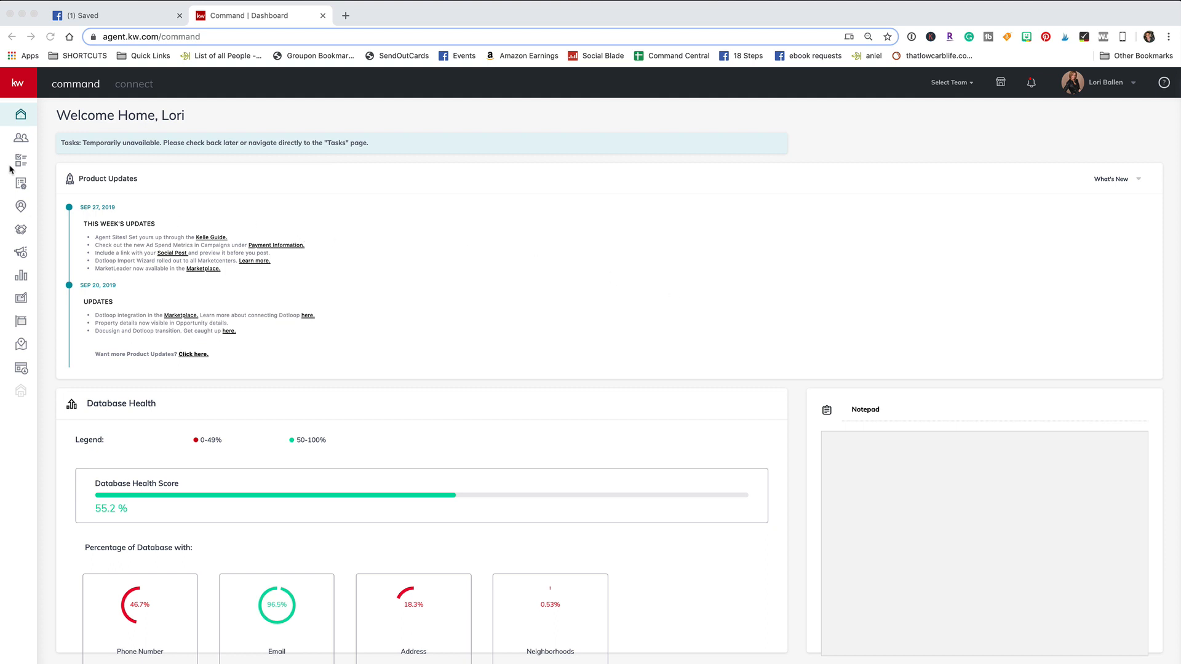
Step: Open the contacts list with the All Contacts smart view selected
left_click(21, 139)
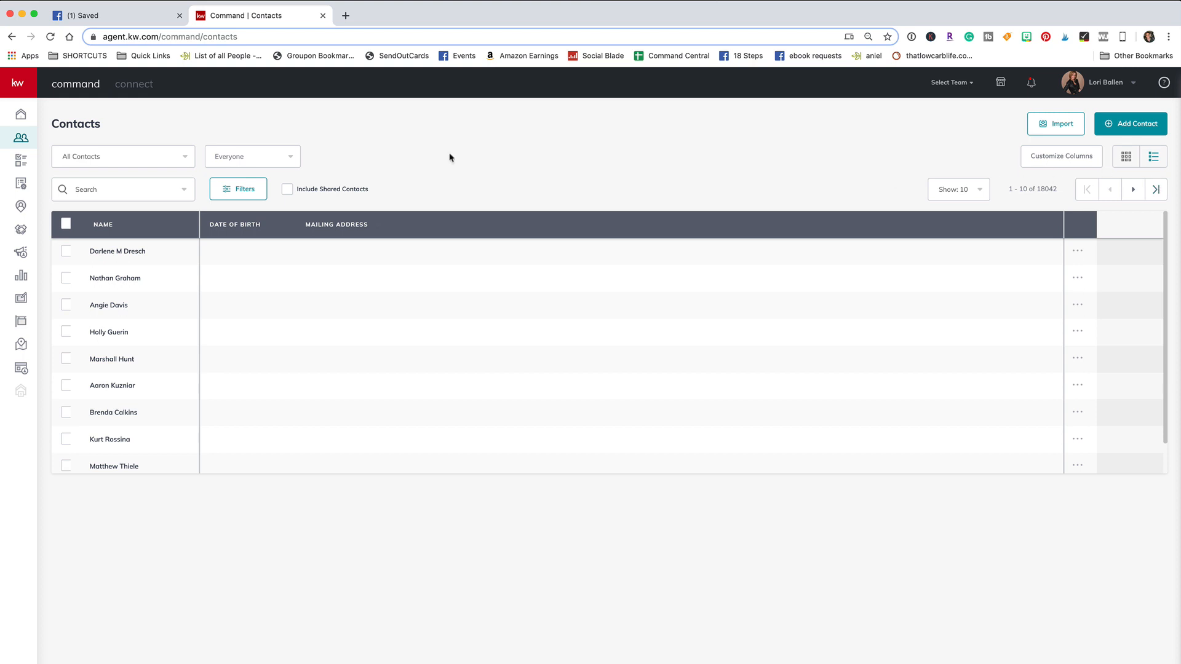
left_click(138, 161)
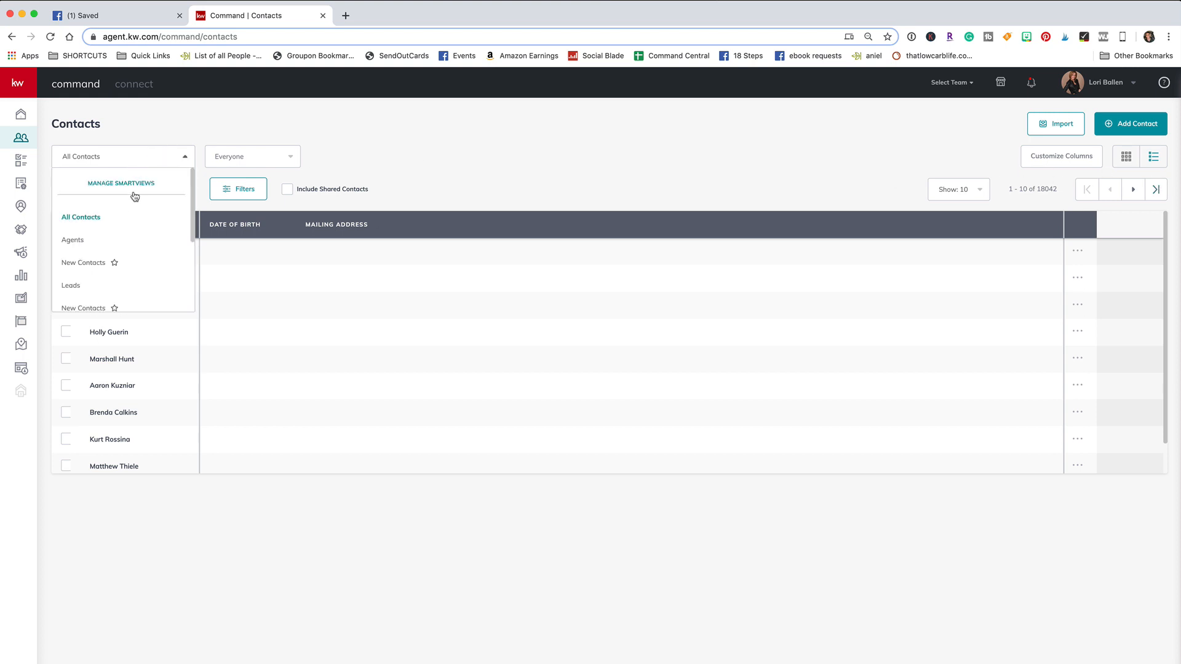
left_click(94, 219)
Step: Add all remaining standard columns except Created to the contacts table
left_click(1060, 161)
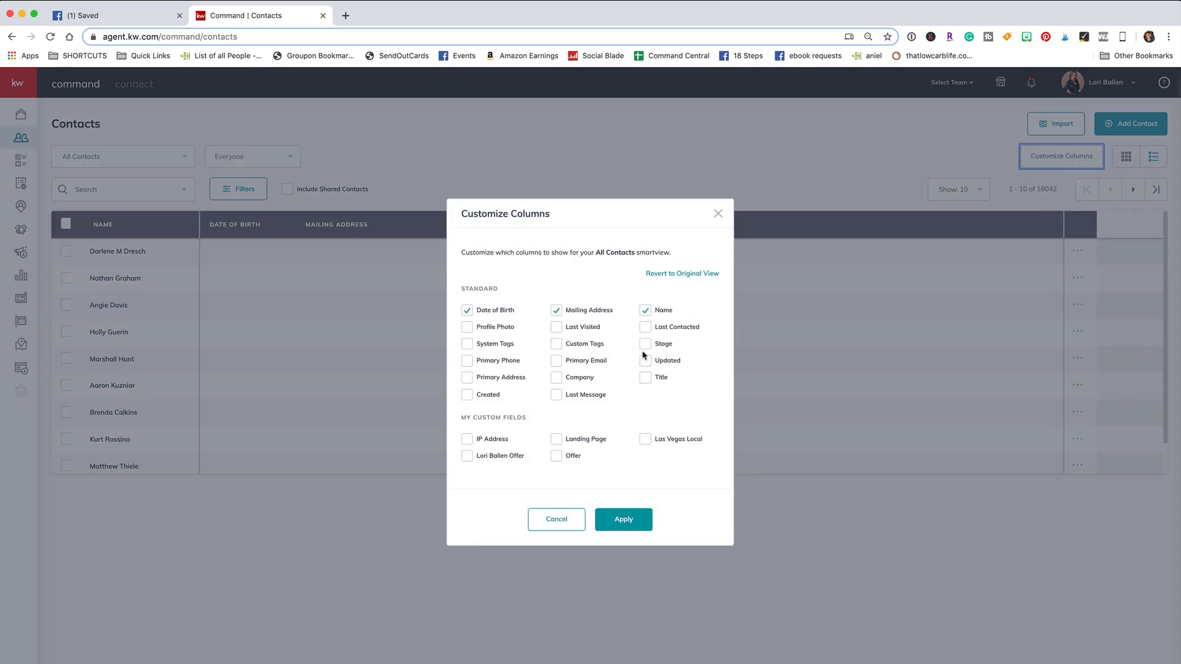
left_click(468, 328)
left_click(466, 346)
left_click(467, 361)
left_click(466, 378)
left_click(466, 394)
left_click(556, 394)
left_click(556, 378)
left_click(556, 361)
left_click(557, 345)
left_click(557, 327)
left_click(467, 396)
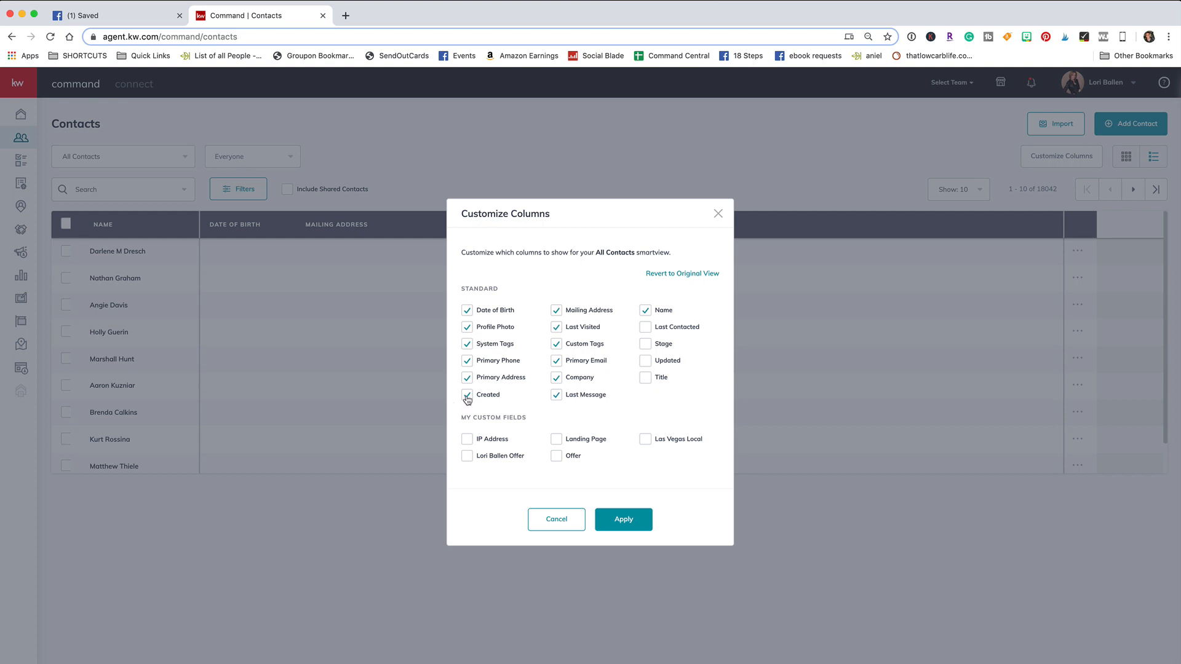
left_click(645, 327)
left_click(646, 346)
left_click(645, 364)
left_click(645, 378)
left_click(625, 519)
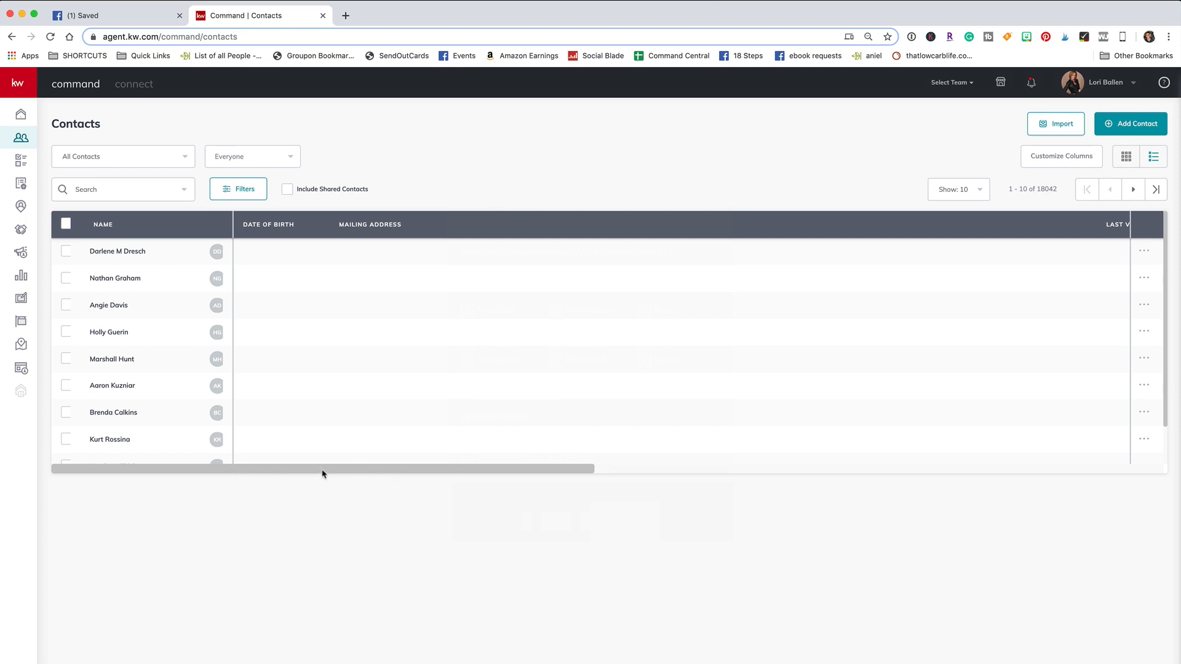
Step: Look across the contacts table's columns, returning to the list from the opened contact record
left_click_drag(325, 474, 996, 424)
left_click(970, 440)
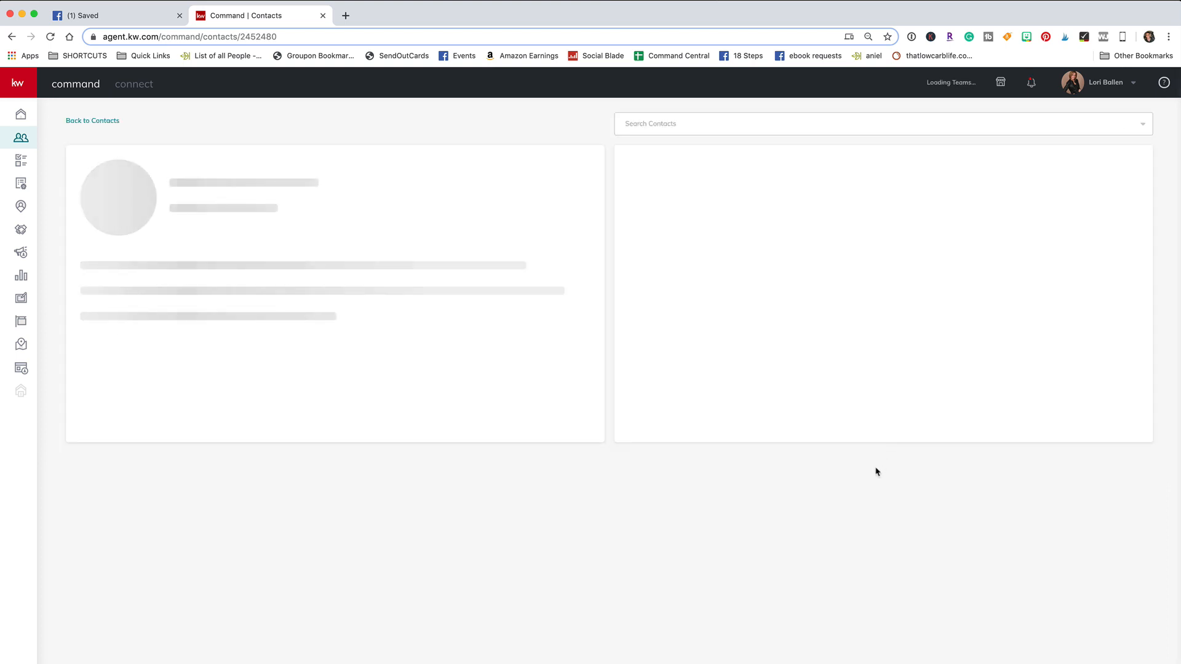
left_click(11, 135)
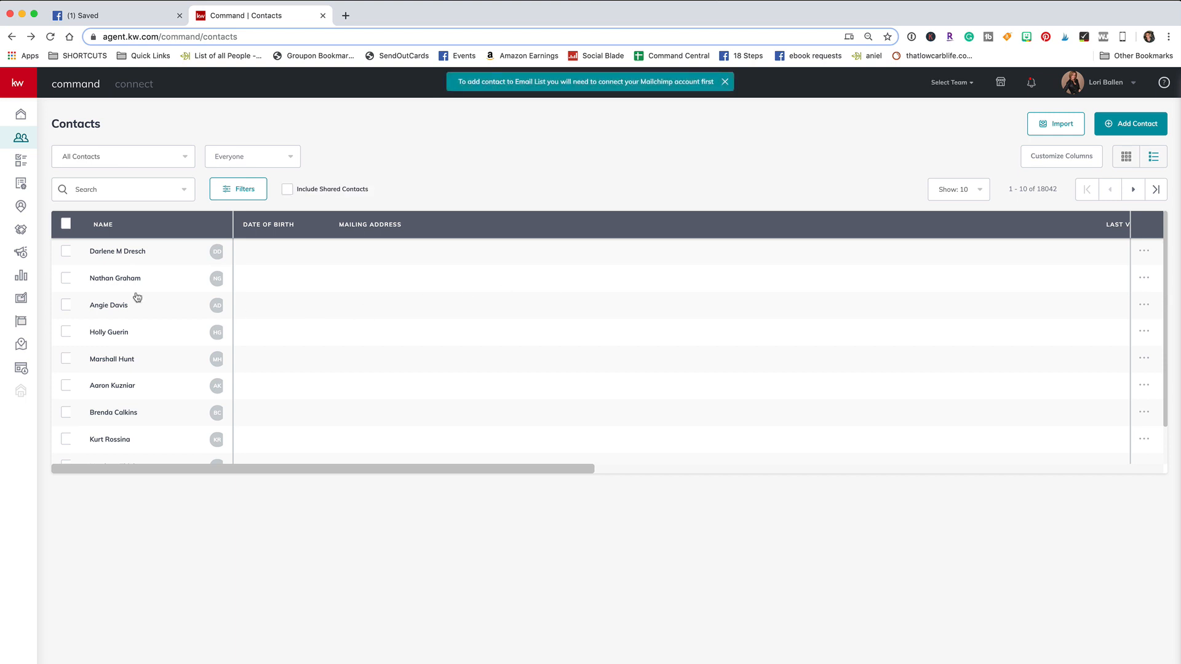
scroll(384, 318, "right", 10)
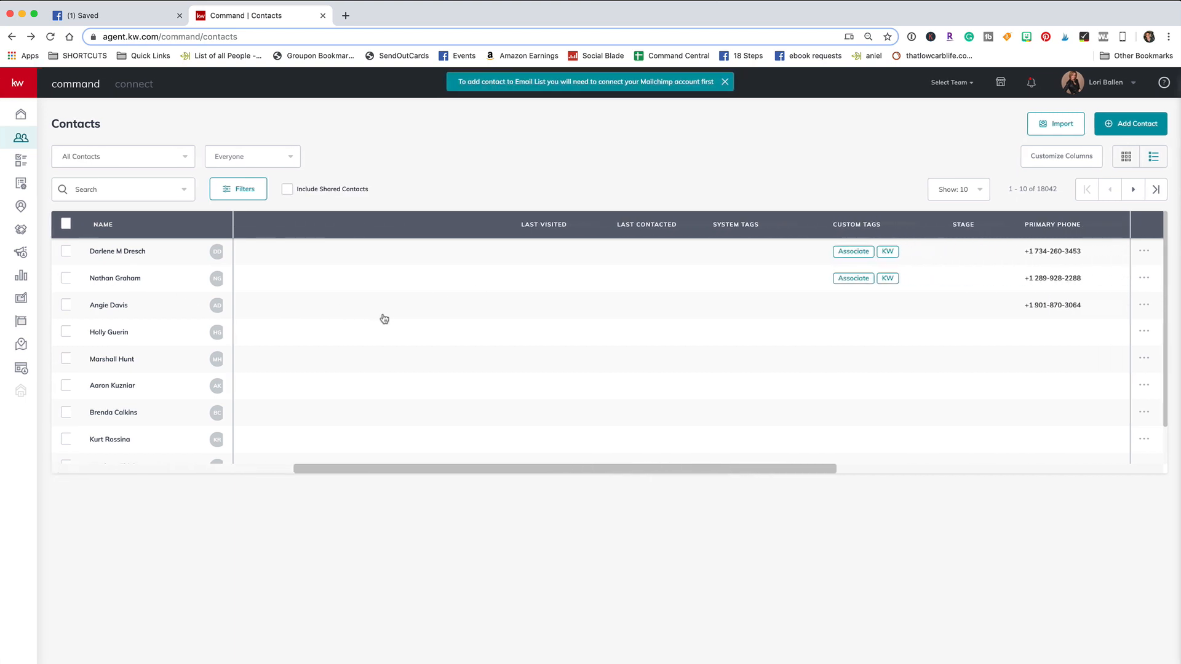
scroll(384, 318, "right", 6)
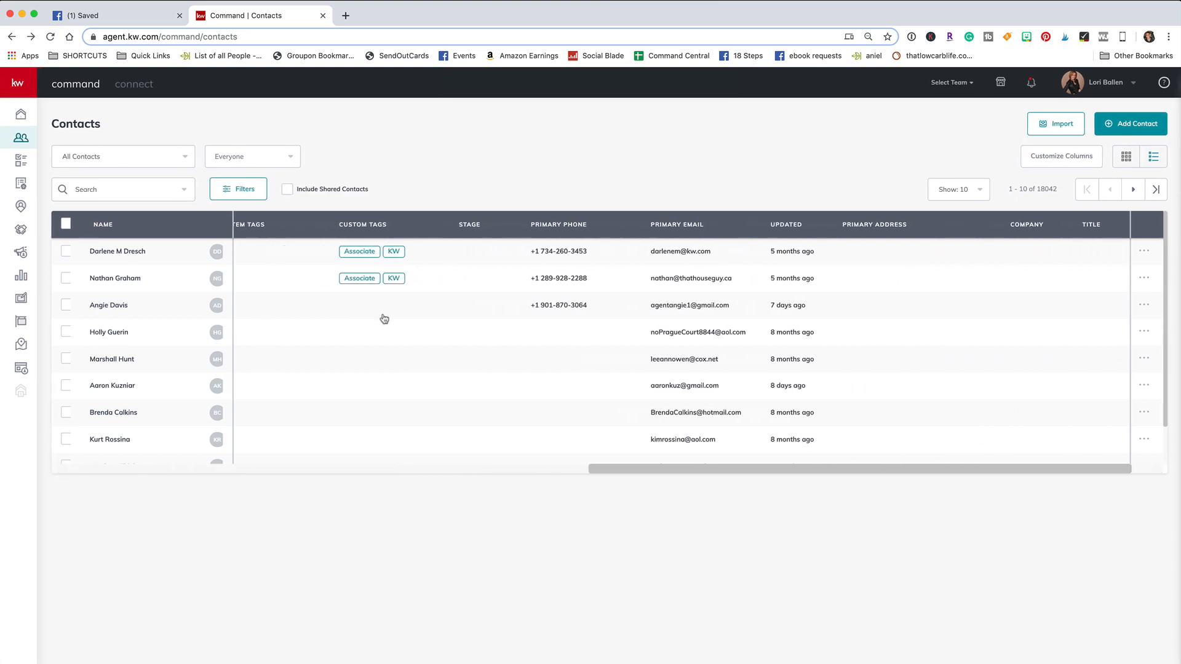
scroll(384, 319, "left", 2)
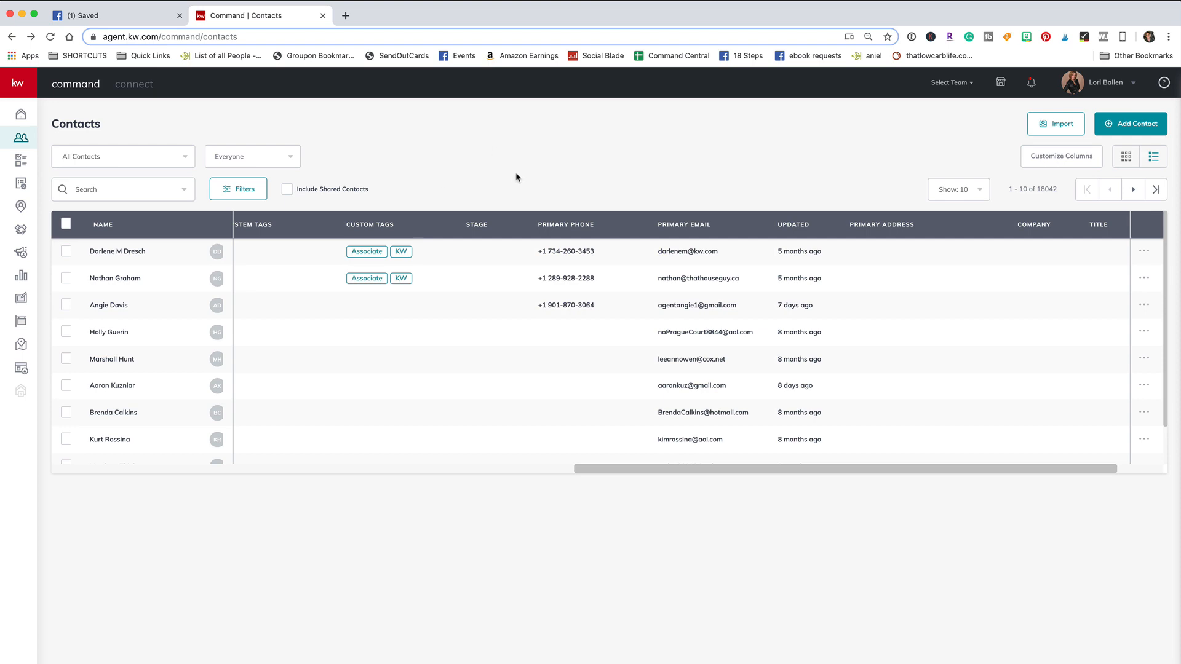
Step: Add the Created column and all five custom field columns to the contacts table
left_click(1060, 161)
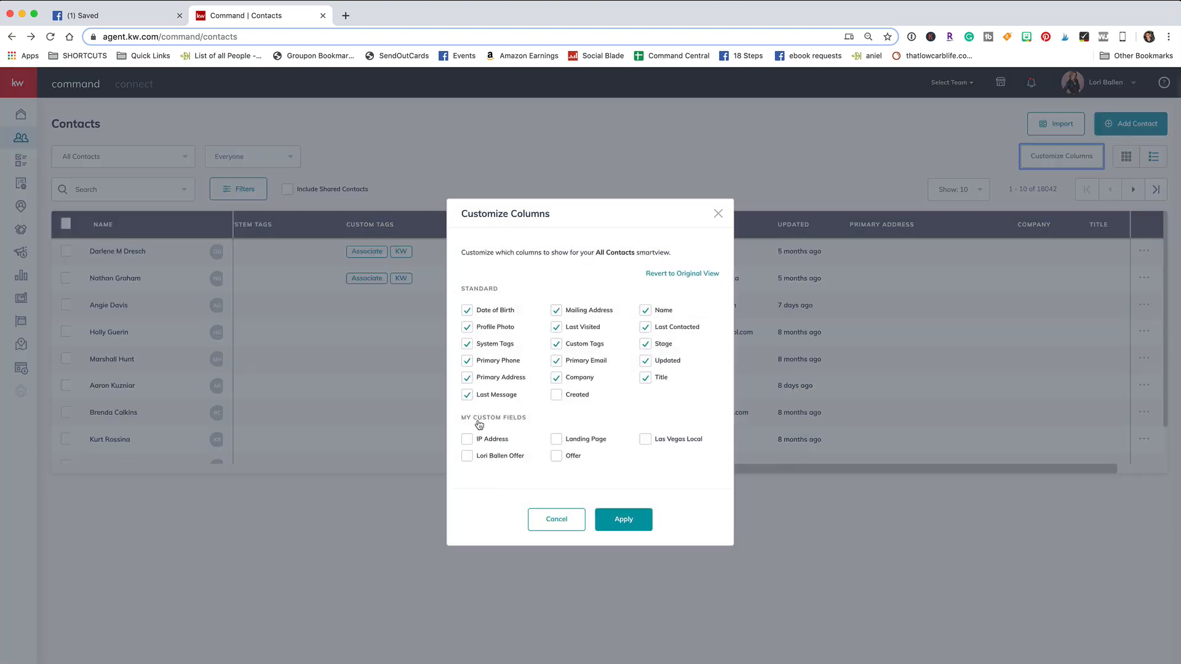
left_click(468, 440)
left_click(467, 456)
left_click(557, 456)
left_click(556, 439)
left_click(644, 440)
left_click(556, 397)
left_click(634, 523)
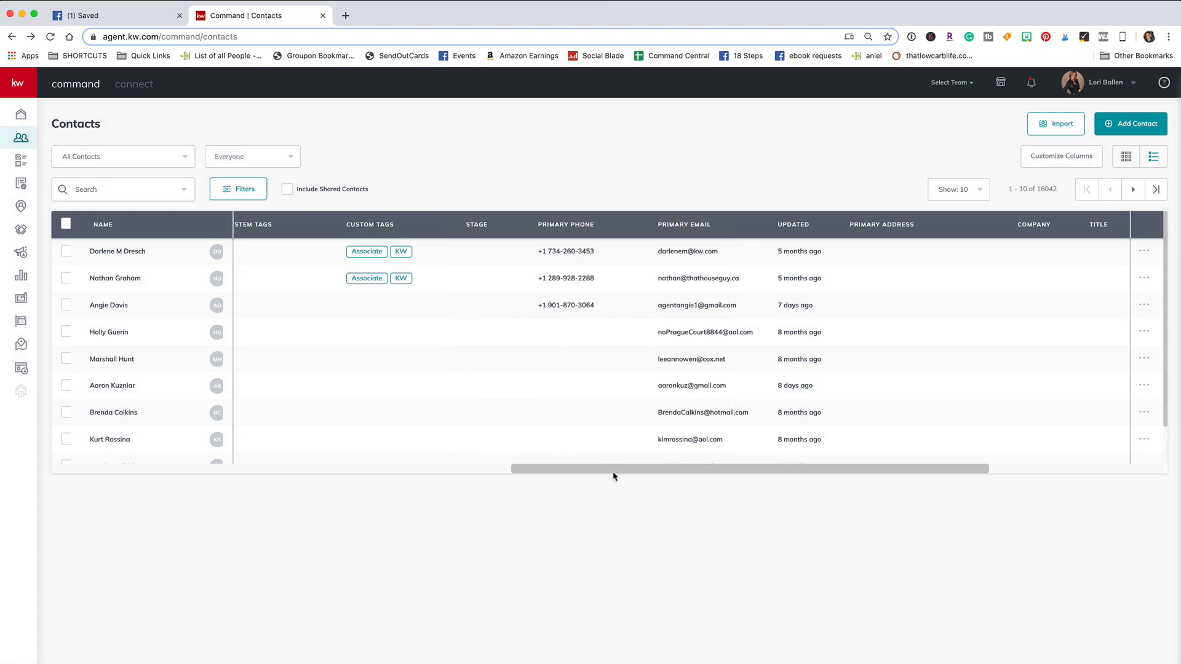
Step: Reduce the table columns to Date of Birth, Mailing Address, Name, Primary Phone, Primary Email, Primary Address and Company
left_click_drag(613, 475, 908, 490)
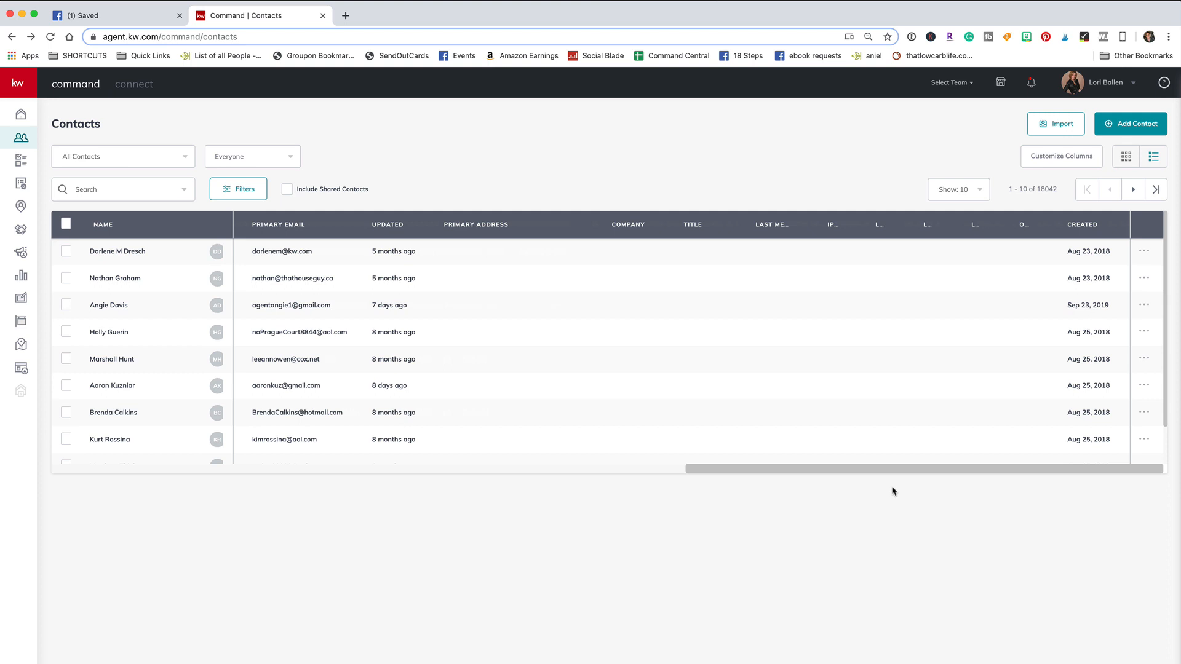
mouse_move(756, 471)
left_mouse_down()
mouse_move(149, 442)
mouse_move(759, 461)
left_mouse_up()
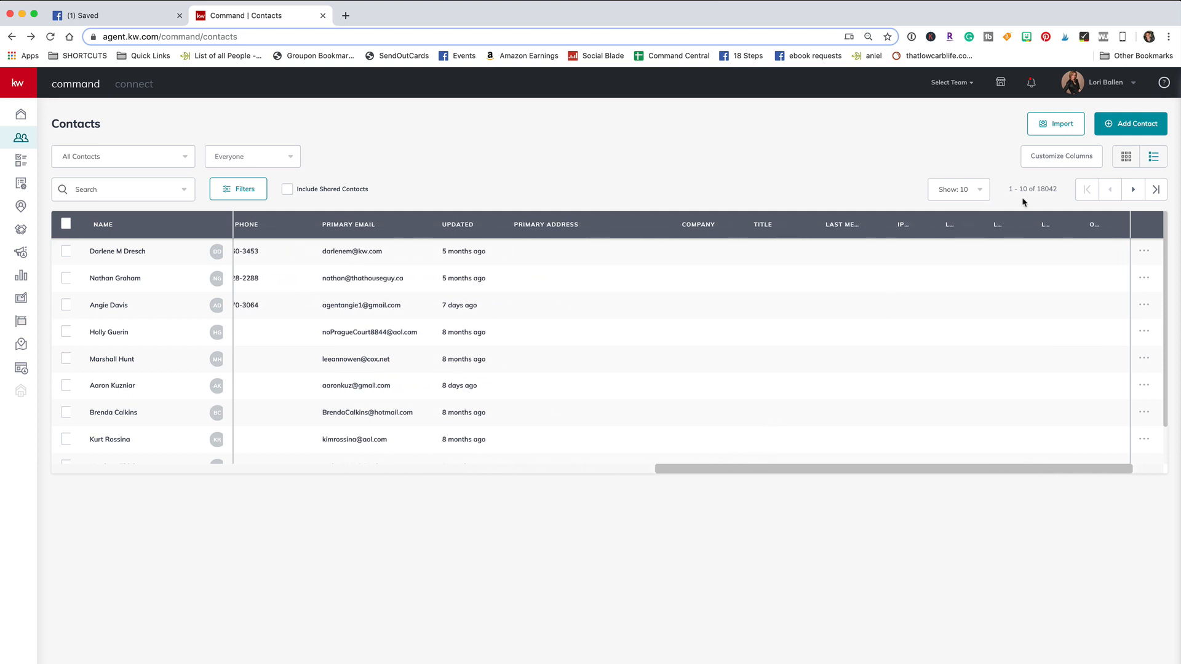
left_click(1049, 162)
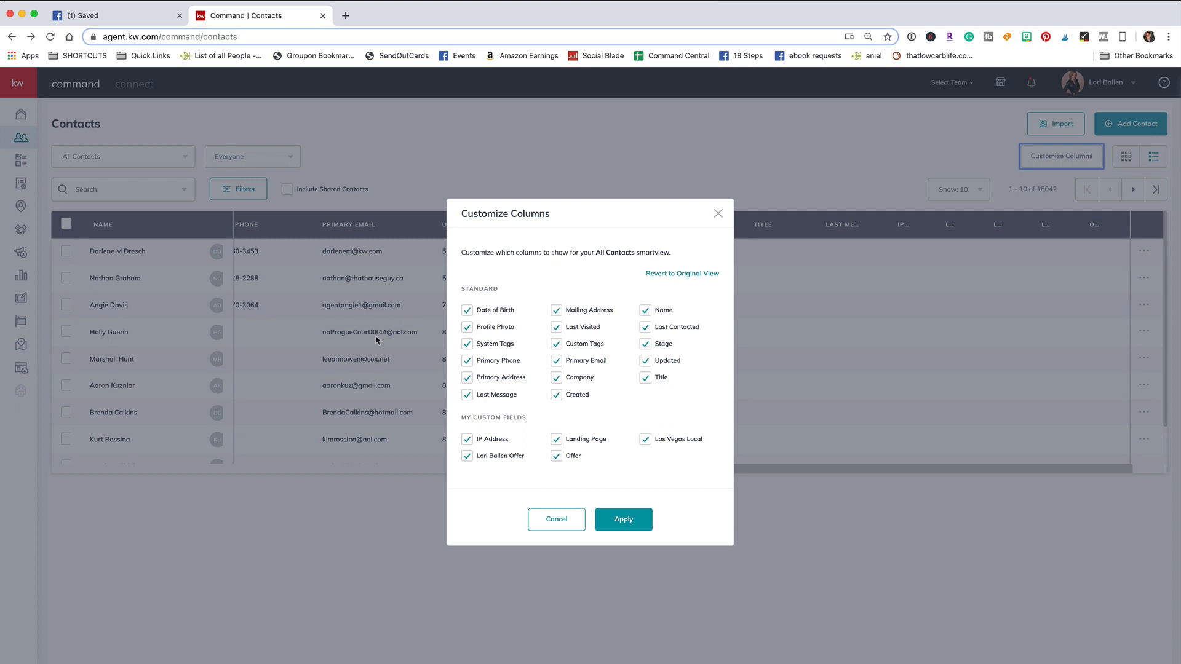
left_click(466, 328)
left_click(467, 378)
left_click(558, 329)
left_click(556, 346)
left_click(556, 396)
left_click(644, 331)
left_click(646, 345)
left_click(644, 361)
left_click(645, 378)
left_click(645, 439)
left_click(557, 440)
left_click(556, 457)
left_click(467, 457)
left_click(624, 520)
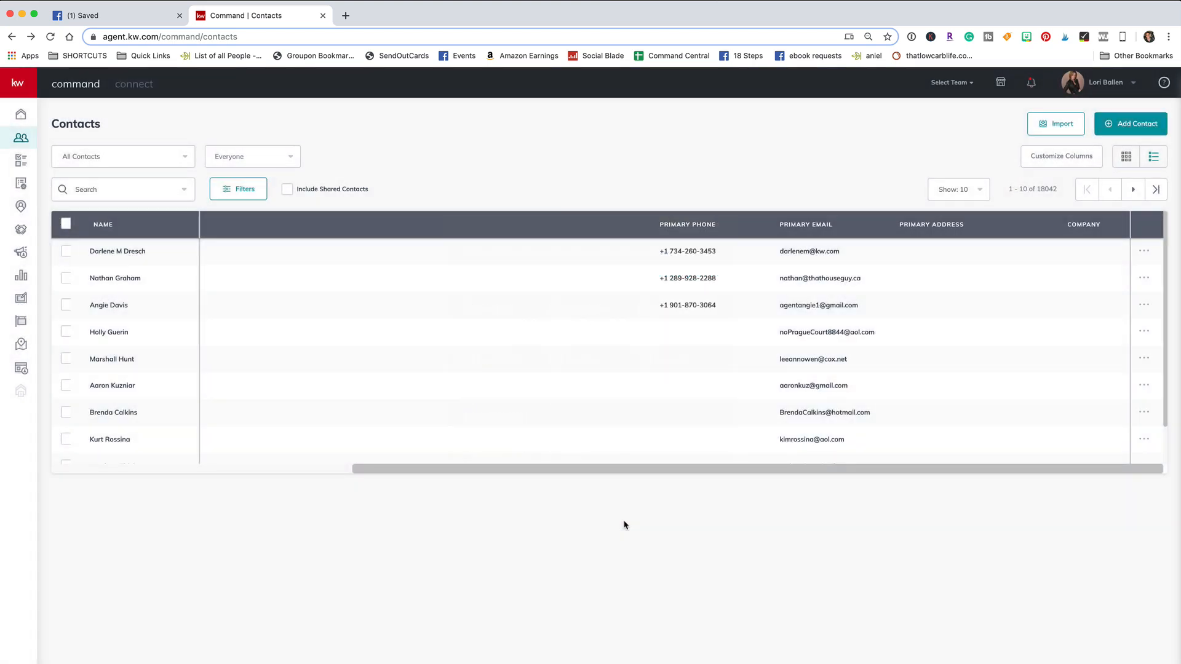
Step: Compare both sort directions on date of birth and leave the contacts in descending order
left_click_drag(583, 469, 175, 460)
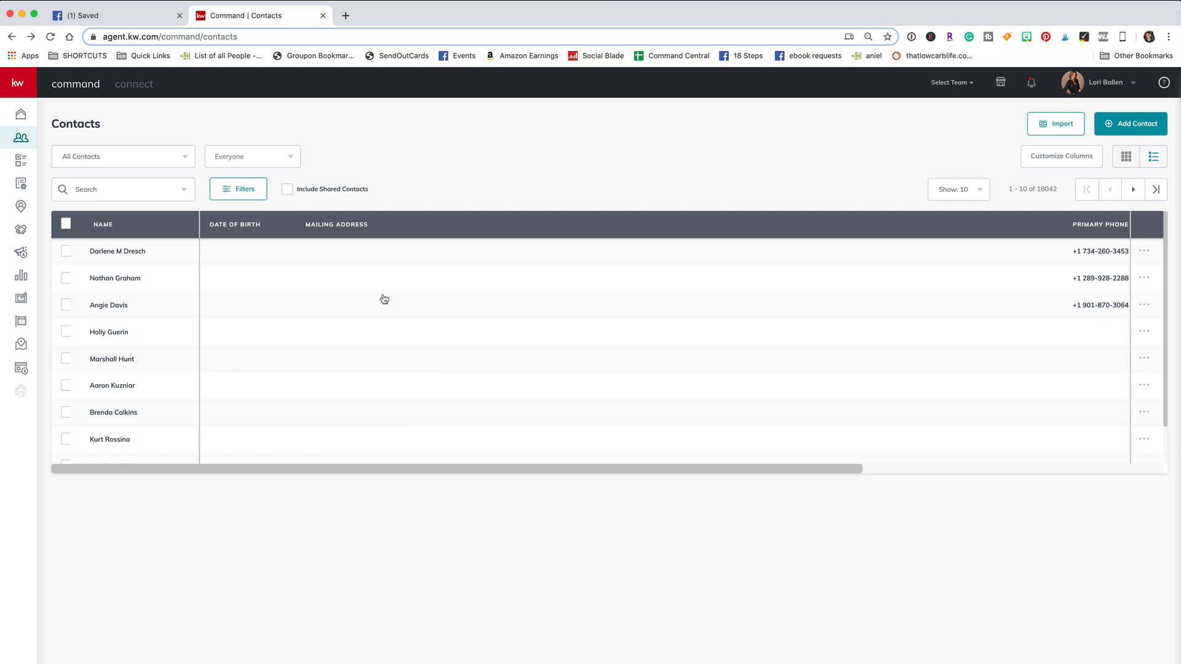
left_click(239, 225)
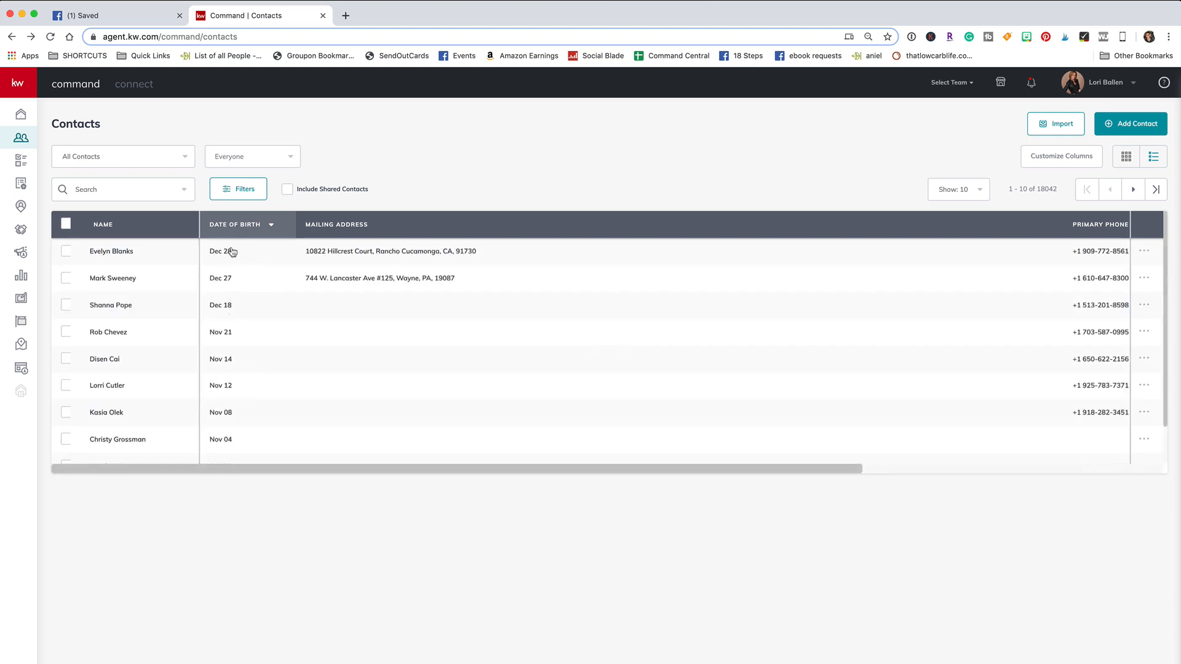
left_click(270, 232)
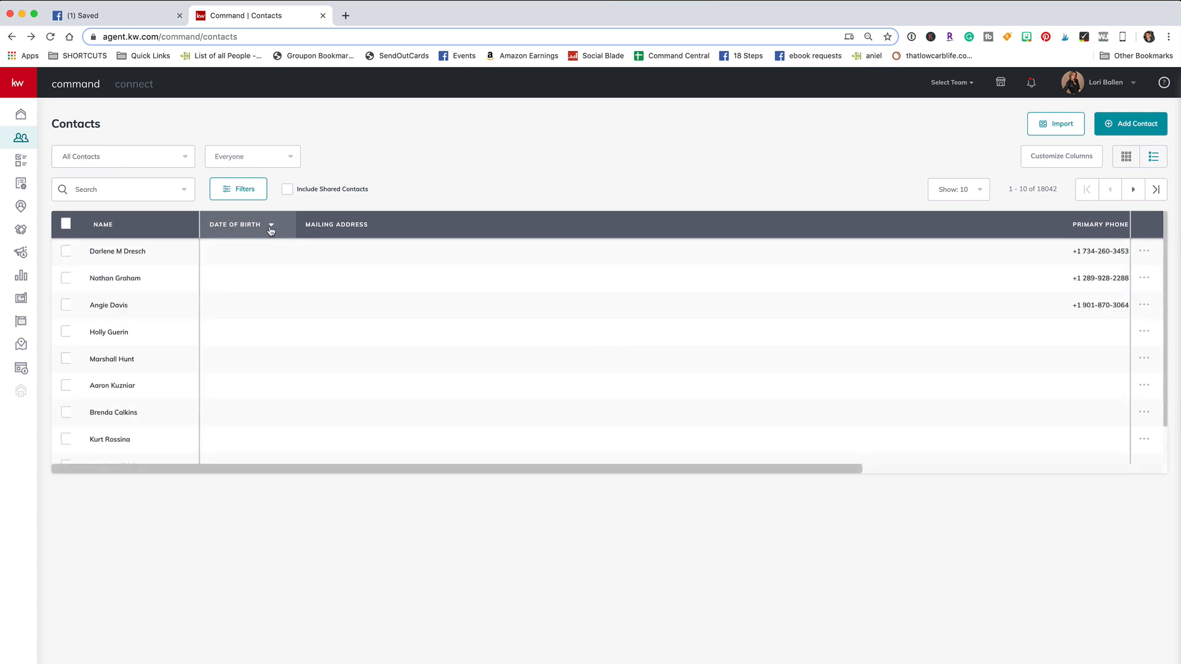
left_click(270, 231)
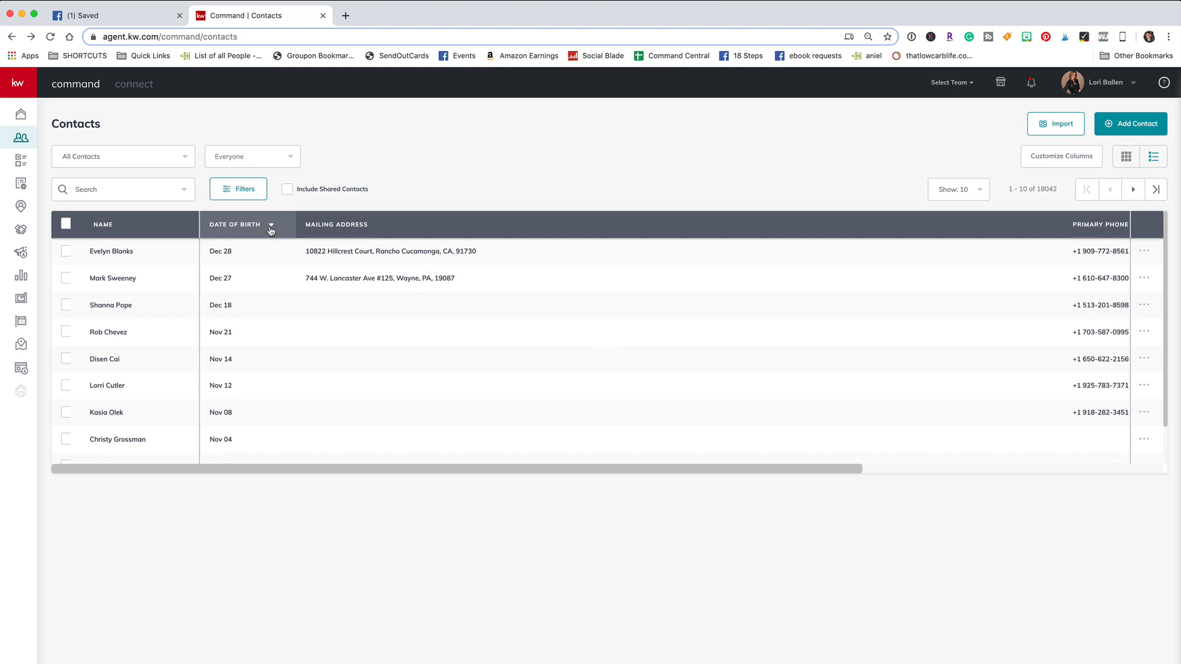
left_click(271, 231)
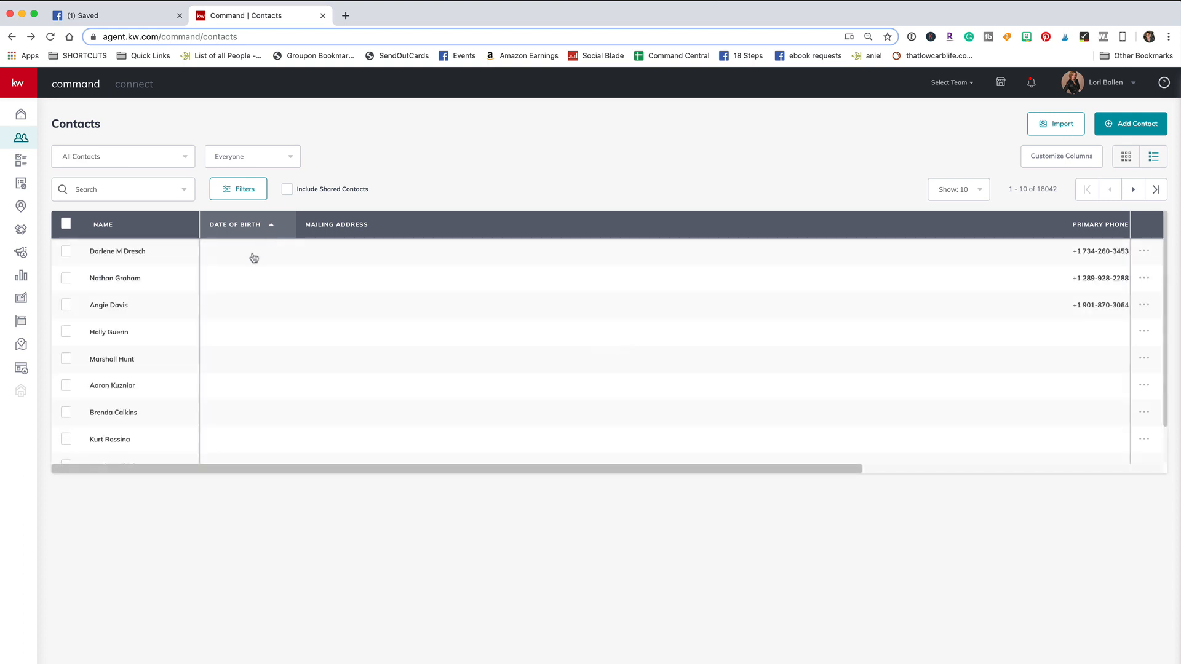
scroll(241, 269, "down", 2)
scroll(243, 271, "up", 2)
left_click(270, 227)
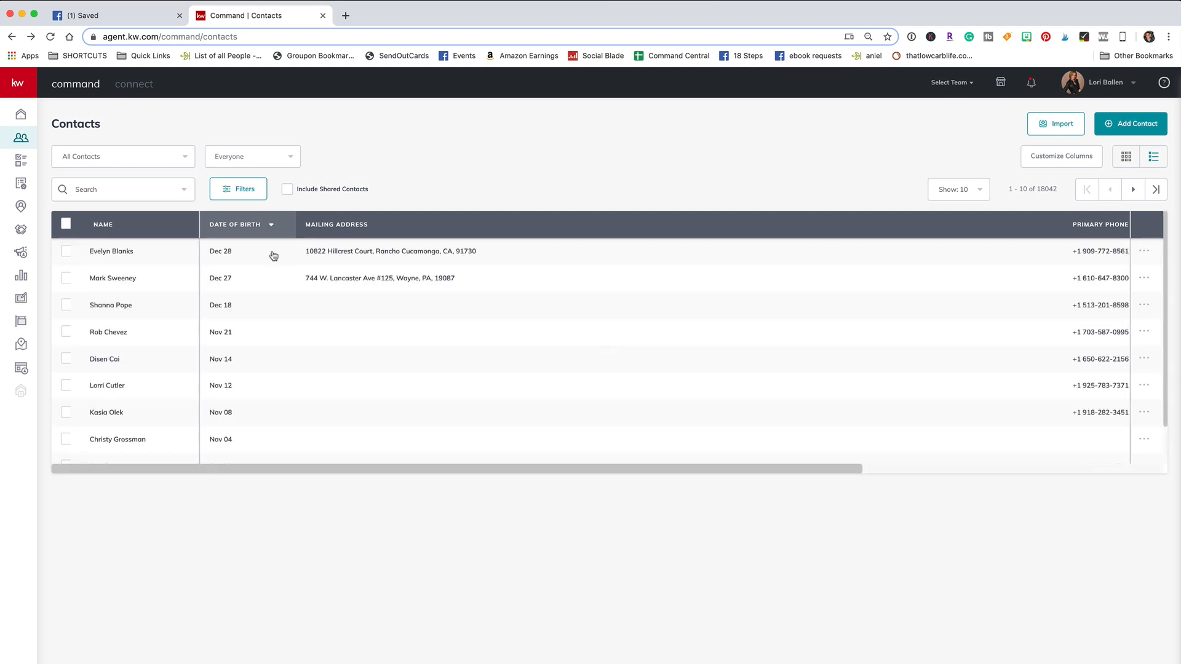
Step: Show 50 contacts per page in the list
scroll(254, 317, "down", 1)
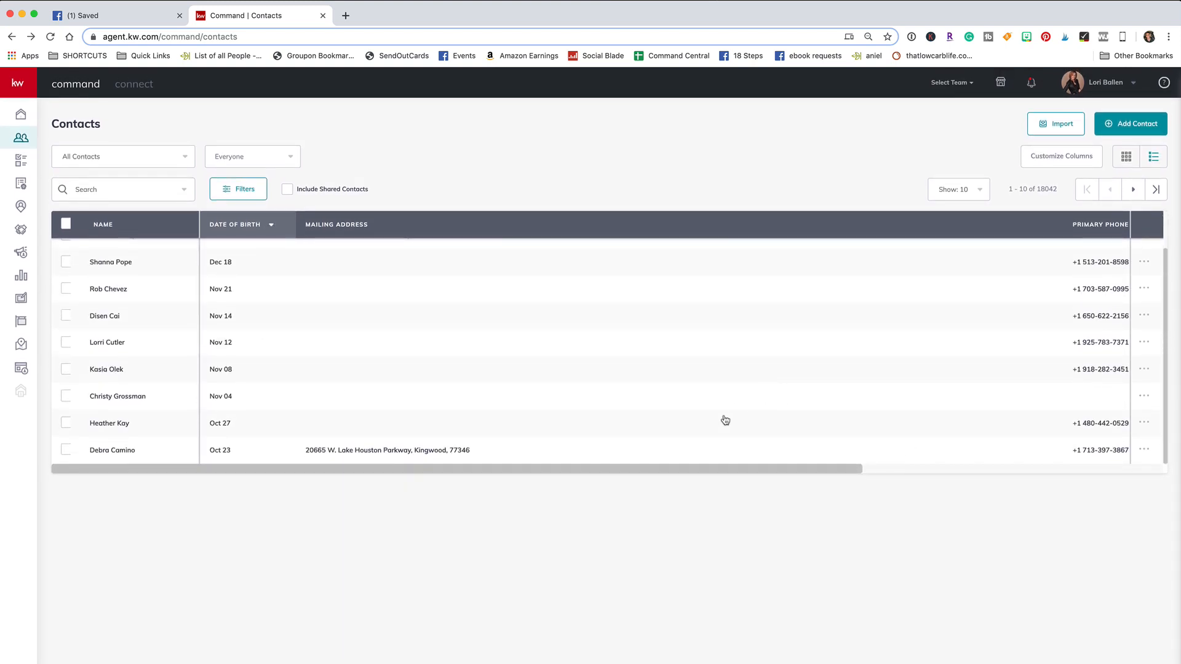
left_click(966, 195)
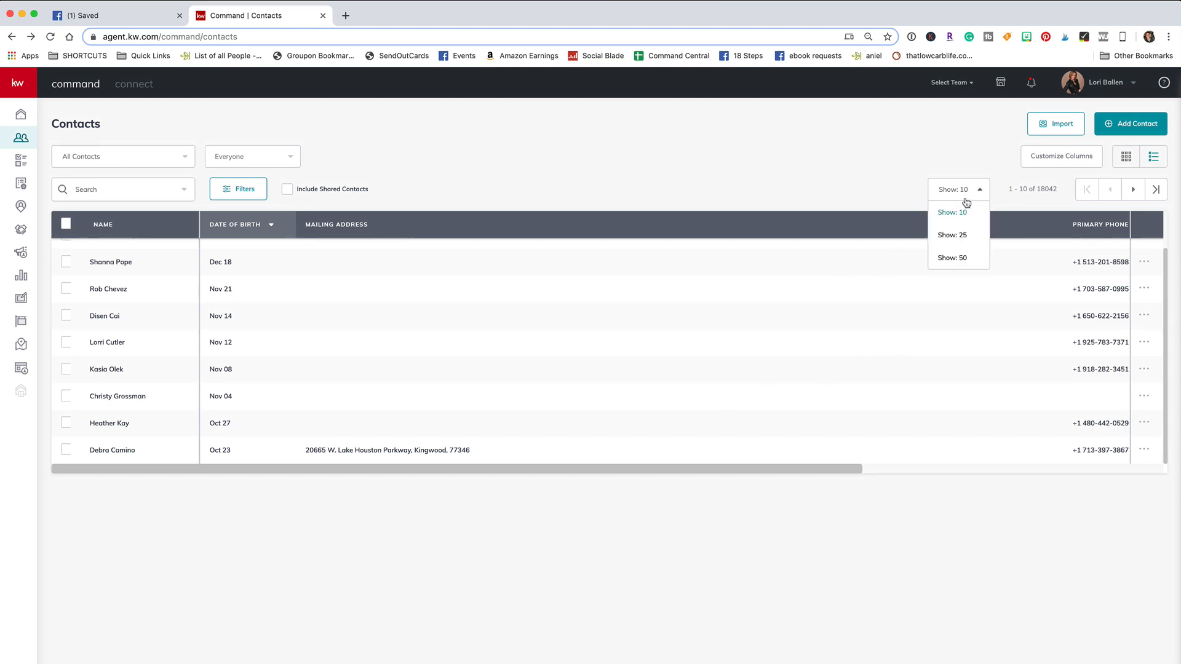
left_click(960, 258)
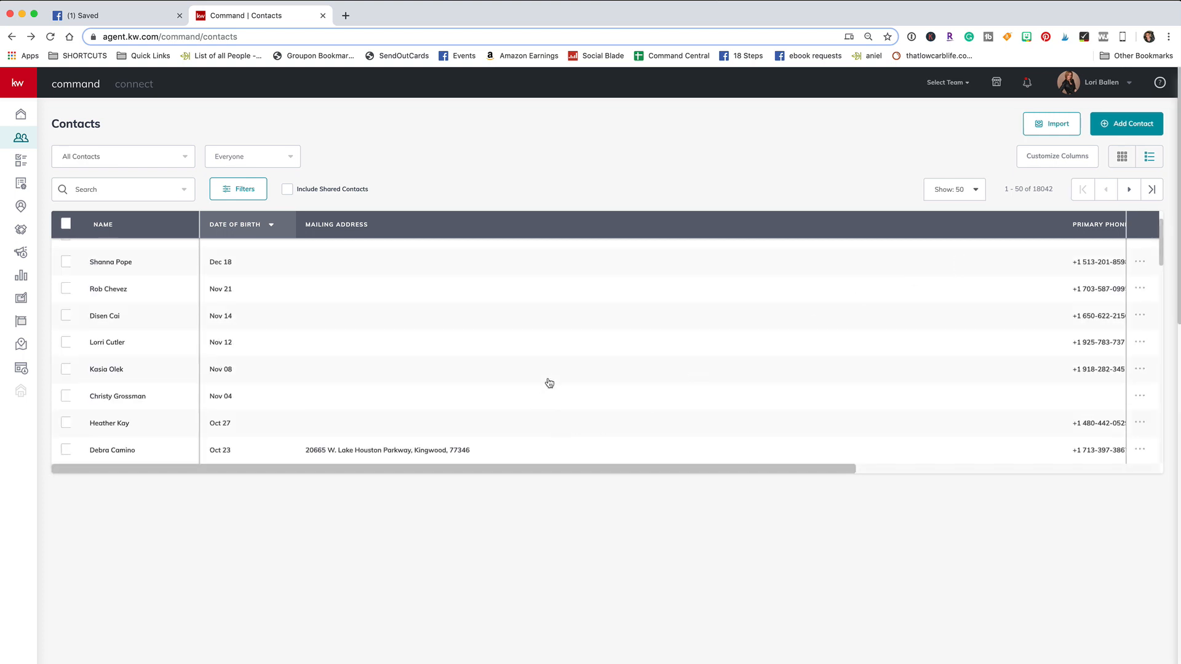
Step: Look through the contacts' birthdays and mailing addresses, and check the current column selection without changing it
scroll(549, 383, "down", 20)
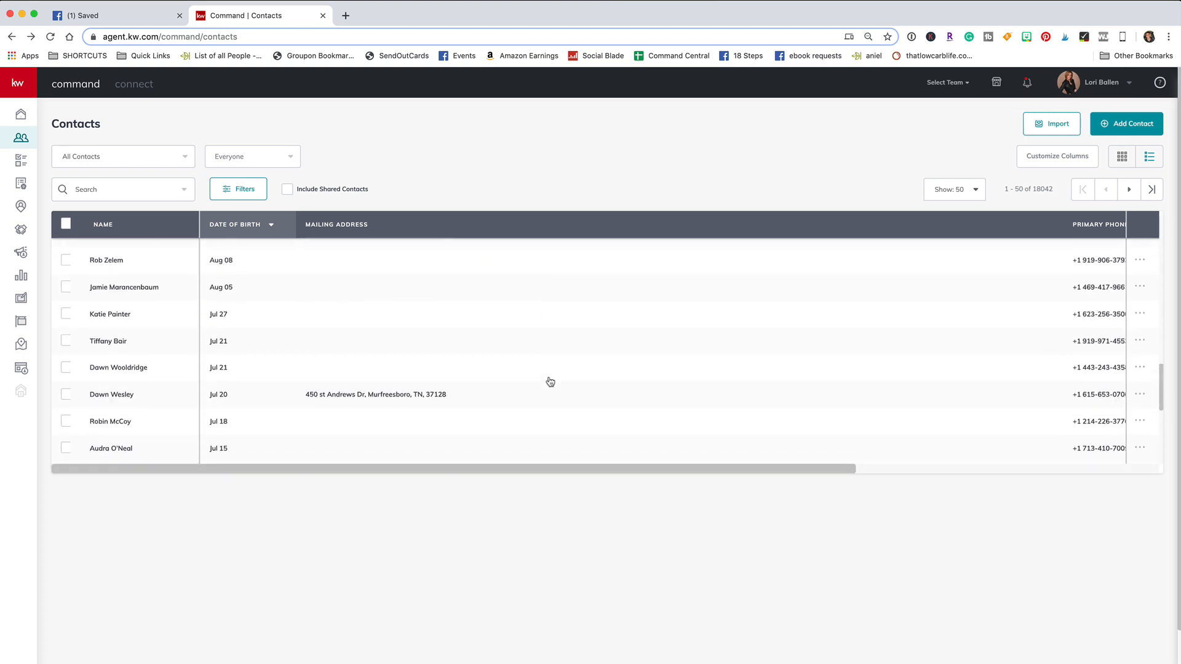
scroll(550, 381, "down", 10)
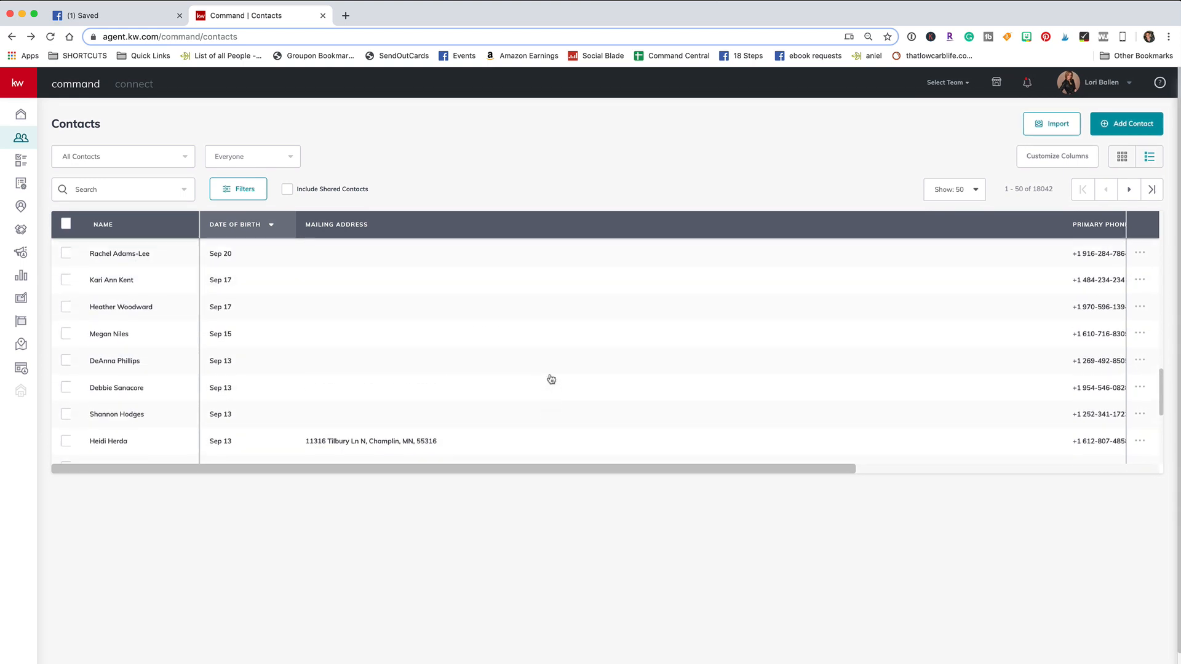
scroll(609, 365, "down", 2)
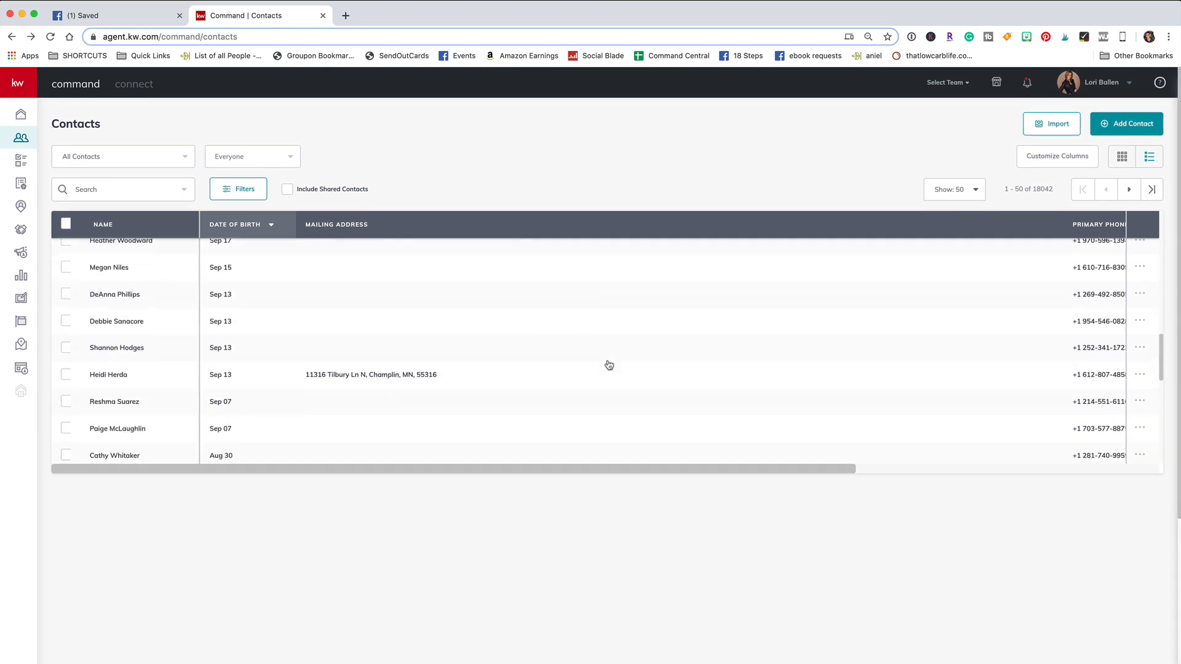
scroll(609, 366, "down", 8)
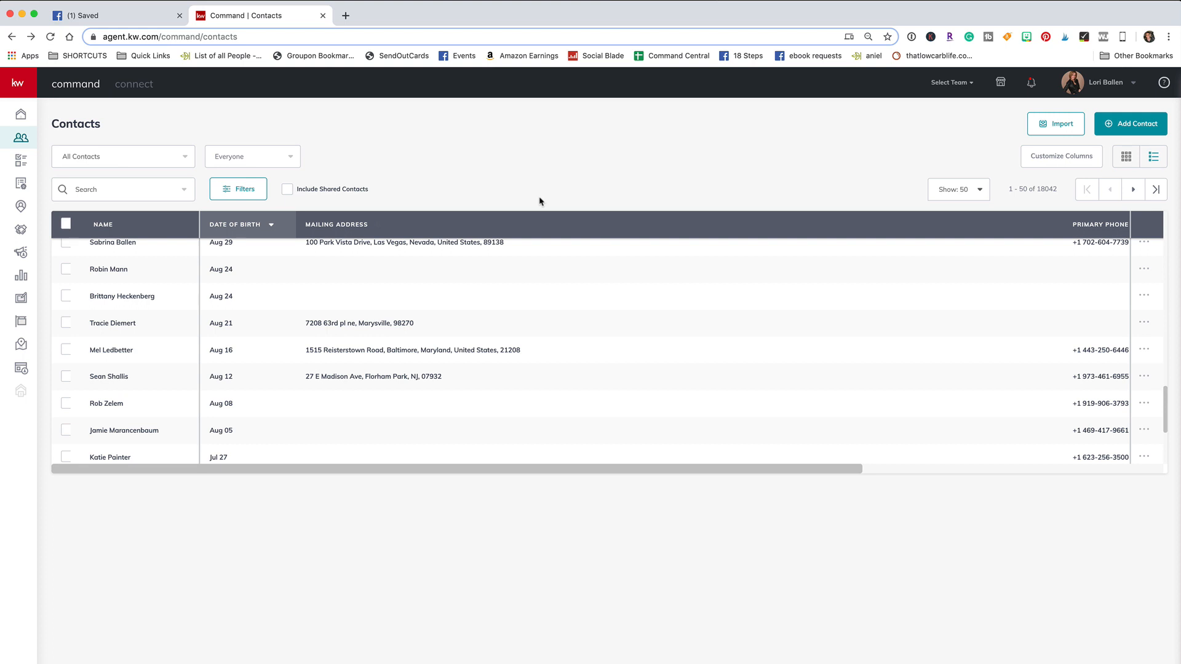
scroll(611, 396, "up", 5)
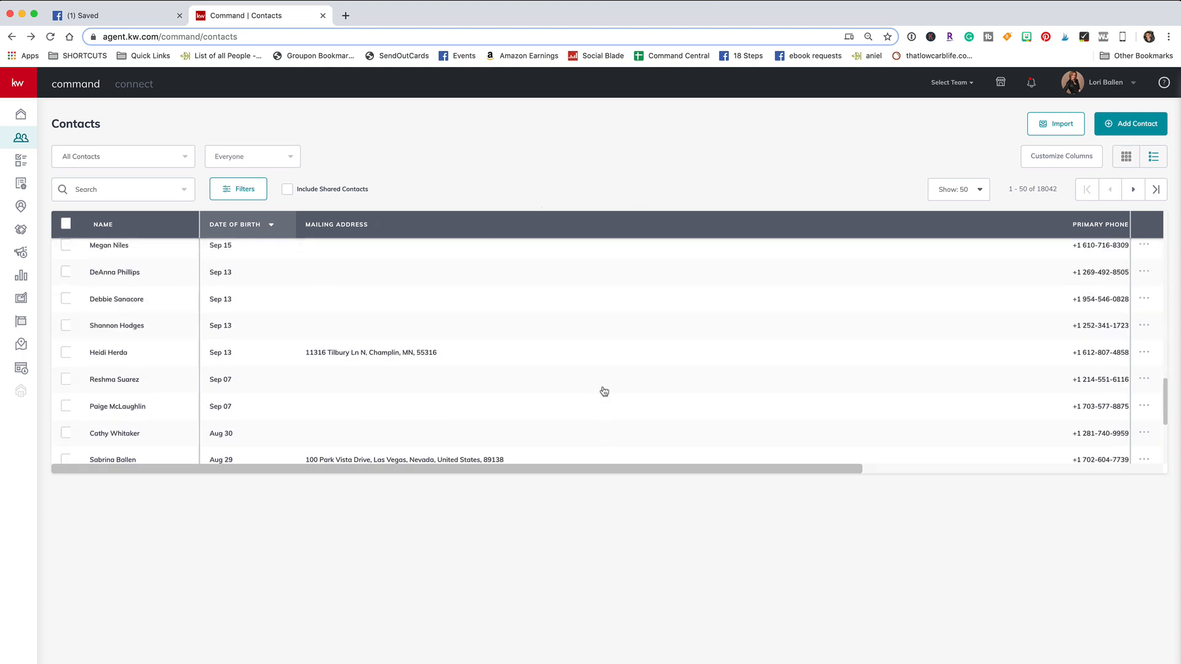
scroll(594, 394, "up", 1)
scroll(596, 394, "down", 1)
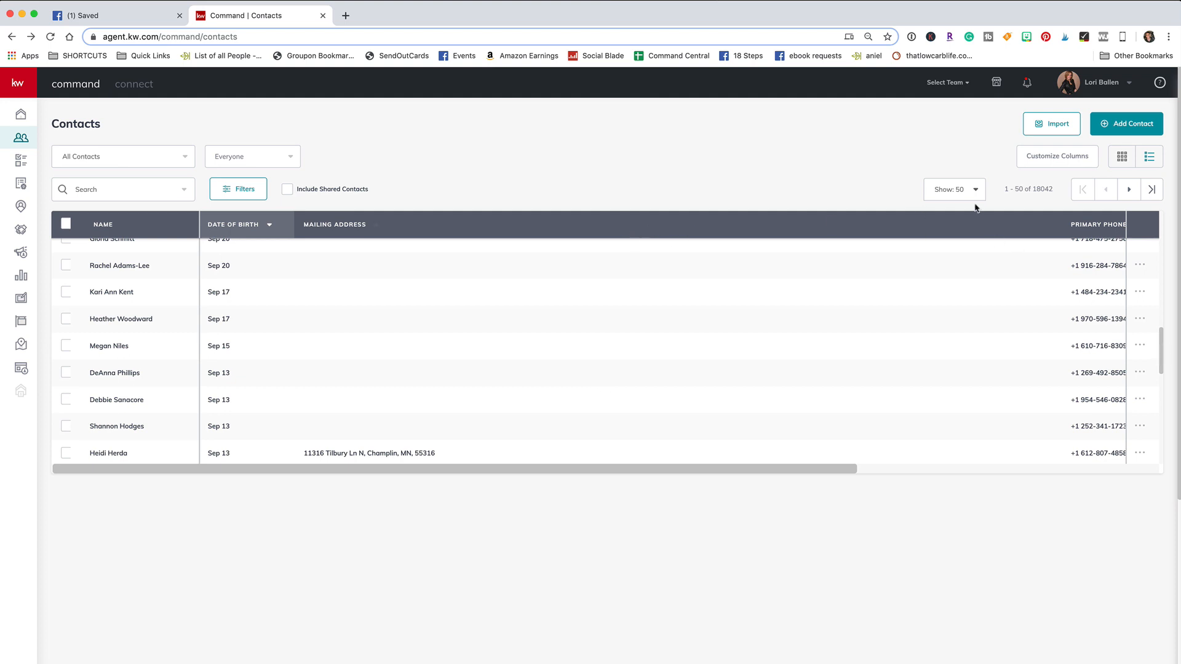
left_click(1063, 162)
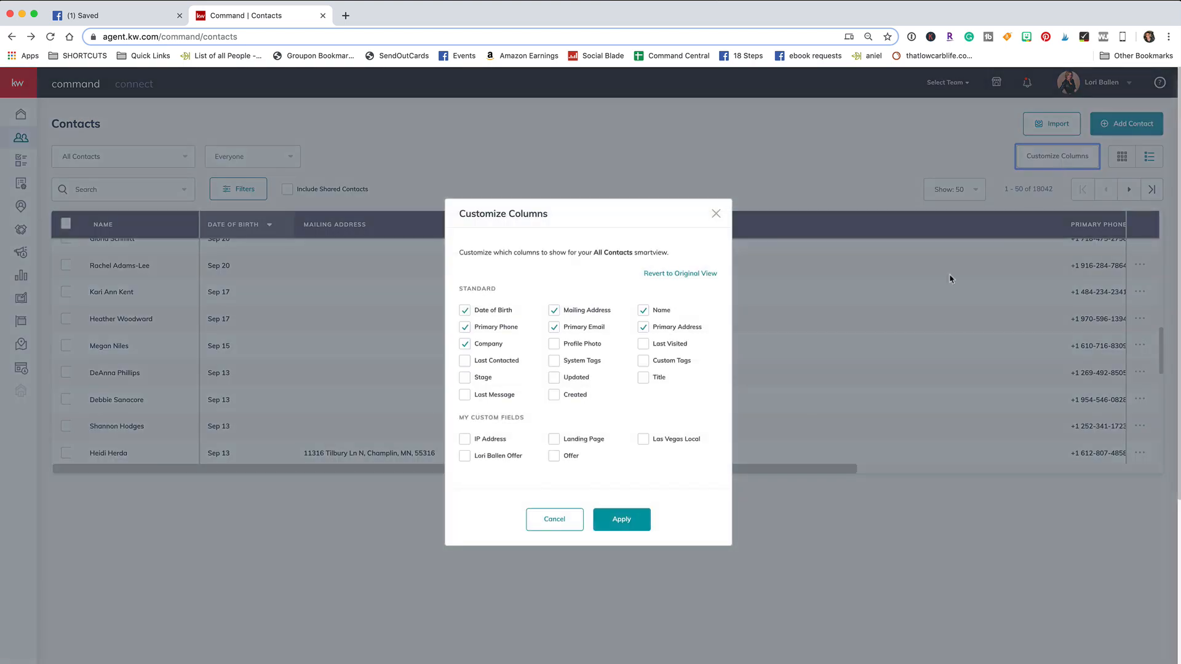
left_click(553, 523)
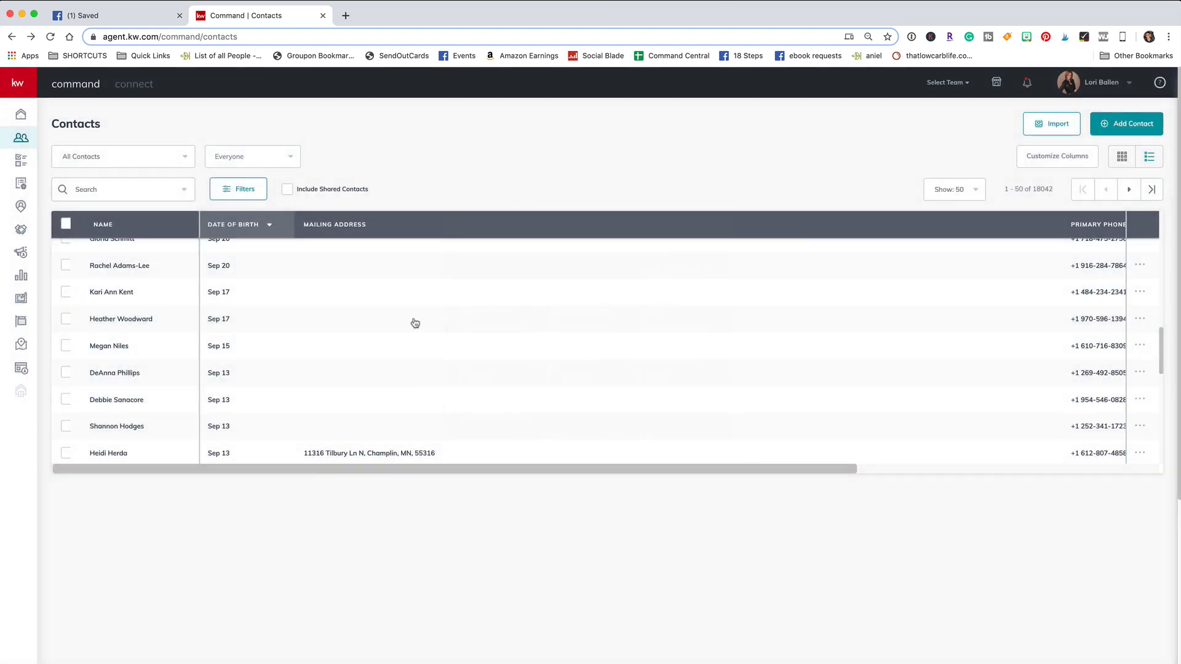
Step: Open the contact filters and show the conditions available for Date of Birth
left_click(238, 189)
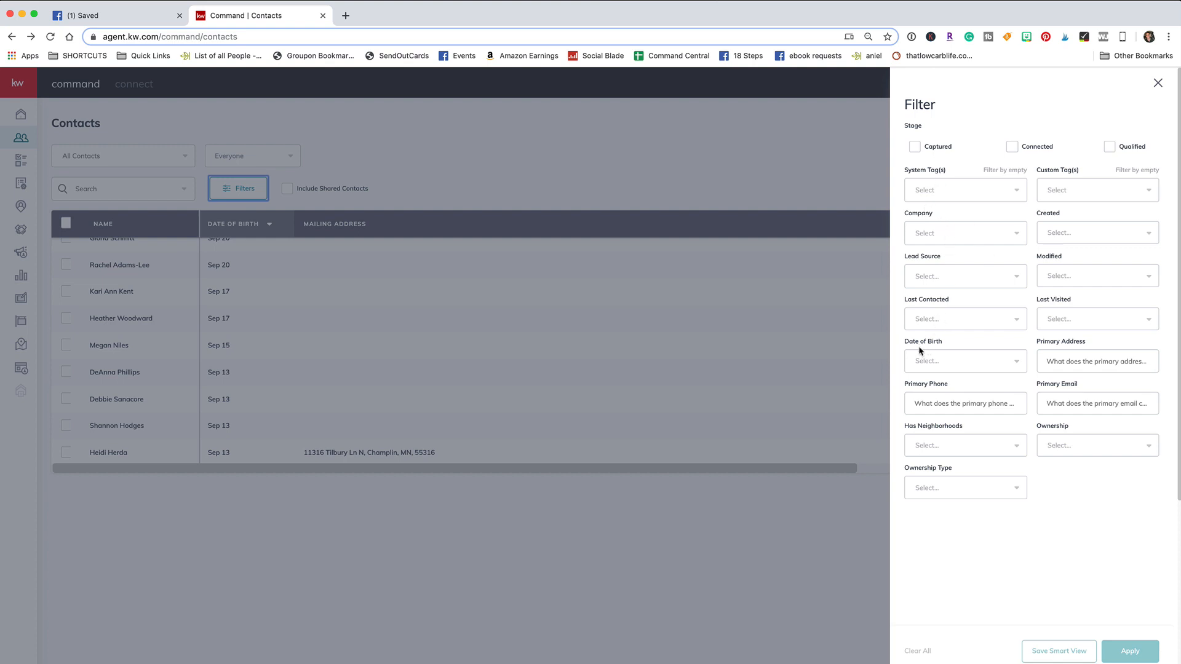
left_click(997, 364)
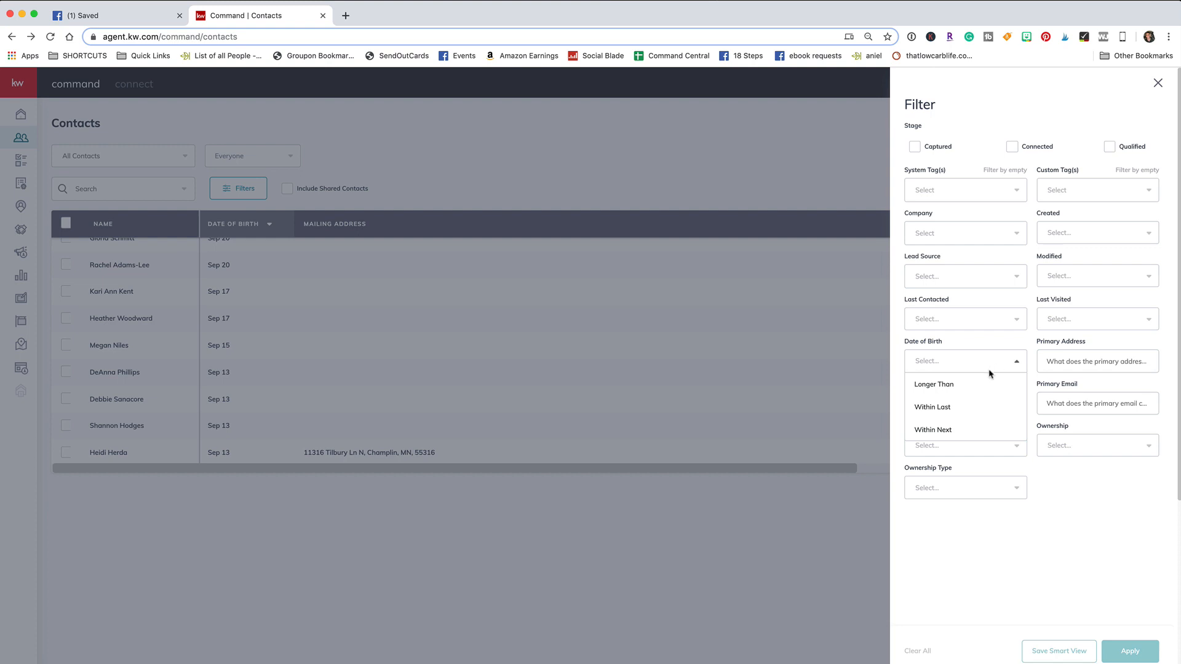
Step: Try the Longer Than and Within Last conditions on the Date of Birth filter
left_click(940, 388)
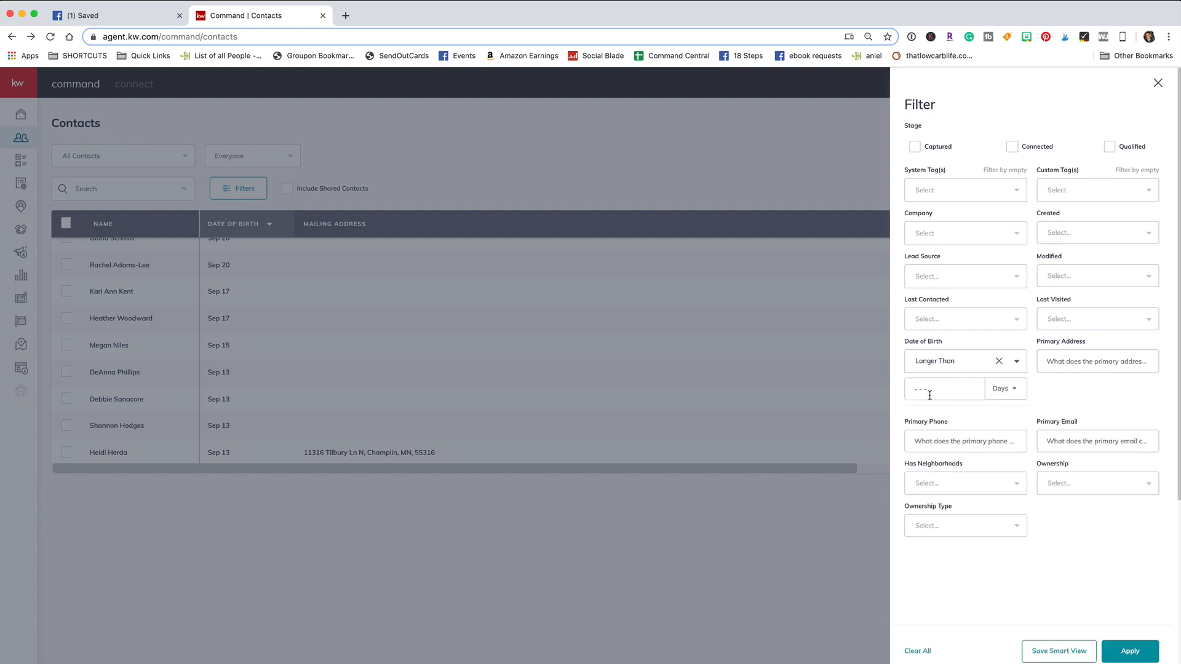
left_click(931, 392)
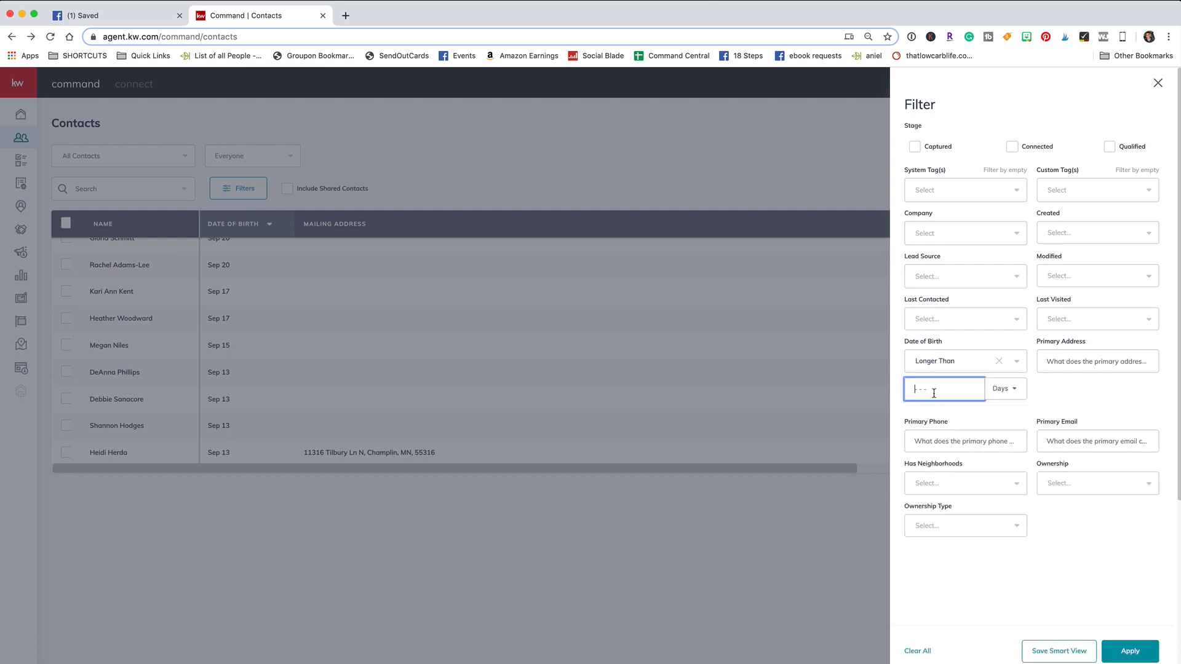
left_click(998, 362)
left_click(924, 363)
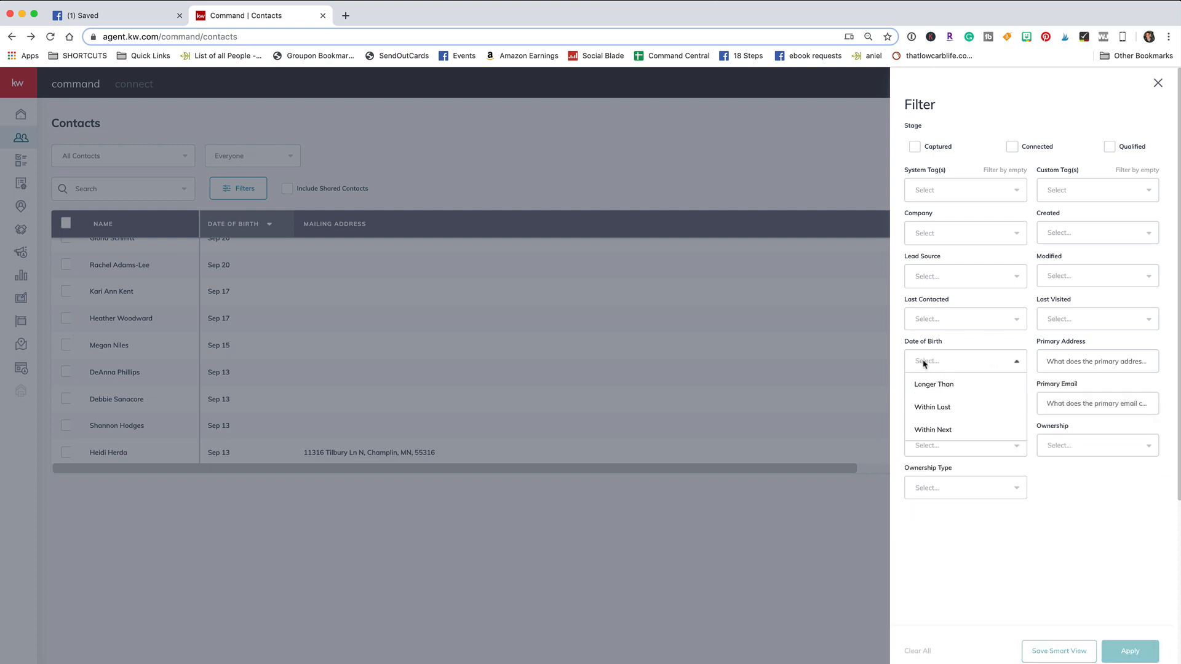
left_click(939, 409)
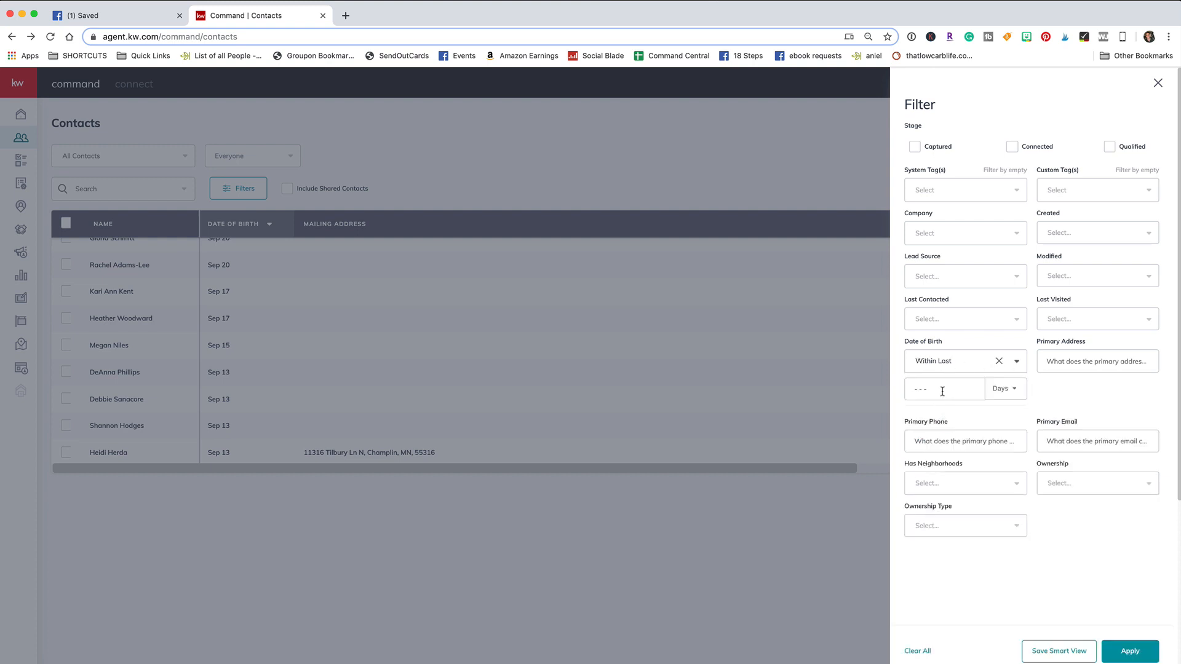
Step: Set the Date of Birth filter to Within Next 365 days
left_click(953, 362)
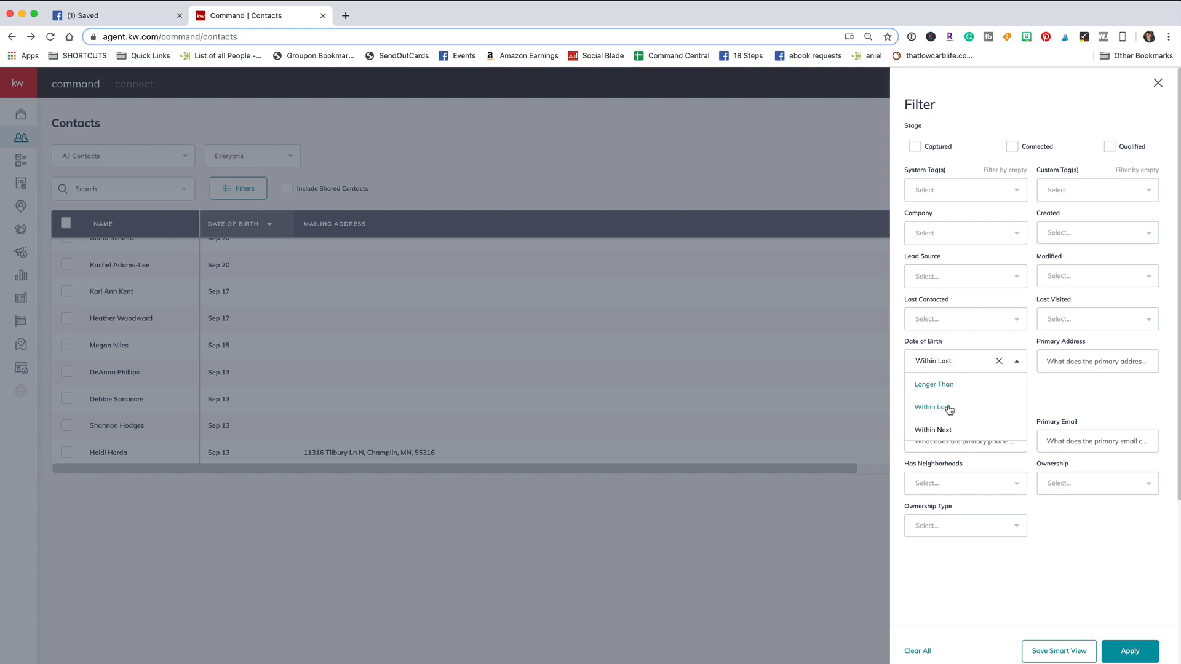
left_click(942, 426)
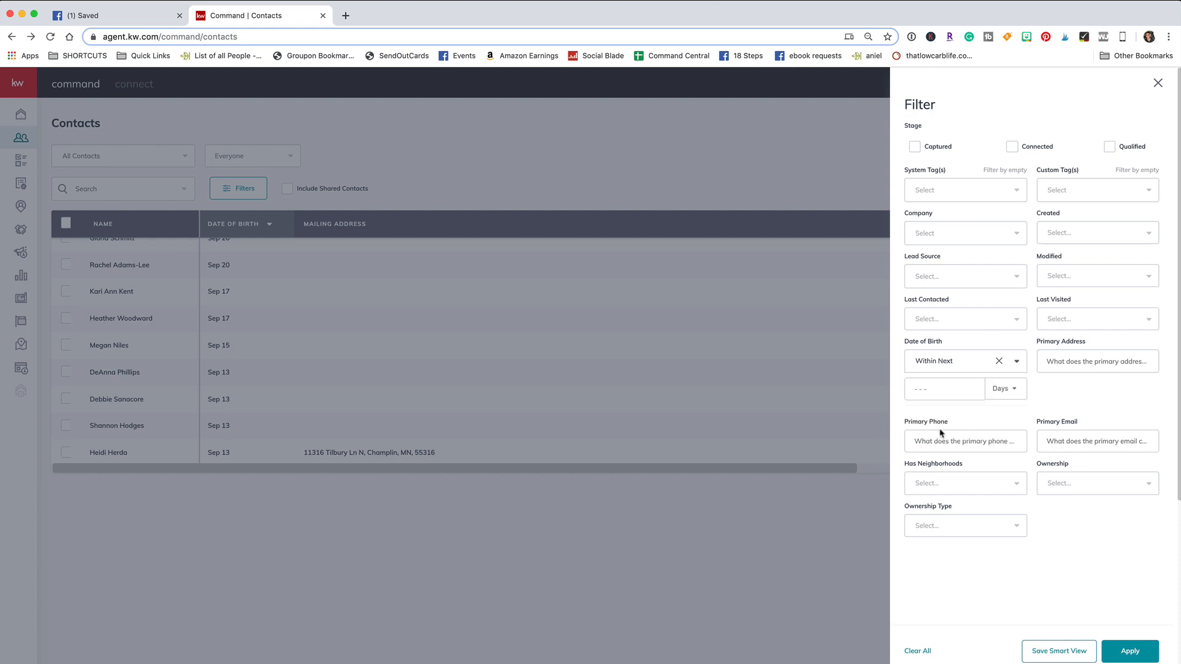
left_click(944, 388)
type("365")
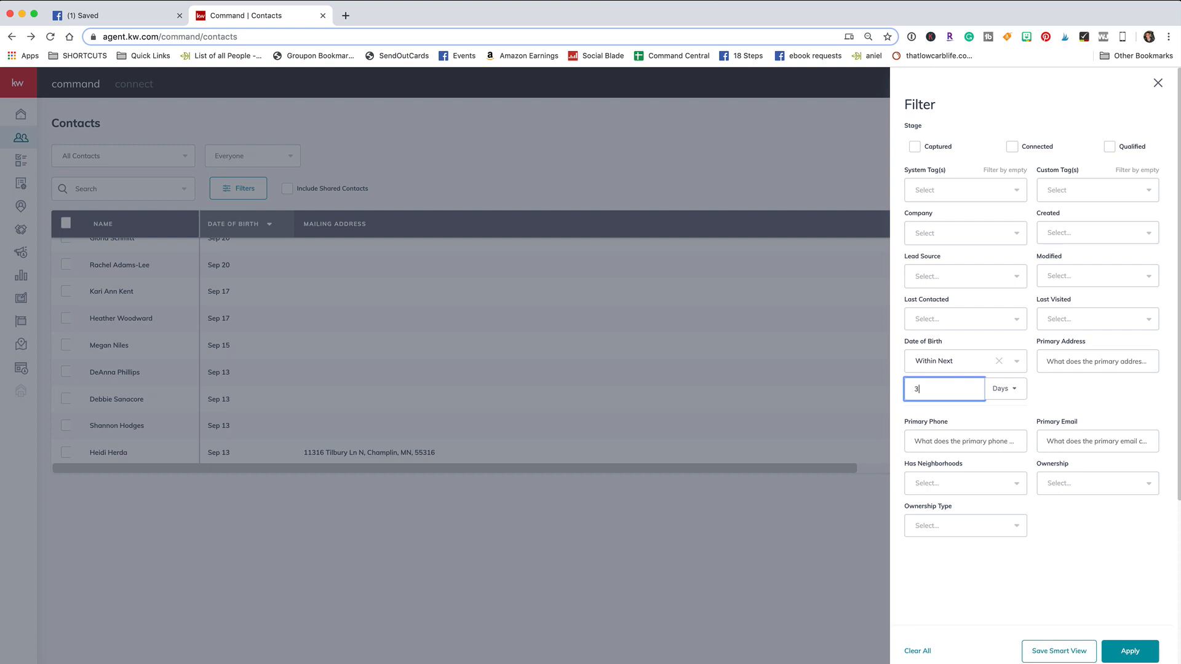
left_click(1073, 388)
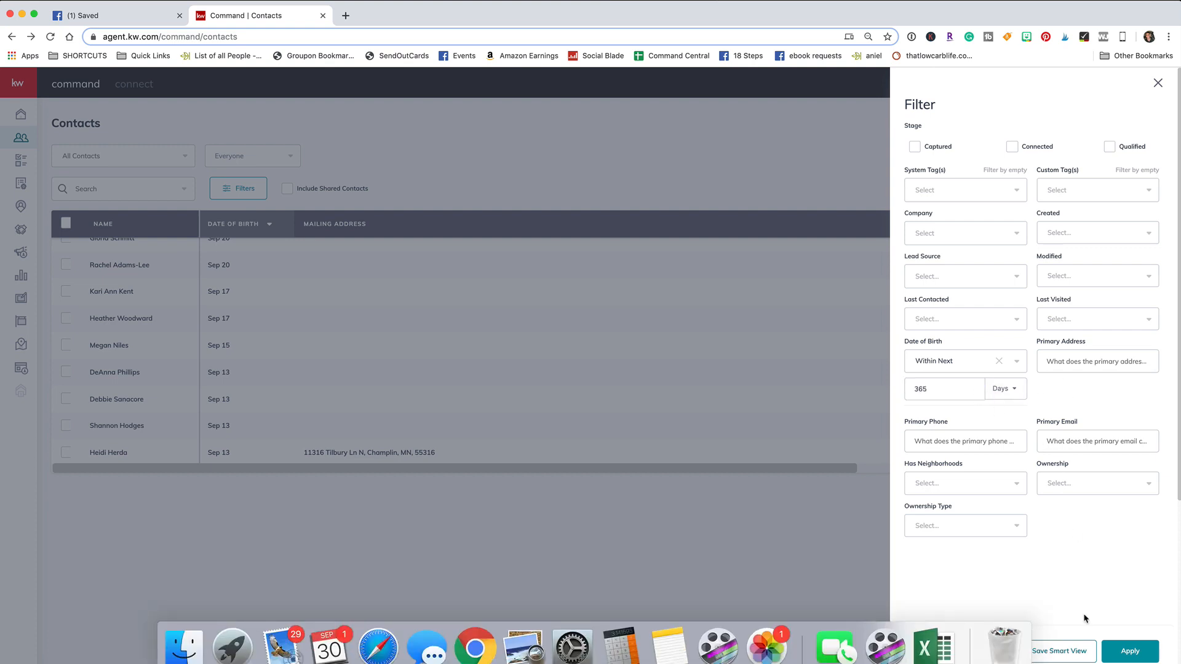
Step: Save the filter as a smart view named All Birthdays
left_click(1052, 651)
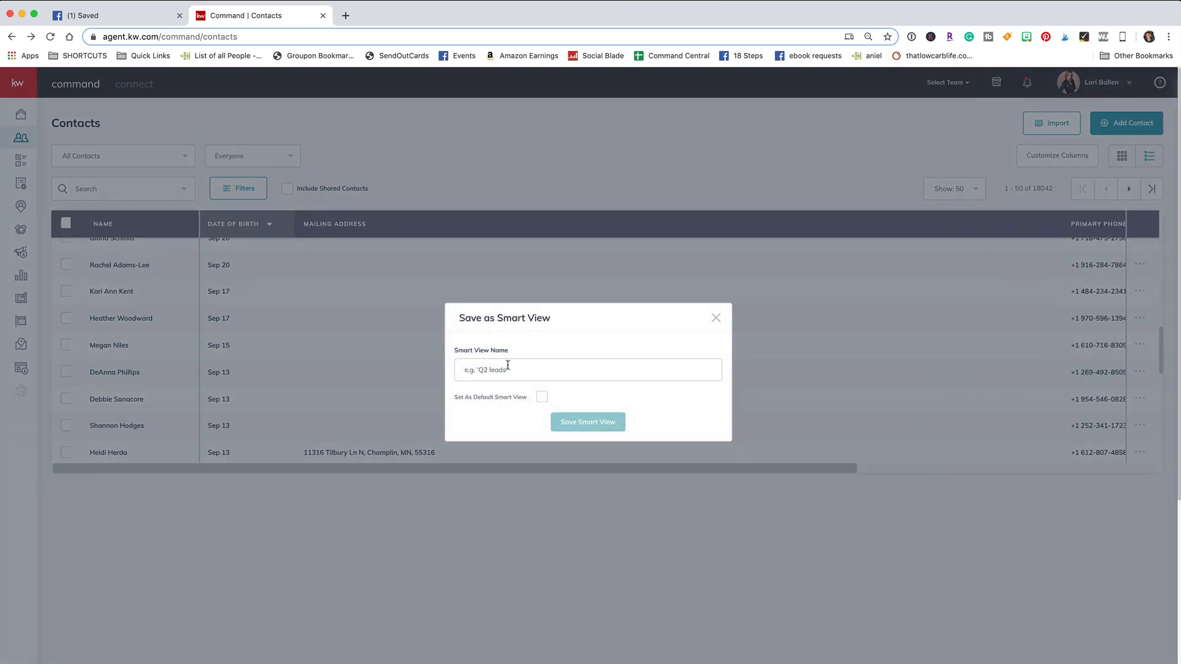
left_click(499, 371)
type("All Birthdays")
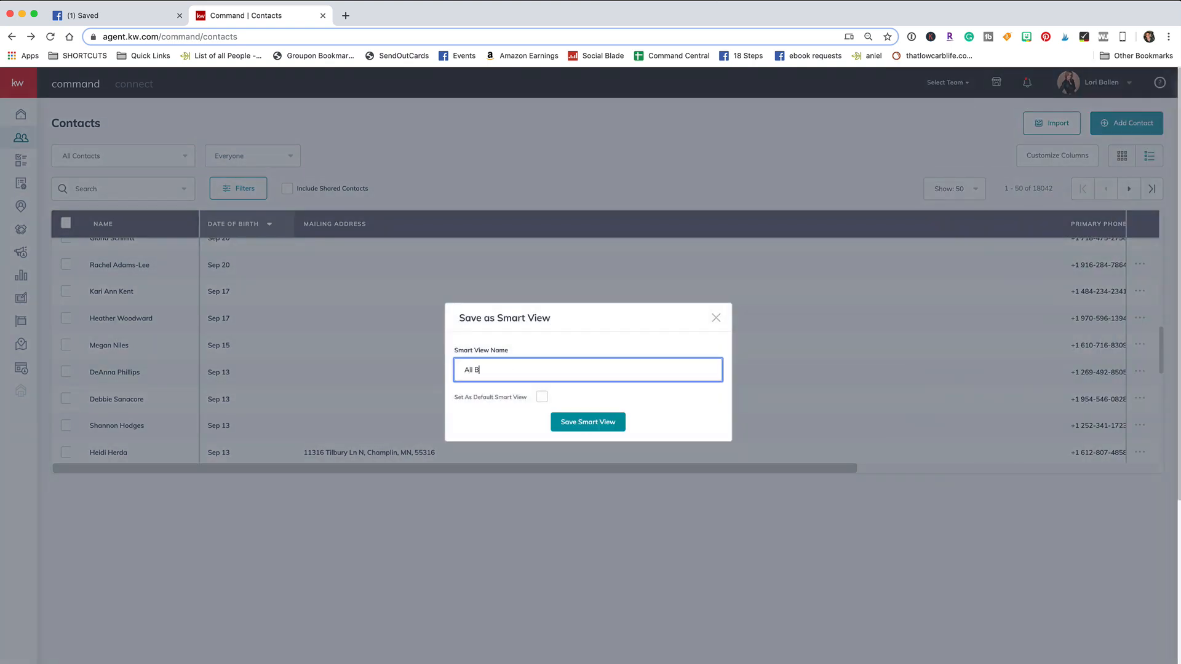
left_click(605, 424)
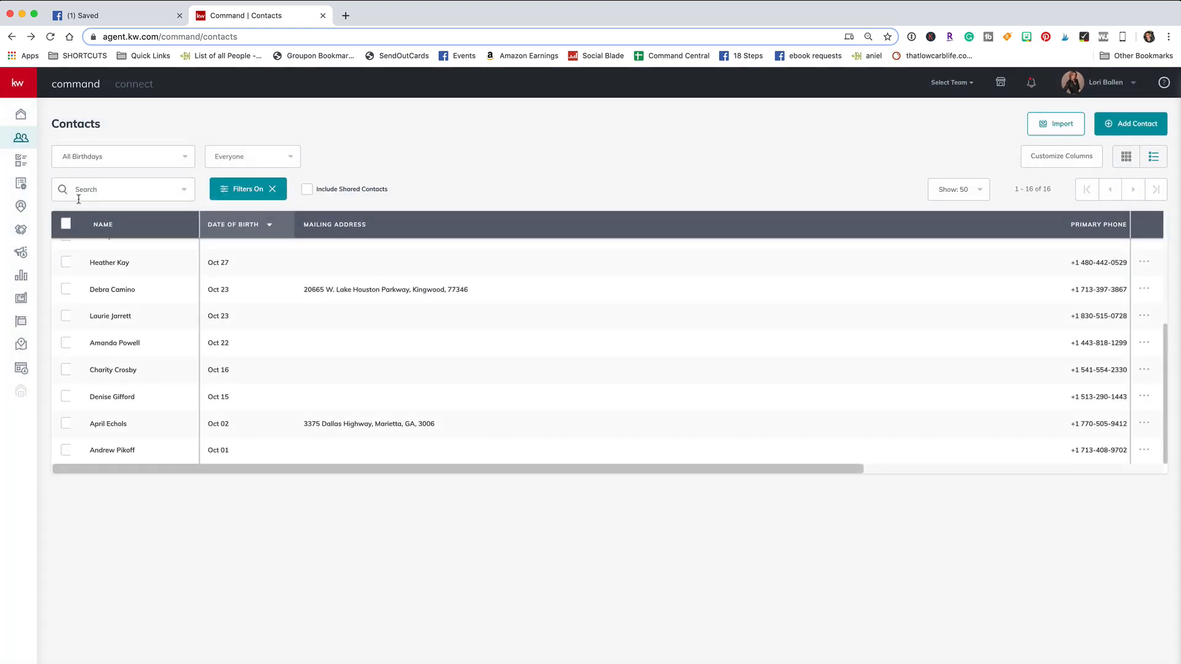
Step: Visit the dashboard, return to the contacts and look through the list of saved smart views
left_click(21, 116)
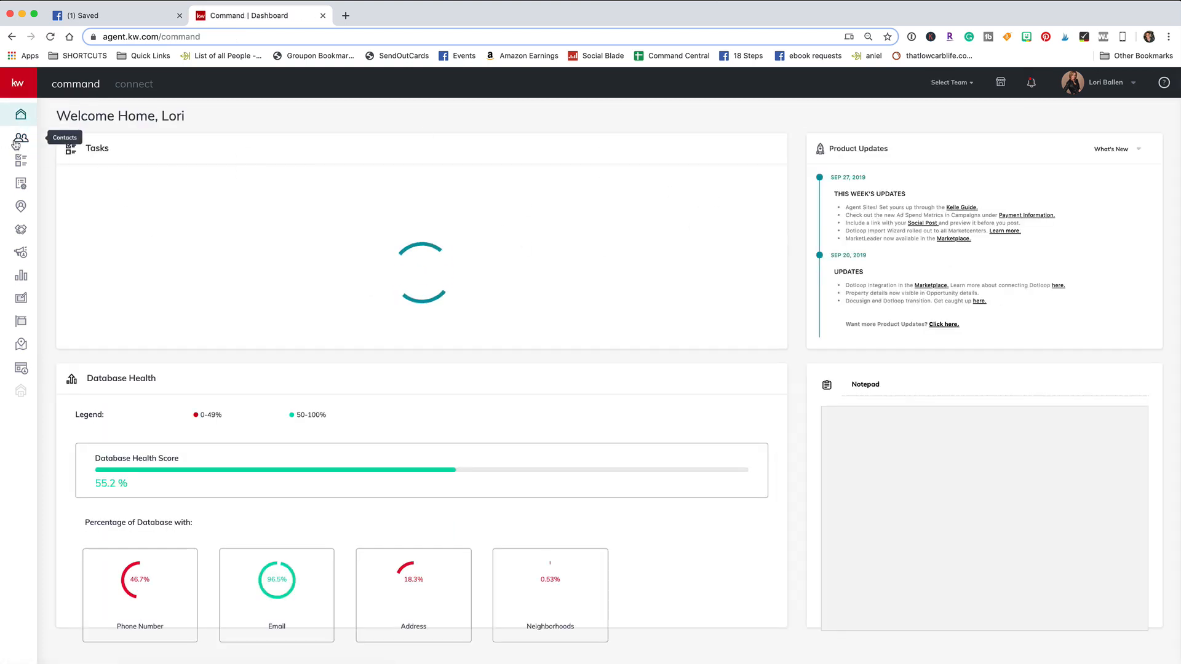
left_click(17, 140)
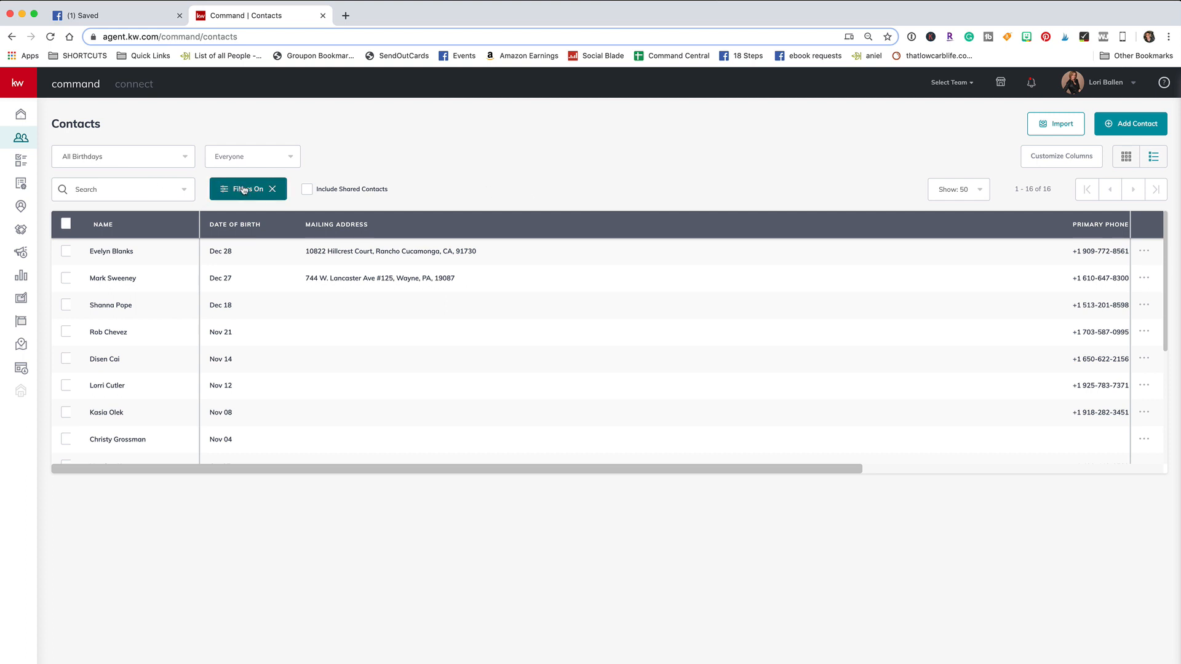
left_click(186, 161)
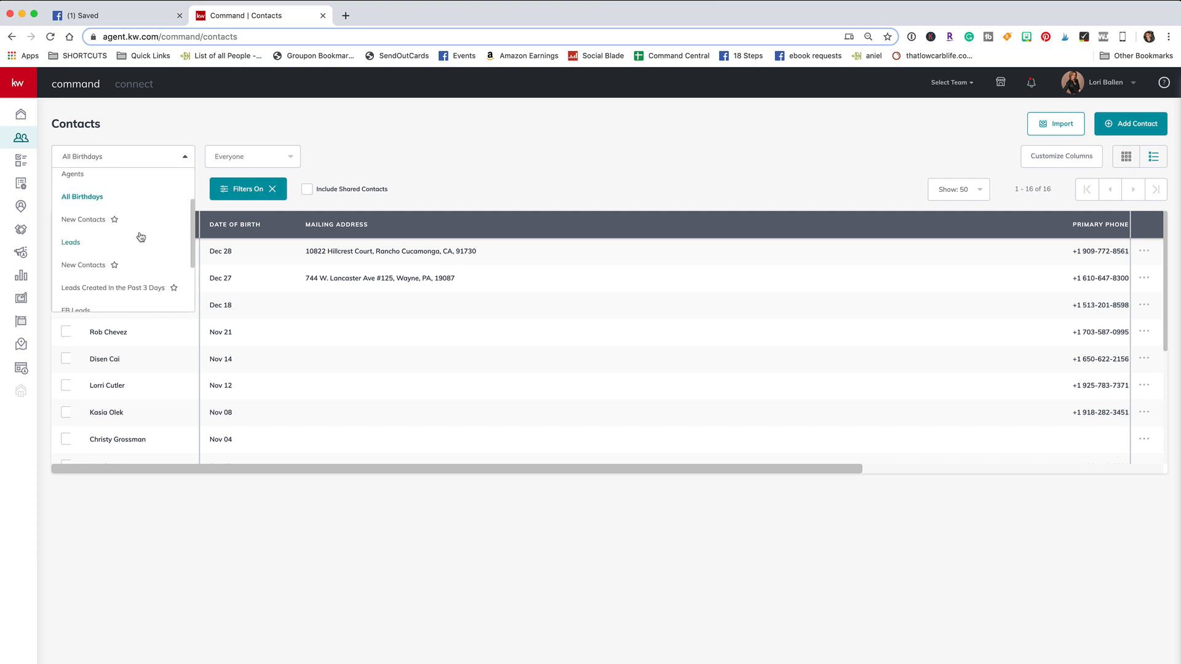
scroll(140, 238, "down", 3)
scroll(97, 221, "up", 3)
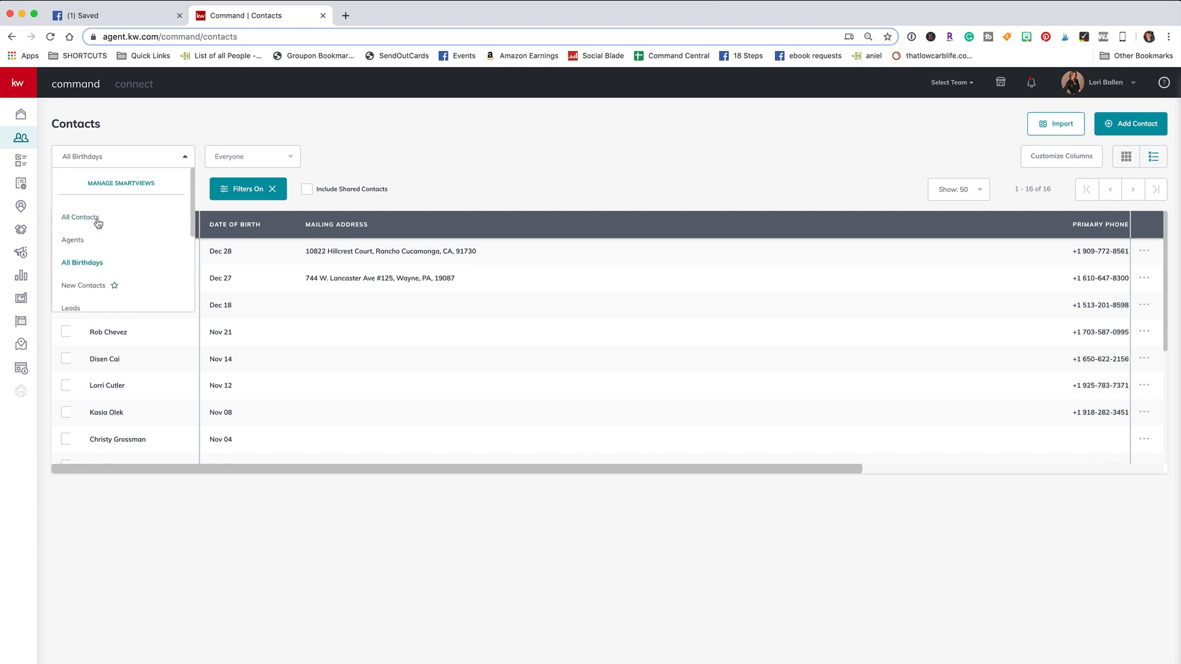
scroll(98, 223, "down", 3)
scroll(103, 224, "up", 1)
scroll(105, 224, "up", 3)
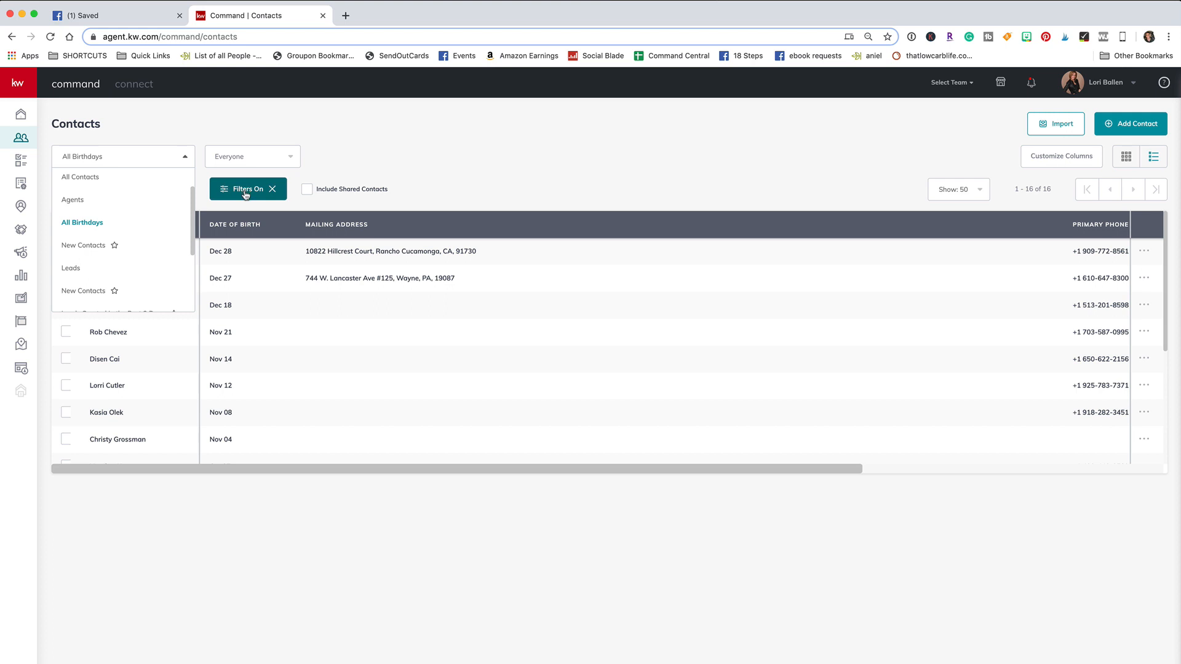
Step: Reopen the filters of the All Birthdays view and check the conditions available for Created
left_click(245, 192)
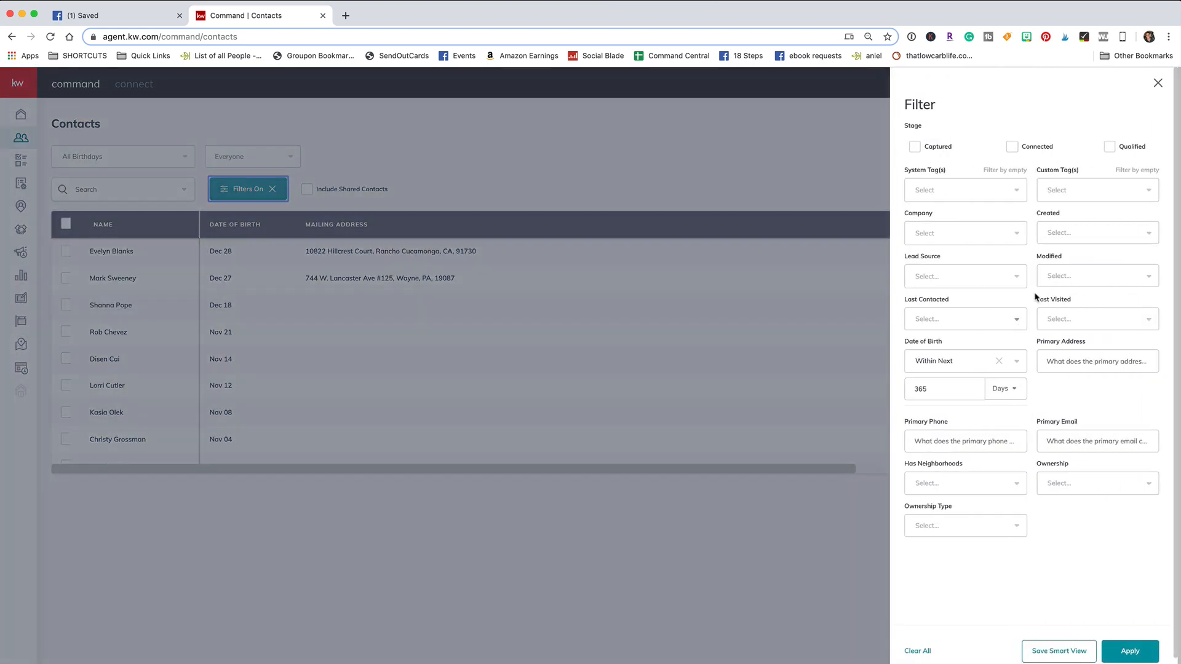
left_click(1064, 234)
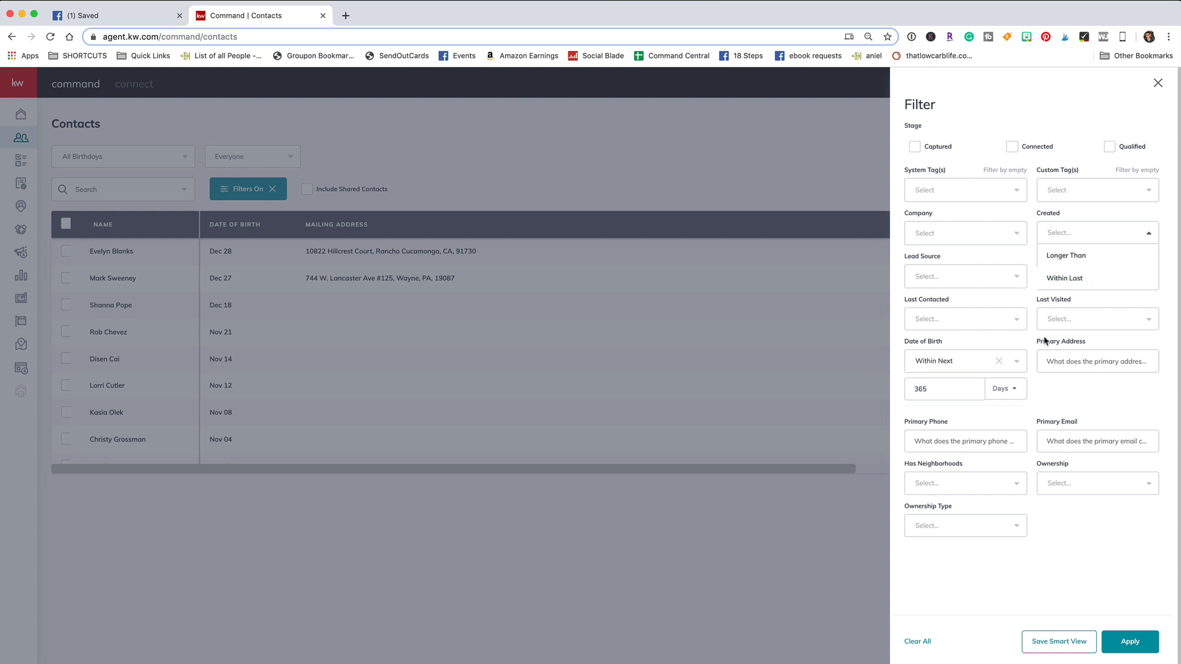
left_click(1122, 418)
Step: Try a Last Contacted filter of Longer Than 30 days and clear it again
left_click(968, 326)
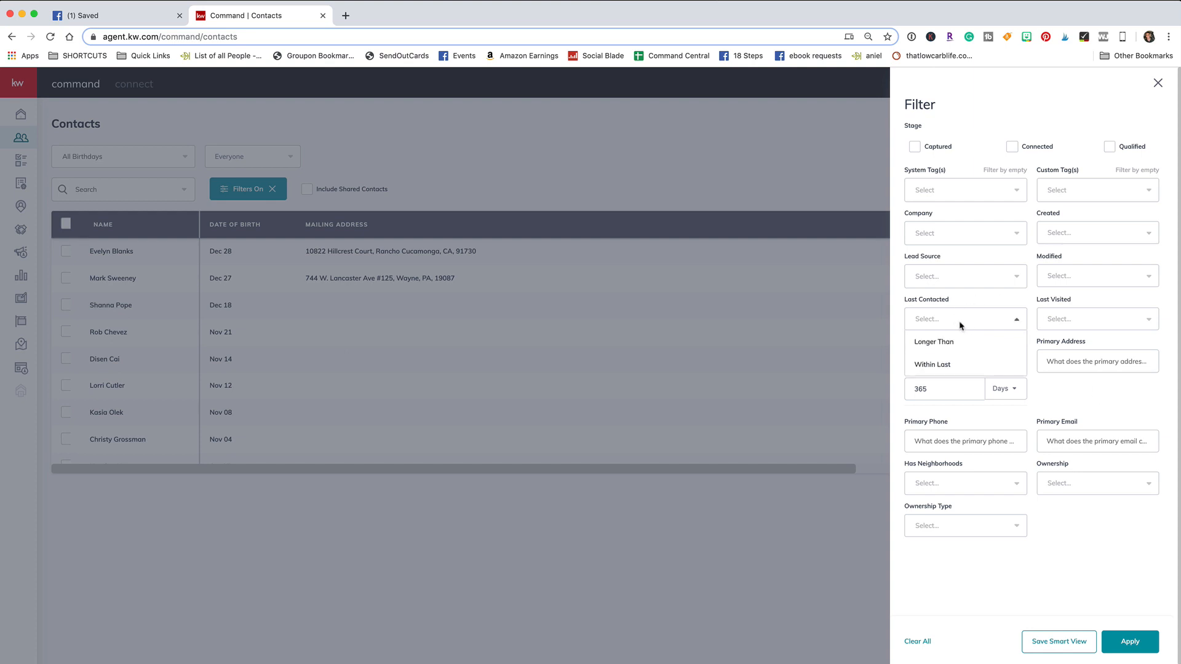
left_click(946, 341)
left_click(942, 345)
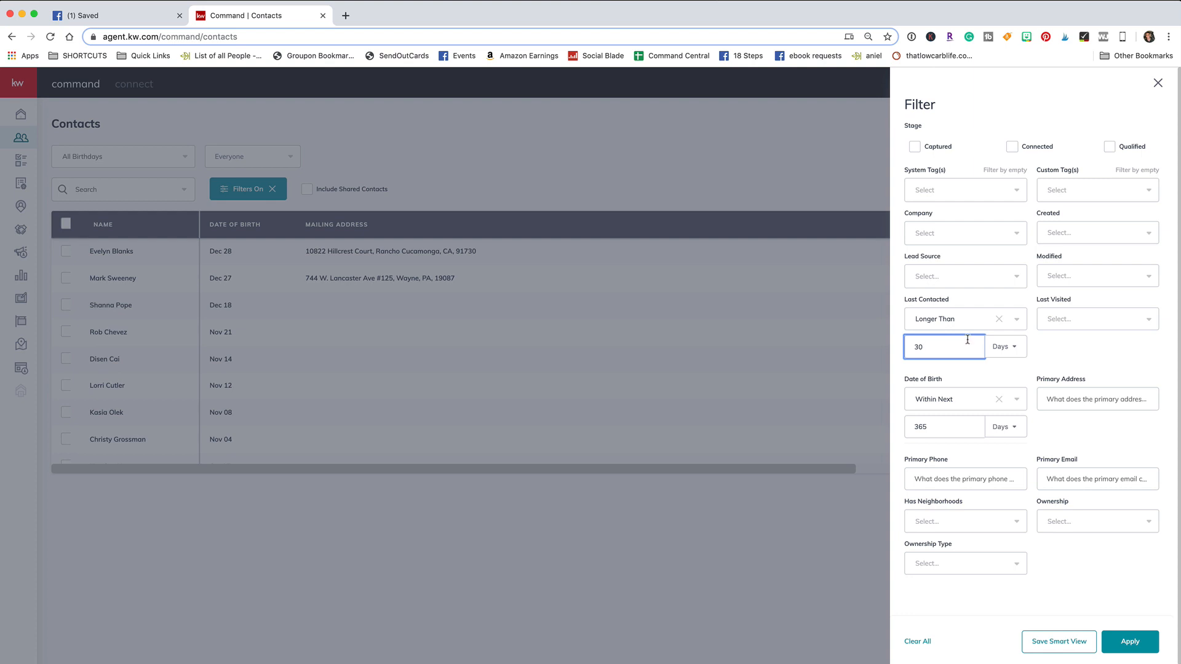
left_click(999, 319)
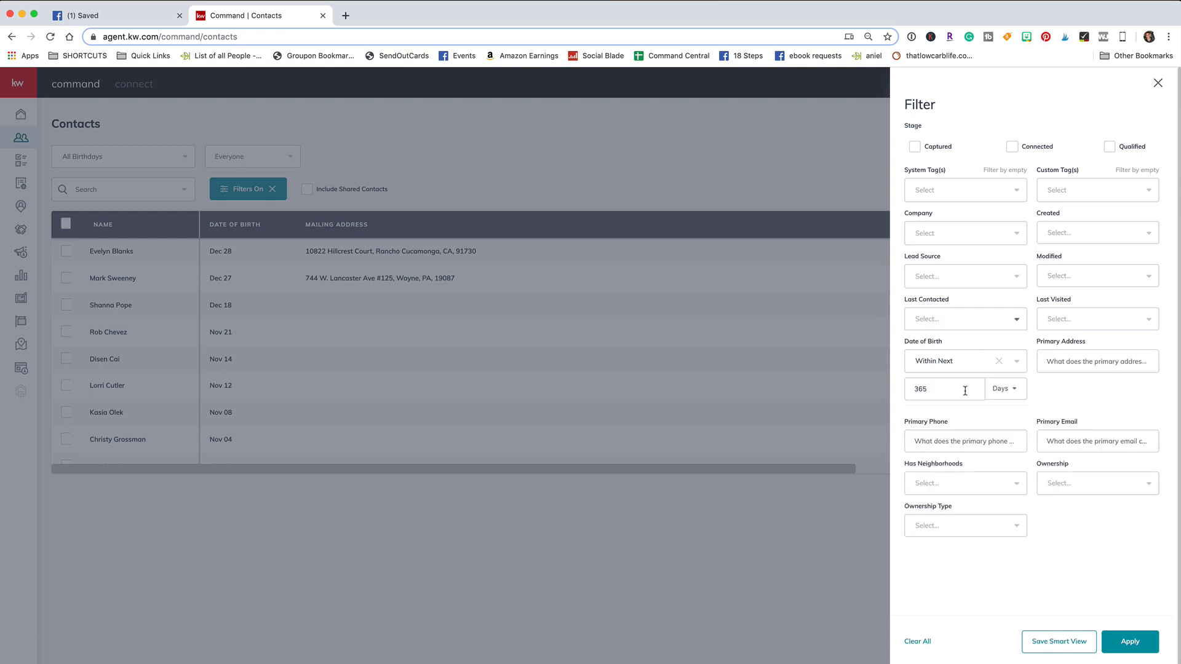
left_click(1021, 394)
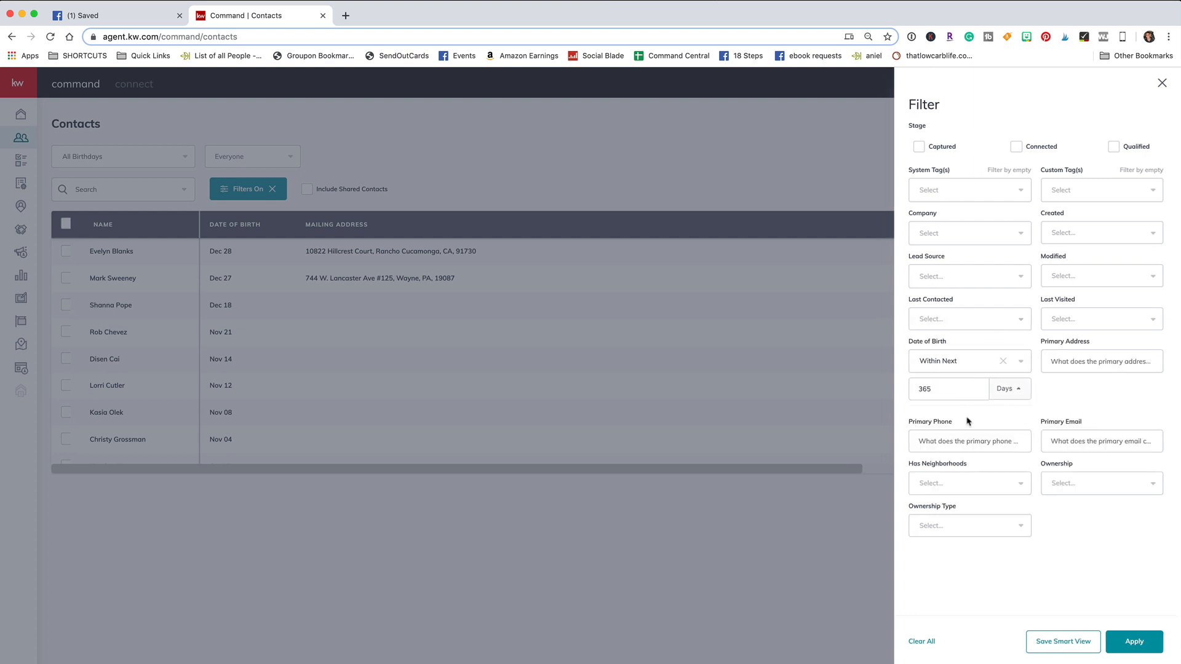
double_click(947, 388)
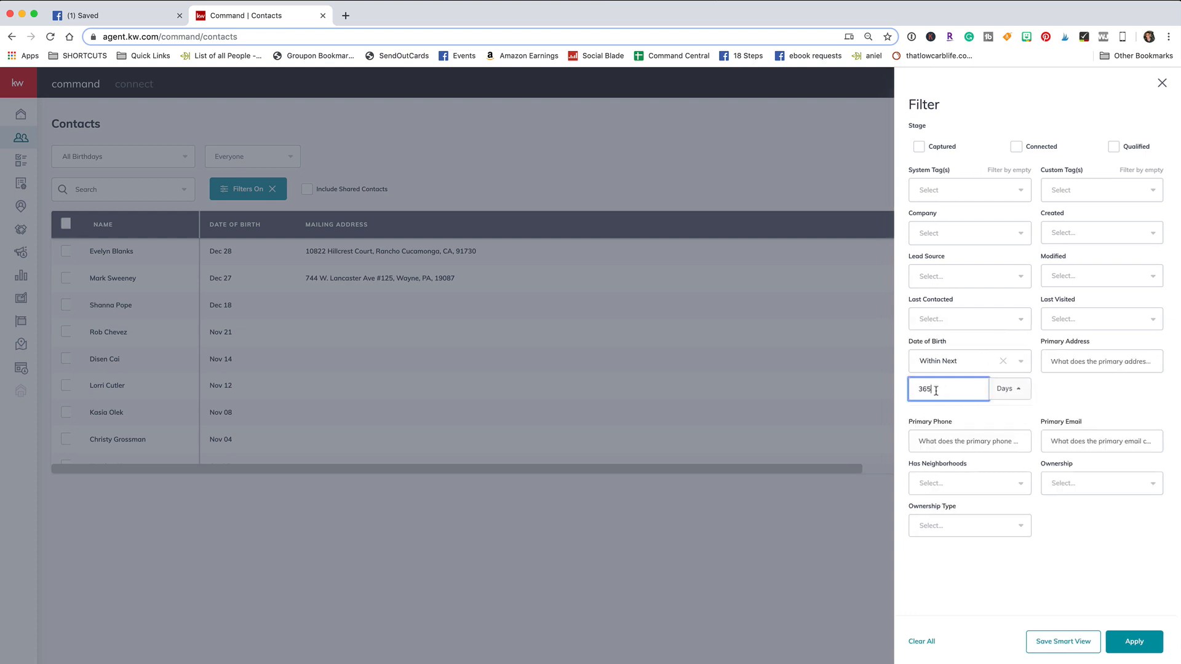
Step: Try Yes for the Has Neighborhoods filter and leave it set to No
left_click(939, 484)
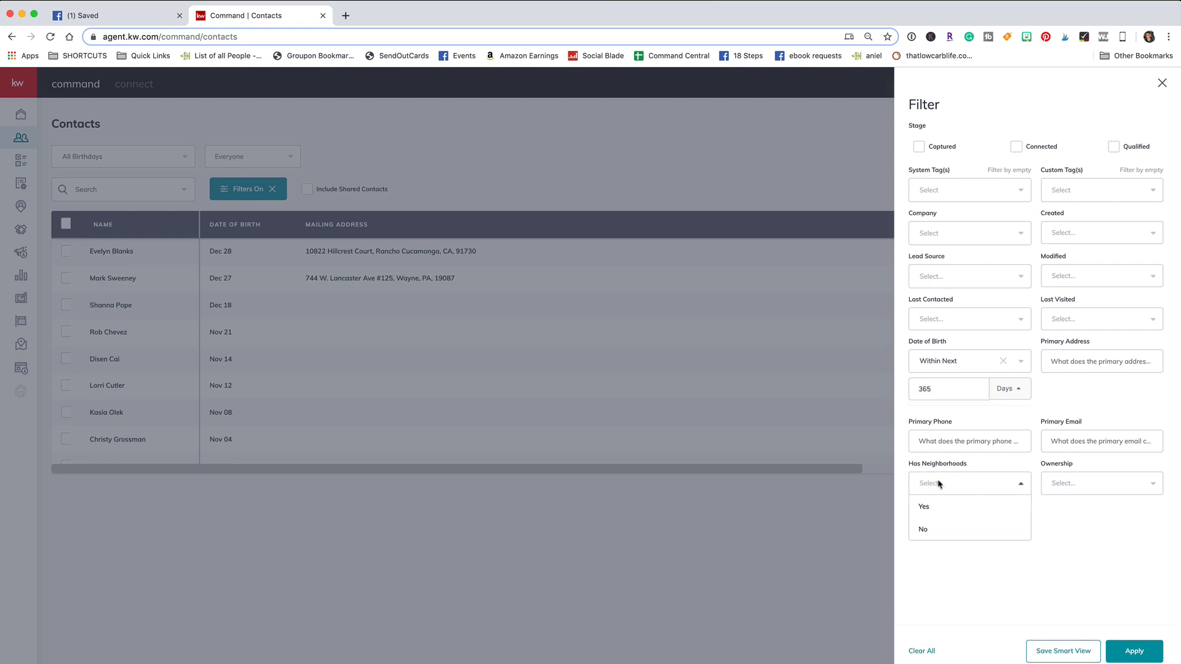
left_click(928, 509)
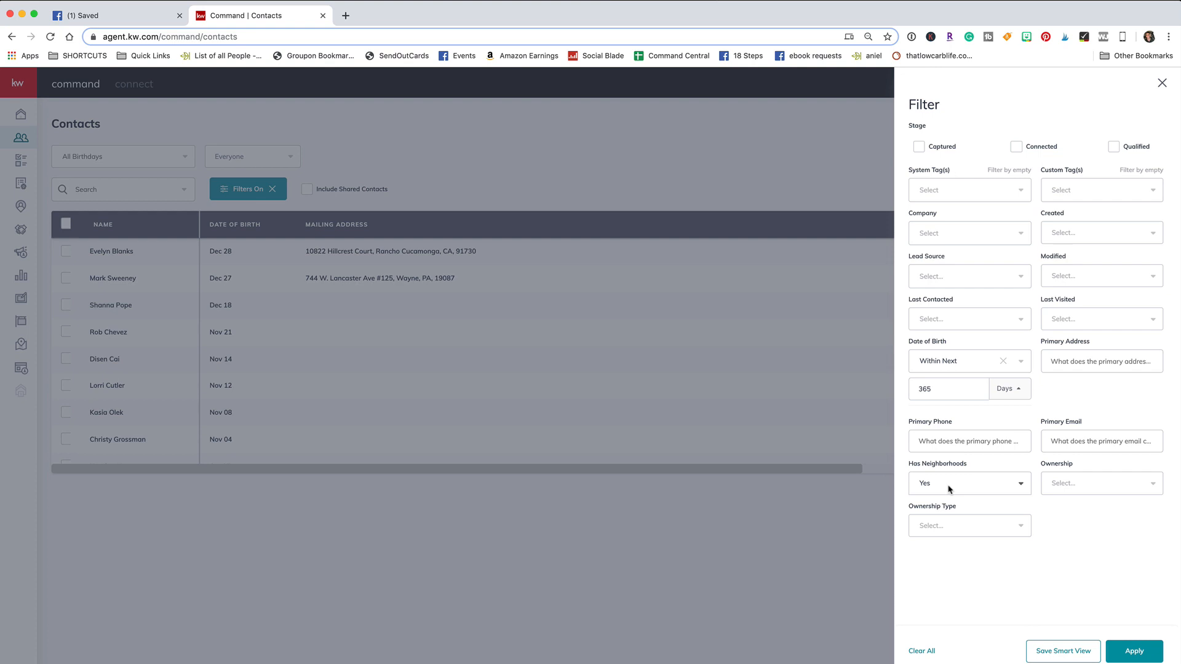
left_click(949, 489)
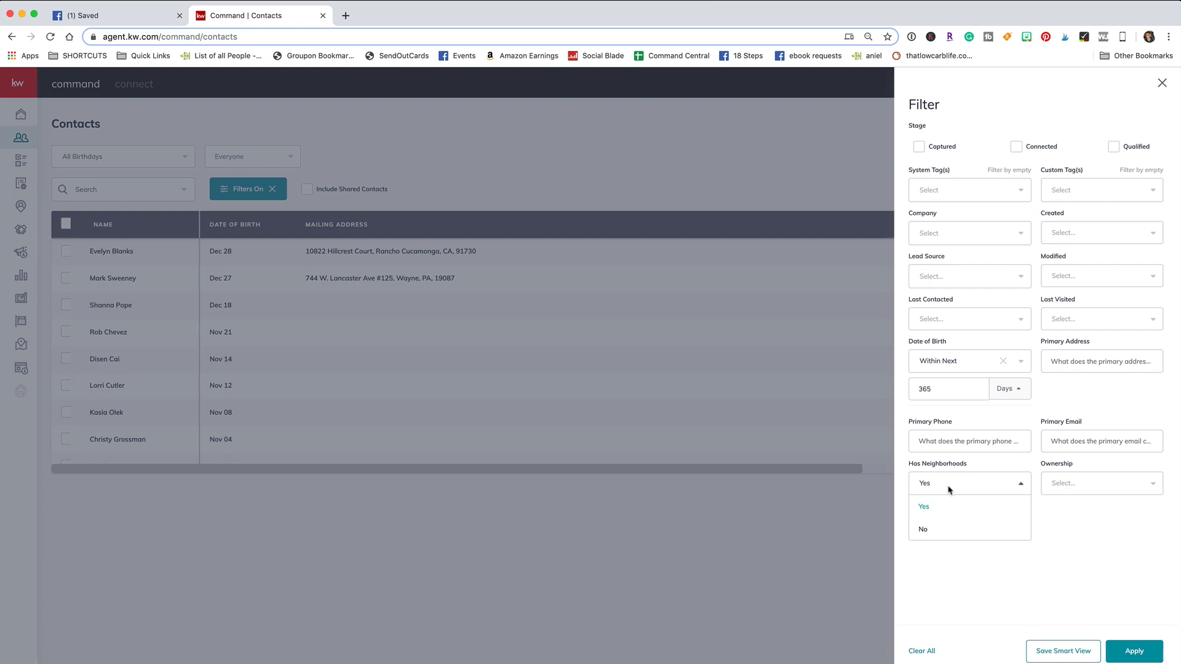
left_click(924, 532)
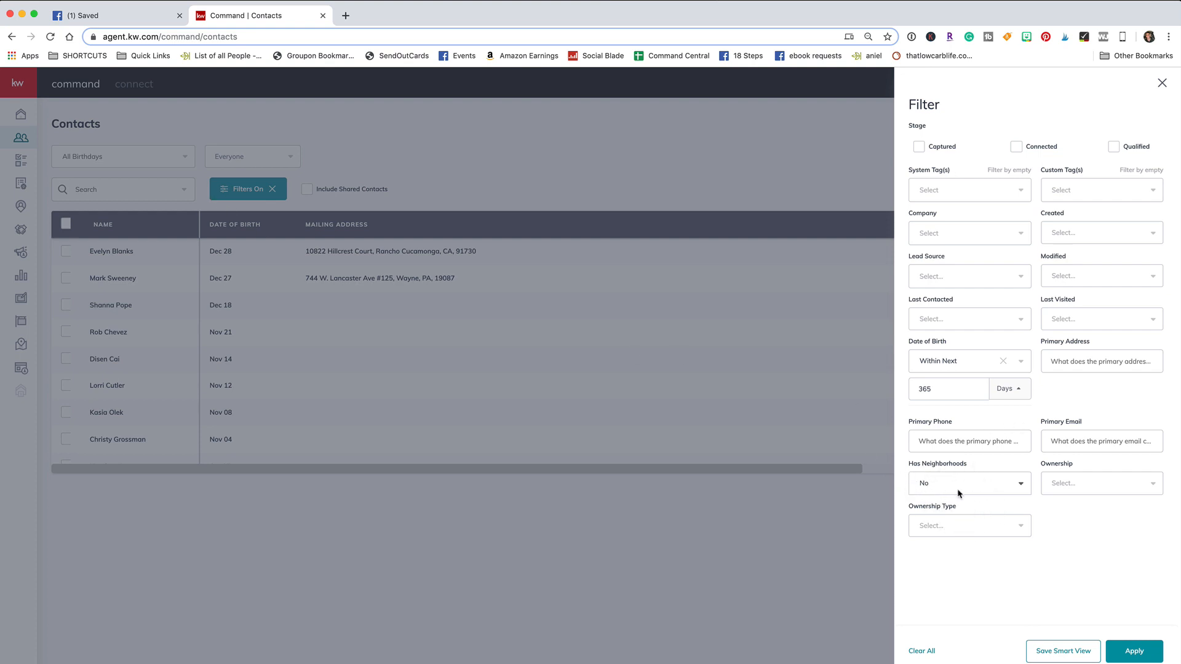
left_click(979, 495)
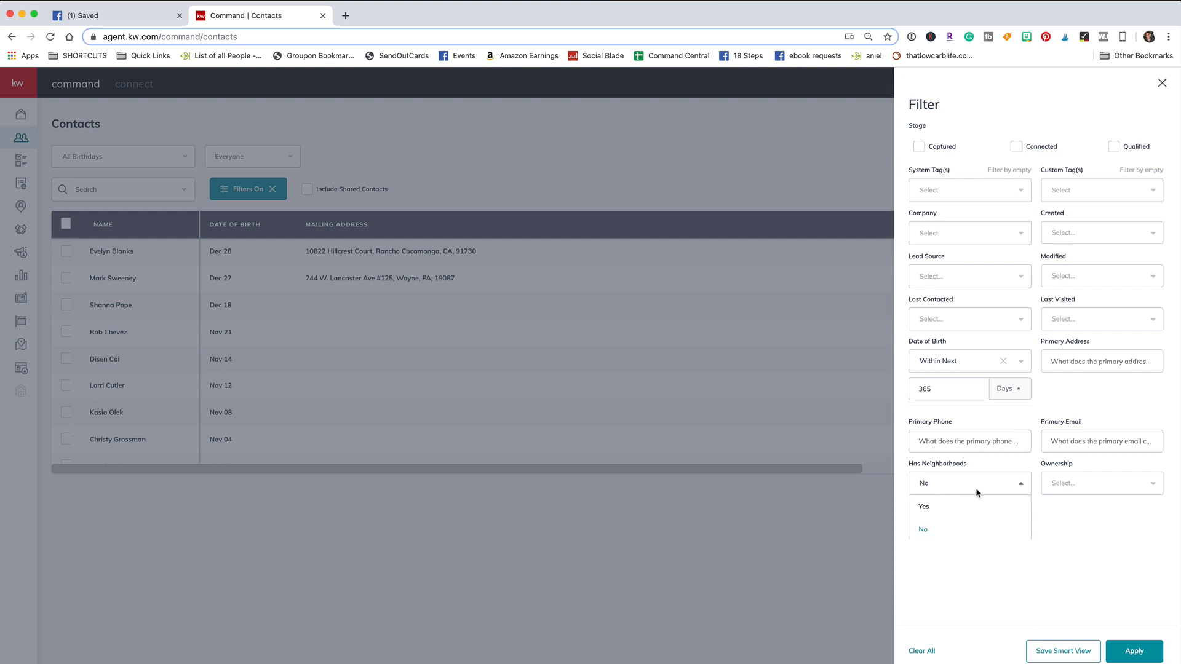
left_click(933, 532)
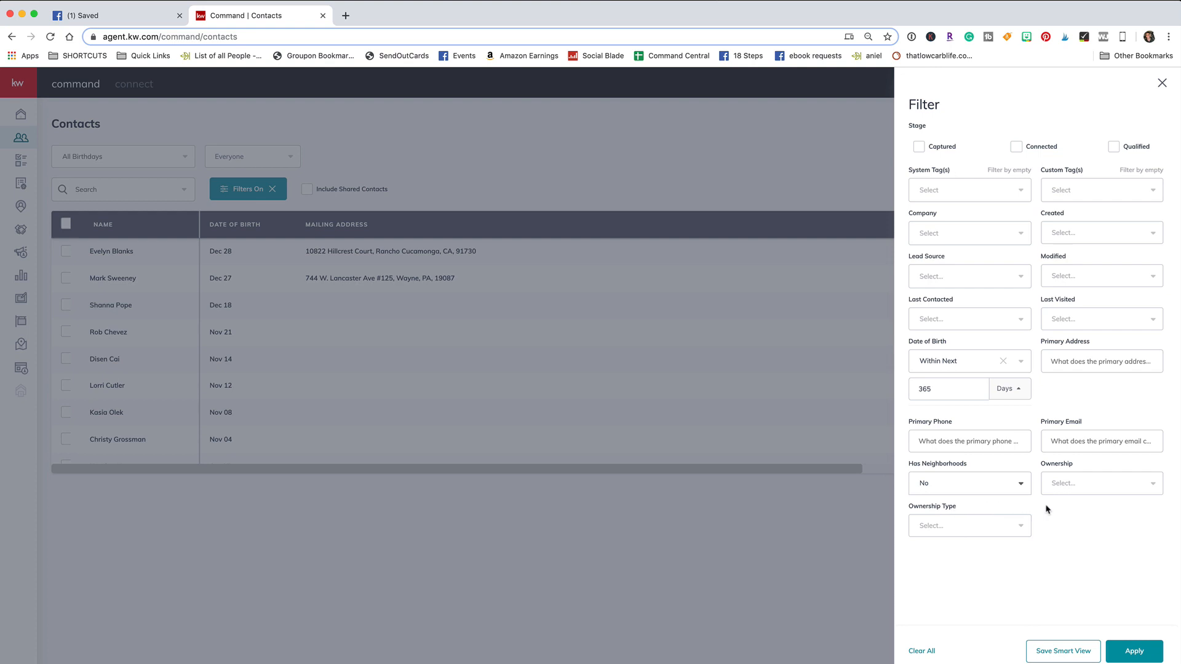
Step: Check the Primary Email and Primary Phone filters and look through the custom tags available for filtering
left_click(1068, 441)
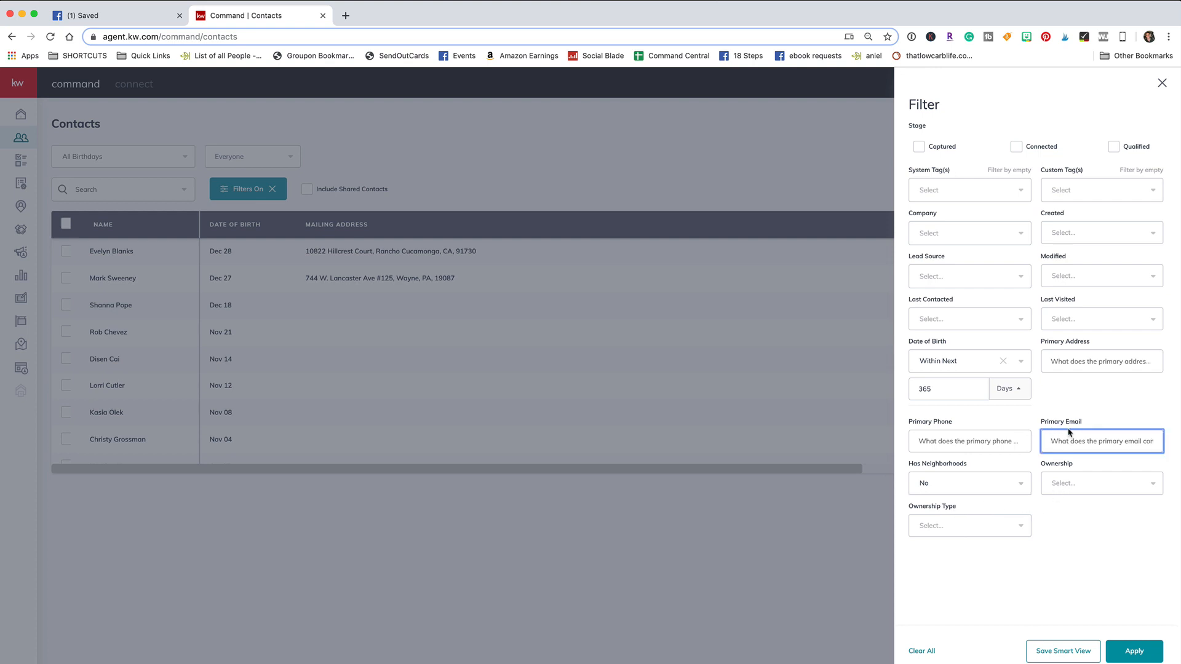
left_click(942, 449)
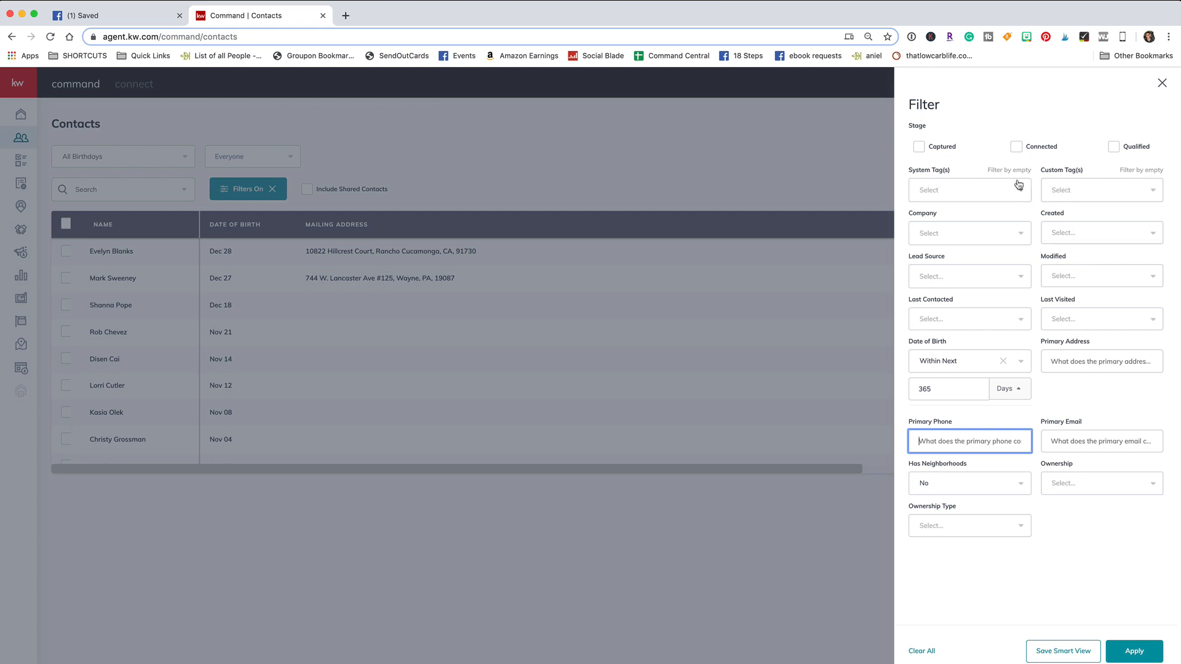
left_click(1080, 191)
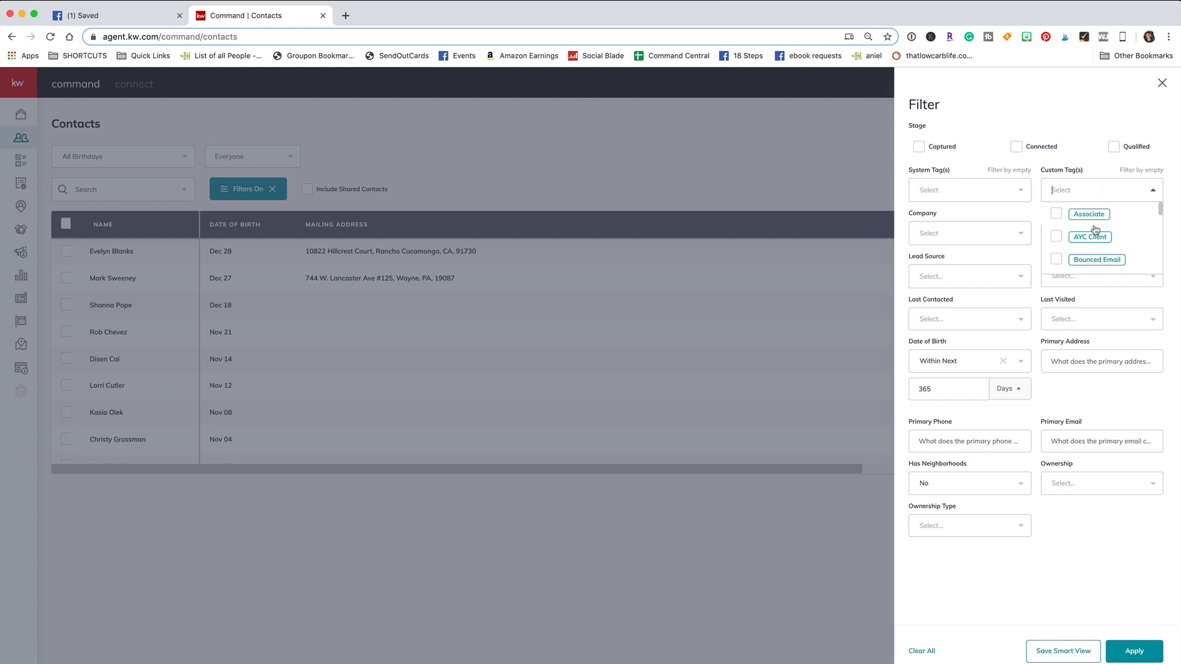
scroll(1091, 240, "down", 4)
scroll(1113, 252, "up", 2)
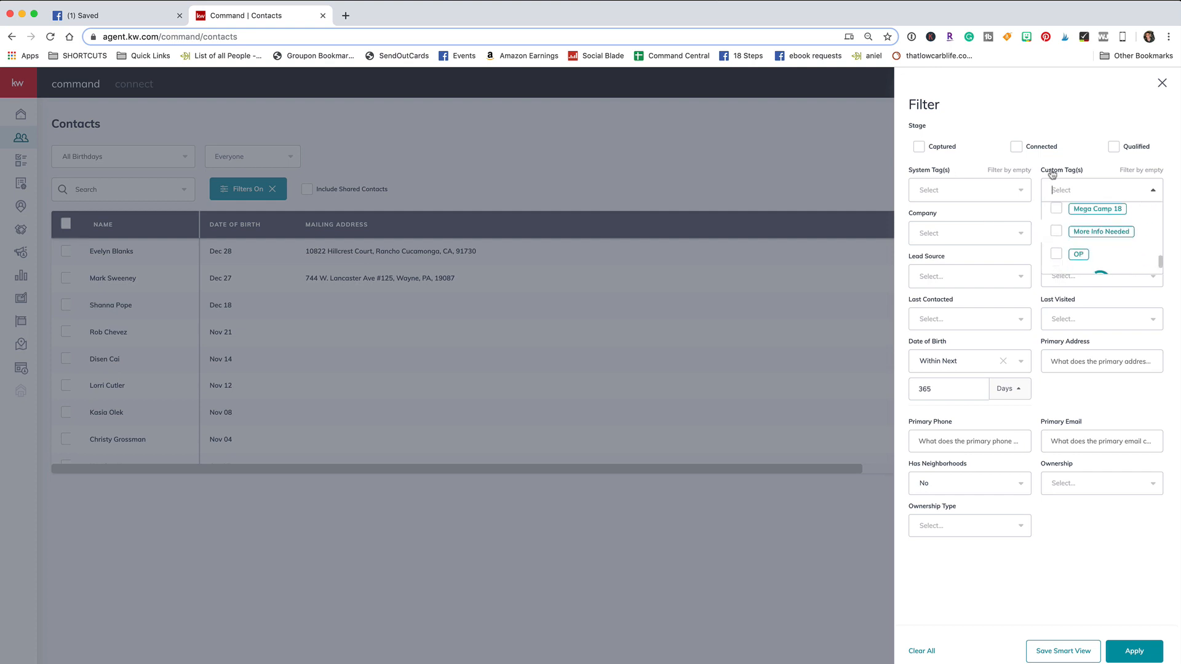
Step: Try filtering the custom tags by empty and close the filters without applying them
left_click(1142, 170)
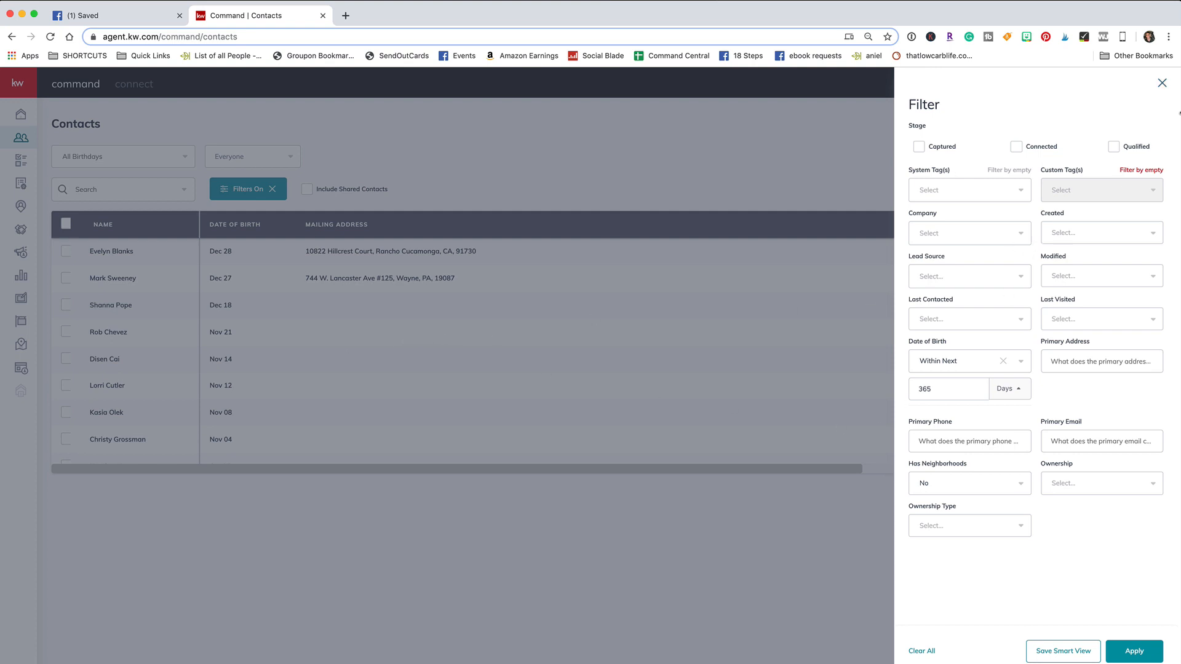
left_click(1162, 83)
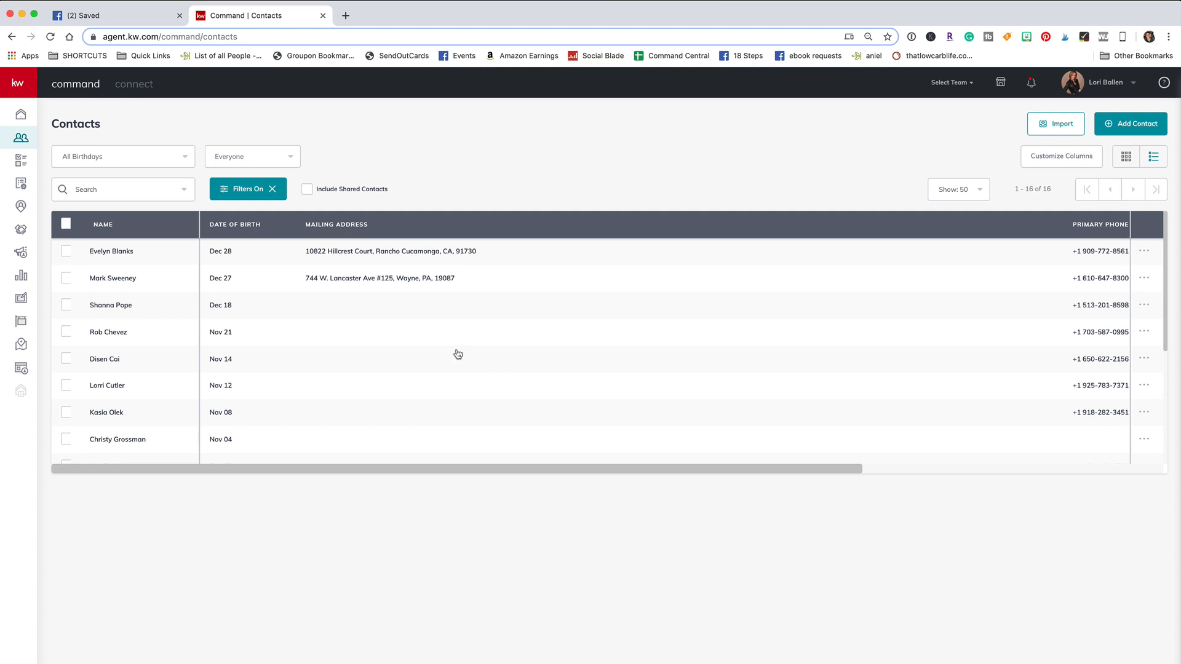
Step: Open the first contact in the All Birthdays list and review the steps of the assigned Birthday SmartPlan
left_click(108, 253)
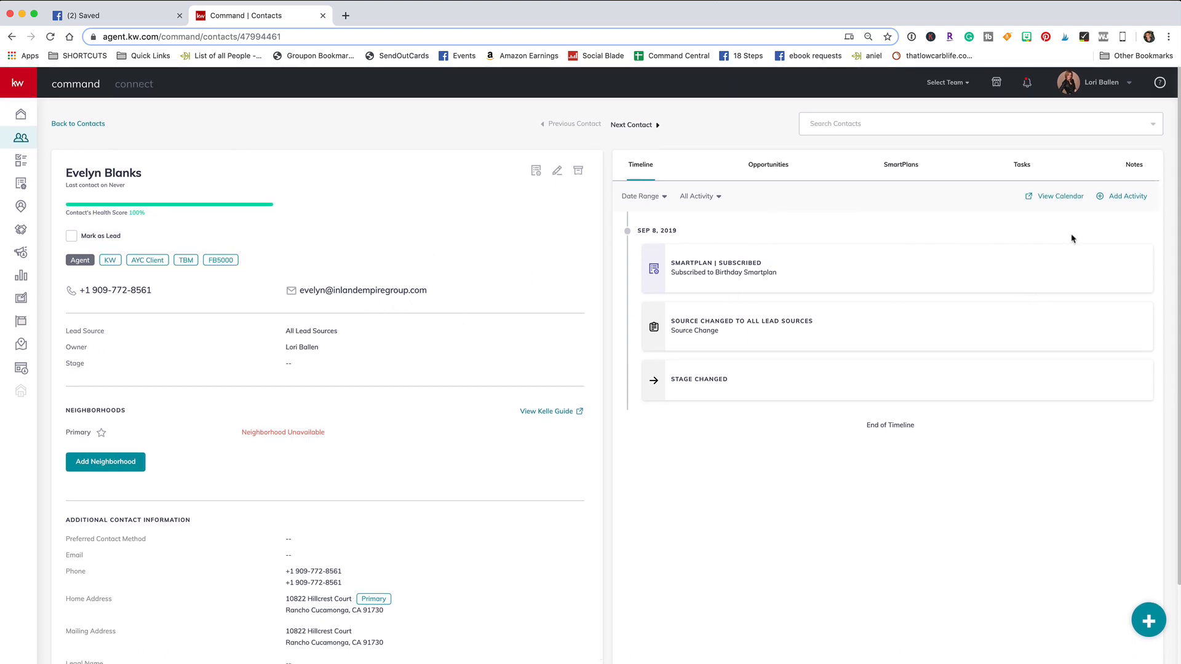
left_click(892, 169)
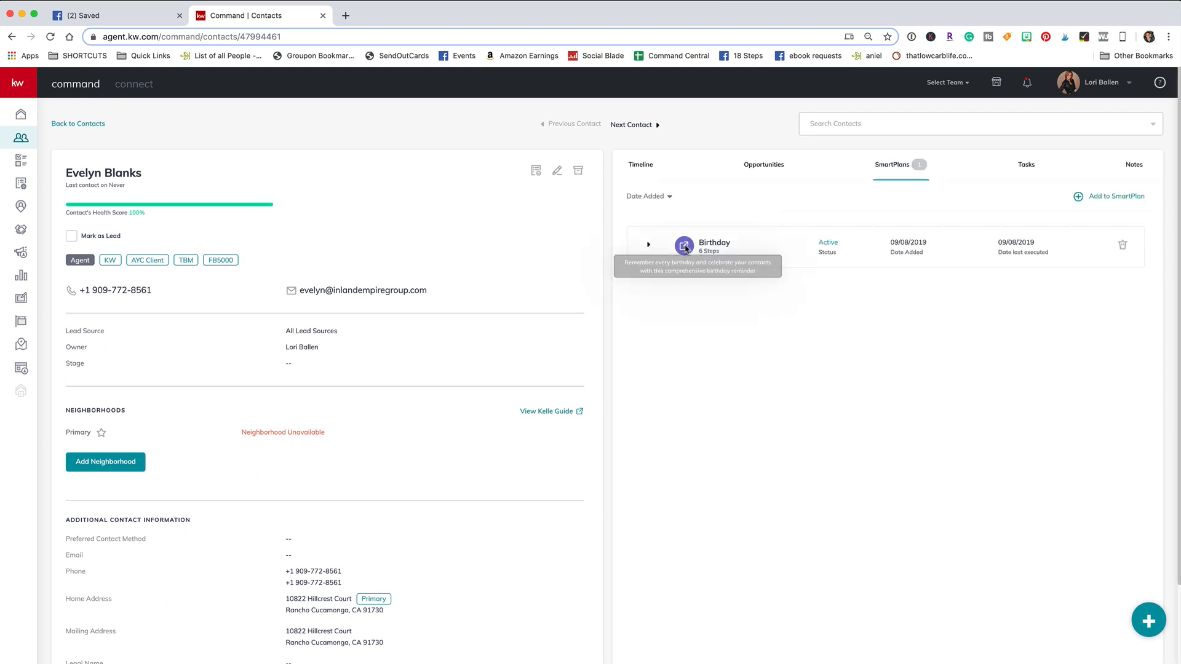
left_click(649, 247)
scroll(760, 315, "down", 1)
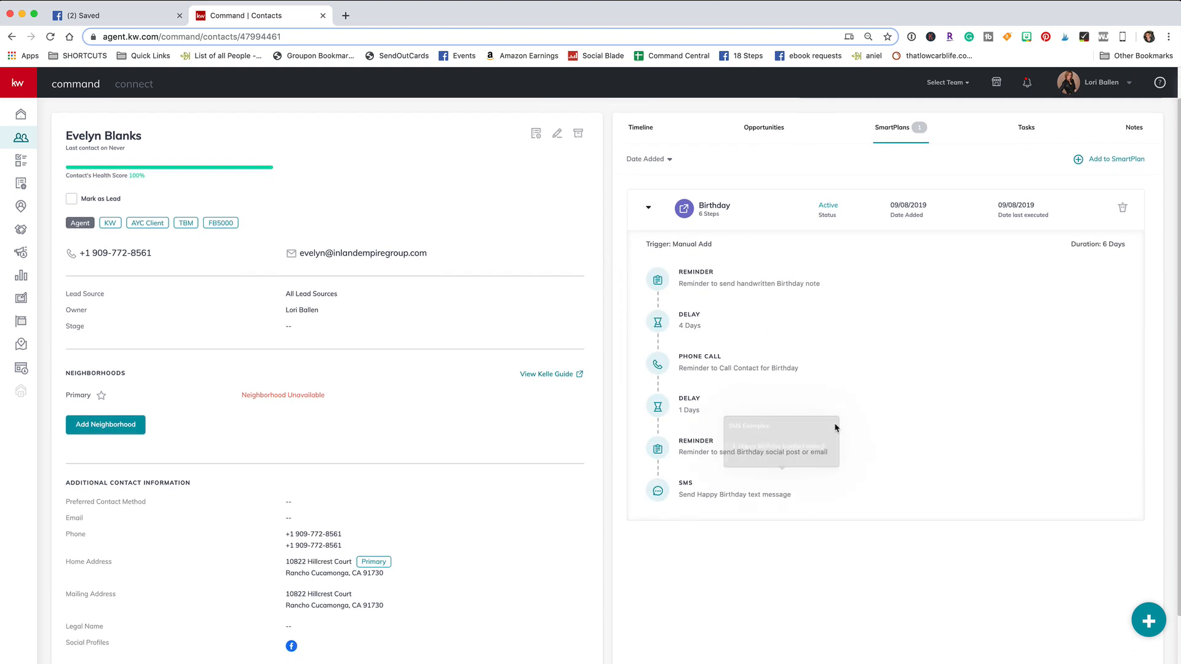
scroll(892, 422, "up", 1)
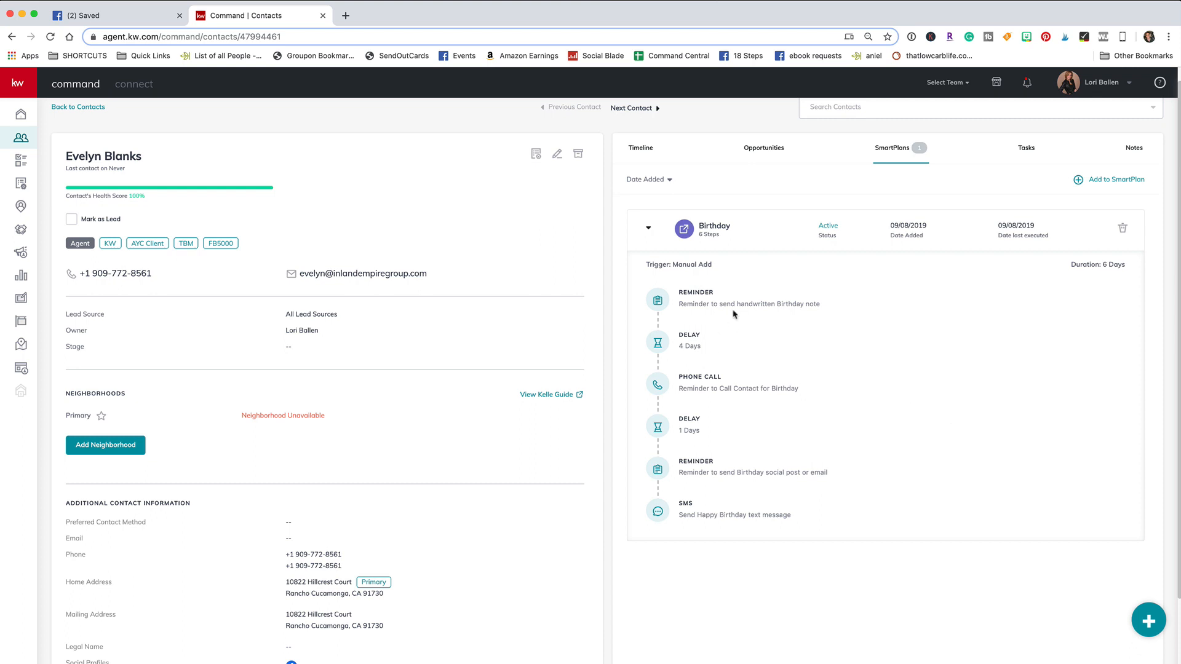
Step: Remove the contact from the Birthday SmartPlan and confirm the removal
left_click(1127, 231)
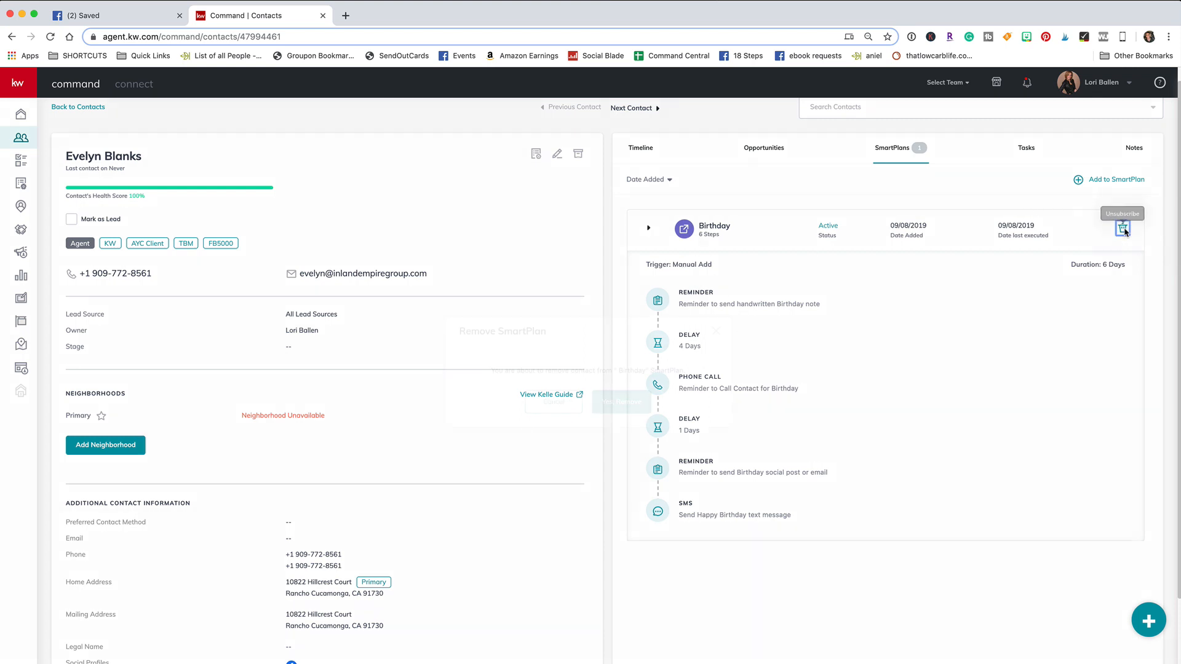
left_click(617, 406)
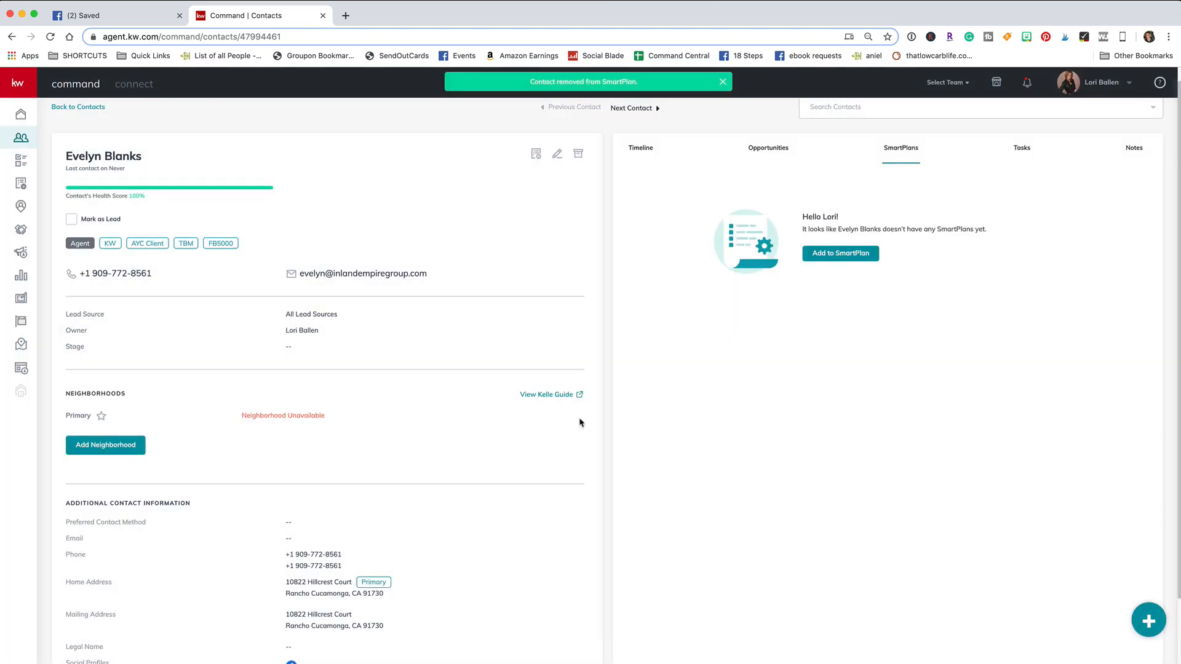
Step: Look for contact tasks from the dashboard, checking the Today and Past Due ranges, and return to the dashboard
left_click(21, 115)
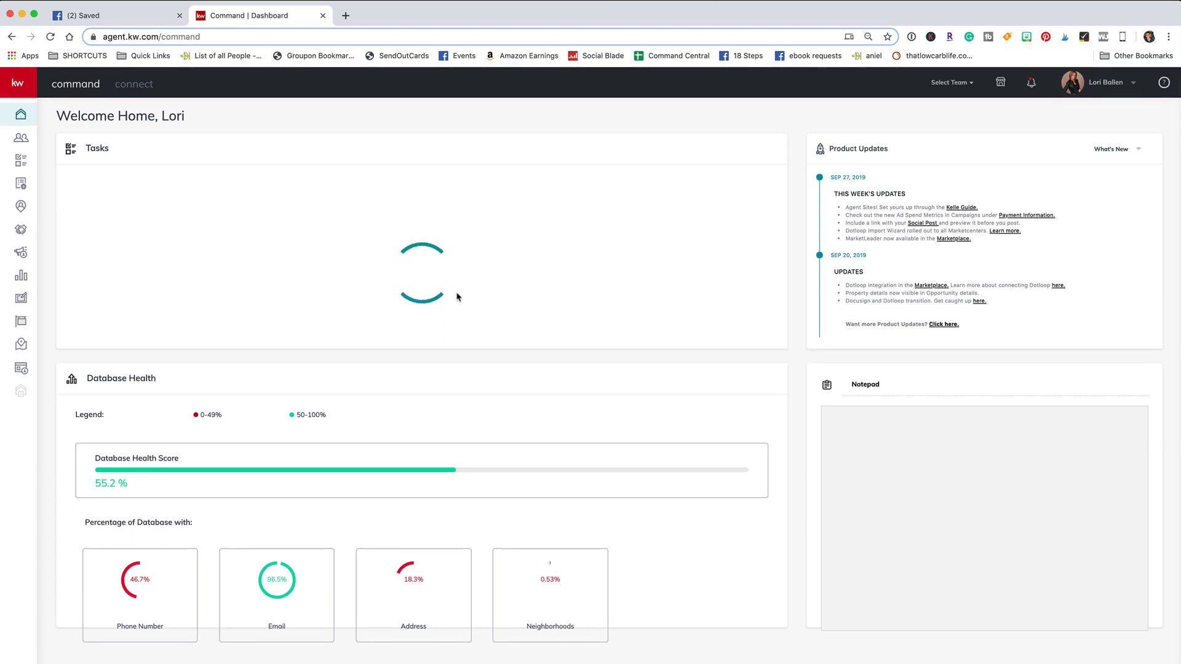
left_click(71, 159)
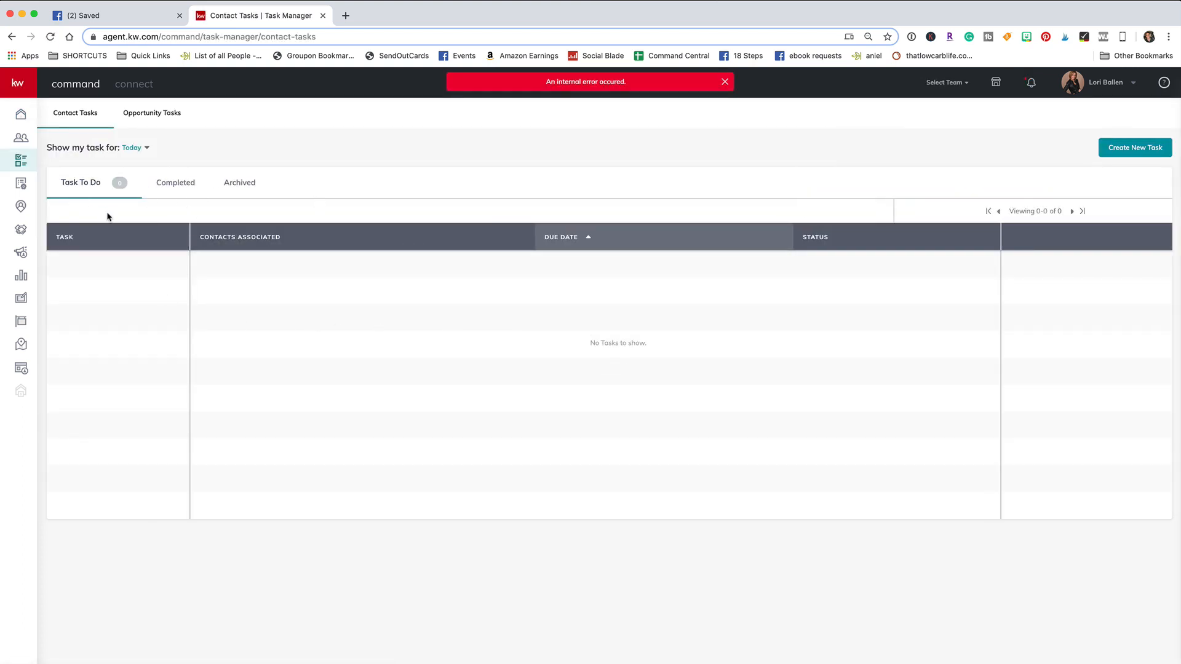
left_click(140, 154)
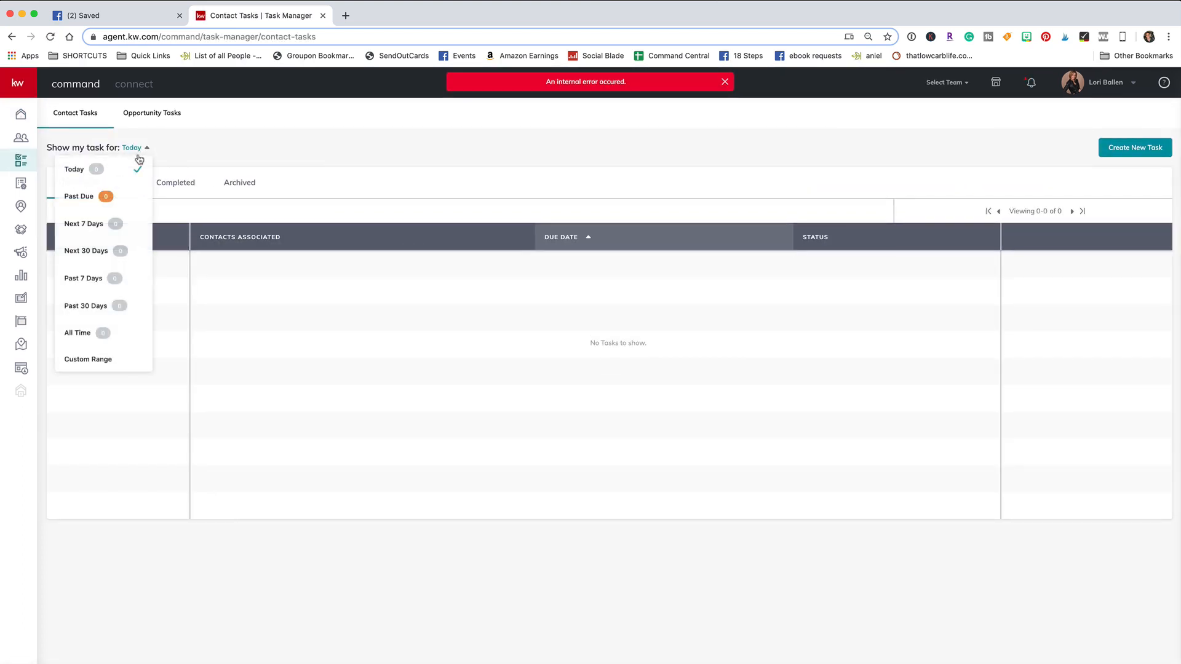
left_click(94, 197)
left_click(136, 149)
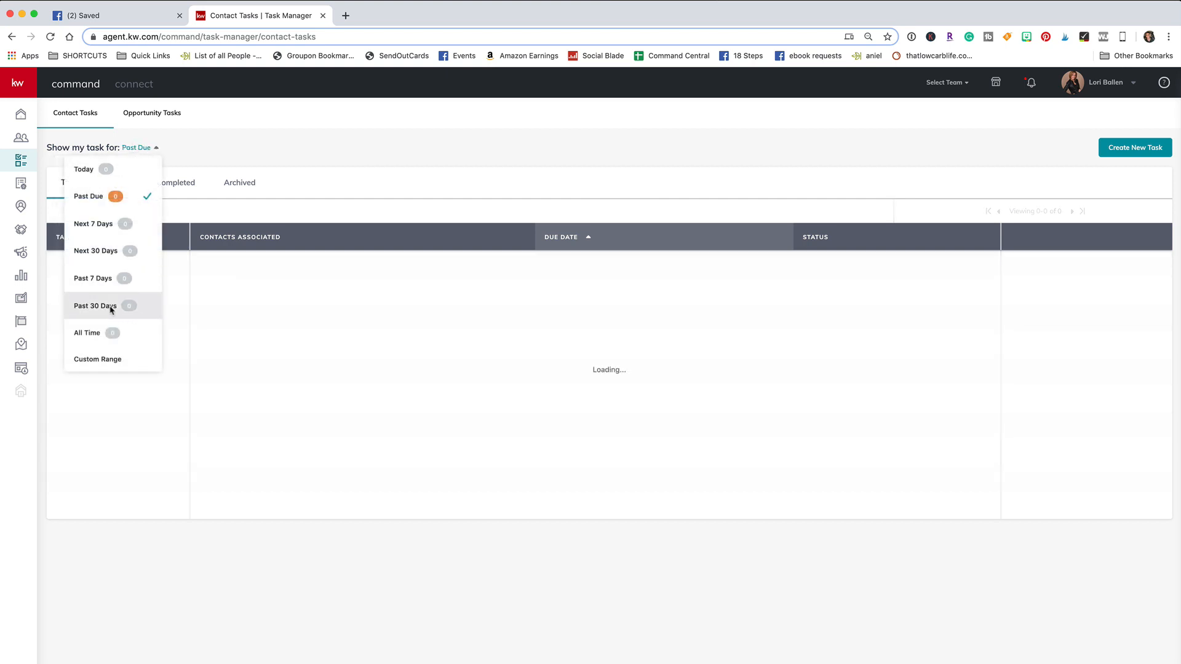
left_click(20, 117)
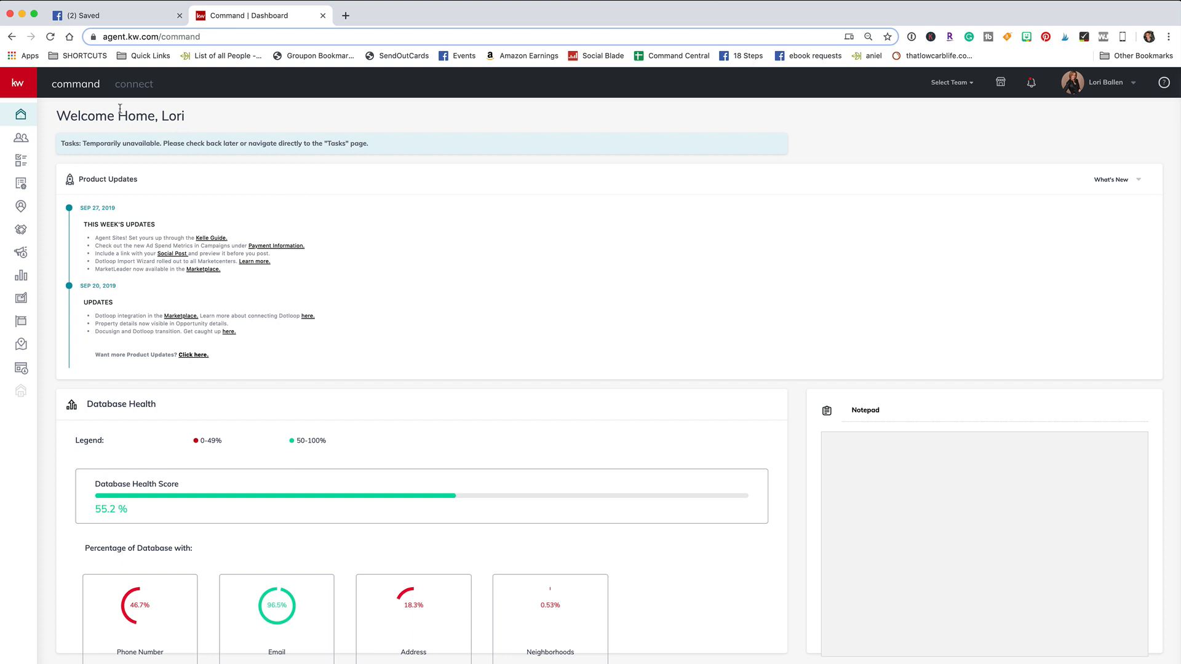
Step: Return to the All Birthdays contact list and check the available smart views
left_click(23, 141)
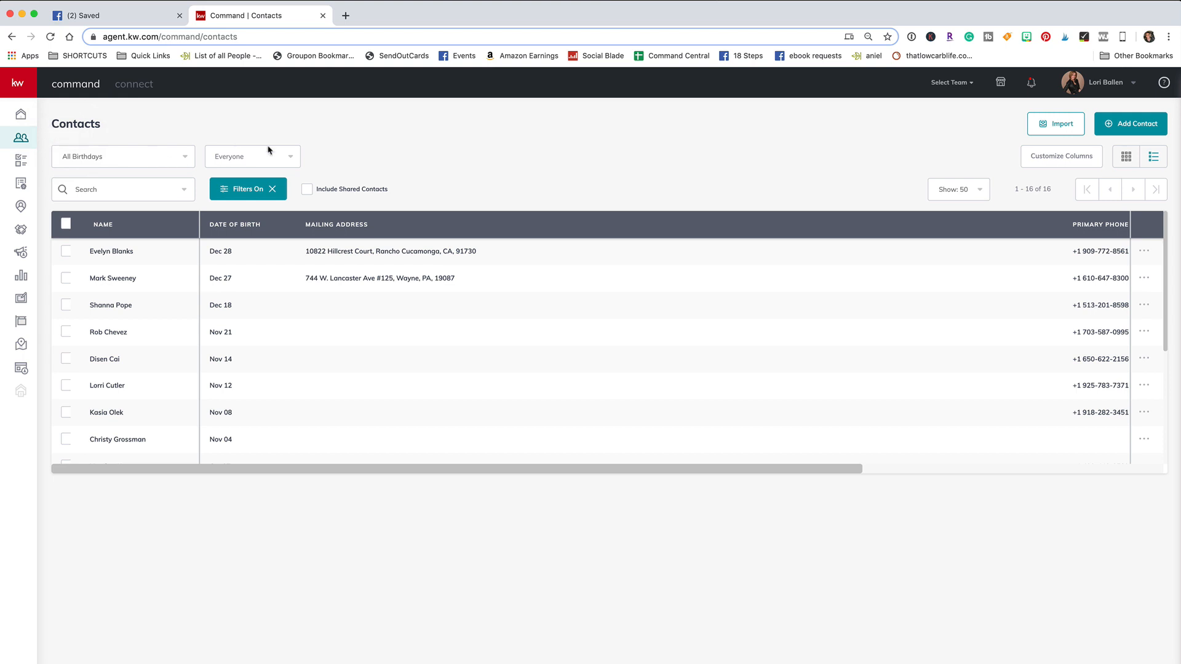
left_click(152, 163)
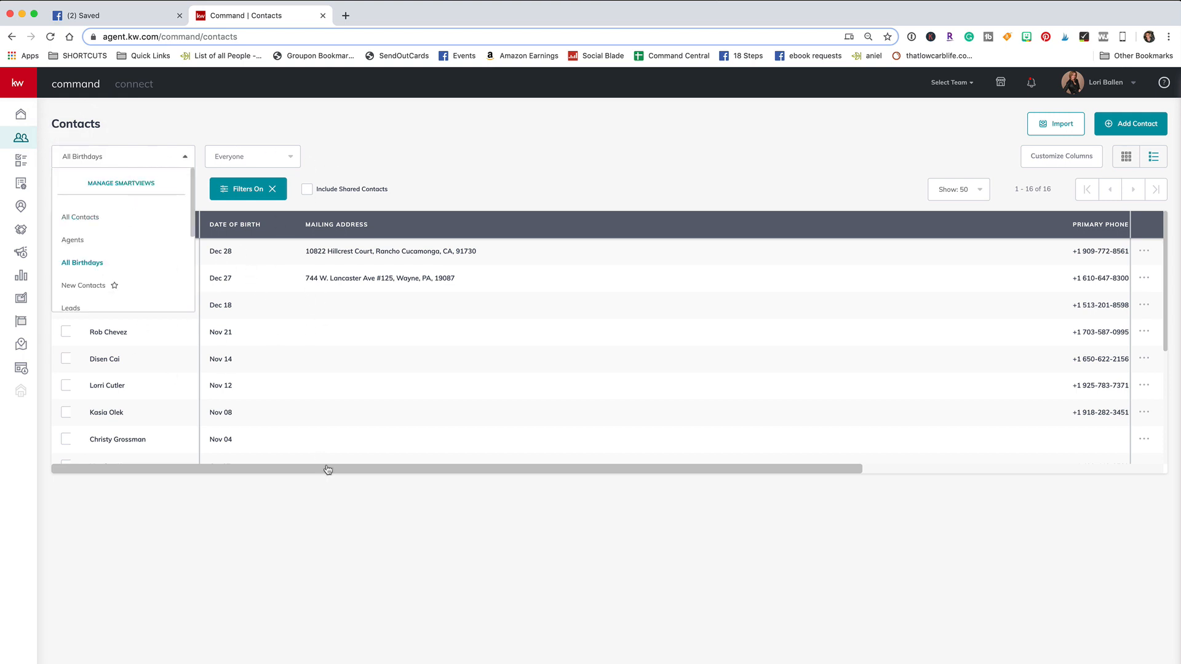
left_click_drag(332, 471, 216, 479)
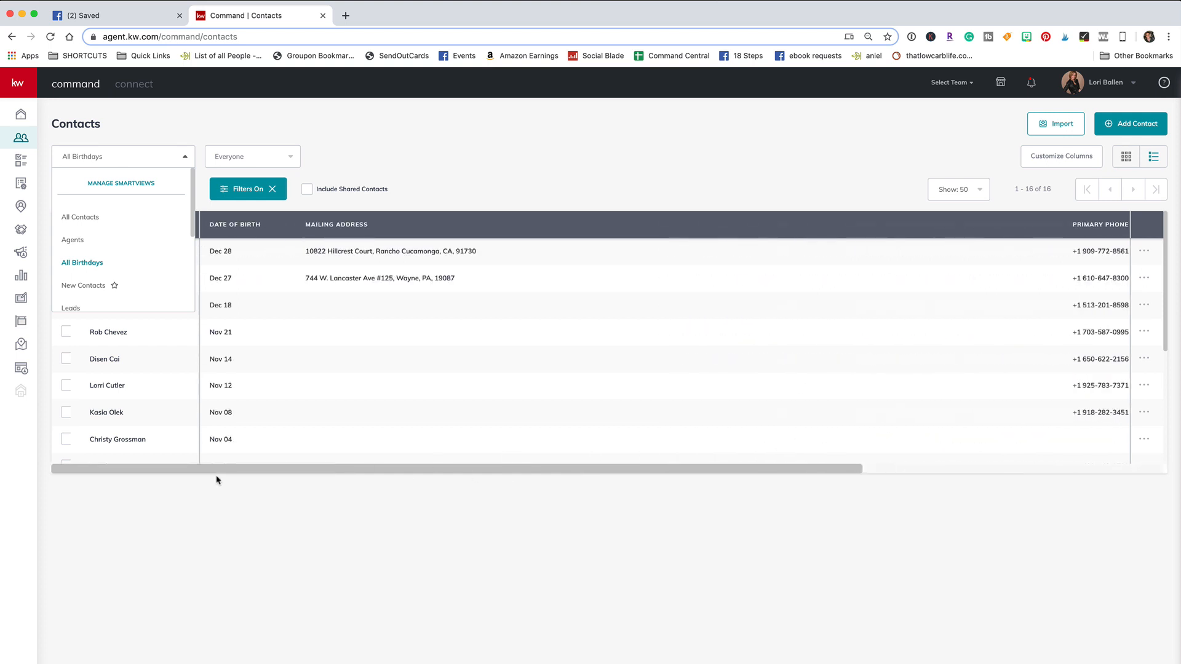
left_click(442, 164)
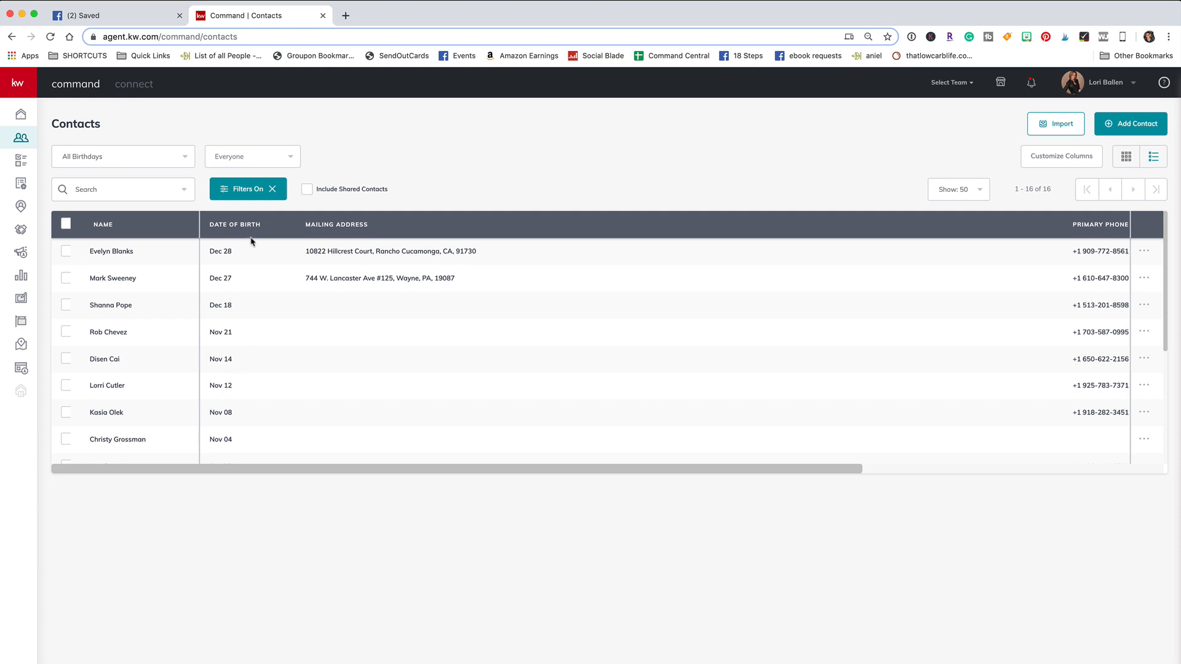
scroll(259, 455, "down", 1)
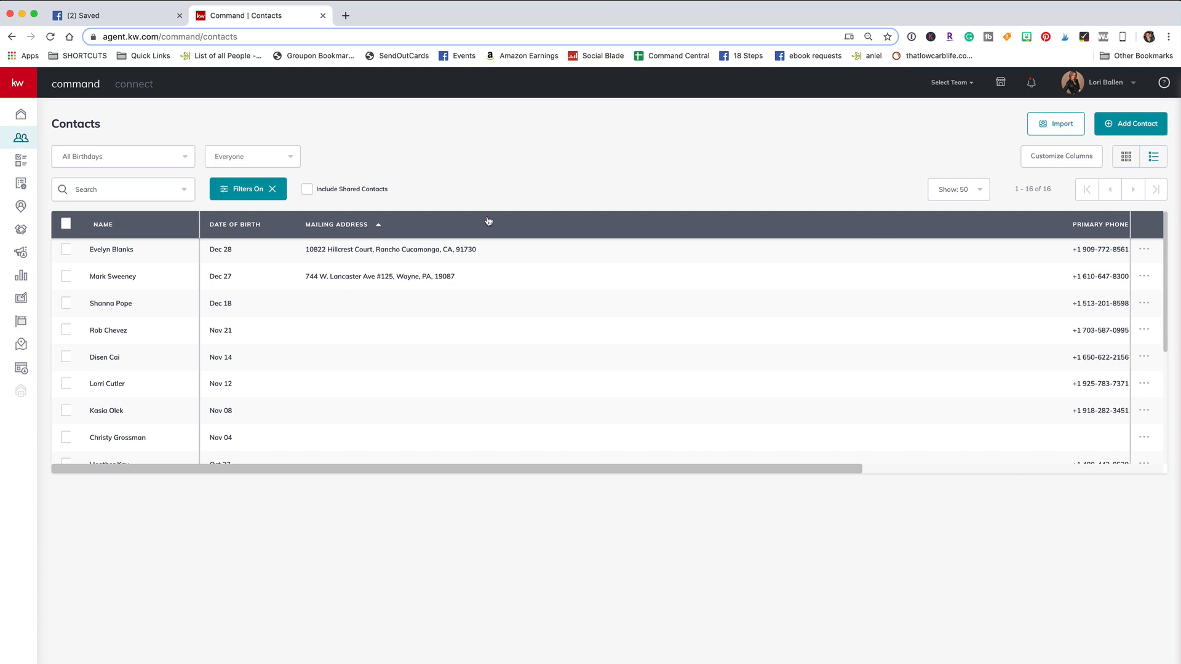
Step: Set the Date of Birth filter to Within Next 7 days and apply it
left_click(244, 191)
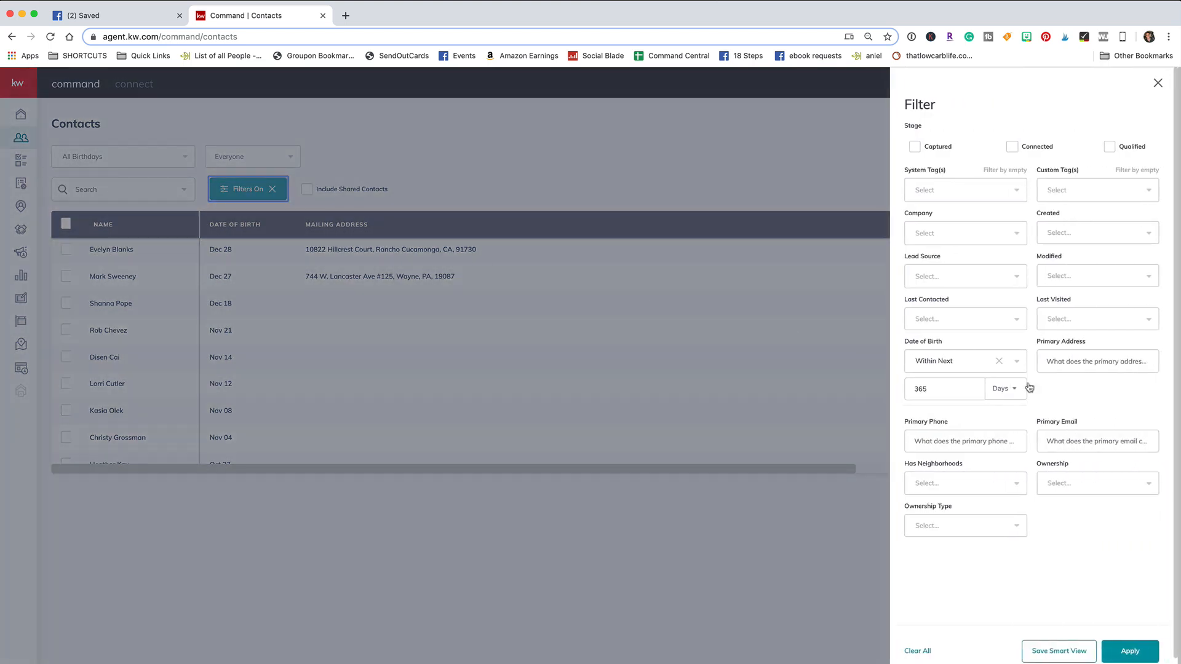
double_click(950, 397)
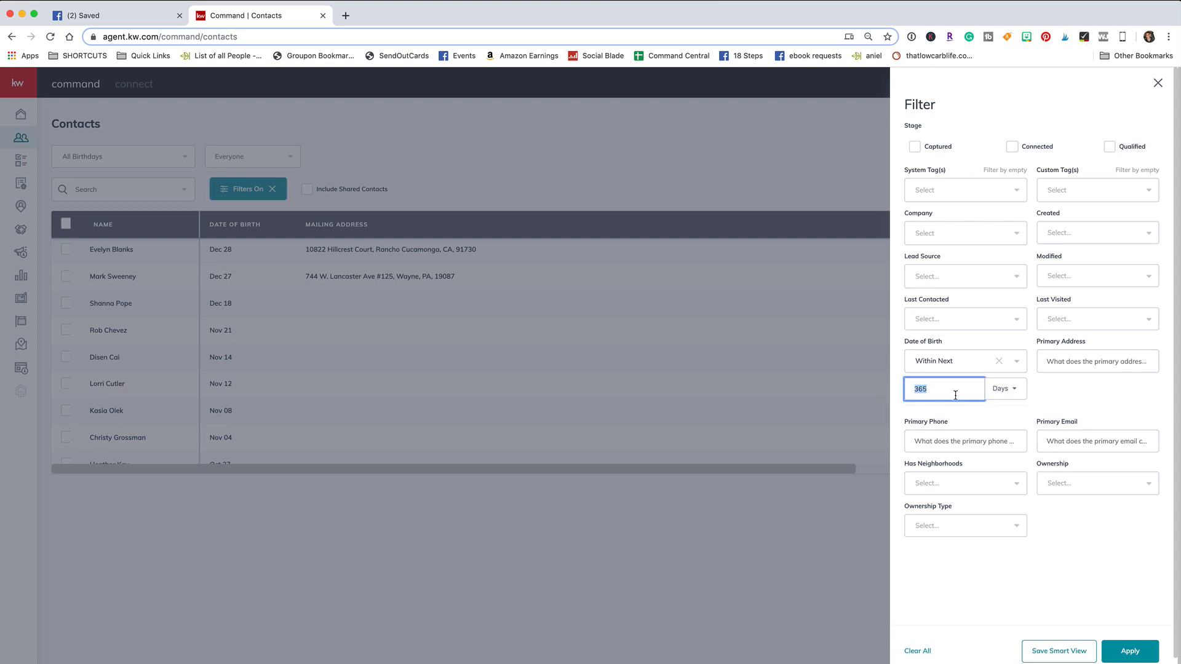
type("7")
left_click(1130, 651)
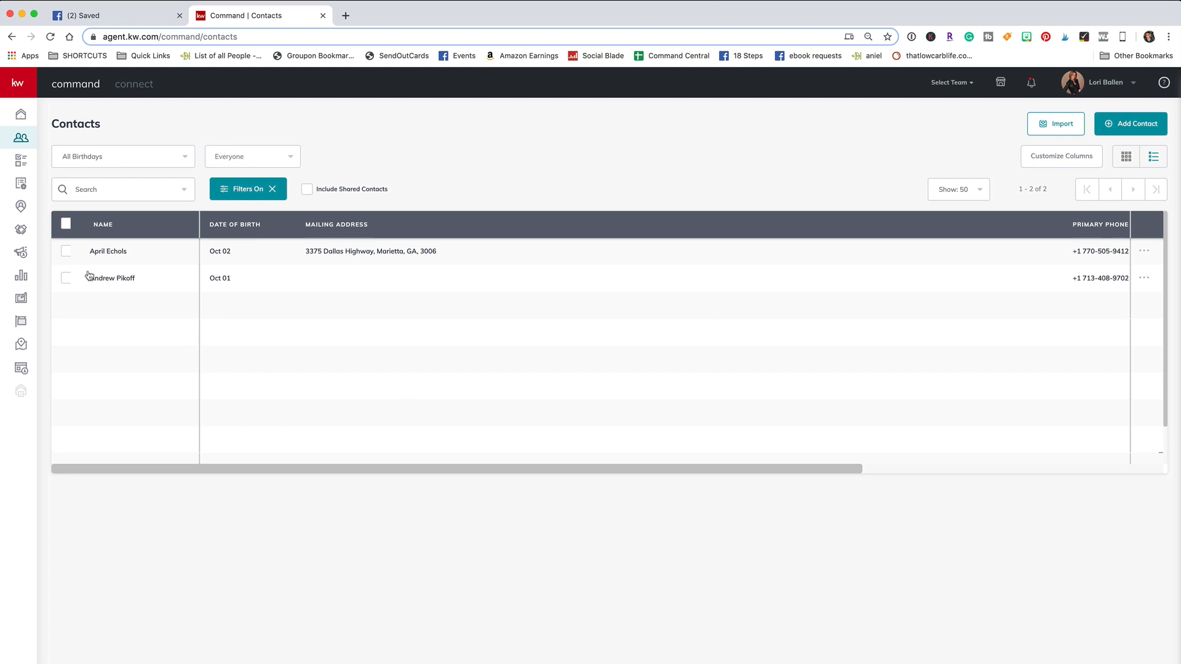
Step: Open the first contact in the filtered list and review the contact details, birthday and social profiles
left_click(114, 257)
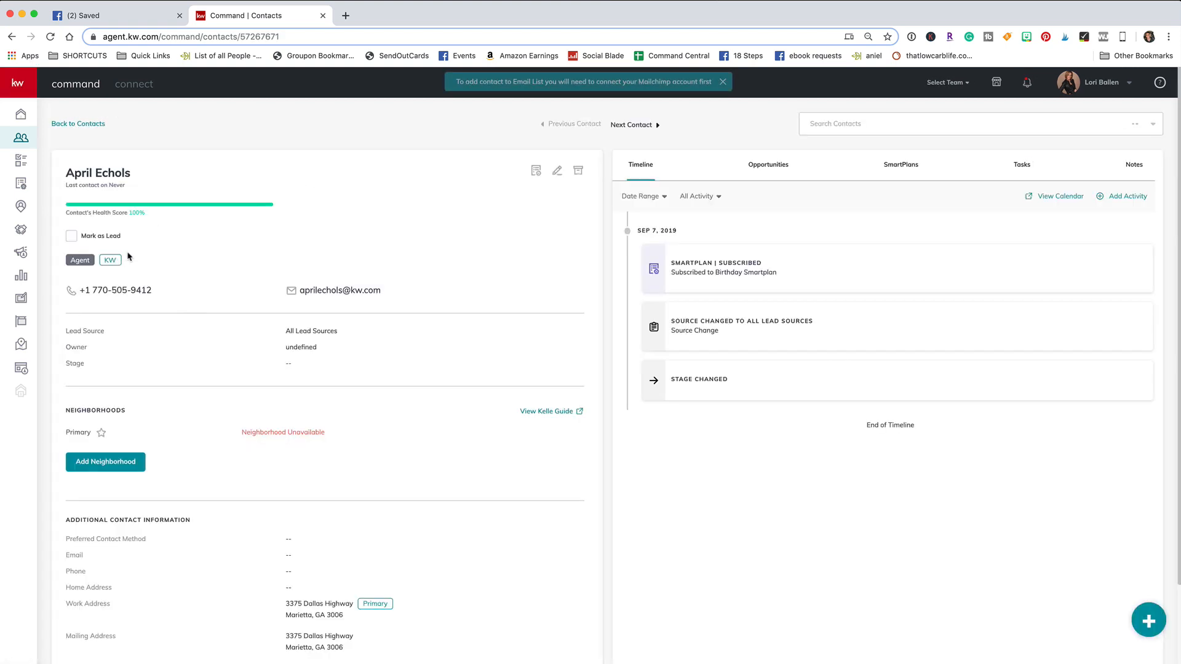
scroll(338, 351, "down", 5)
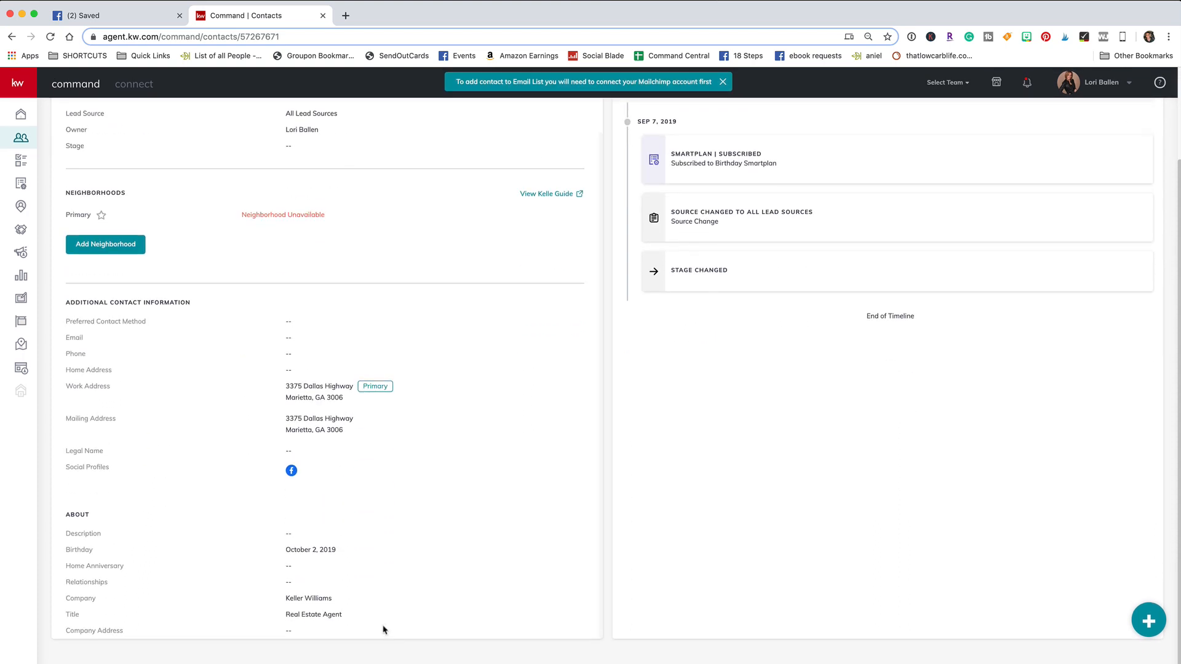
scroll(362, 610, "up", 2)
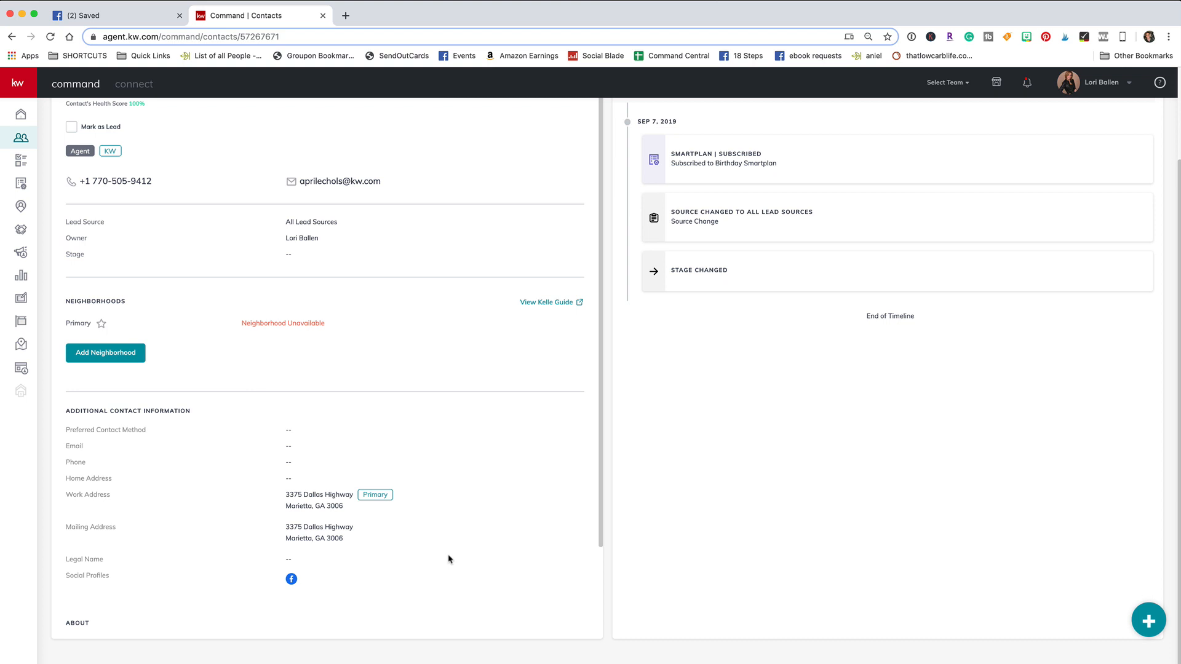
scroll(449, 559, "up", 3)
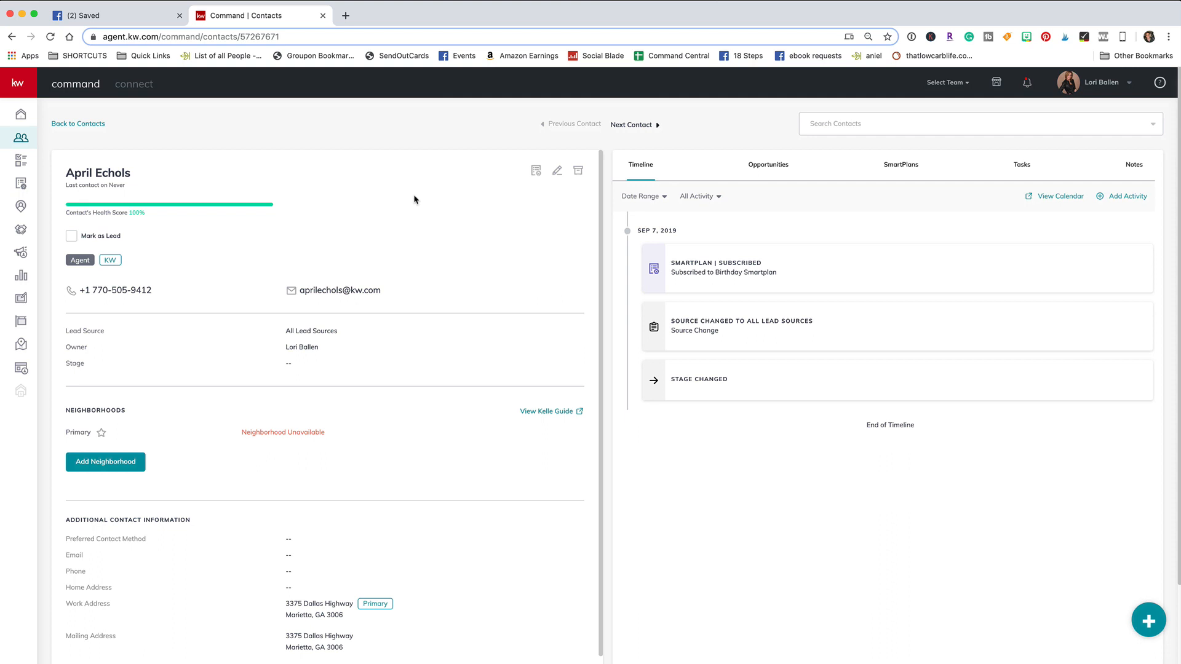
scroll(281, 263, "down", 1)
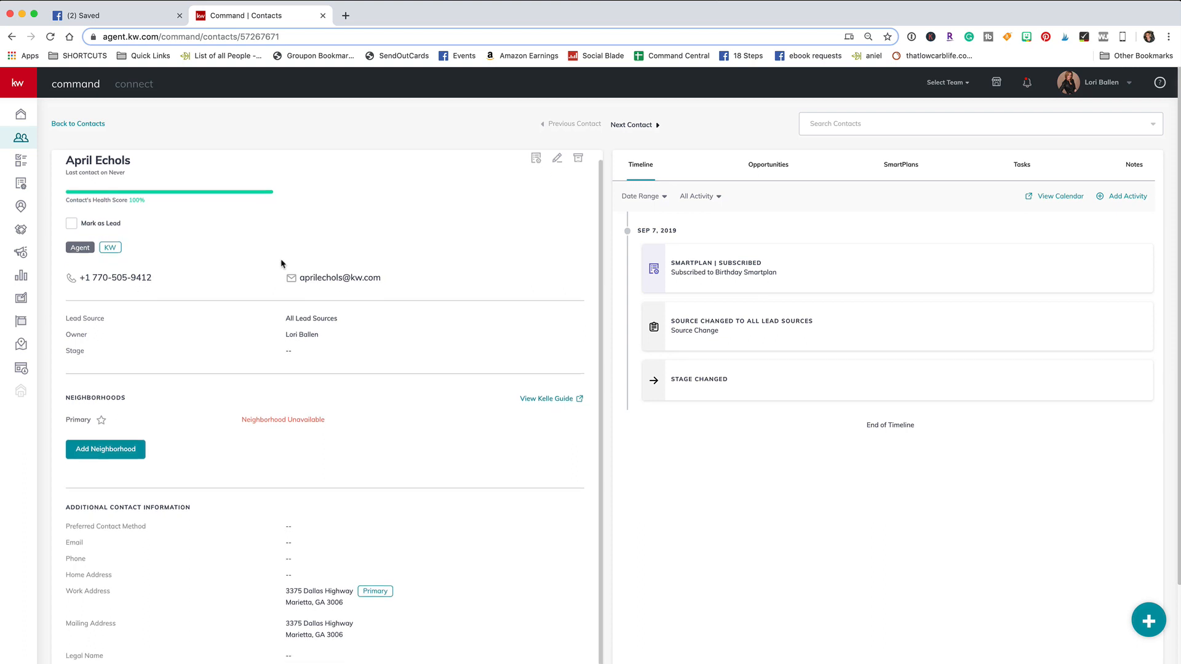
scroll(281, 263, "down", 5)
scroll(303, 305, "up", 5)
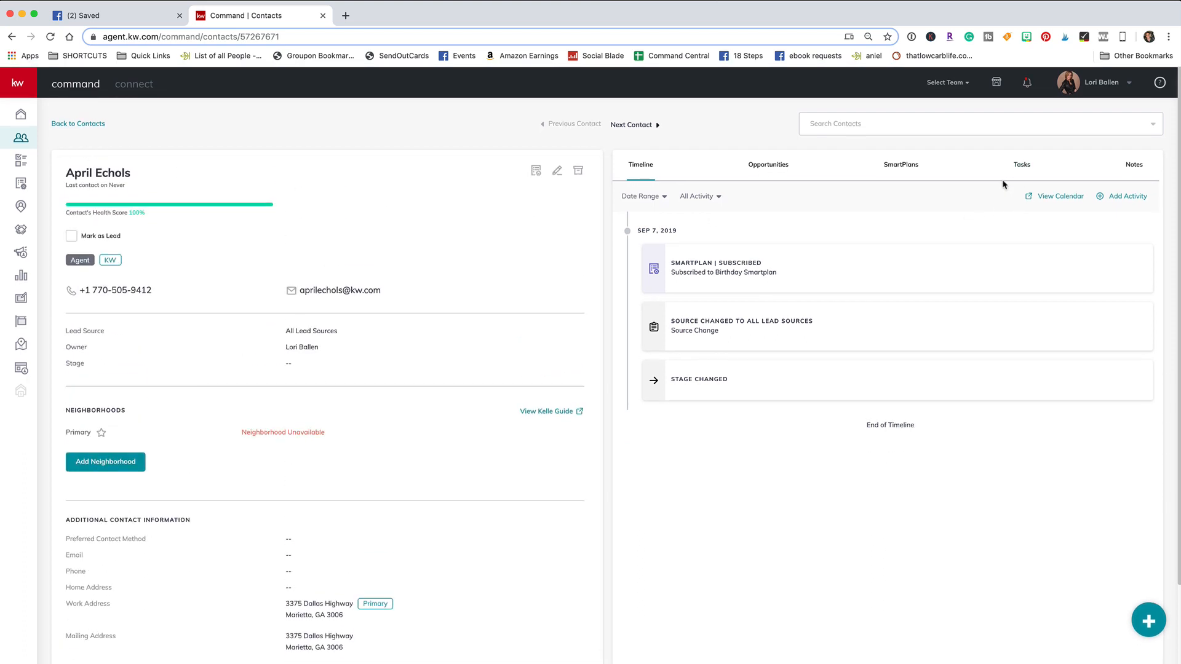
Step: Create an all-day task for this contact, named as a reminder to text a happy birthday, due 10/02/2019
left_click(1021, 165)
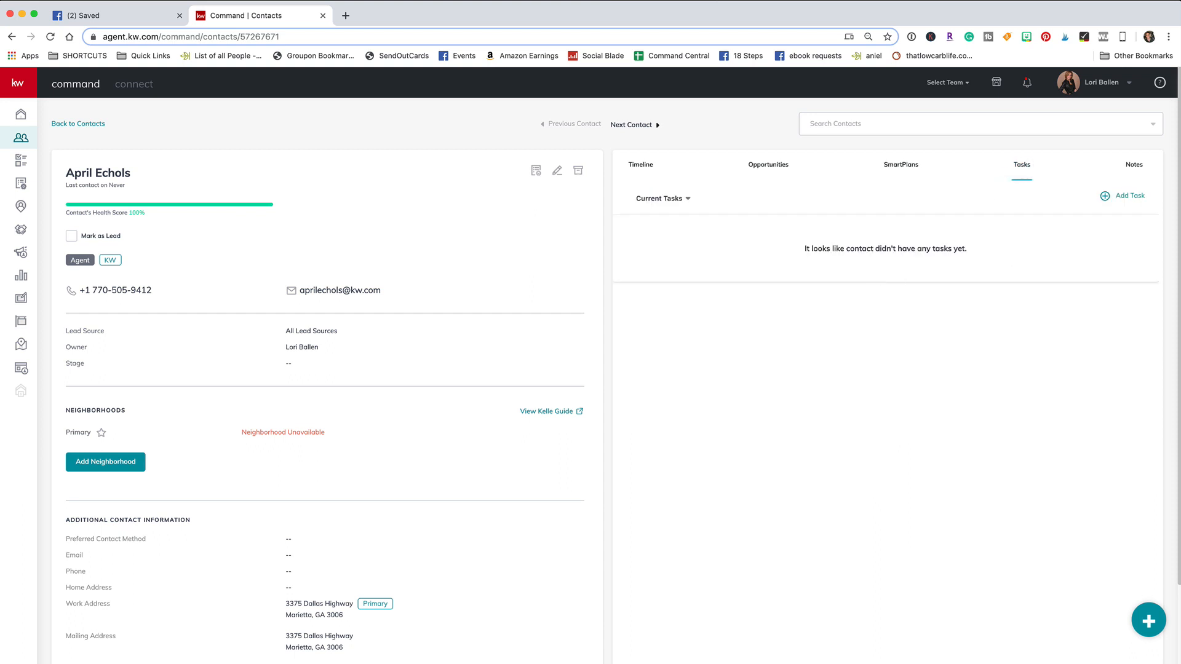
left_click(1115, 203)
left_click(494, 258)
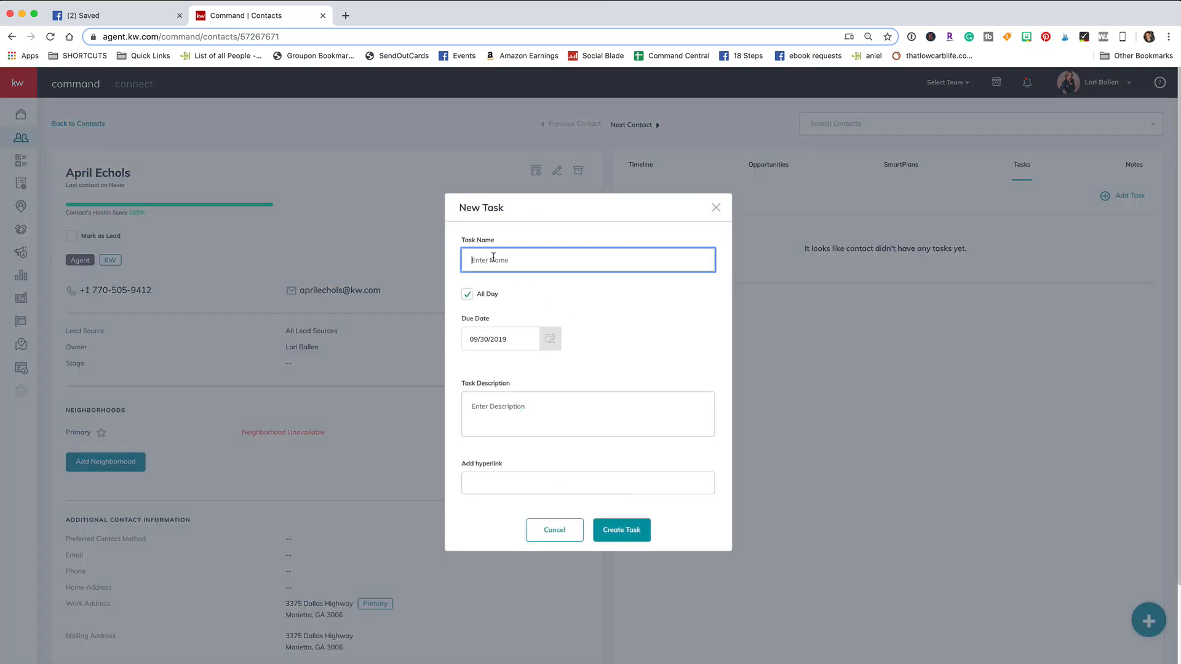
type("Text April Happy Birthdaay")
left_click(550, 338)
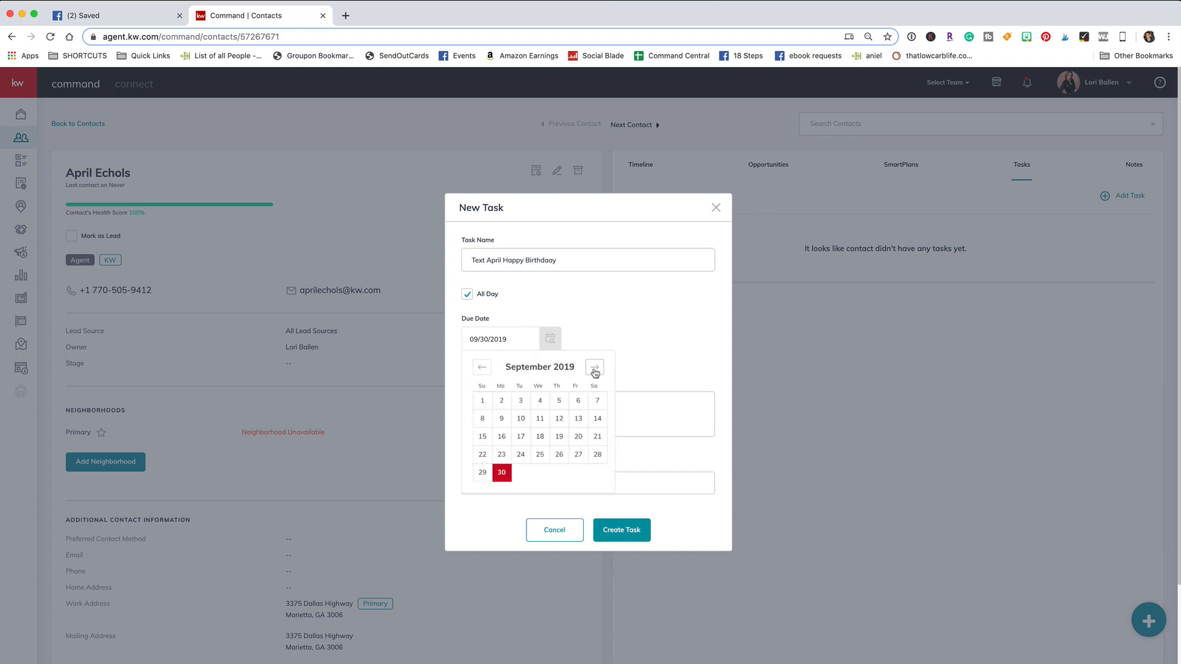
left_click(595, 368)
left_click(540, 400)
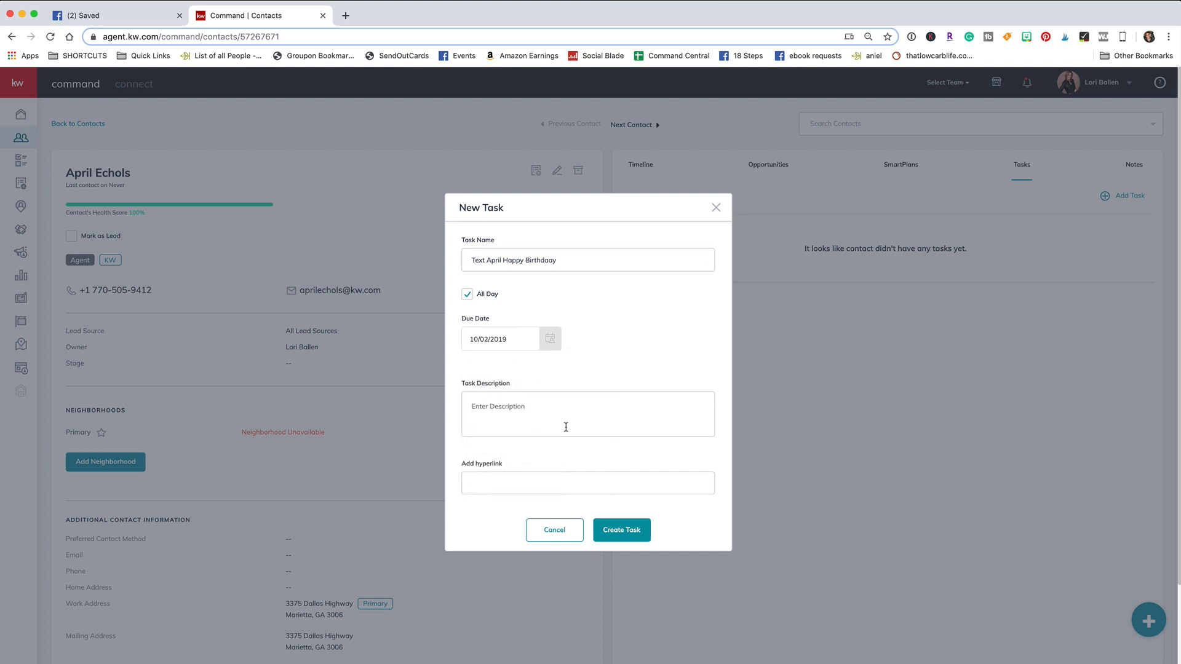
left_click(612, 530)
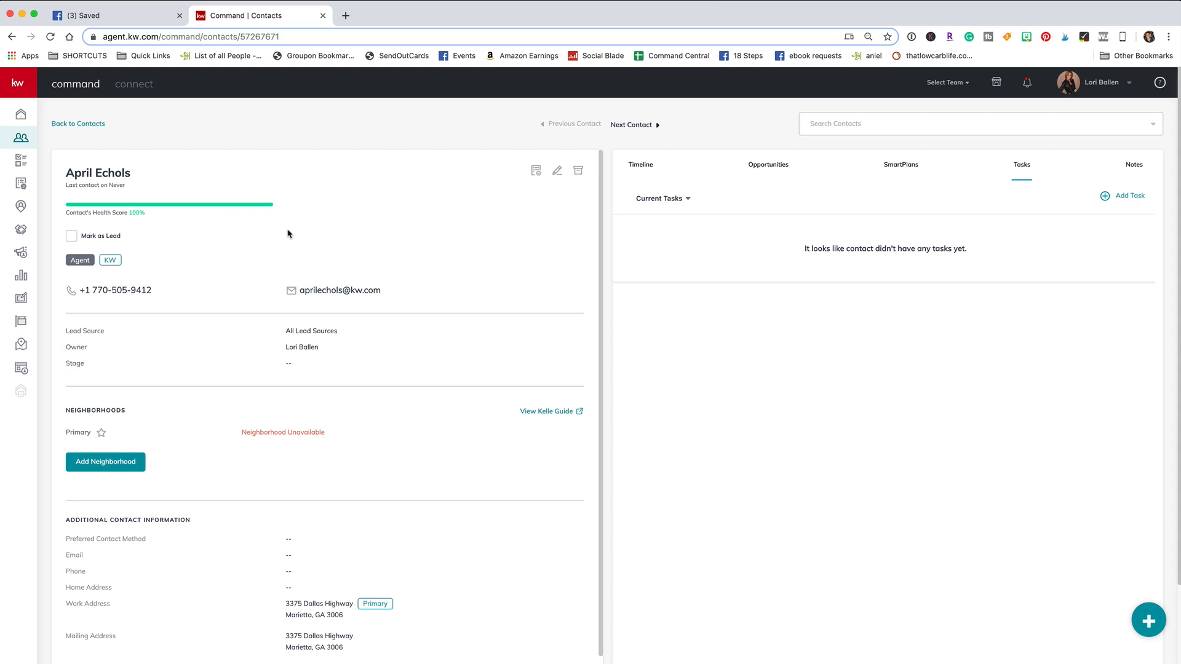
Step: View the contact's linked Facebook profile and return to the contact record in Command
scroll(288, 234, "down", 3)
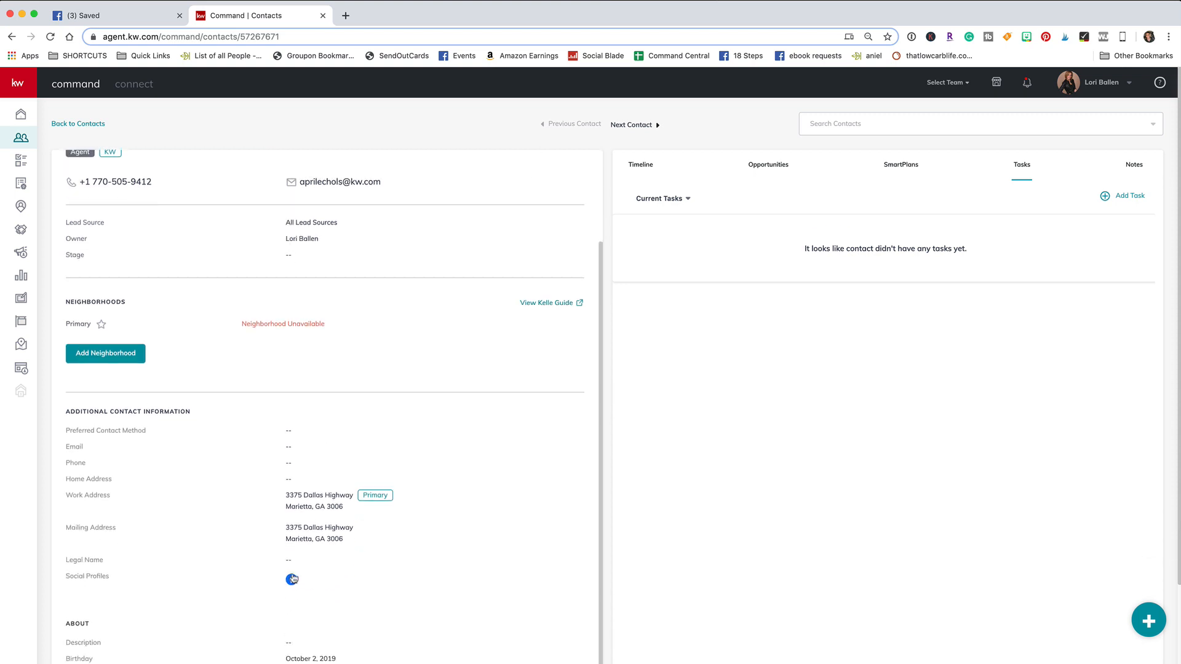
left_click(291, 581)
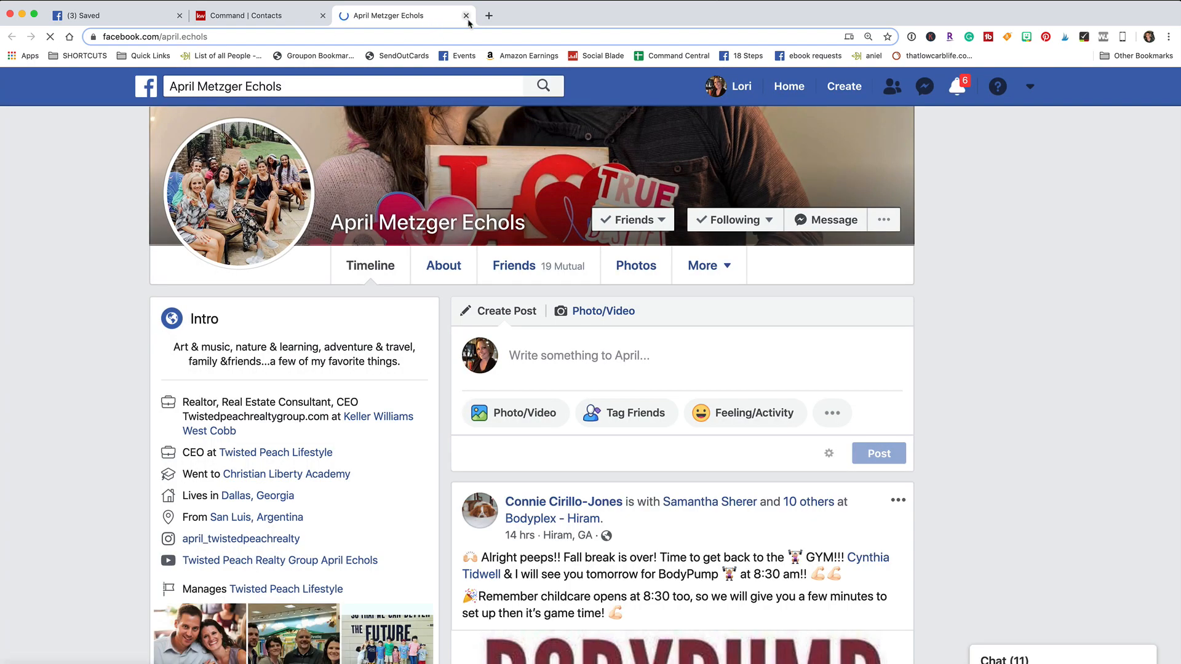
left_click(465, 16)
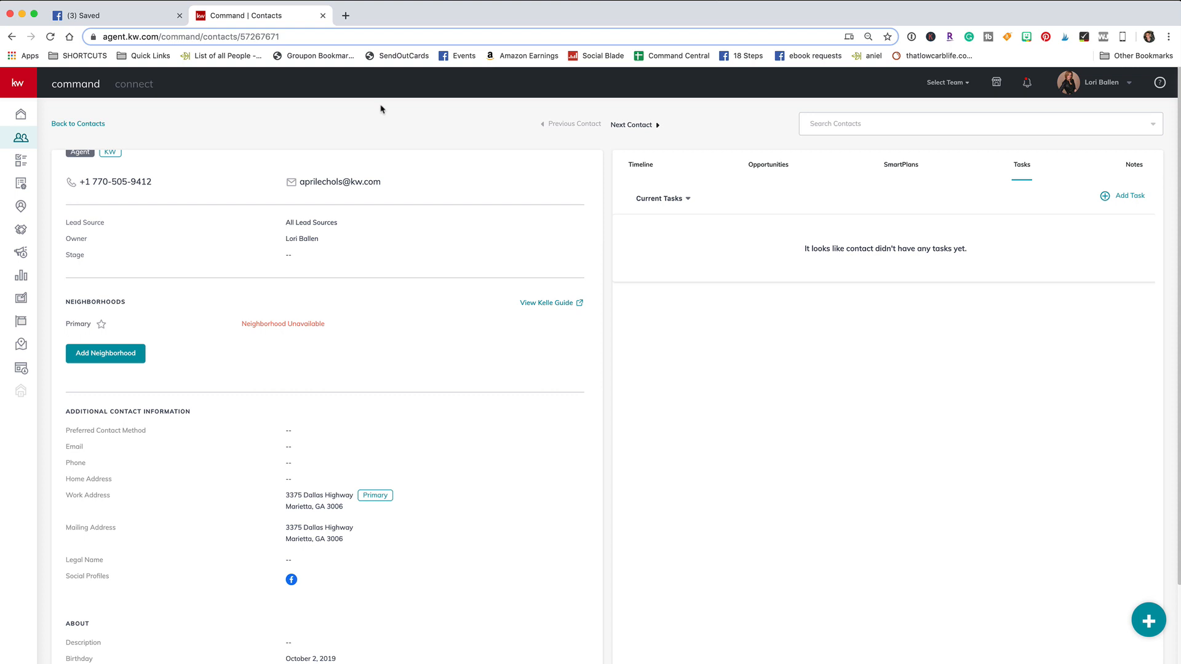
Step: Open the Designs section in a separate browser tab and switch to it
scroll(289, 228, "up", 3)
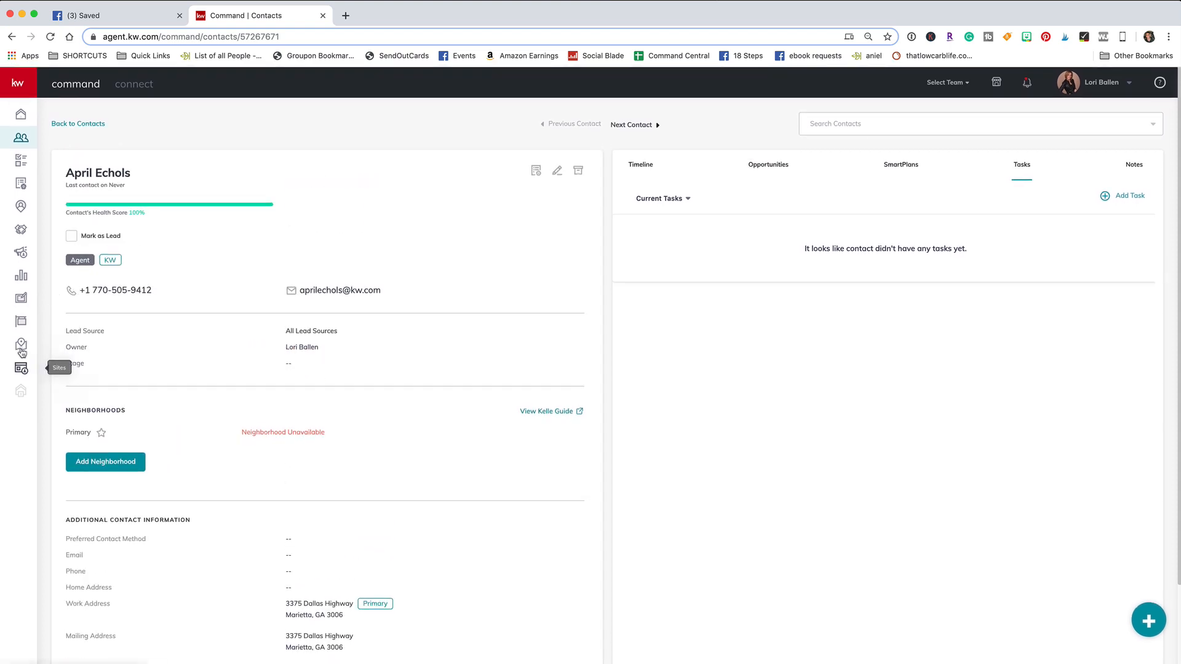
right_click(21, 304)
left_click(37, 305)
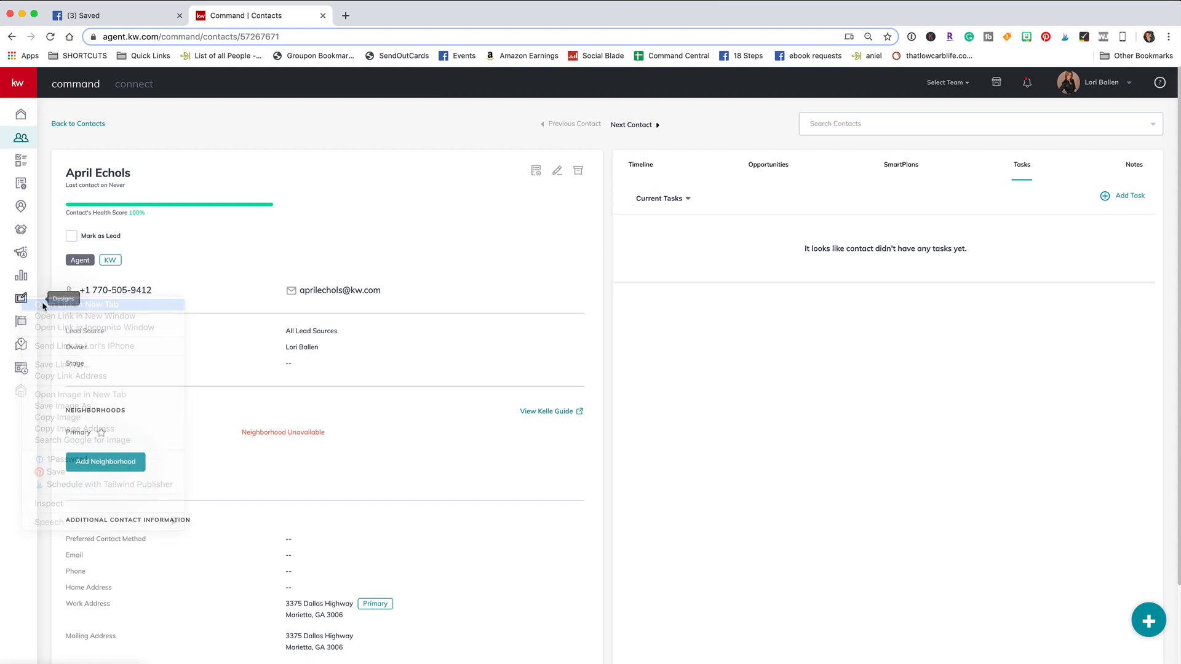
left_click(396, 16)
left_click(293, 17)
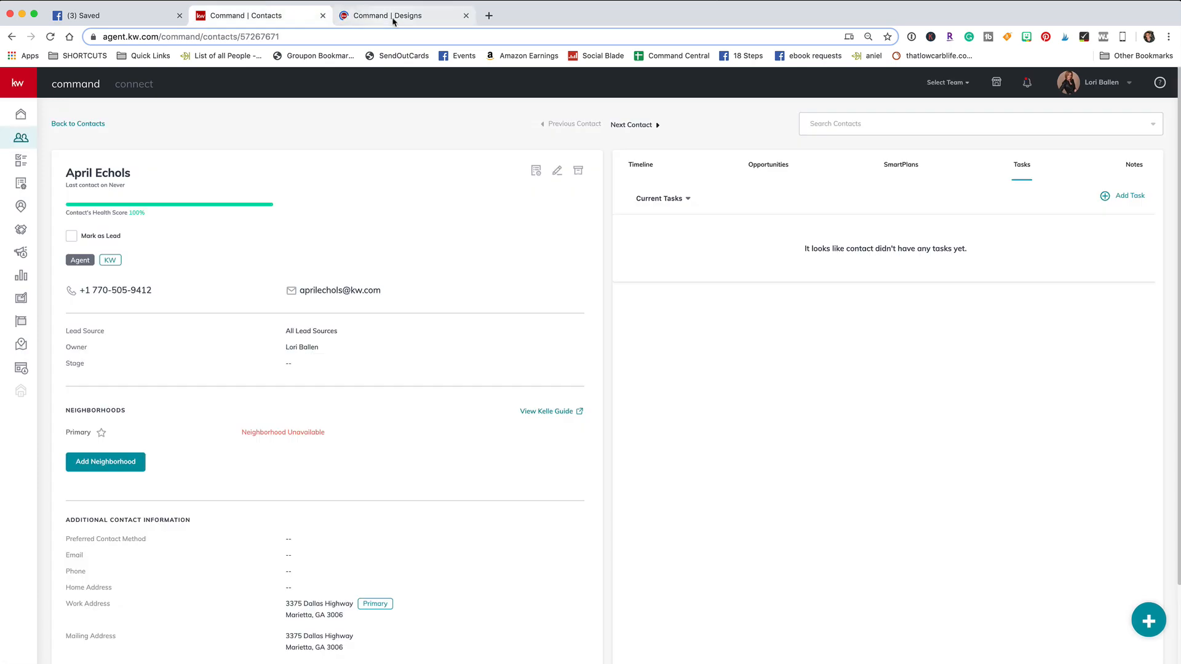
left_click(395, 16)
left_click(267, 21)
left_click(382, 19)
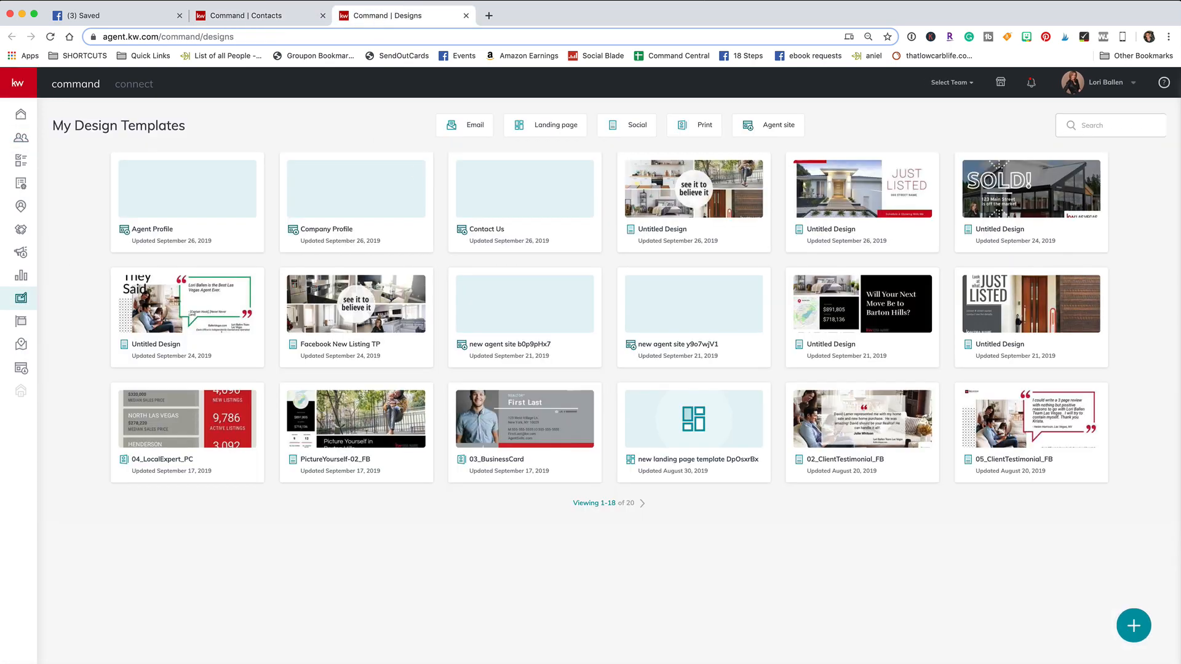
Step: Create a new Social design template from My Design Templates without choosing a listing
left_click(638, 132)
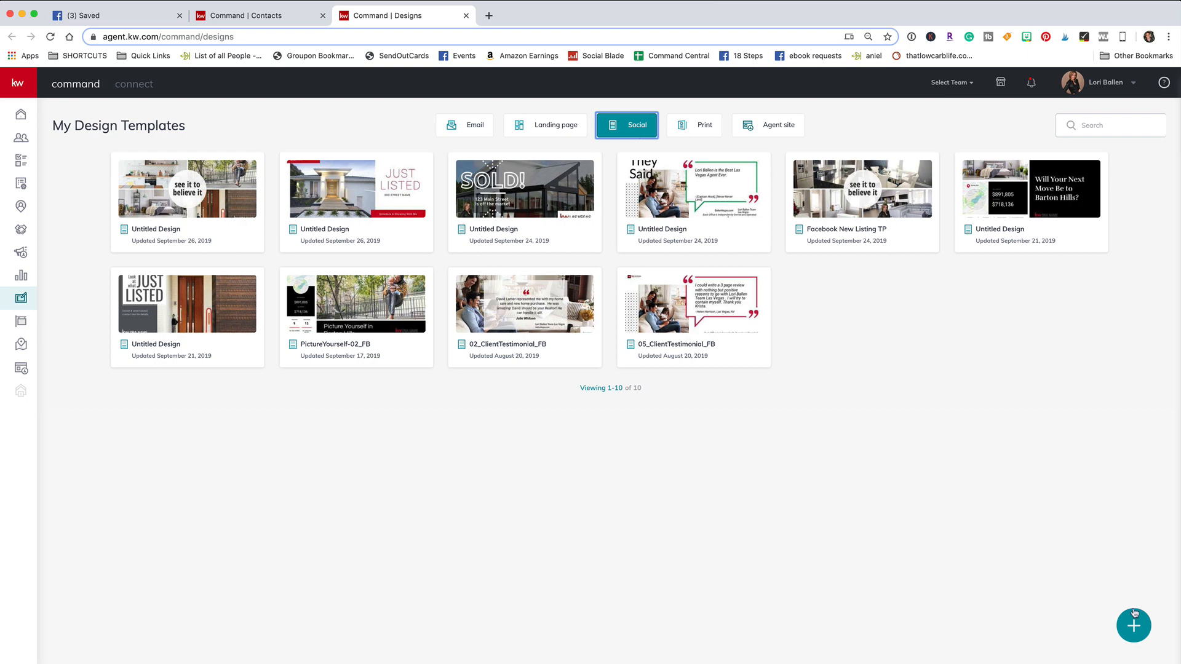
left_click(1130, 628)
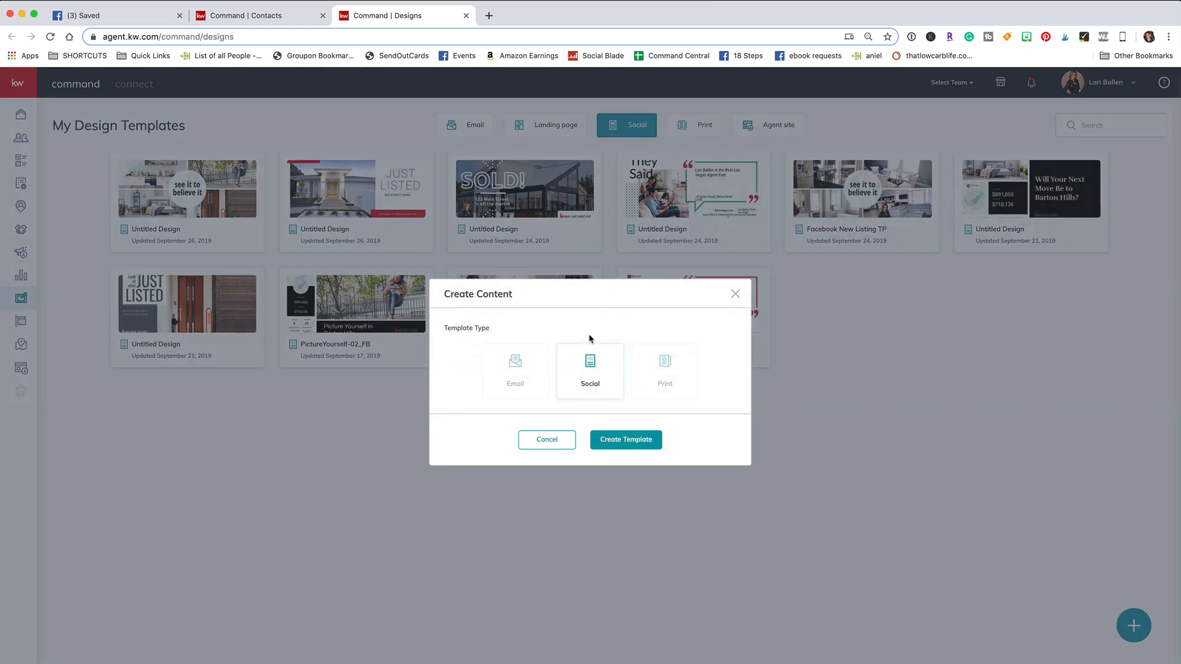
left_click(630, 445)
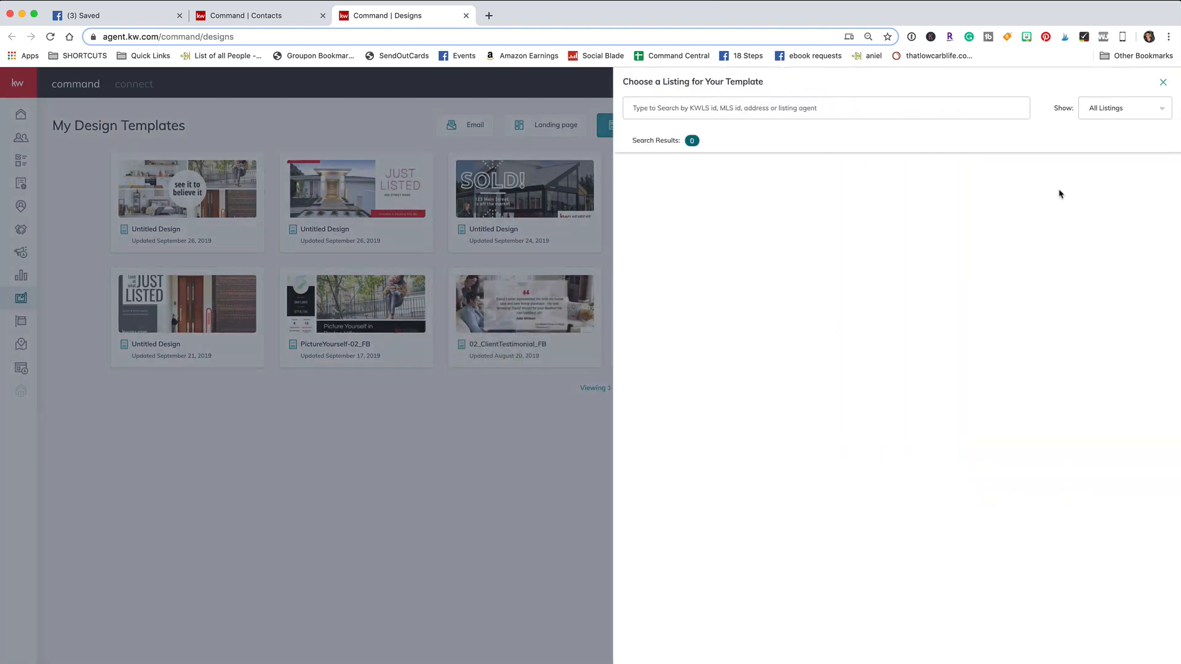
left_click(1162, 82)
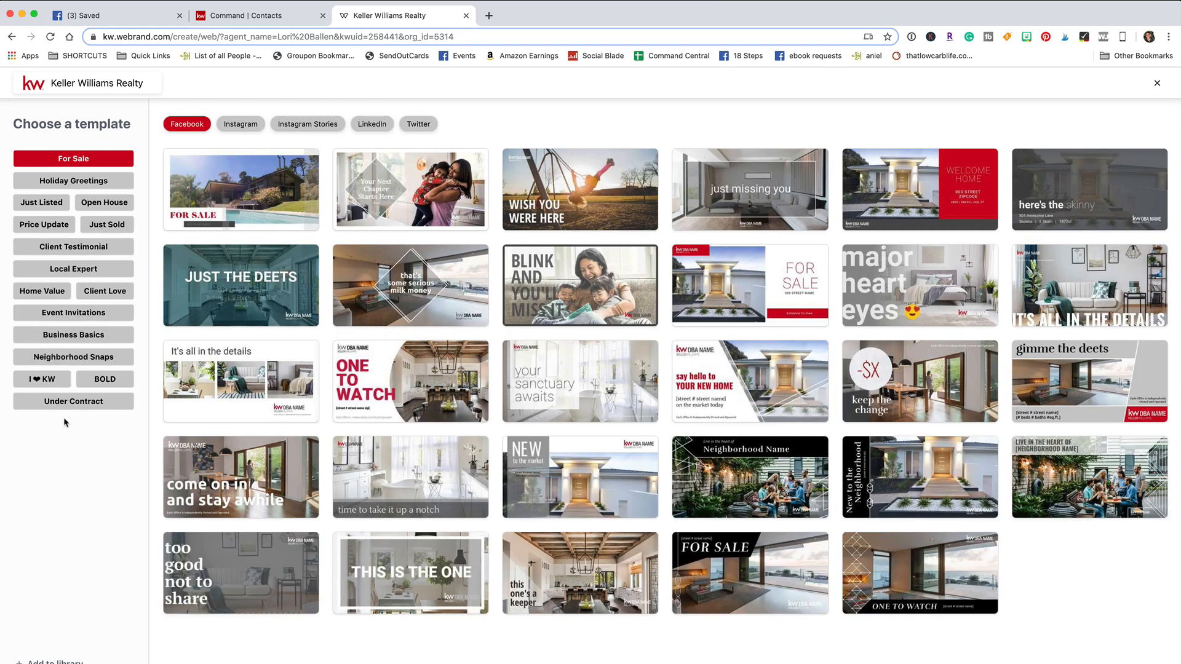
Step: Browse the template categories and start a design from the Client Love Facebook template 01_HappyClient_FB ("Happy Name Day")
left_click(72, 183)
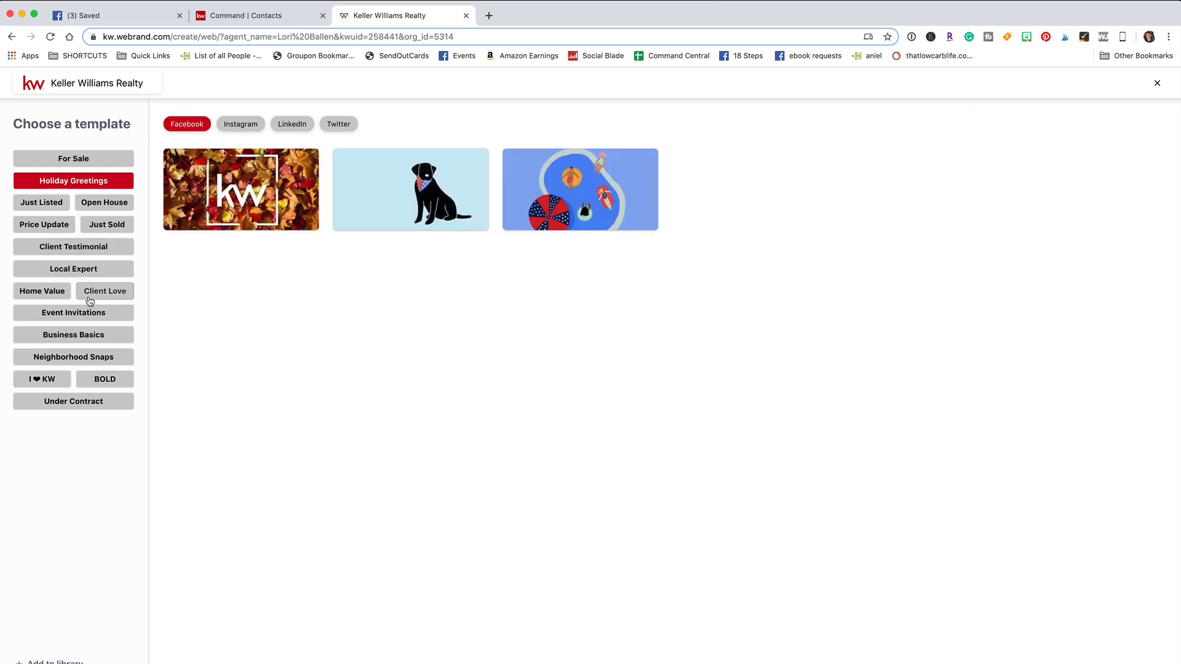
left_click(47, 380)
left_click(106, 380)
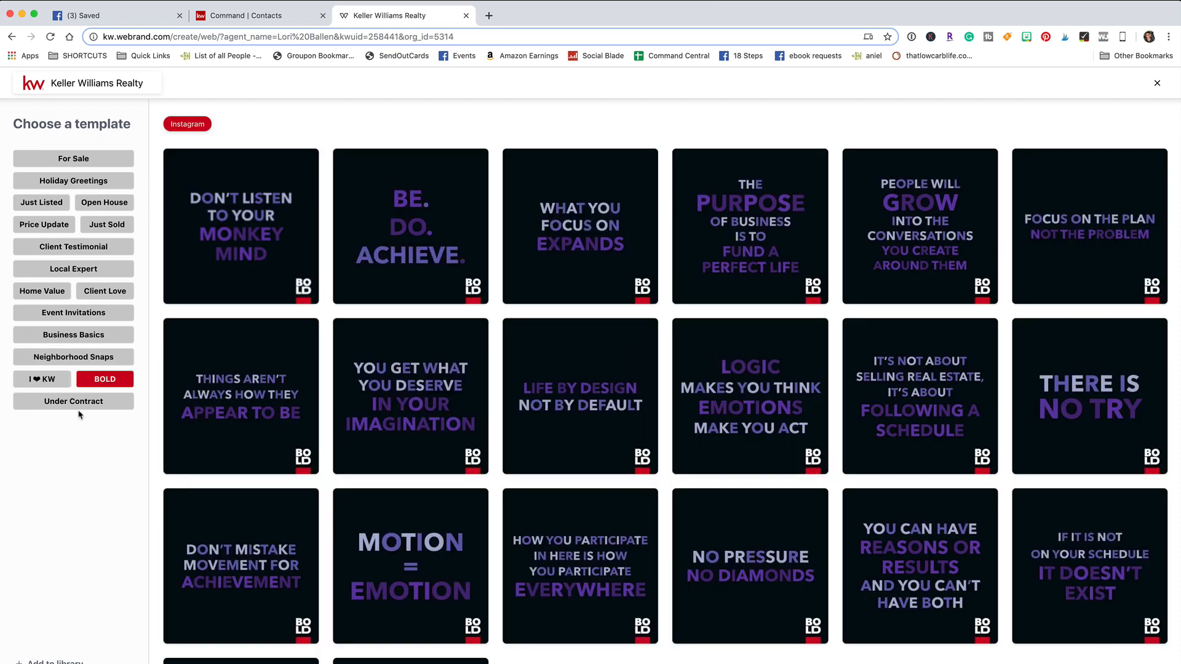
left_click(78, 404)
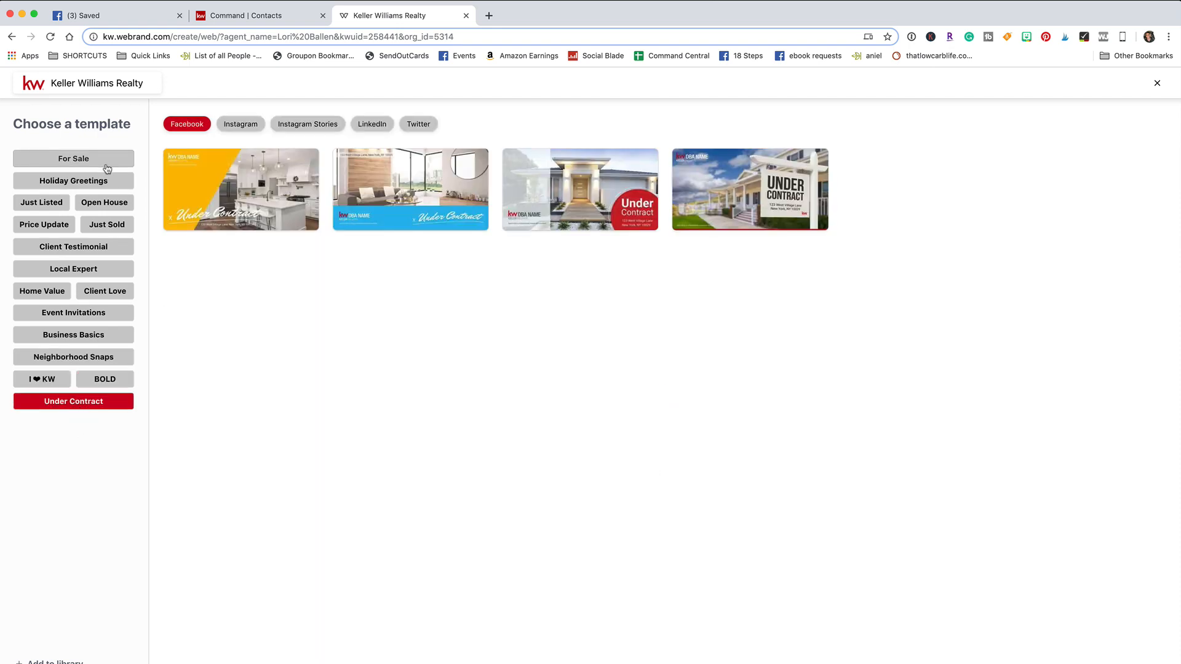
left_click(86, 248)
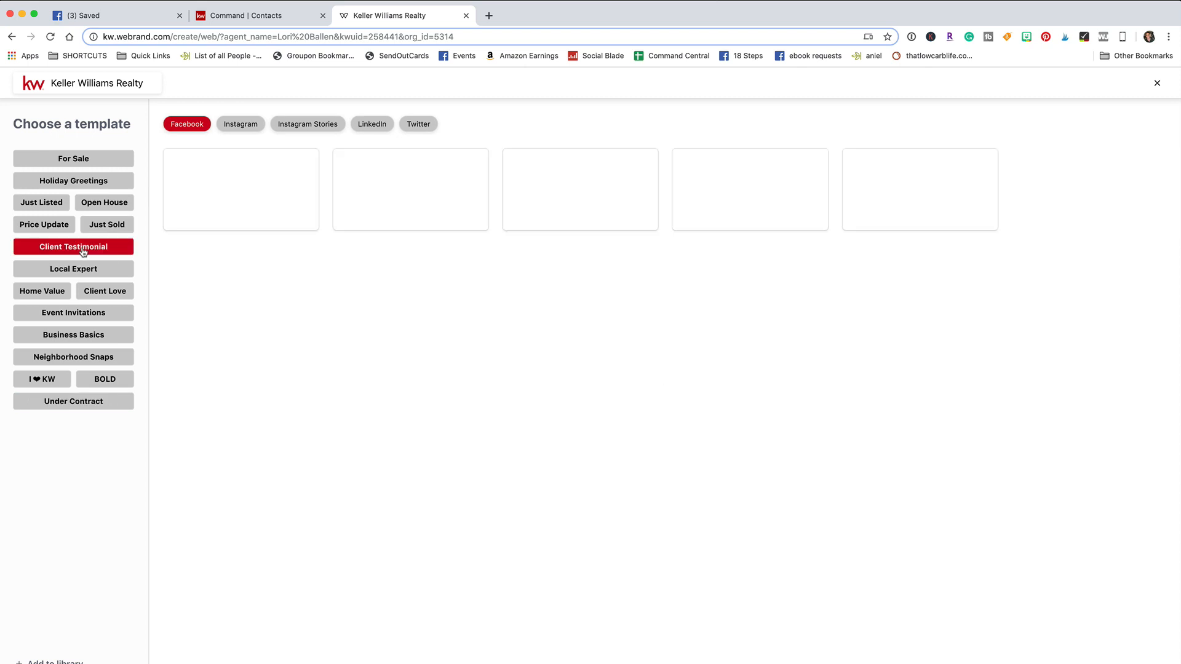
left_click(100, 297)
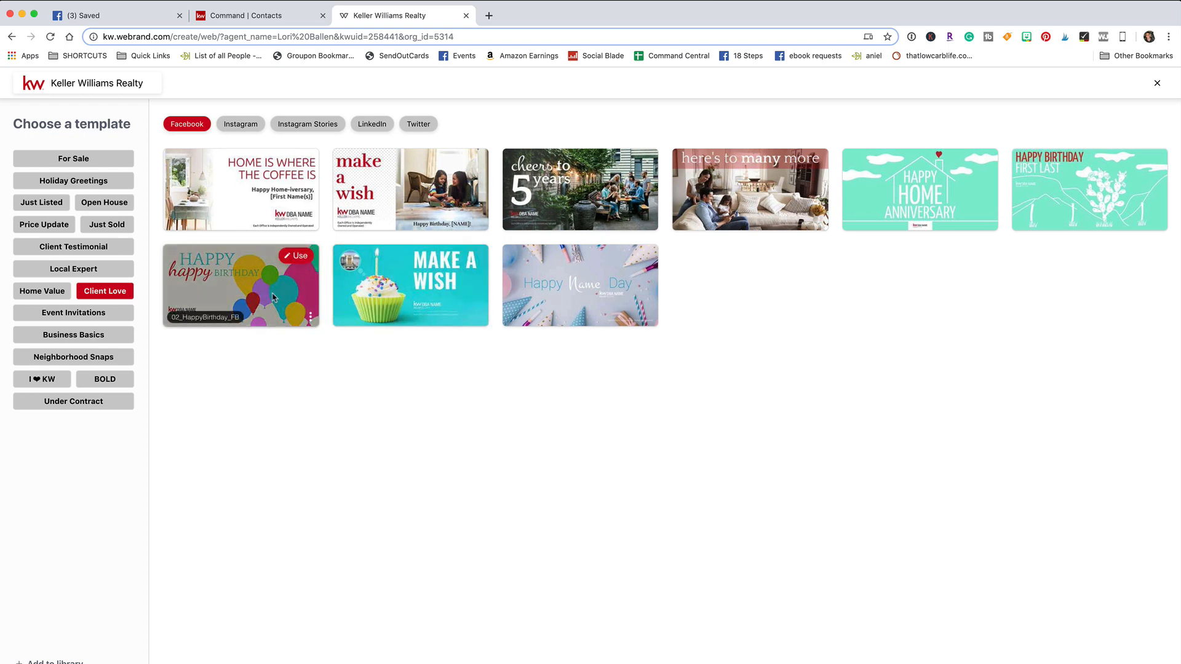
mouse_move(422, 265)
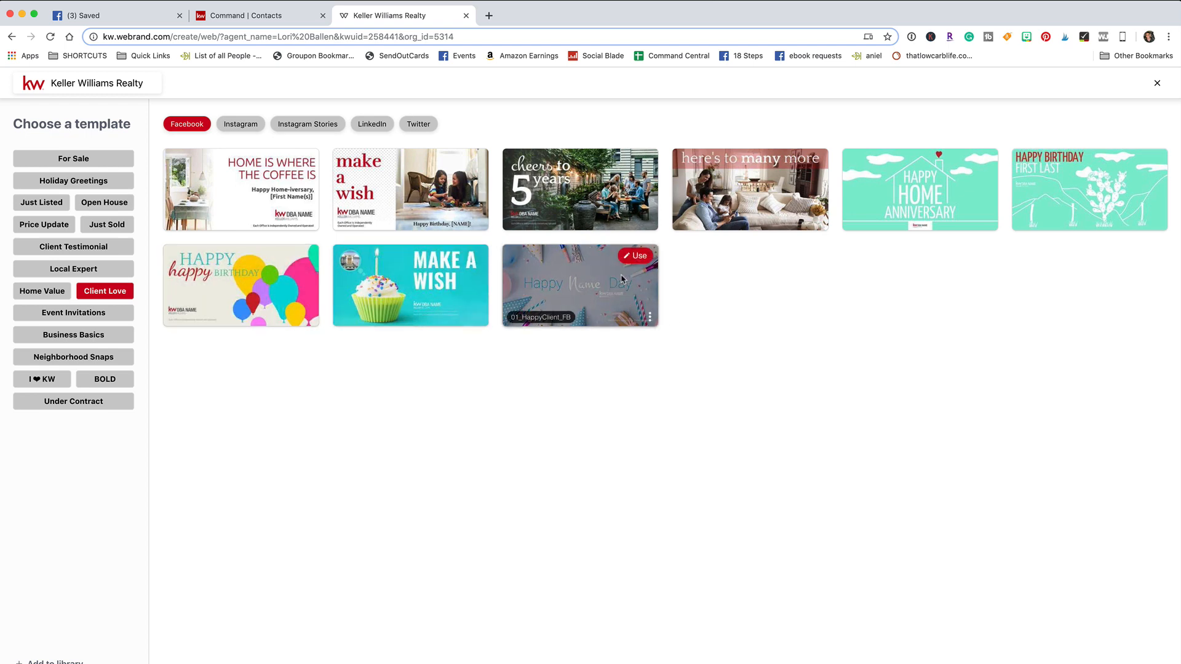
left_click(638, 258)
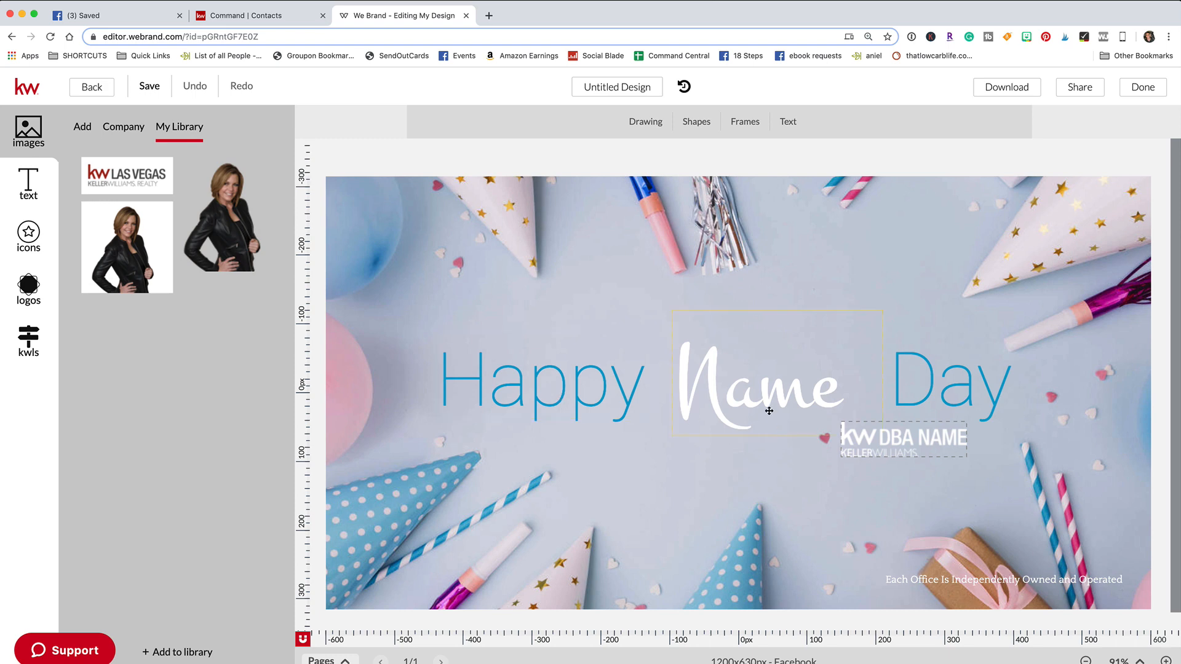
Step: Replace the "Name" placeholder in the greeting with the contact's first name, checking the contact record for it
left_click(790, 401)
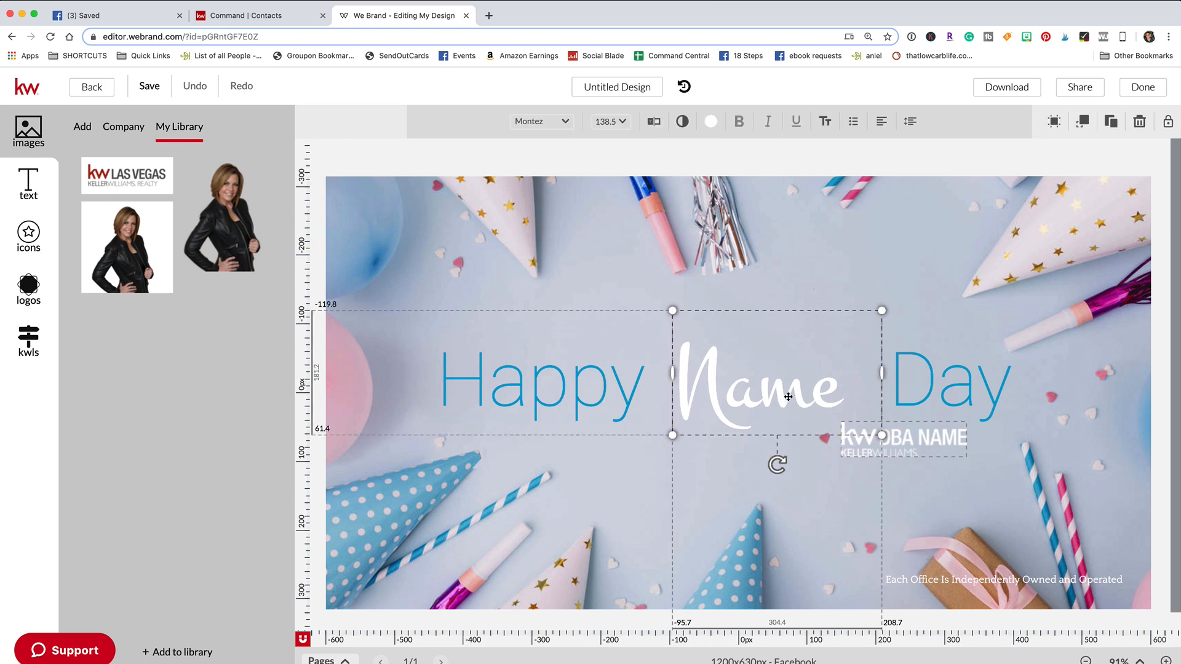
left_click(103, 8)
left_click(246, 14)
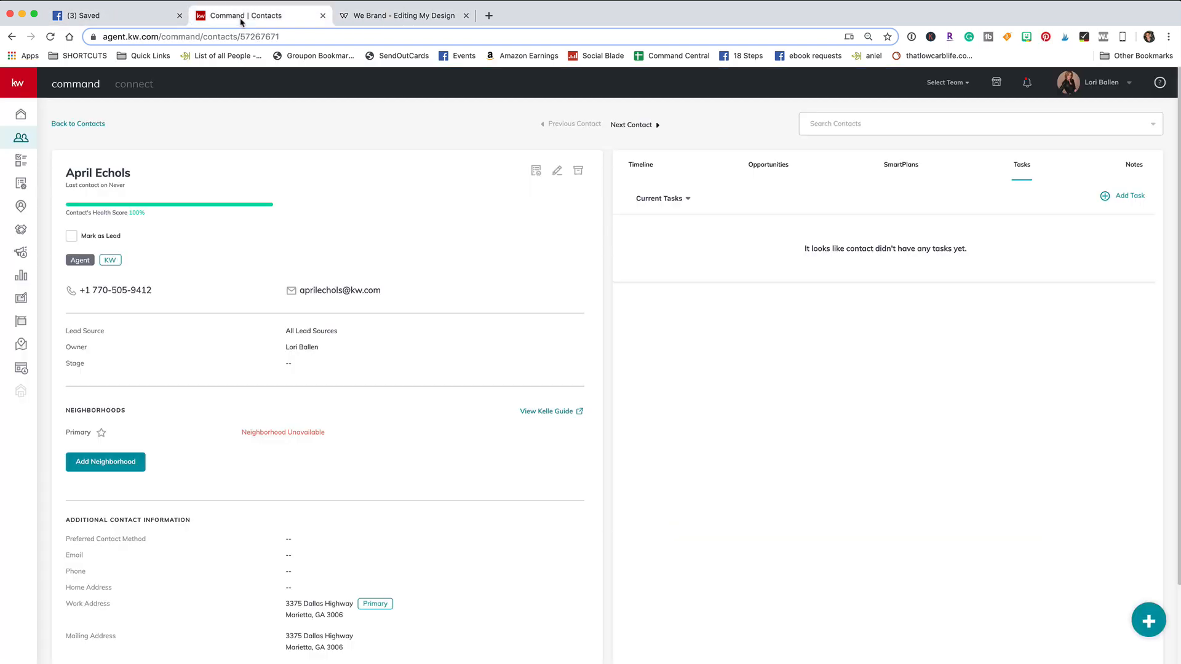
left_click(367, 17)
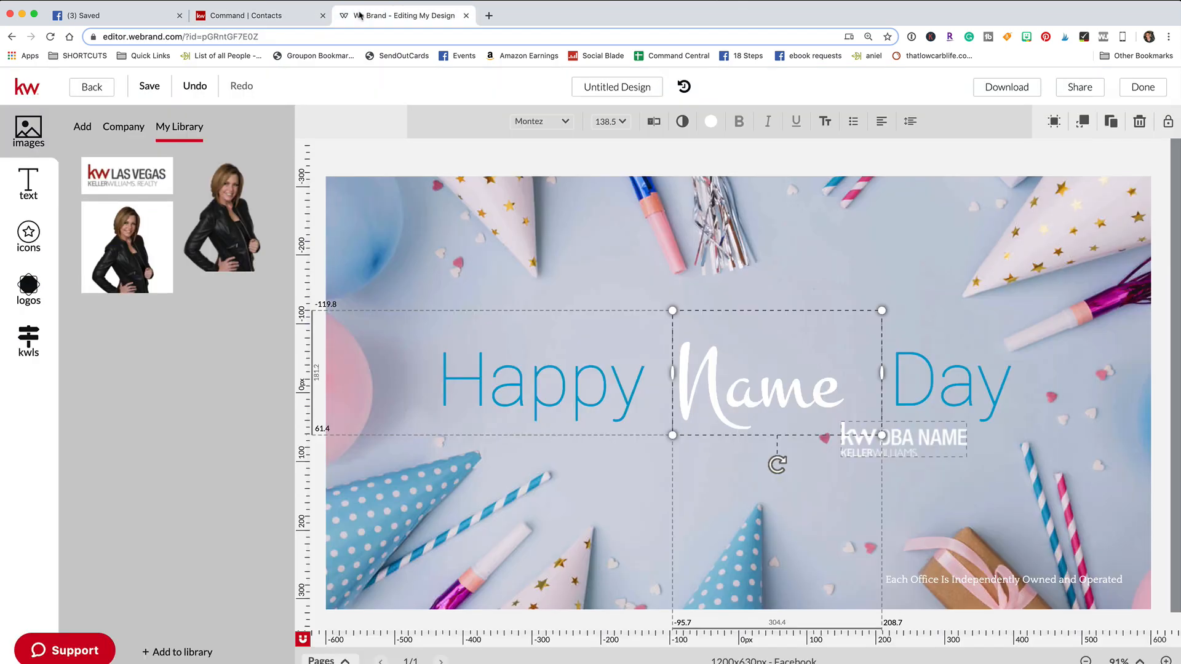
double_click(842, 394)
left_click_drag(677, 388, 840, 391)
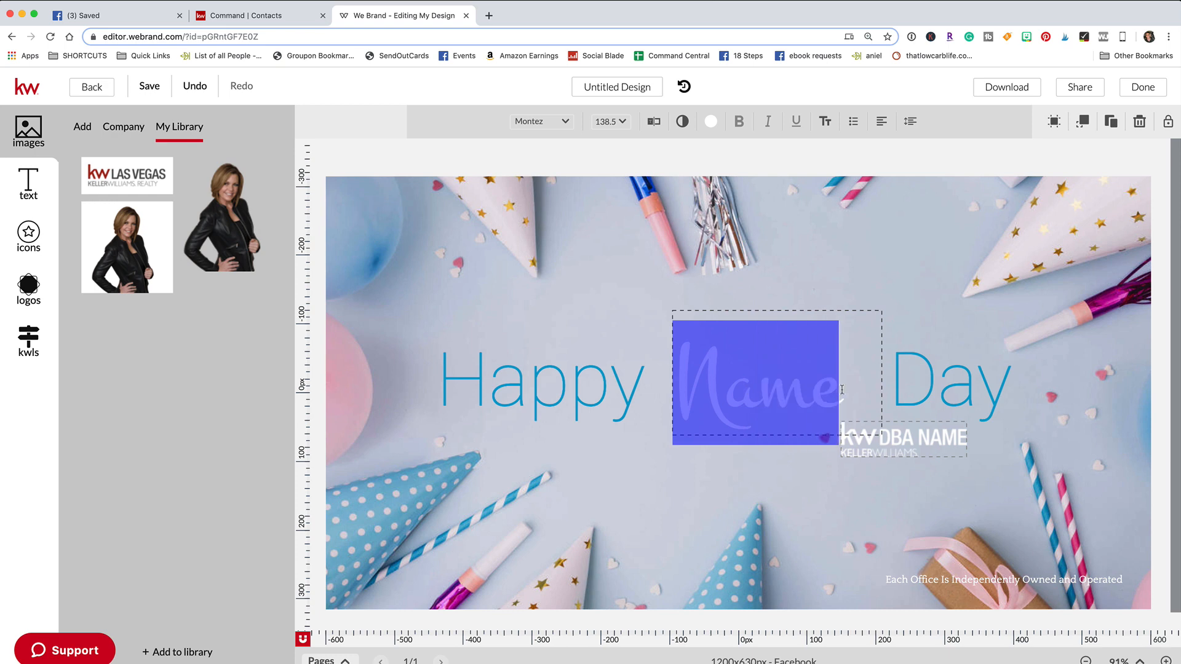
type("april")
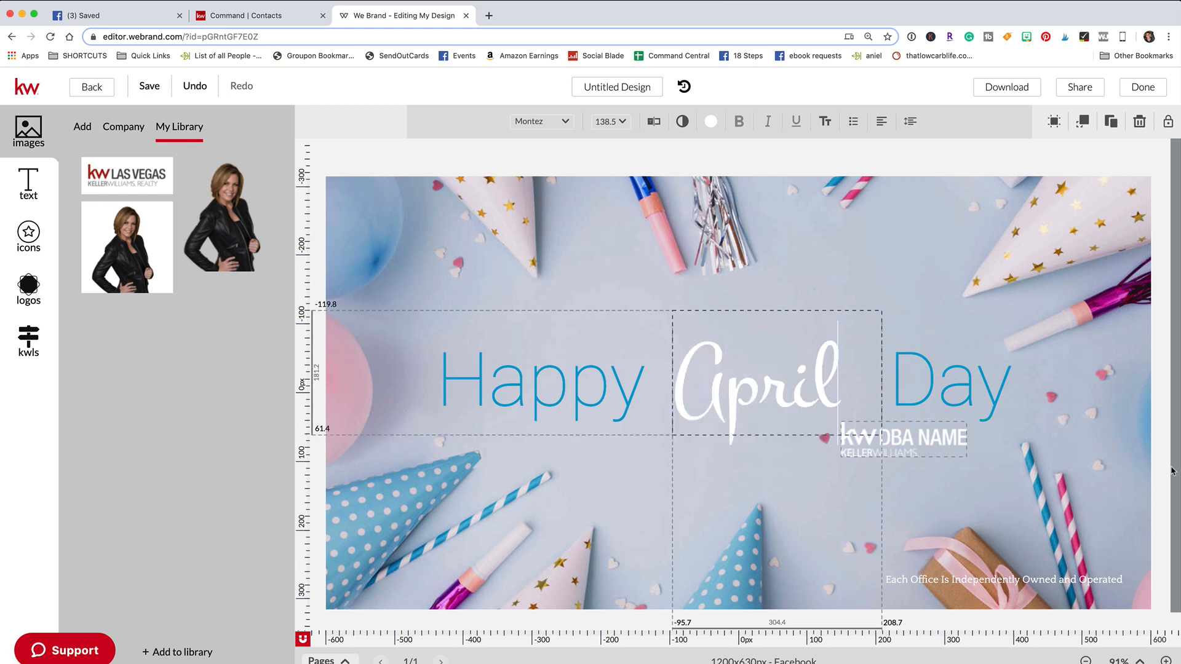
left_click(1149, 461)
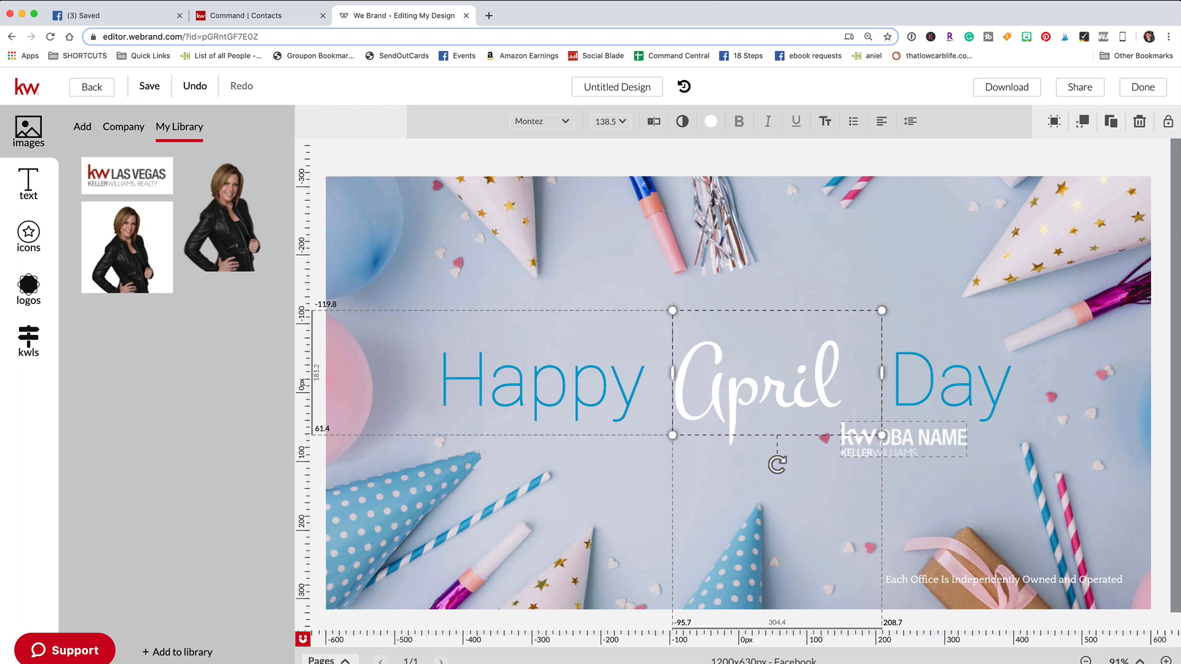
left_click(1170, 445)
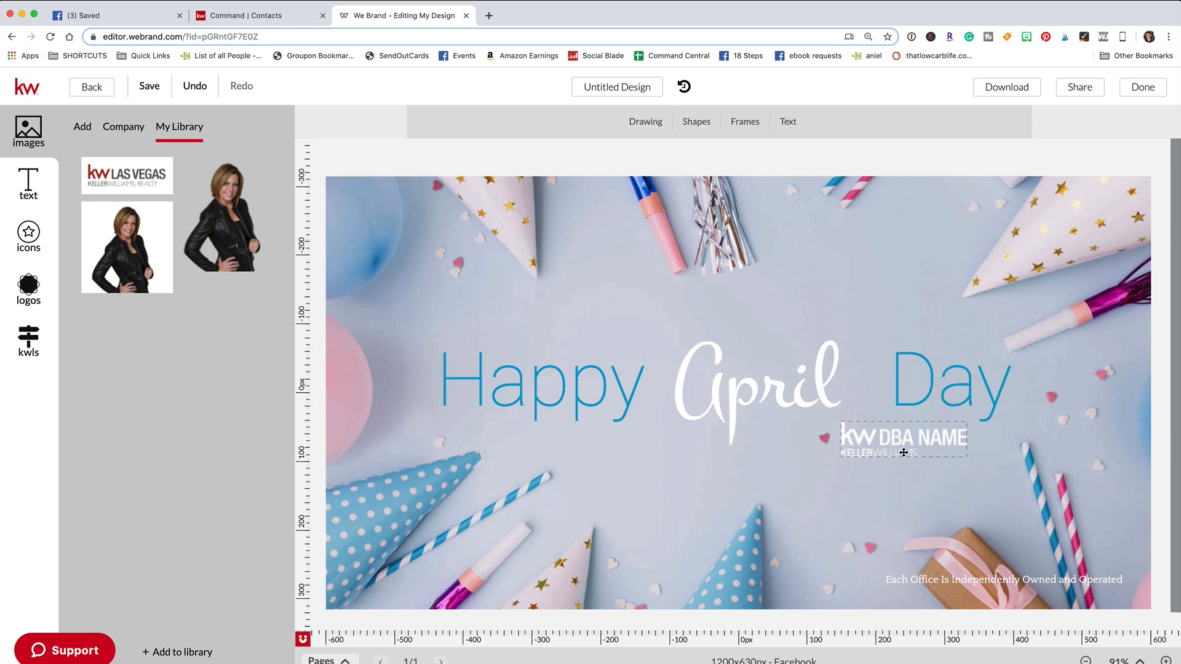
Step: Replace the KW DBA NAME placeholder logo with the KW Las Vegas logo, about 158 px wide, above the disclaimer in the design's lower-right corner
left_click_drag(903, 453, 934, 479)
key("Delete")
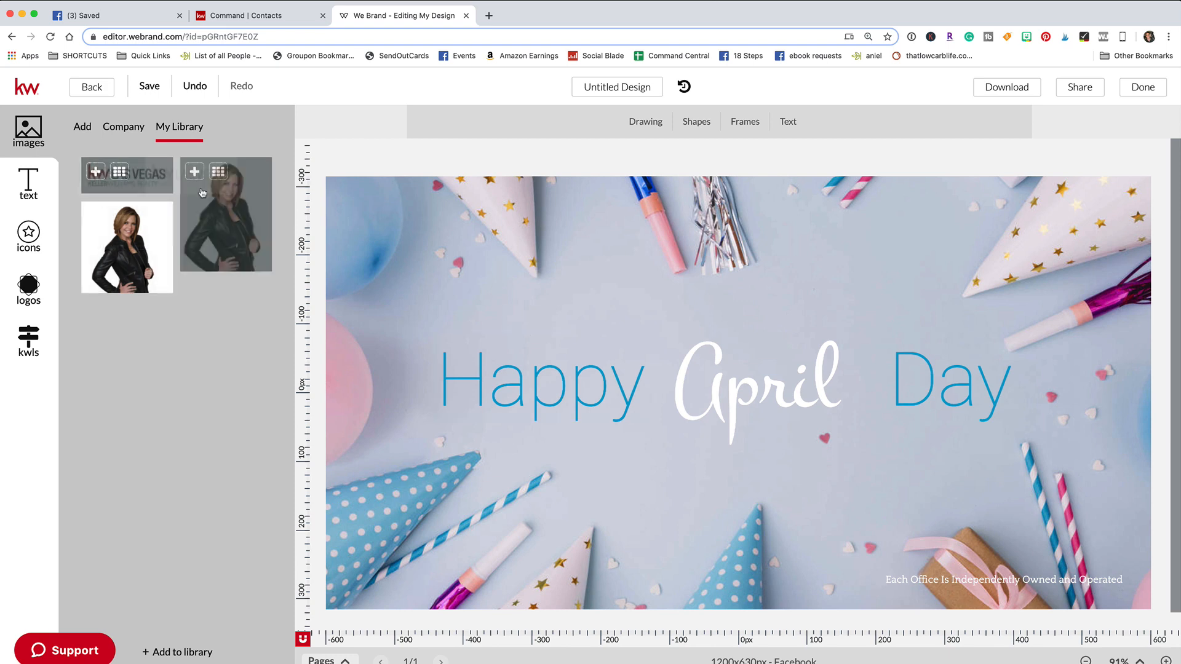
left_click_drag(108, 175, 132, 181)
left_click(132, 182)
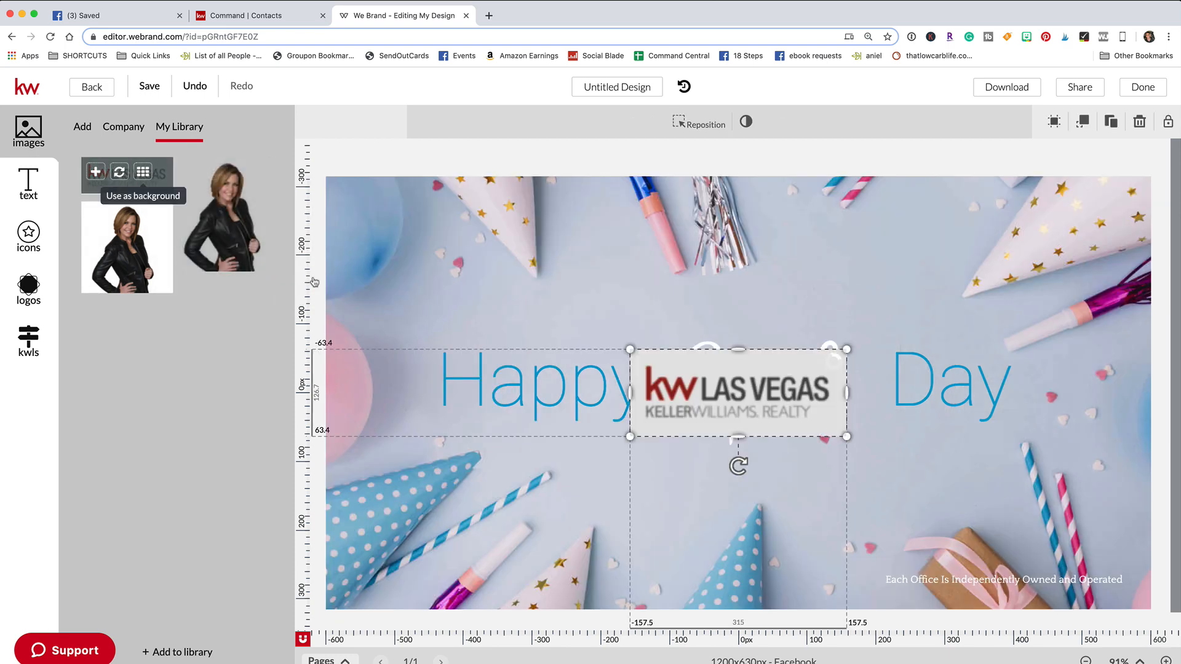
left_click_drag(646, 370, 1015, 509)
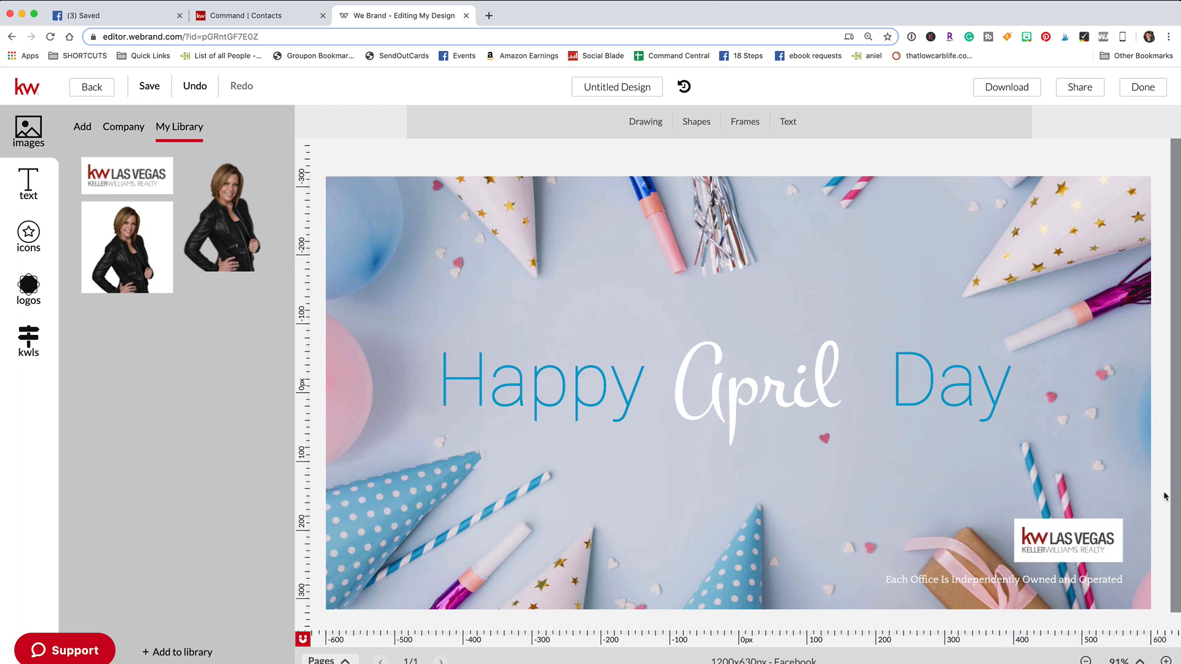
left_click_drag(1074, 544, 1065, 548)
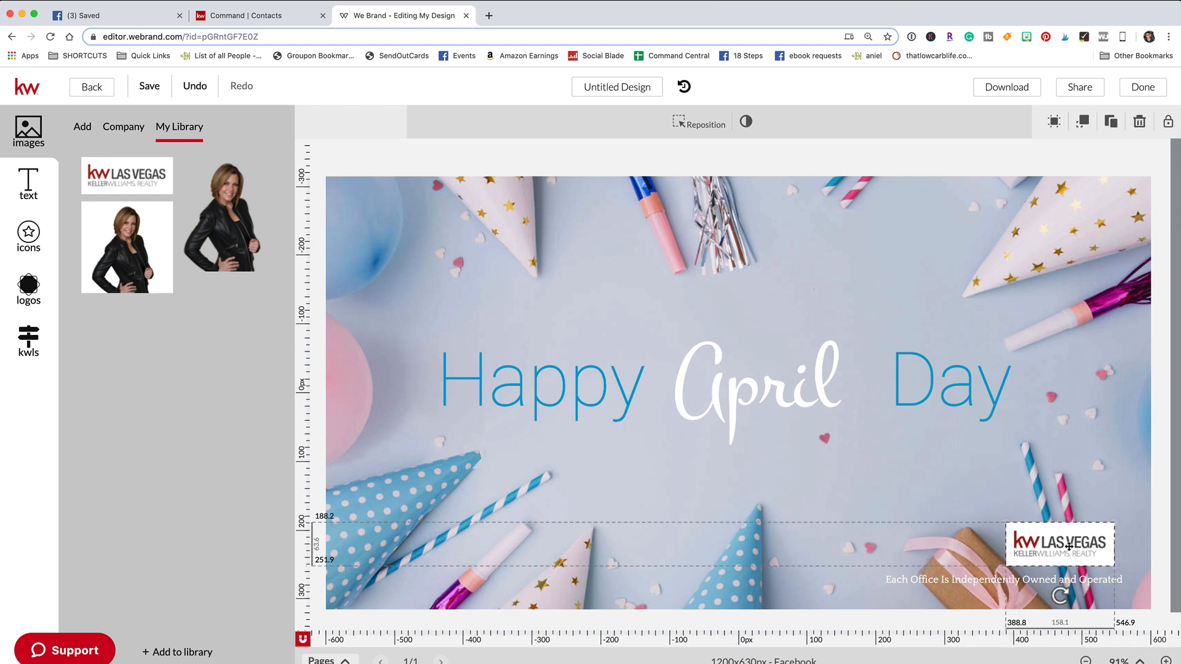
left_click(1152, 556)
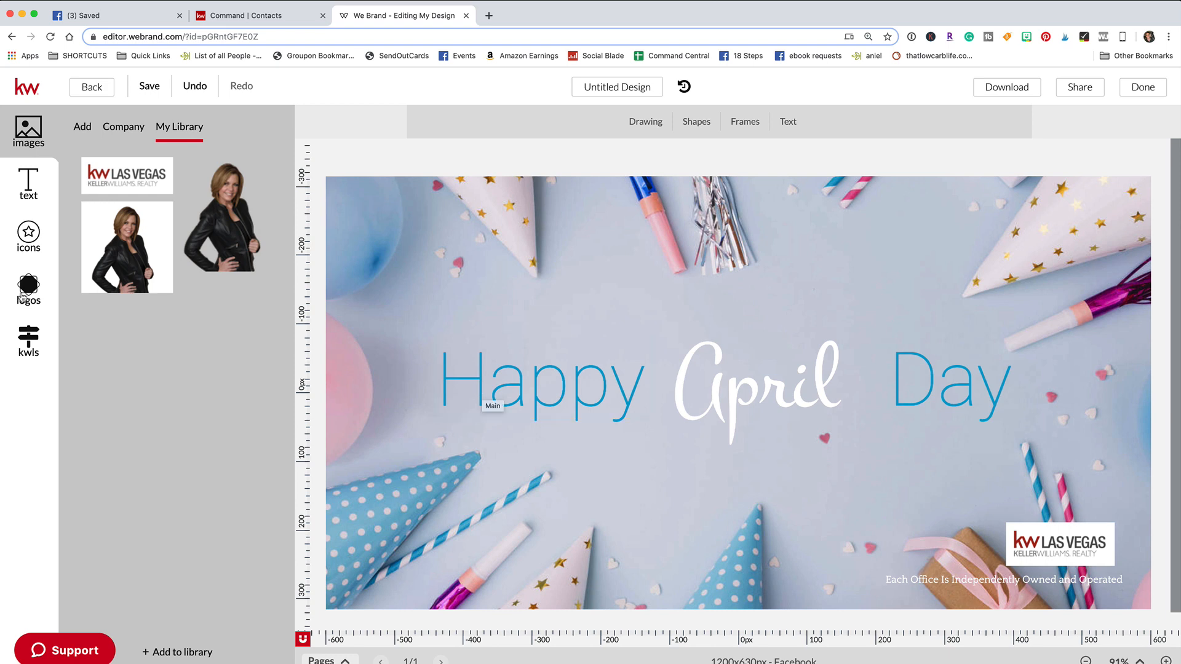
Step: Add the saved team name text from the library, fit it on one line in a box about 379 px wide, and place it beneath the greeting
left_click(32, 184)
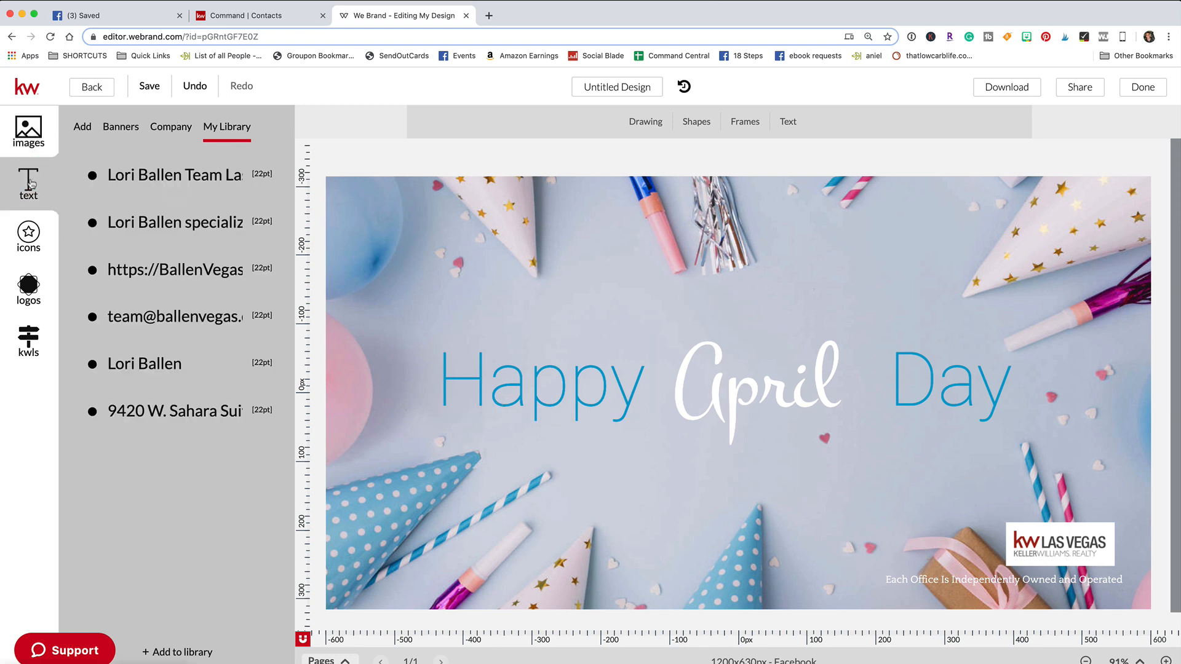
left_click(168, 178)
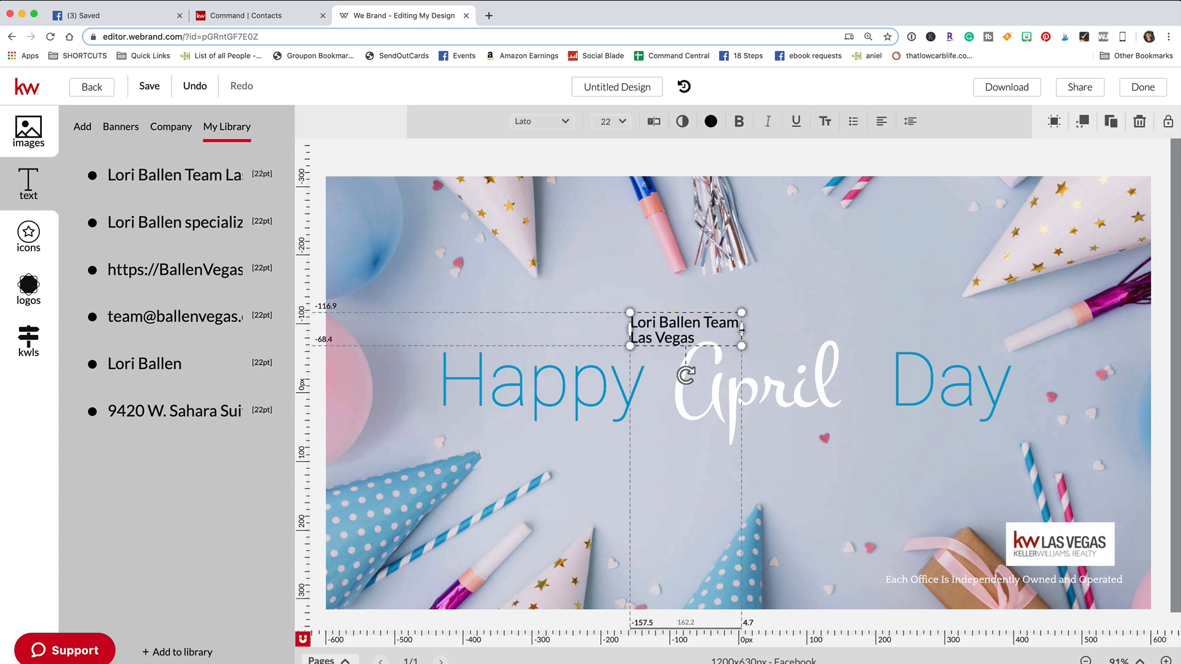
left_click_drag(741, 329, 834, 323)
left_click_drag(754, 323, 759, 455)
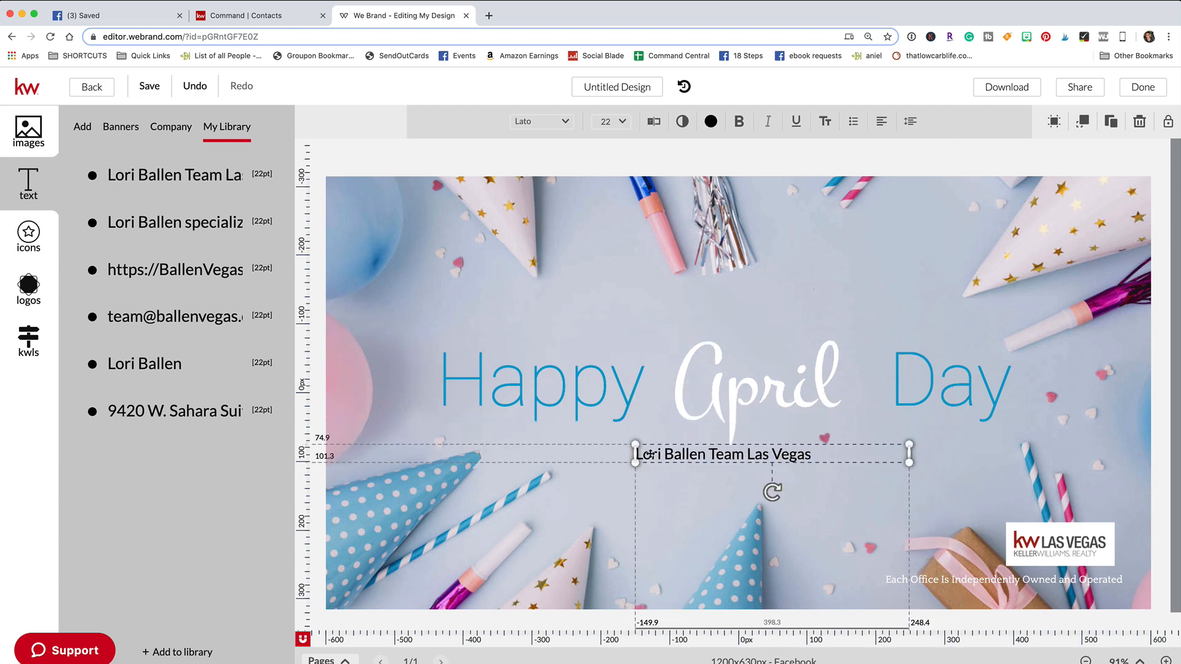
left_click_drag(640, 456, 647, 455)
left_click_drag(800, 457, 779, 455)
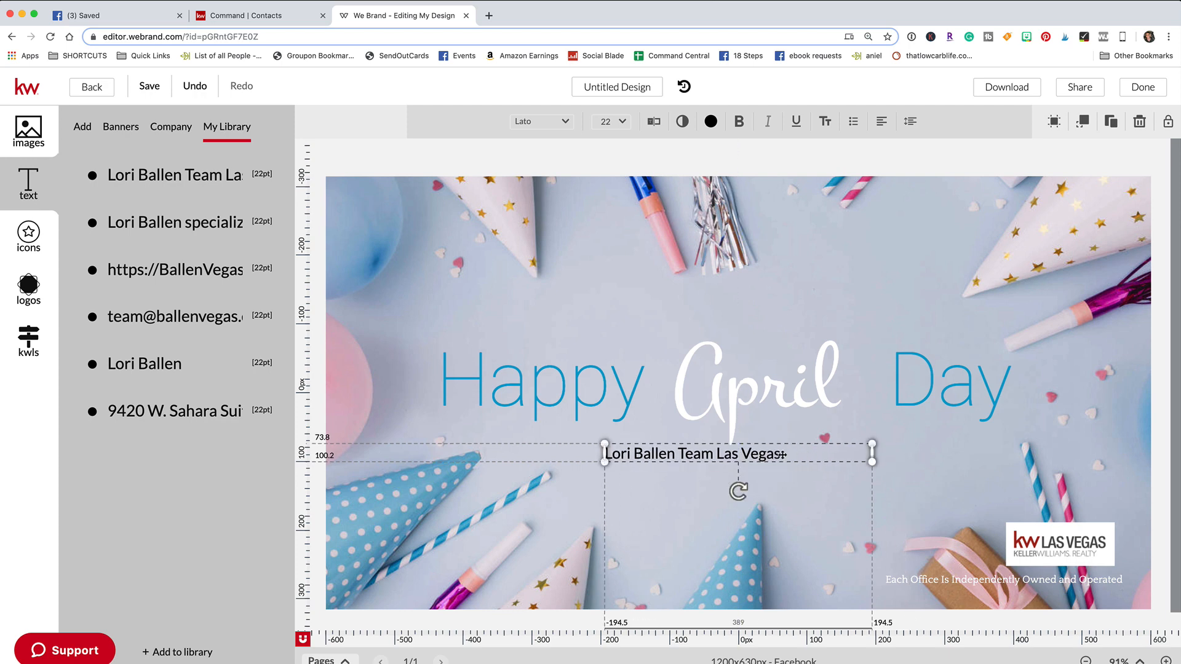
left_click_drag(605, 453, 623, 454)
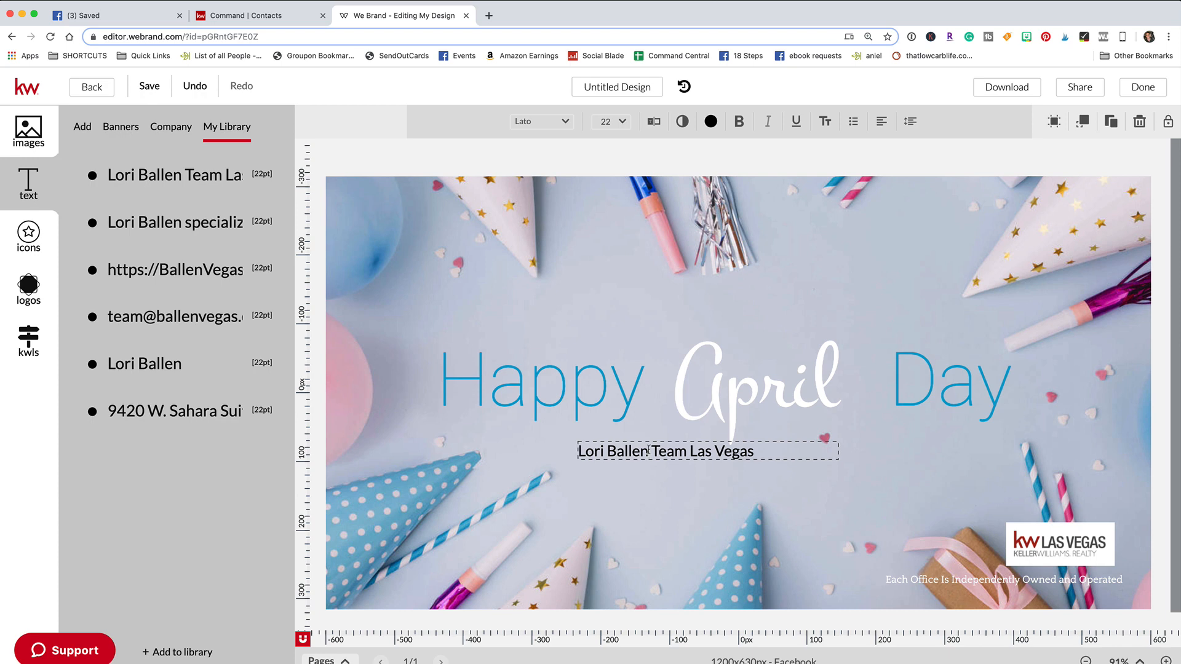
Step: Insert "From All of us at" before the team name and widen the text box to about 512 px for a single line
type("From All ")
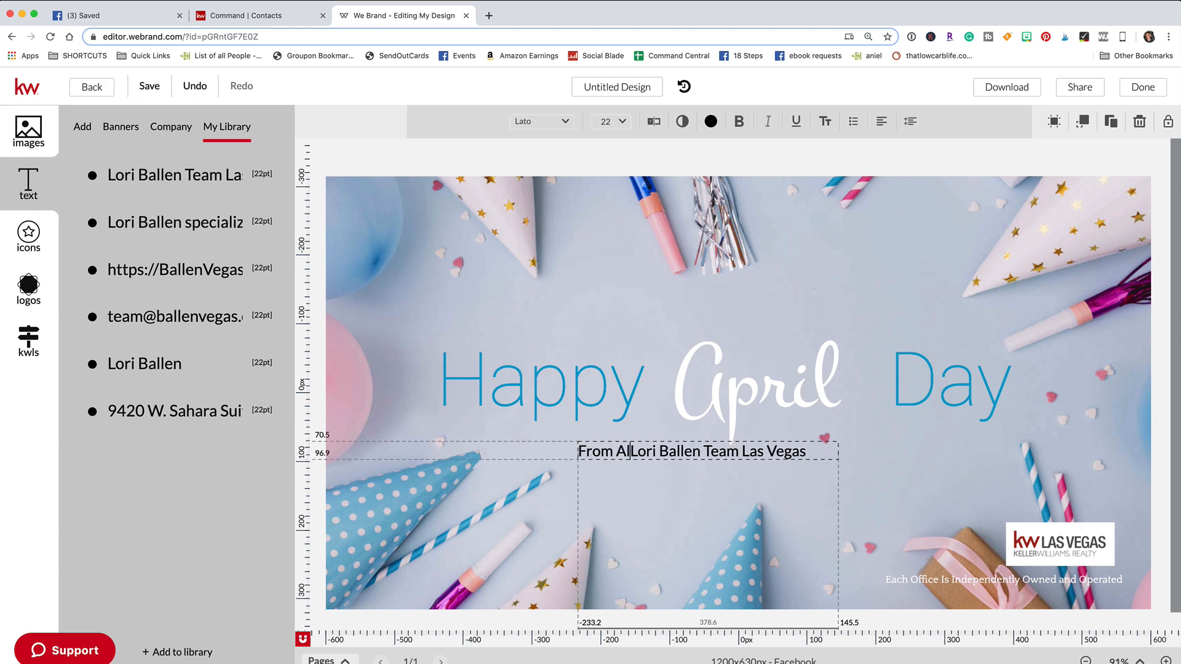
type("of us at")
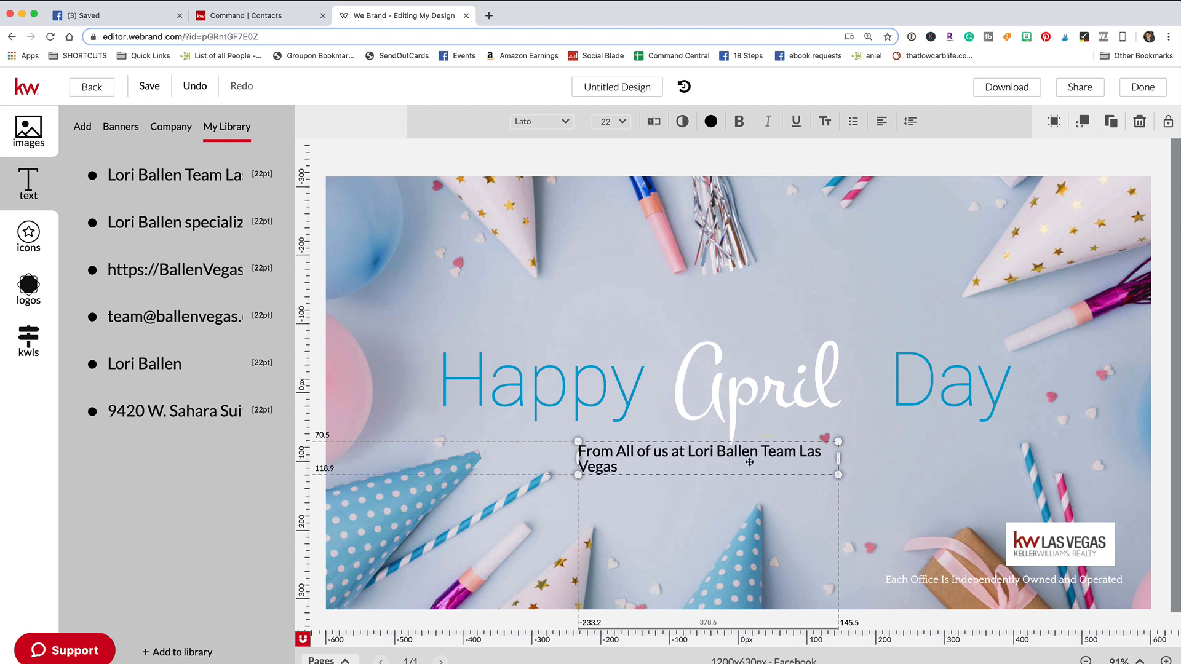
left_click_drag(837, 458, 904, 458)
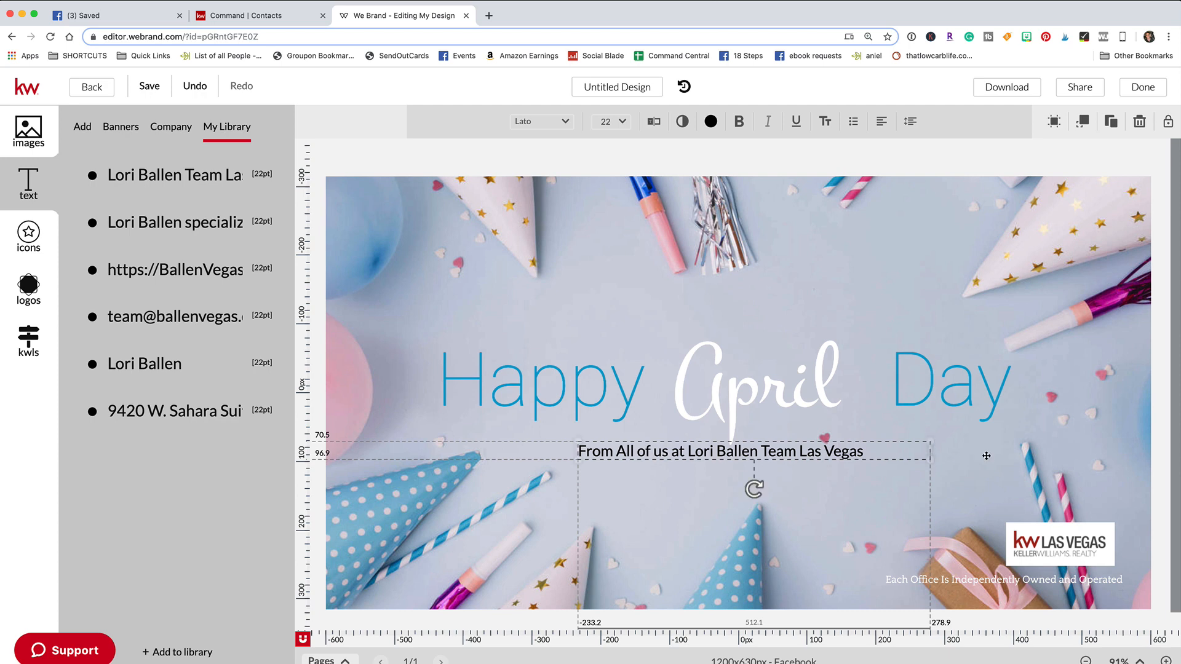
Step: Move the "From All of us at" line slightly lower and to the left beneath the greeting, and check the design's download options
left_click(1160, 436)
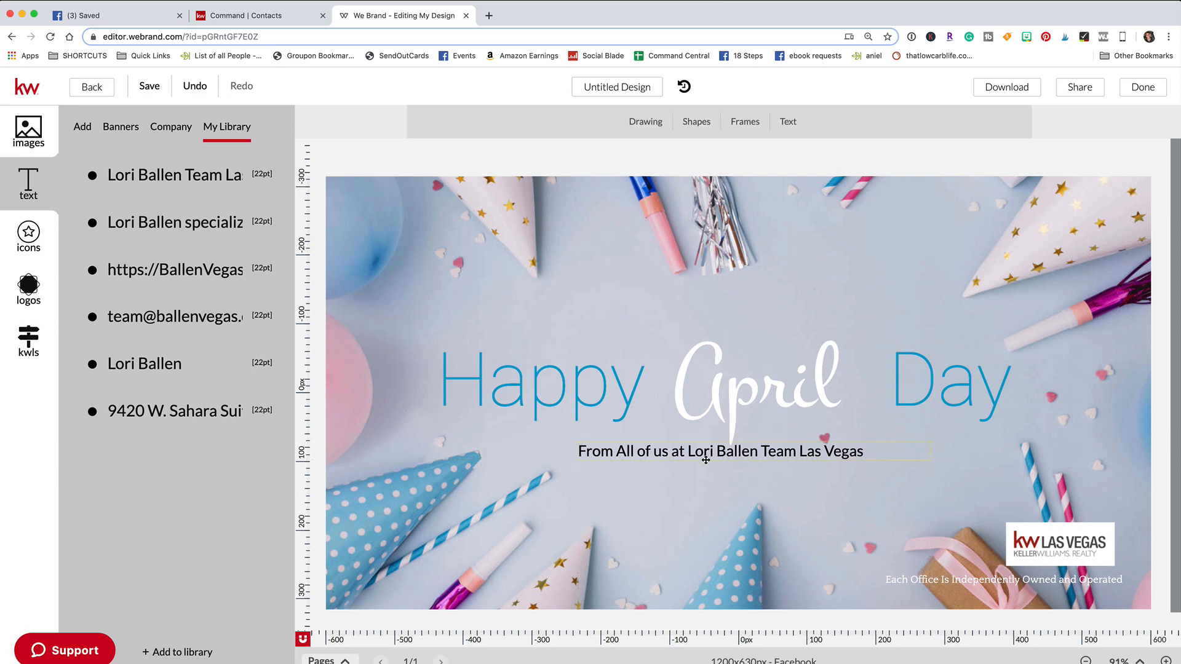
left_click_drag(705, 459, 702, 469)
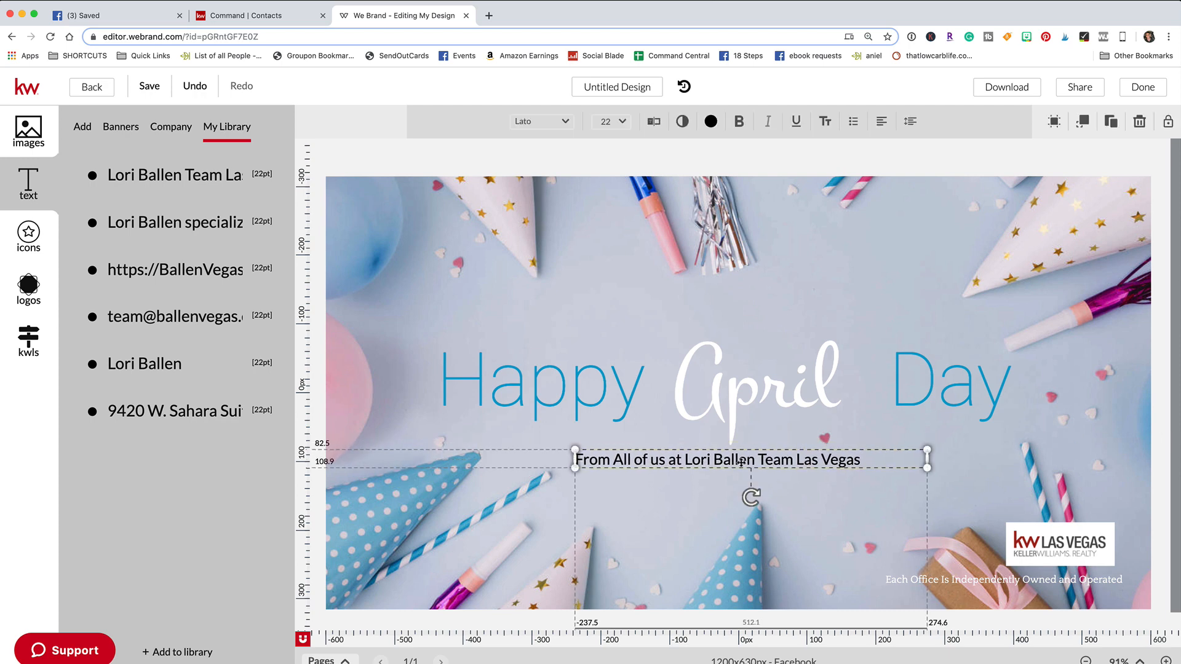
left_click(1154, 434)
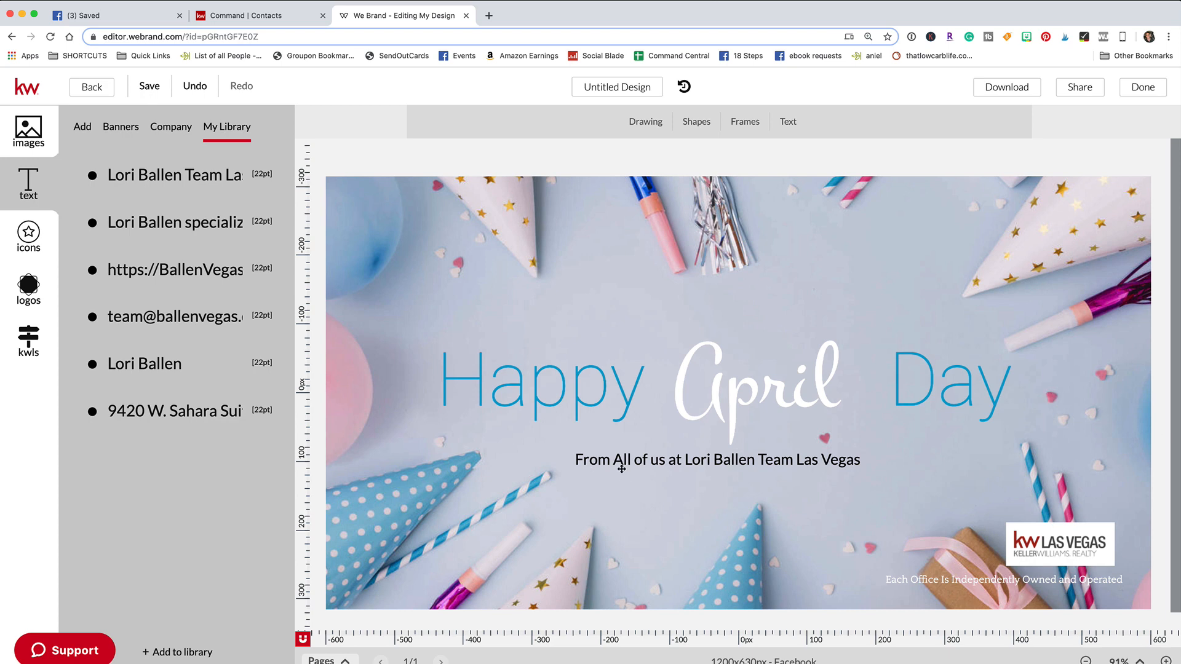
left_click_drag(701, 459, 684, 462)
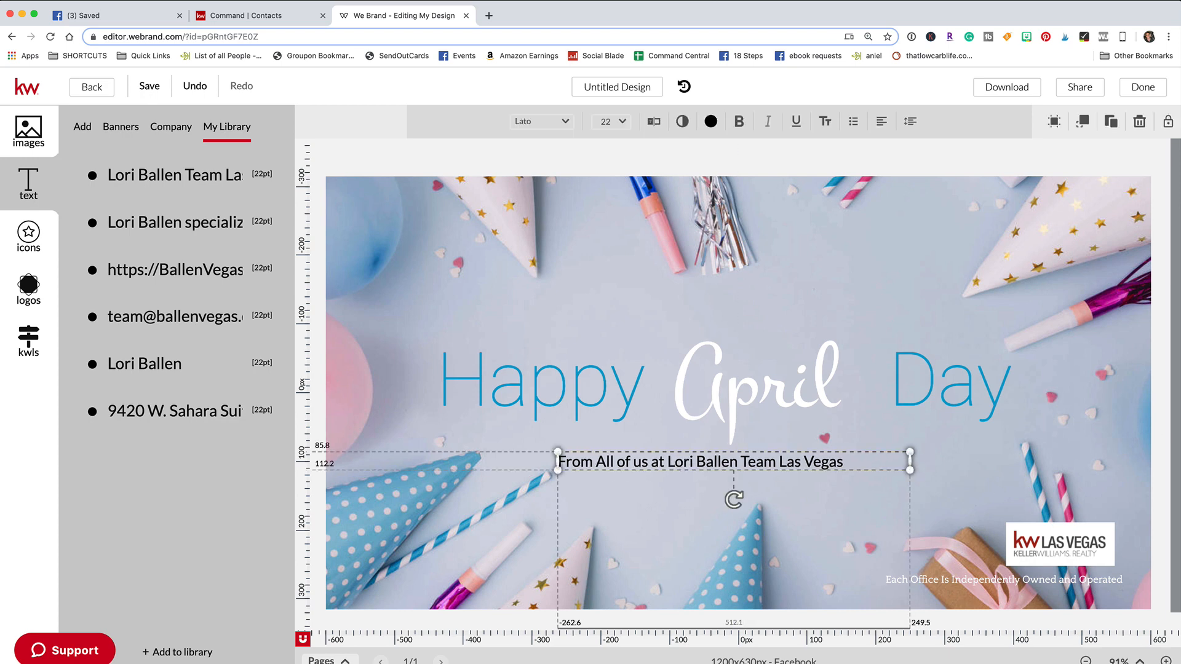
left_click(1161, 354)
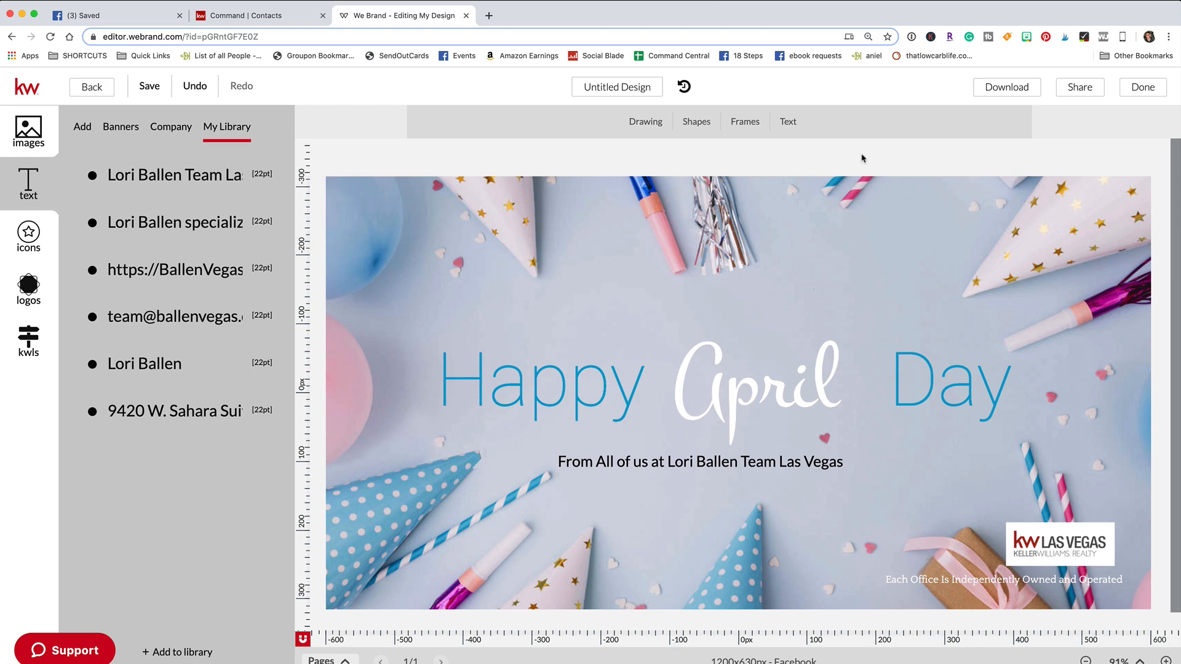
left_click(1006, 87)
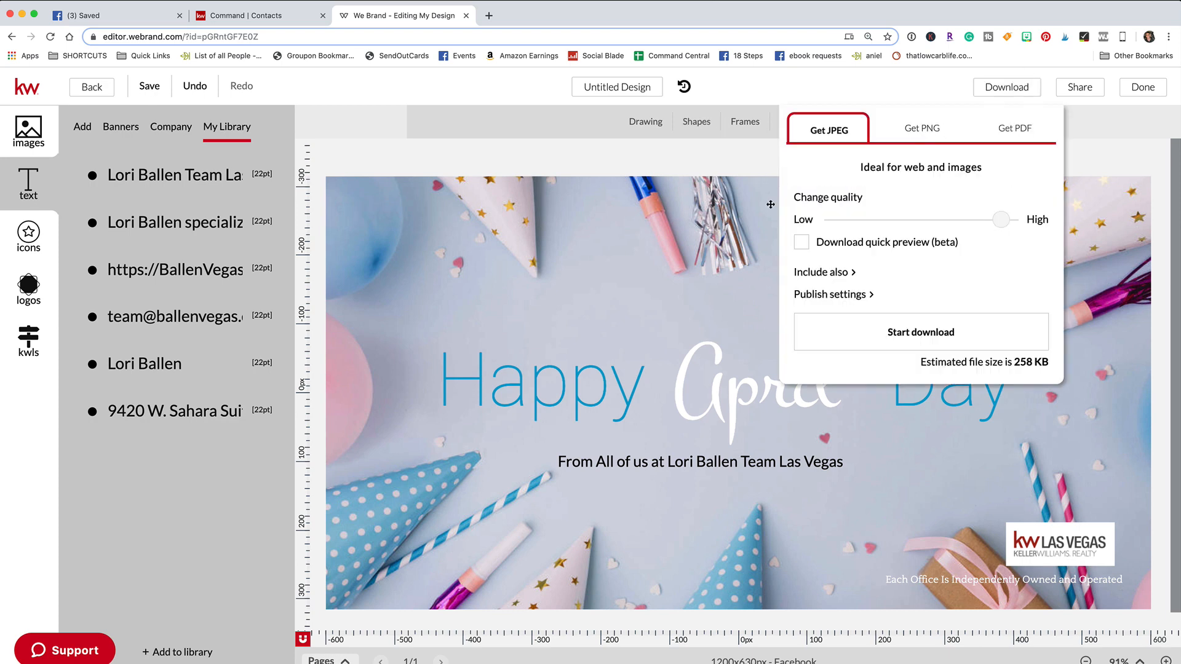
left_click(1091, 137)
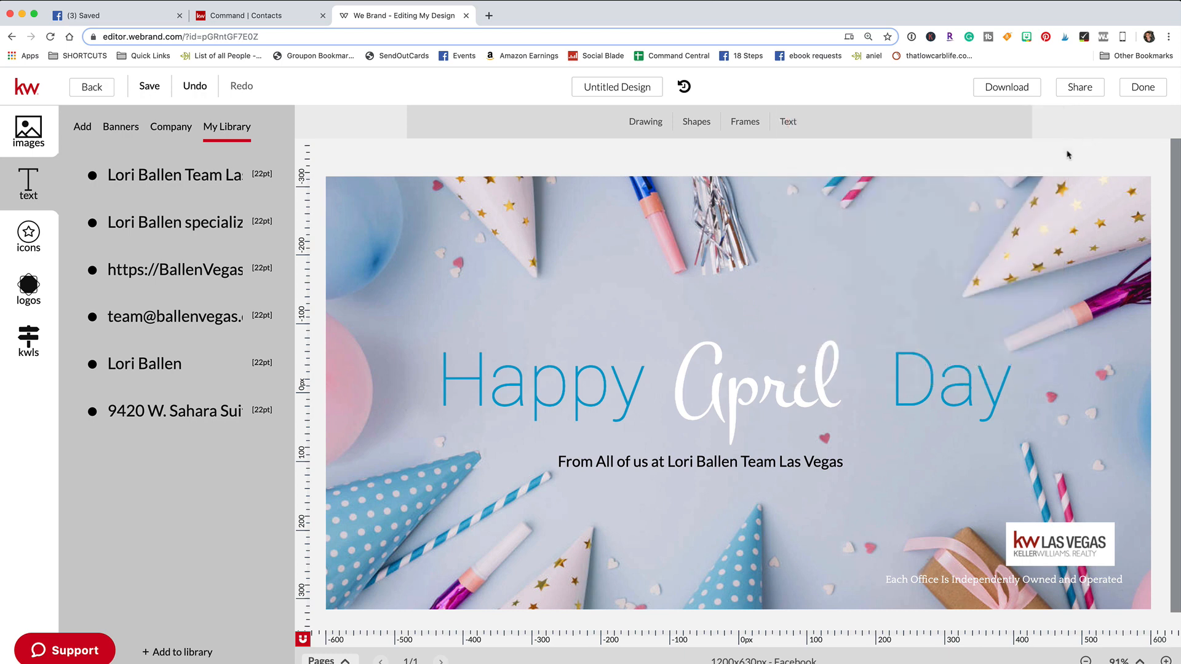
Step: Replace the contact's first name in the greeting with "Birth" and move "Day" directly against it
left_click(777, 384)
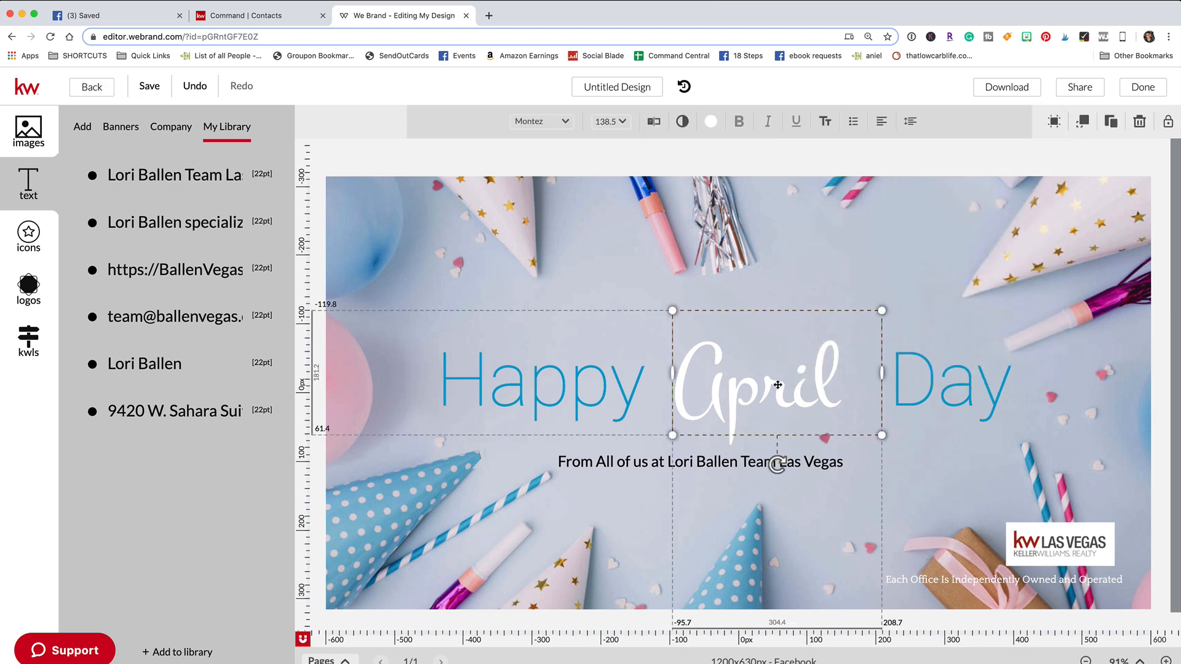
left_click(837, 384)
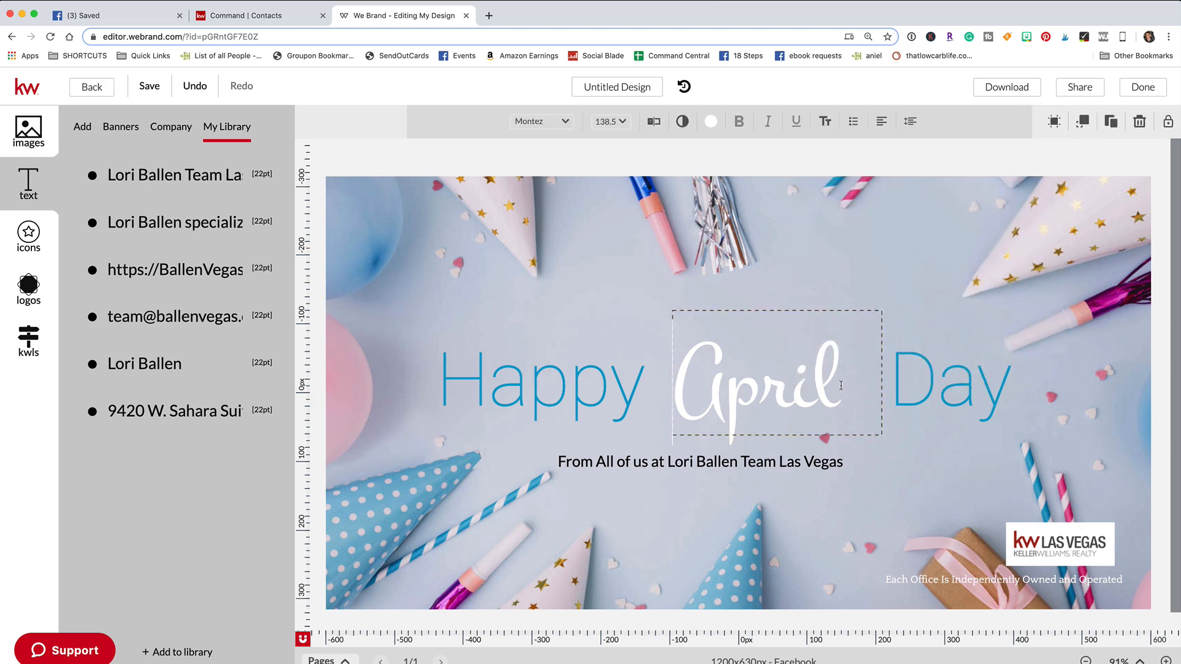
mouse_move(842, 385)
left_mouse_down()
mouse_move(719, 382)
mouse_move(841, 383)
left_mouse_up()
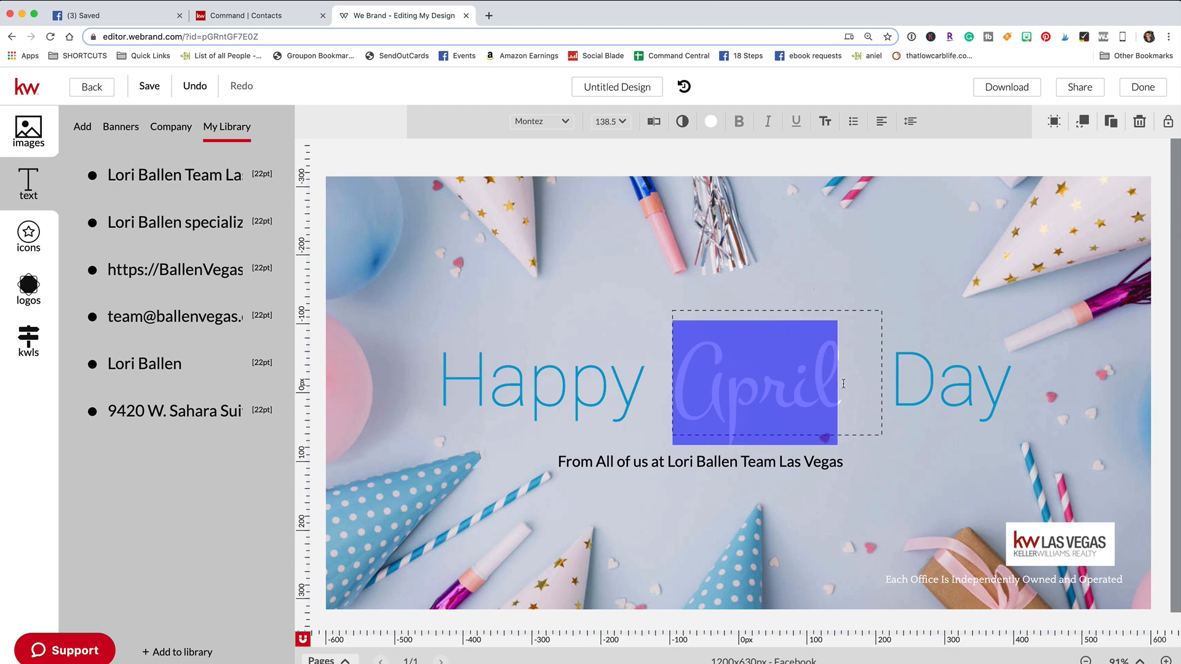
type("Birth")
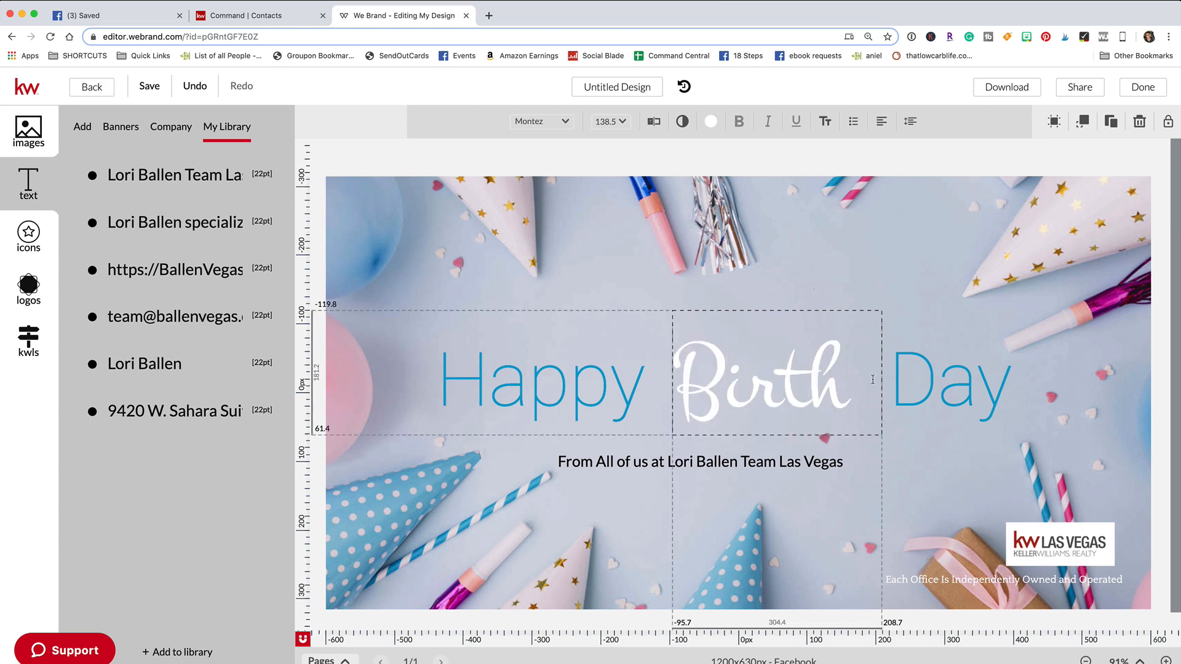
key("Escape")
left_click_drag(929, 384, 890, 389)
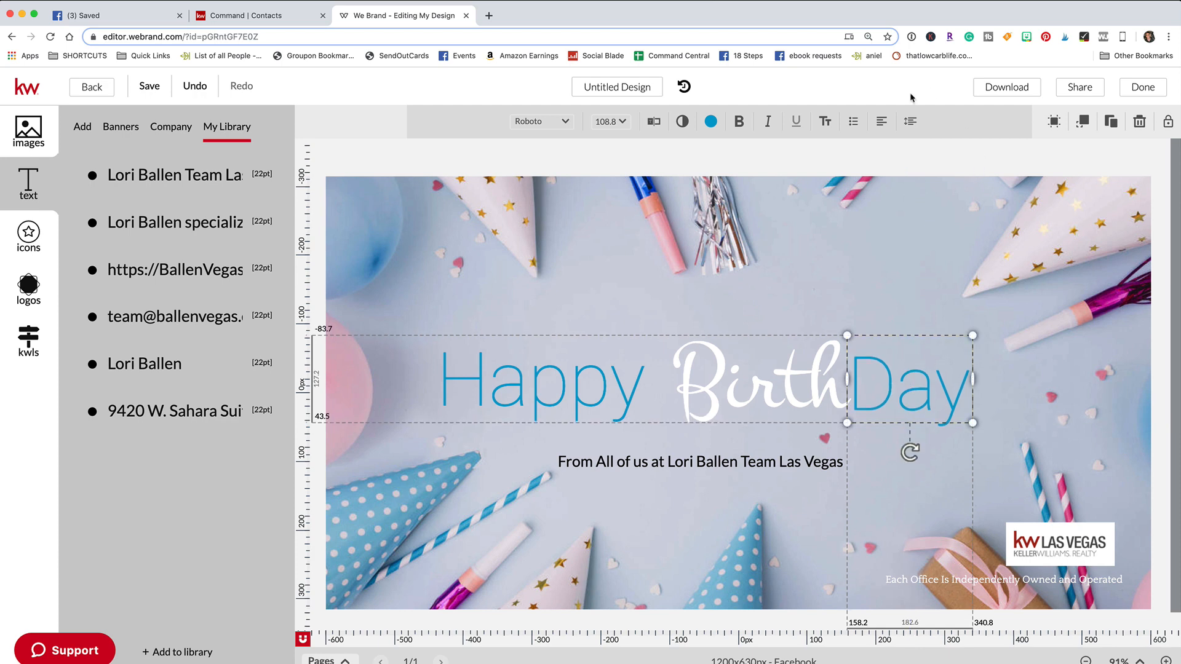
left_click(1162, 307)
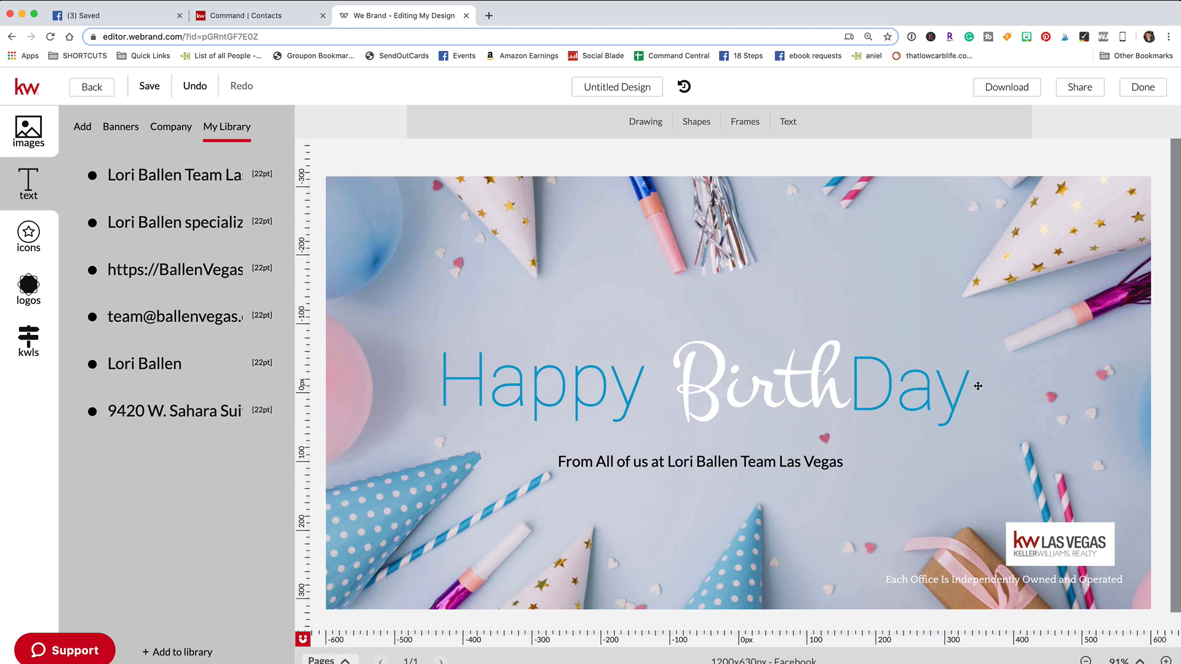
Step: Replace "Birth" in the greeting with the contact's first name
left_click(687, 463)
left_click(832, 396)
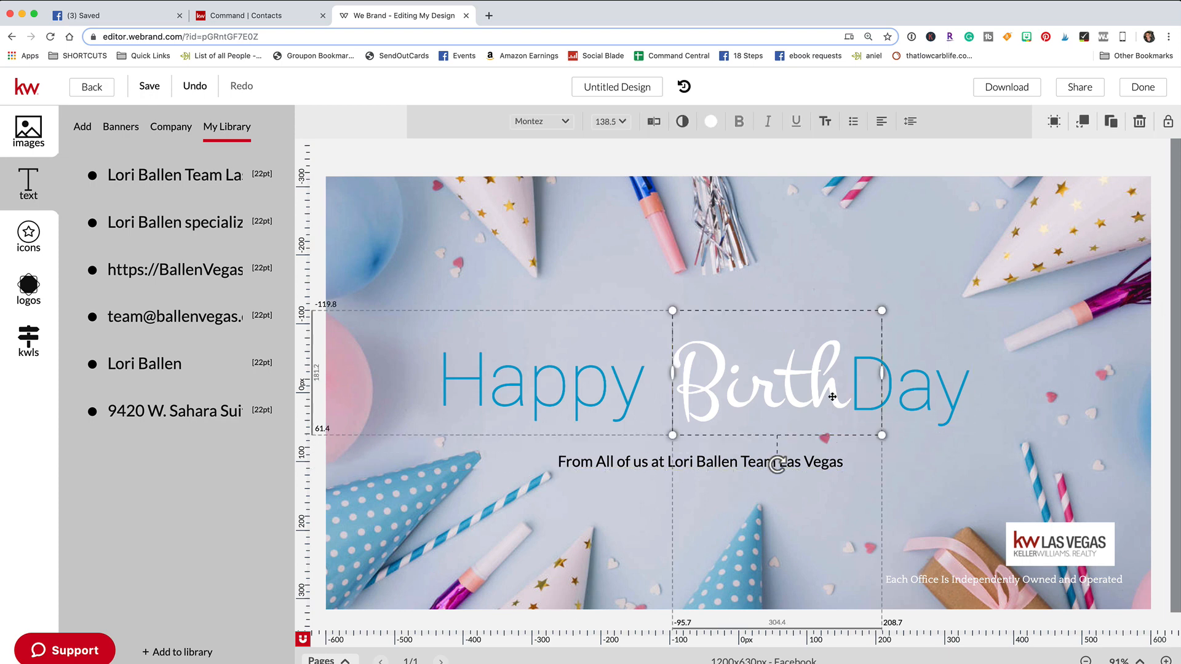
left_click(839, 395)
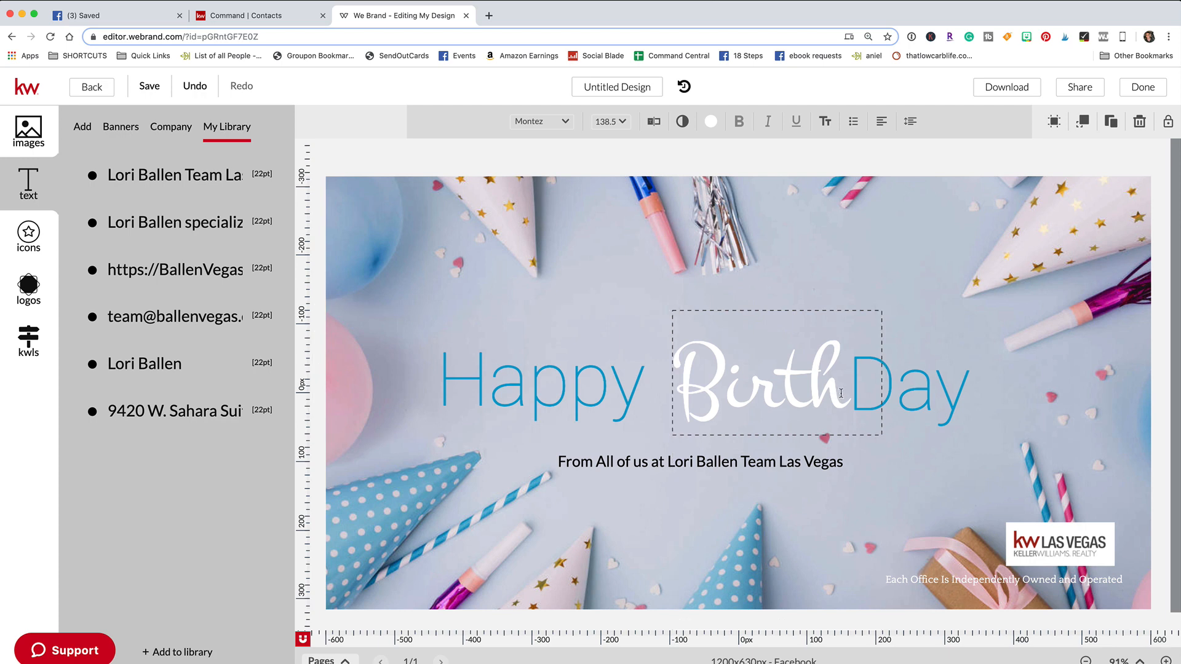
left_click_drag(840, 394, 673, 393)
type("Ap")
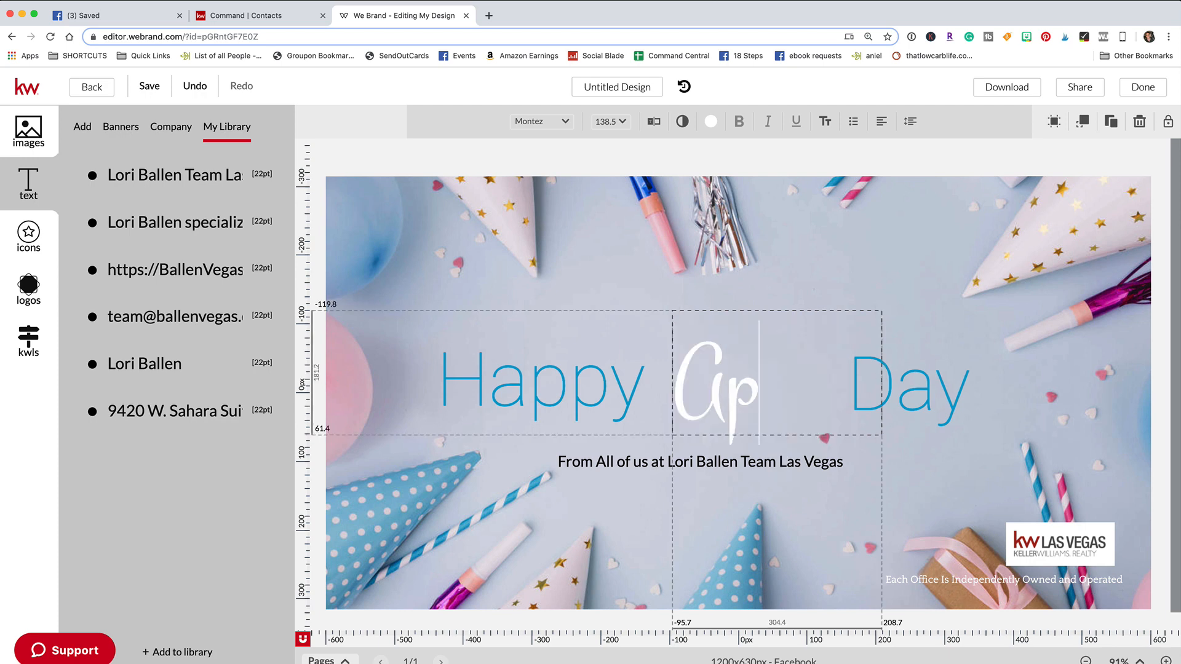
type("ril")
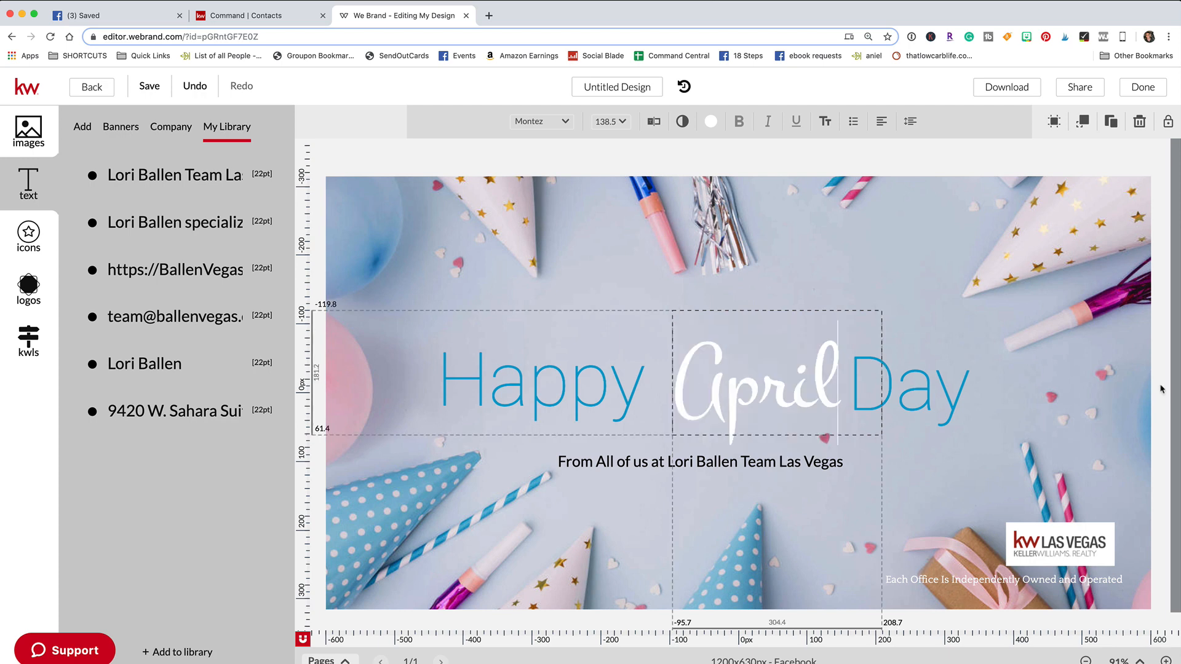
Step: Shift "Day" slightly right of the name and center the "From All of us at" line beneath the greeting, starting at about -231 px
left_click(943, 338)
left_click_drag(925, 371, 936, 373)
left_click(1163, 412)
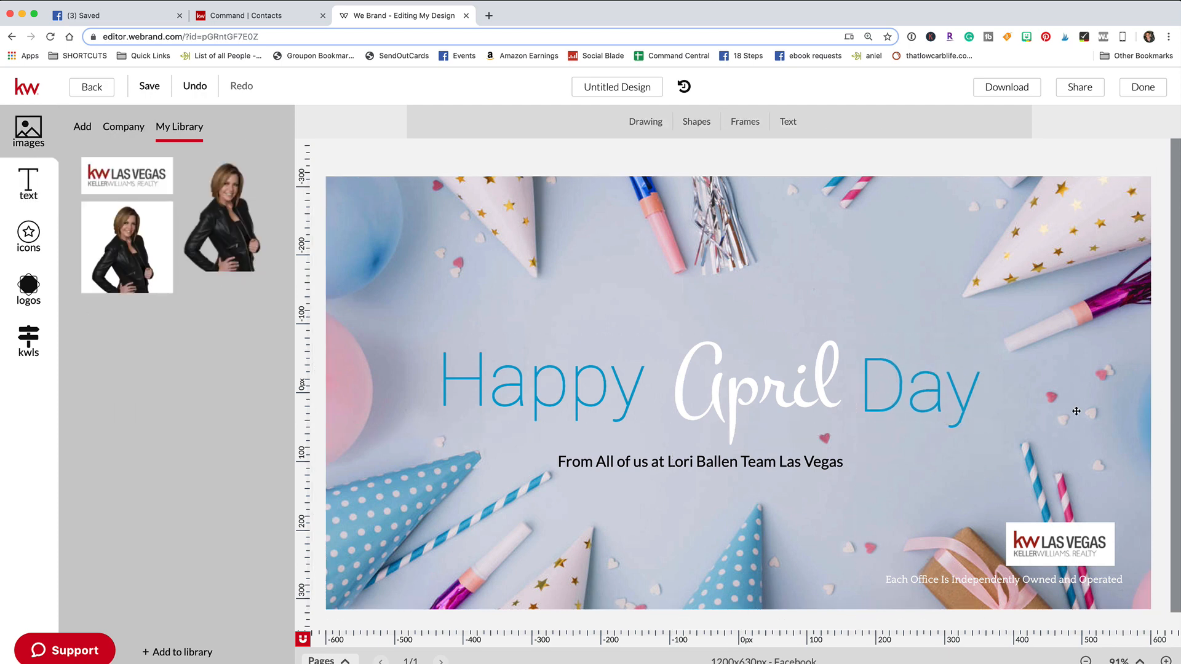
left_click_drag(734, 462, 754, 462)
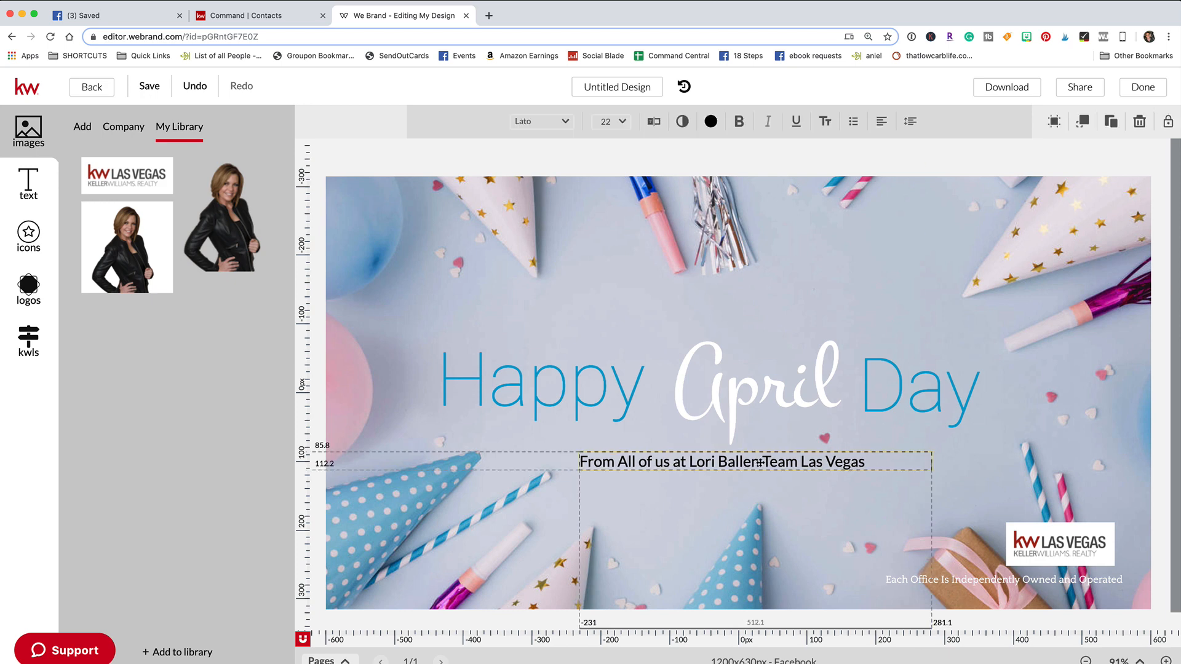
left_click(1165, 414)
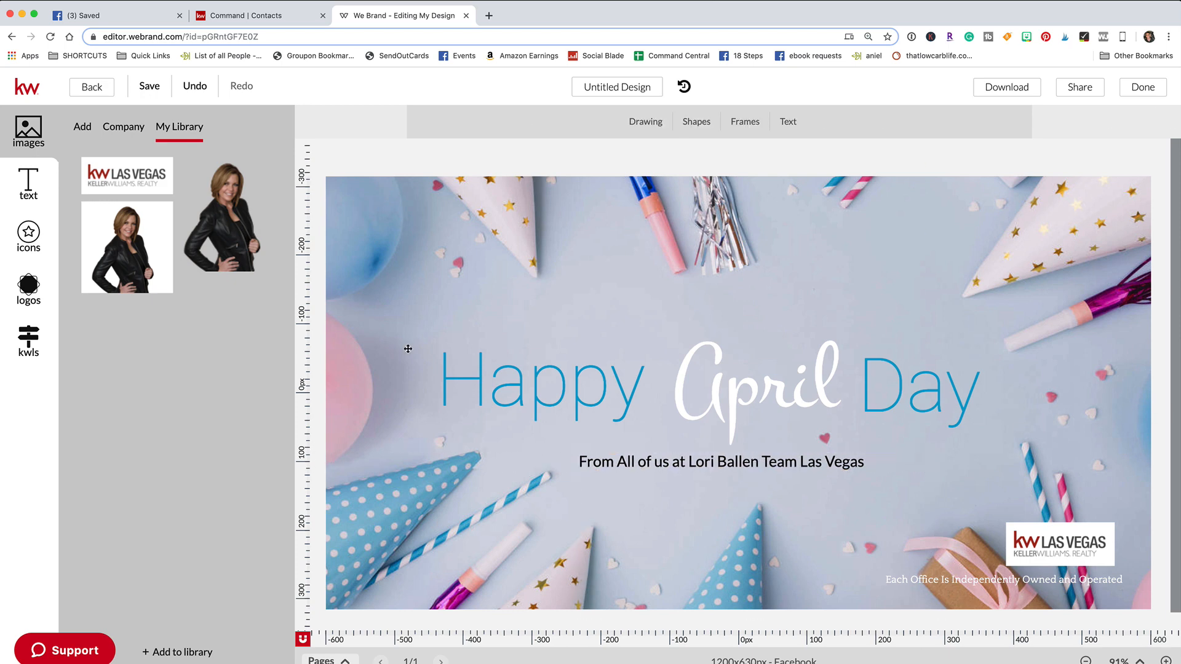
Step: Switch to Facebook and go to the birthdays page at facebook.com/events/birthdays
left_click(99, 17)
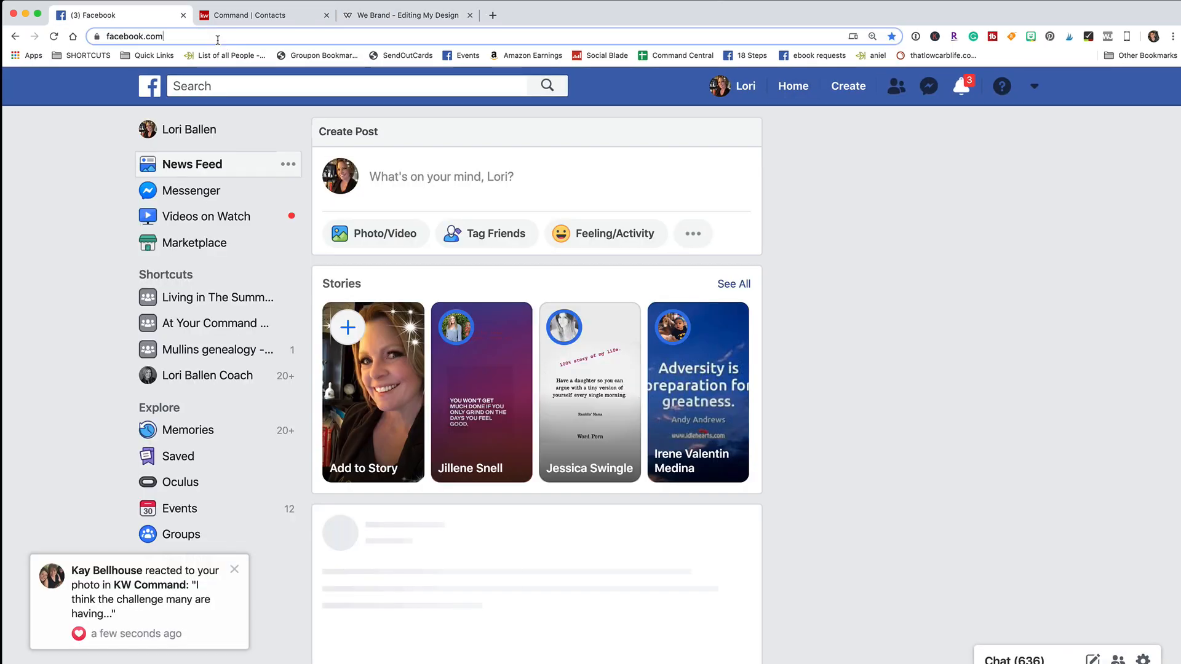
left_click(206, 37)
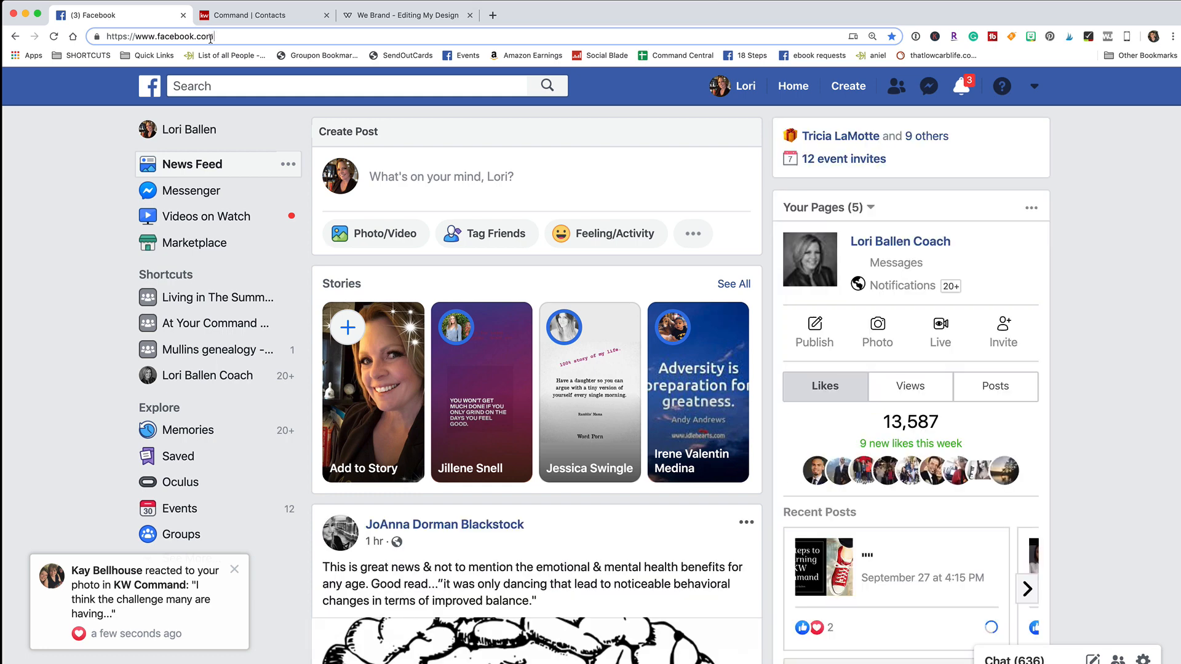
type("/events")
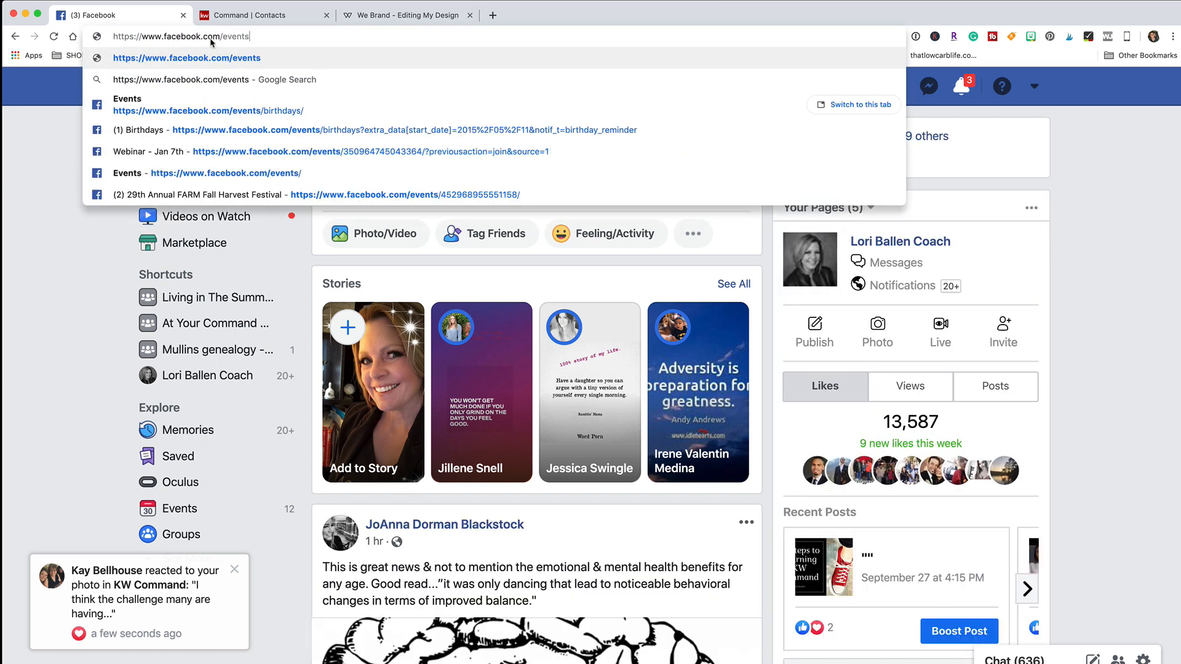
type("/birthday")
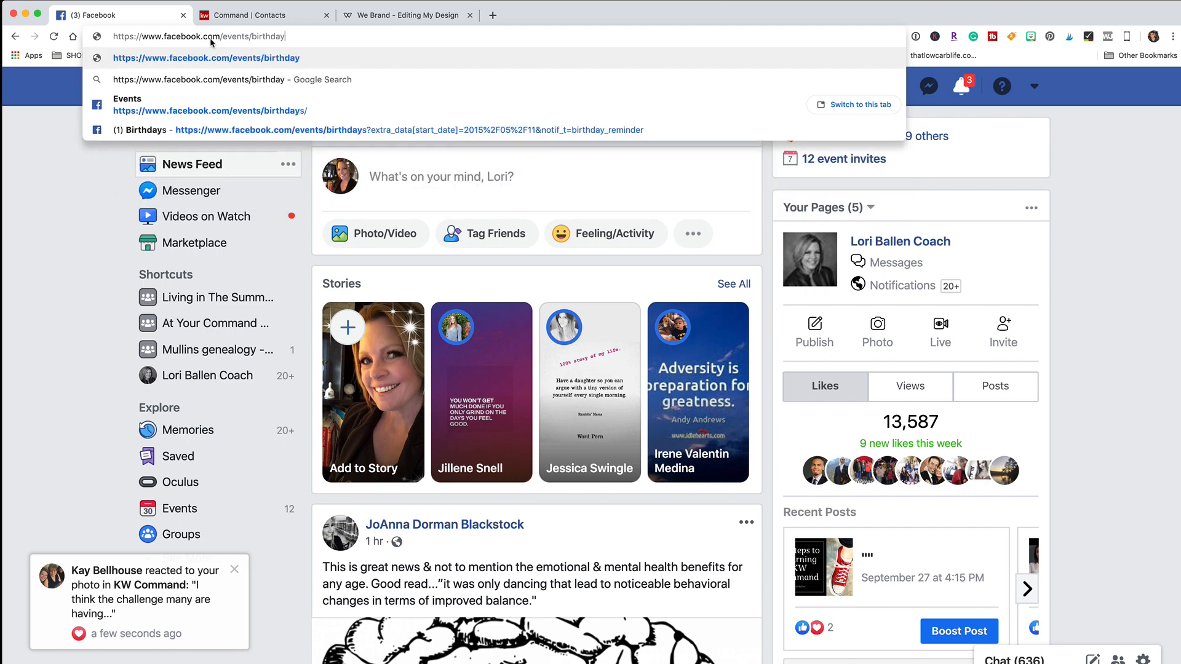
key("Return")
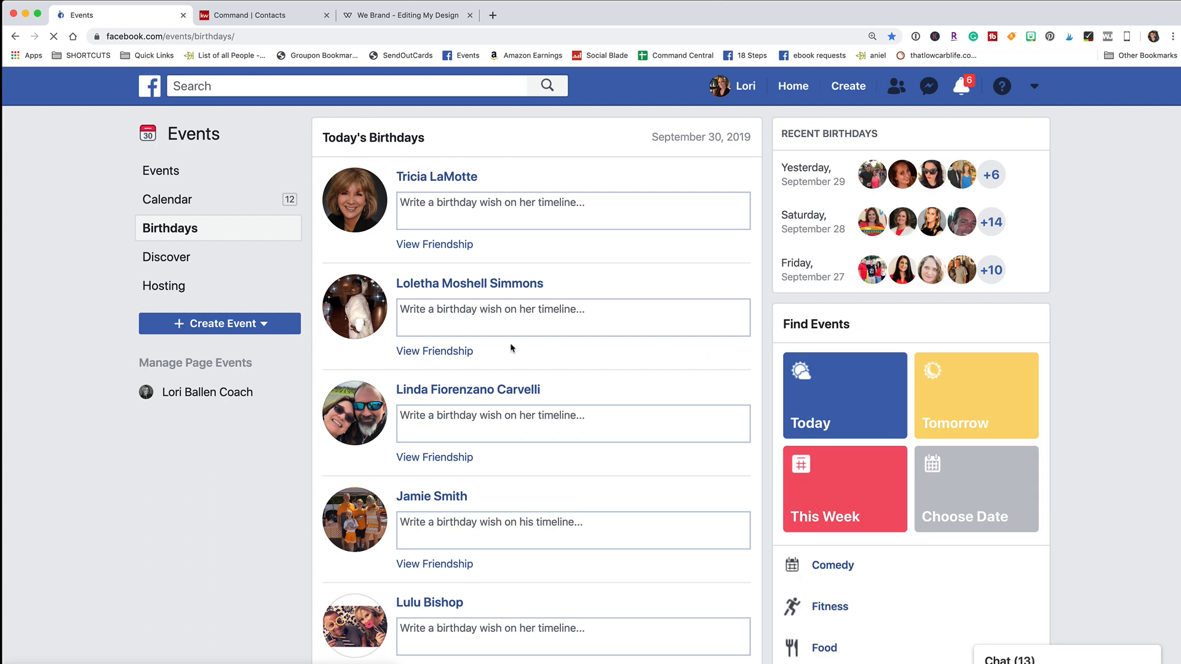
left_click(153, 37)
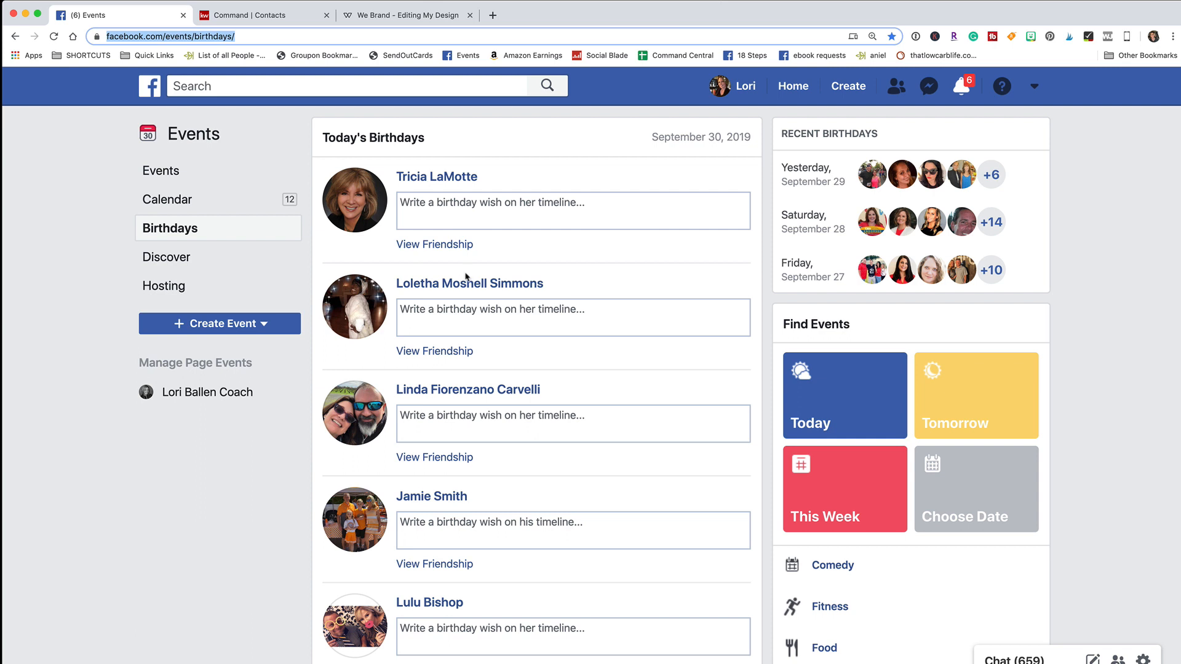
mouse_move(451, 280)
Step: Check the contact's record in Command, and examine today's, recent and upcoming birthdays on Facebook
left_click(241, 17)
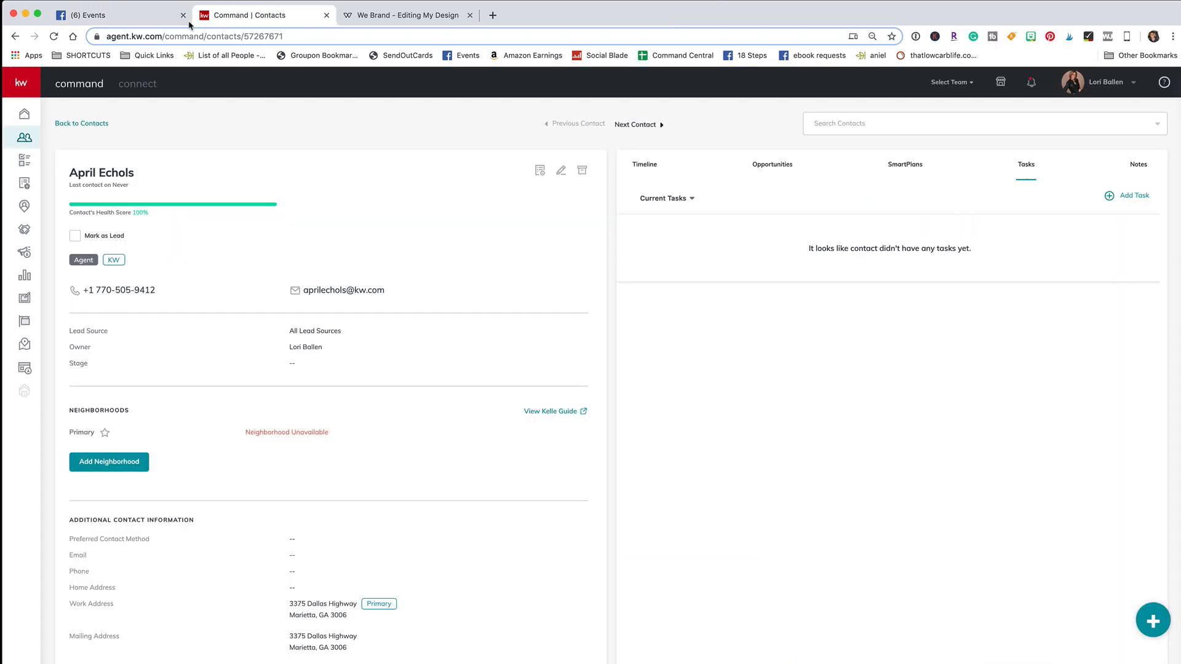
left_click(176, 17)
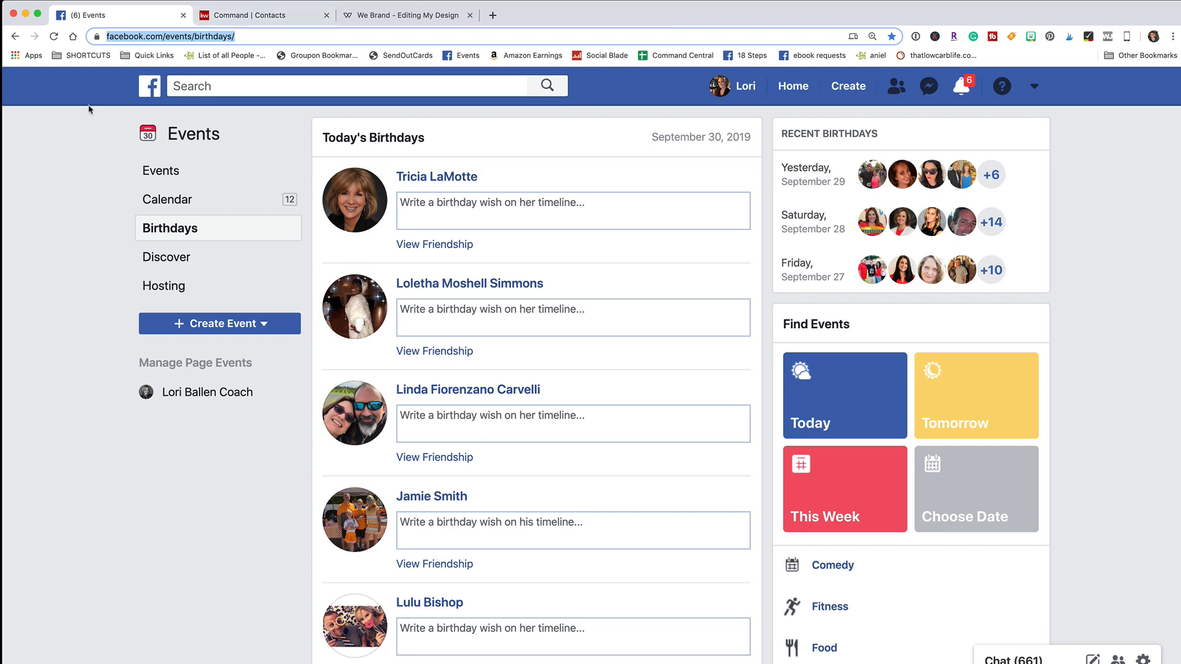
scroll(75, 263, "down", 15)
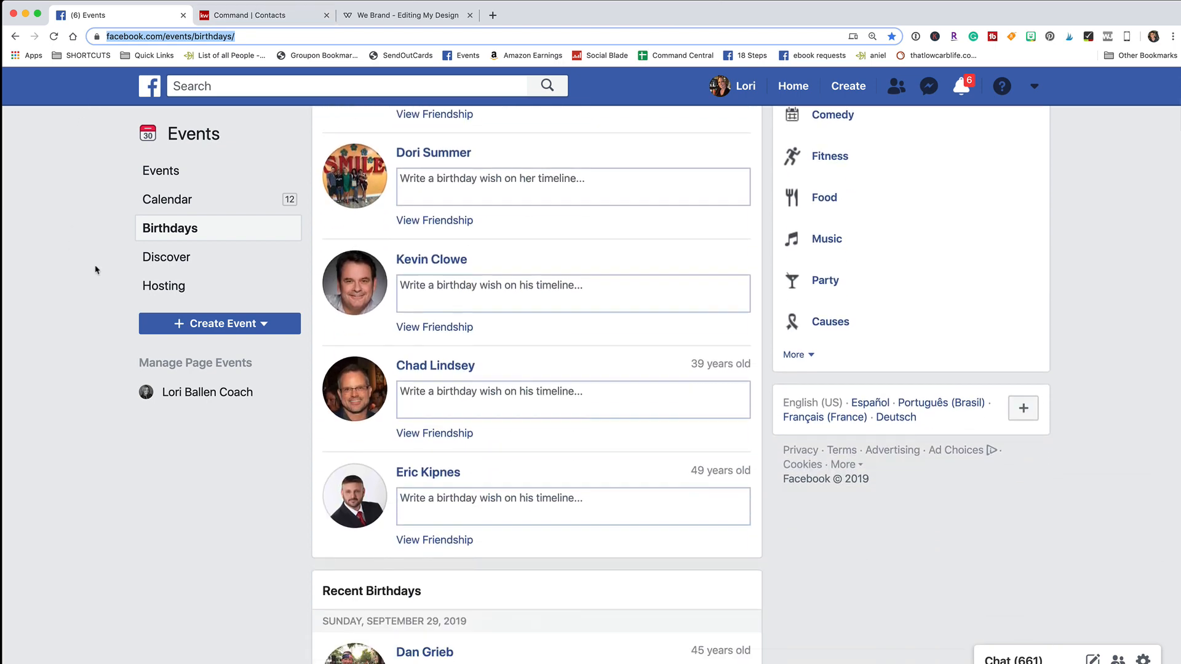
scroll(96, 268, "down", 3)
scroll(99, 267, "down", 12)
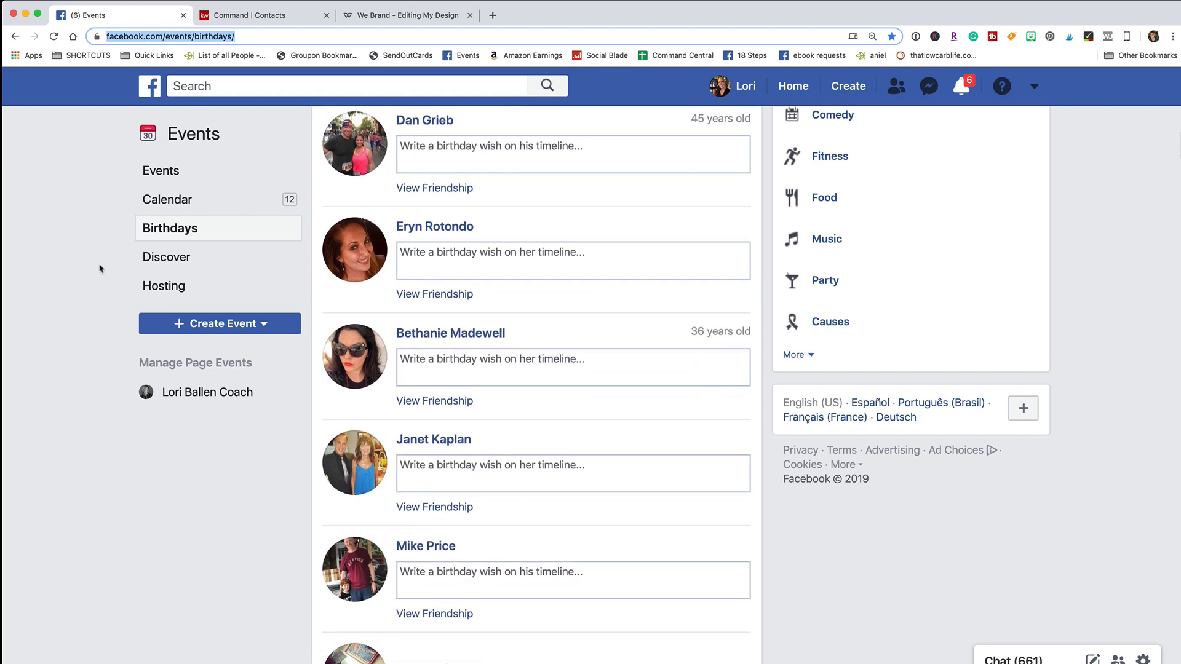
scroll(100, 268, "down", 5)
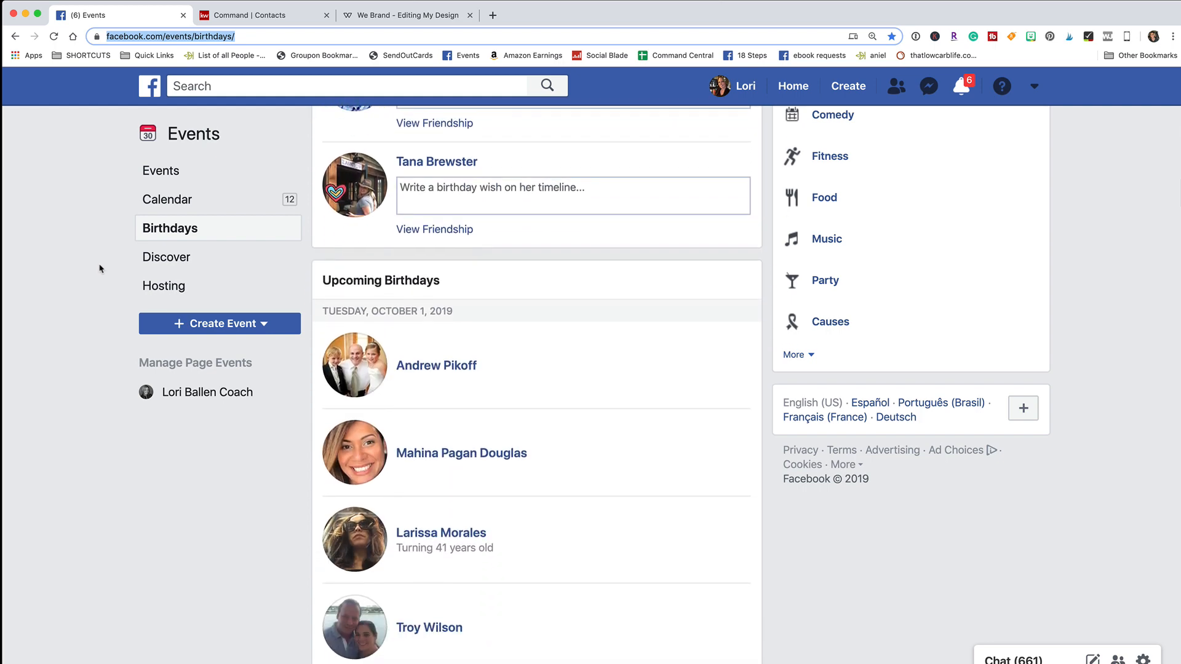
scroll(100, 269, "down", 10)
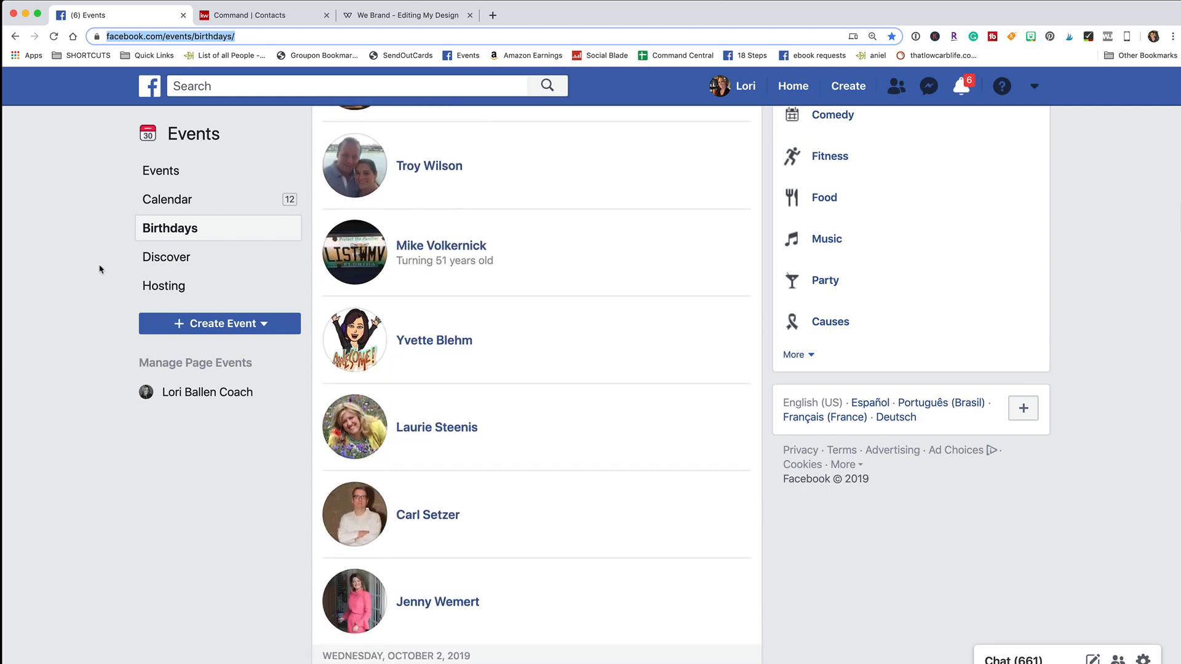
scroll(103, 270, "up", 20)
scroll(106, 270, "up", 10)
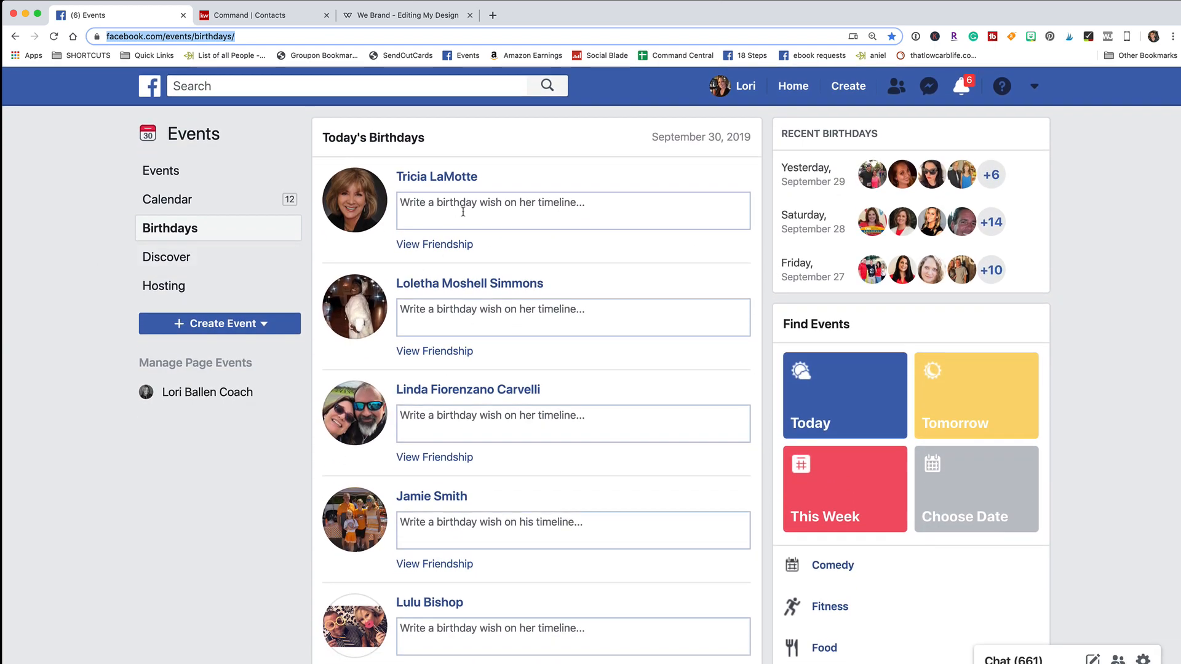
scroll(463, 212, "down", 1)
scroll(465, 209, "up", 1)
Step: Open the profile of the first friend under Today's Birthdays, and switch back to the birthday design in We Brand
left_click(437, 181)
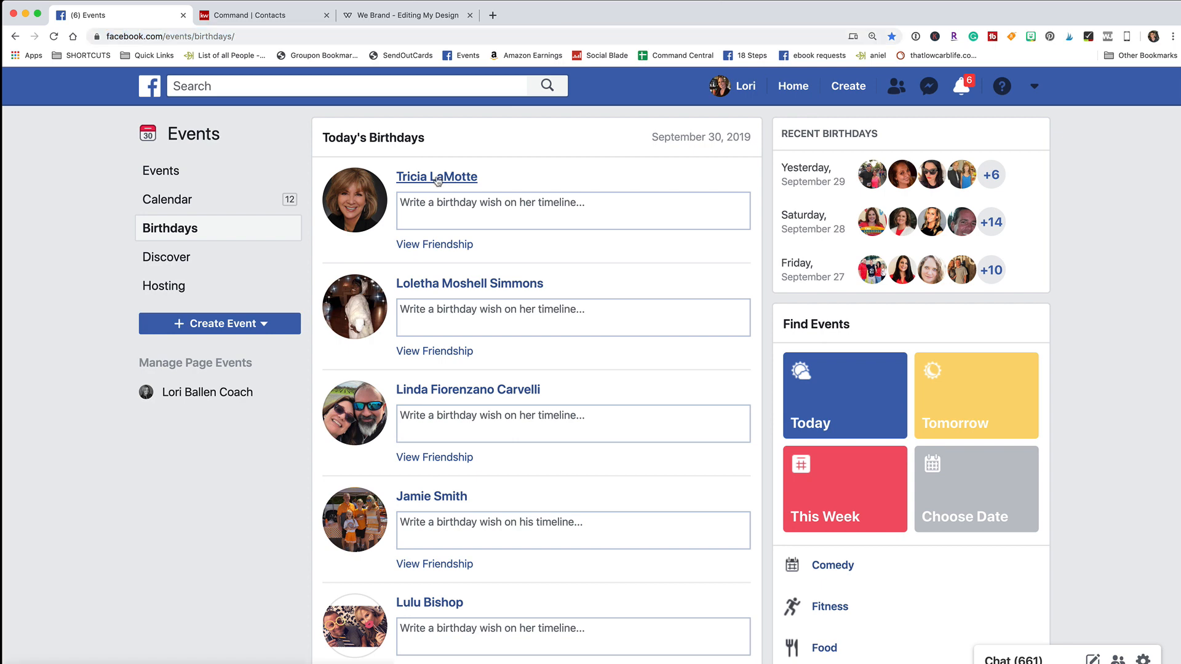
left_click(405, 16)
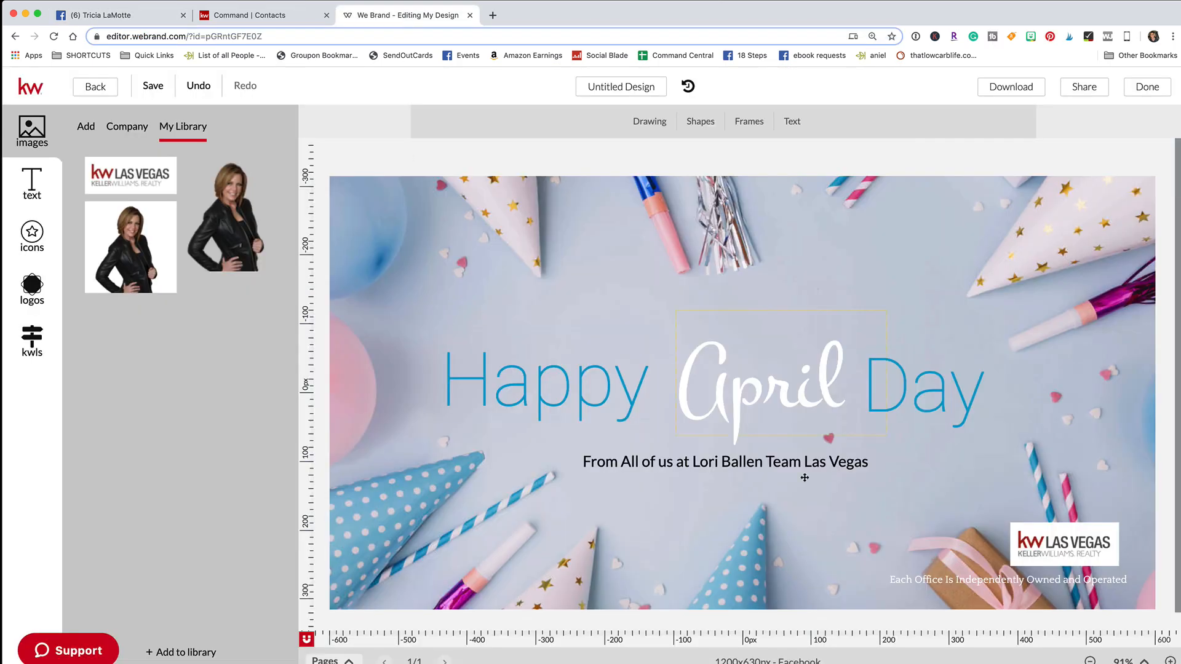
Step: Replace the name in the birthday greeting with the Facebook friend's first name
left_click(797, 407)
left_click(839, 395)
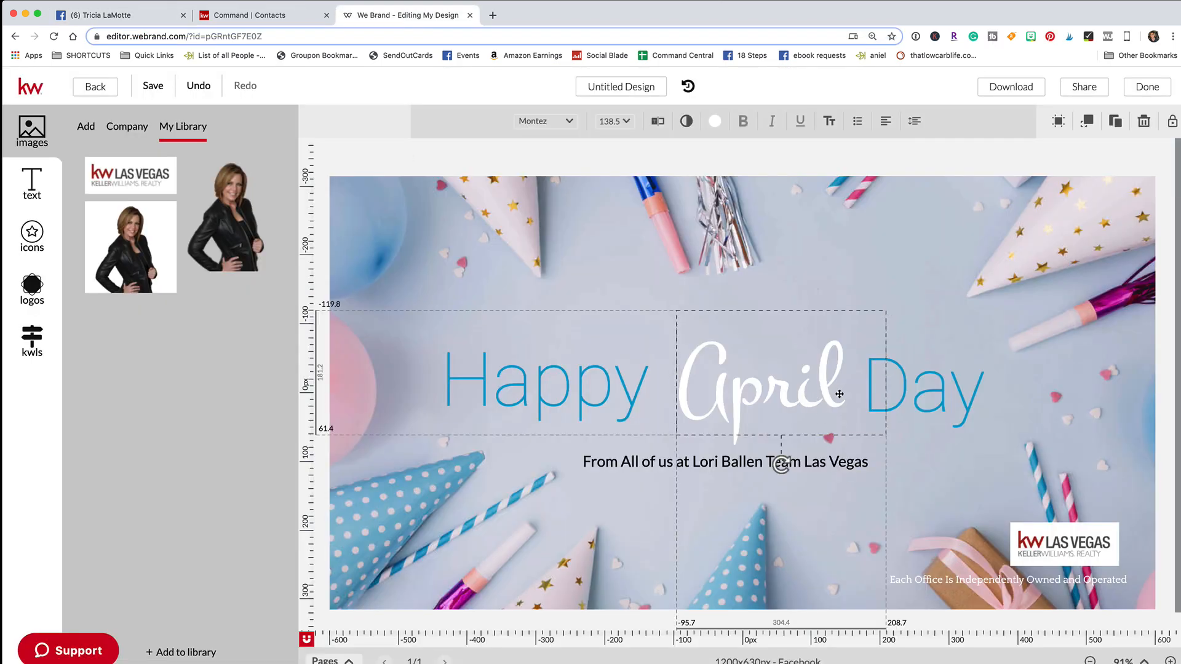
left_click_drag(677, 390, 854, 388)
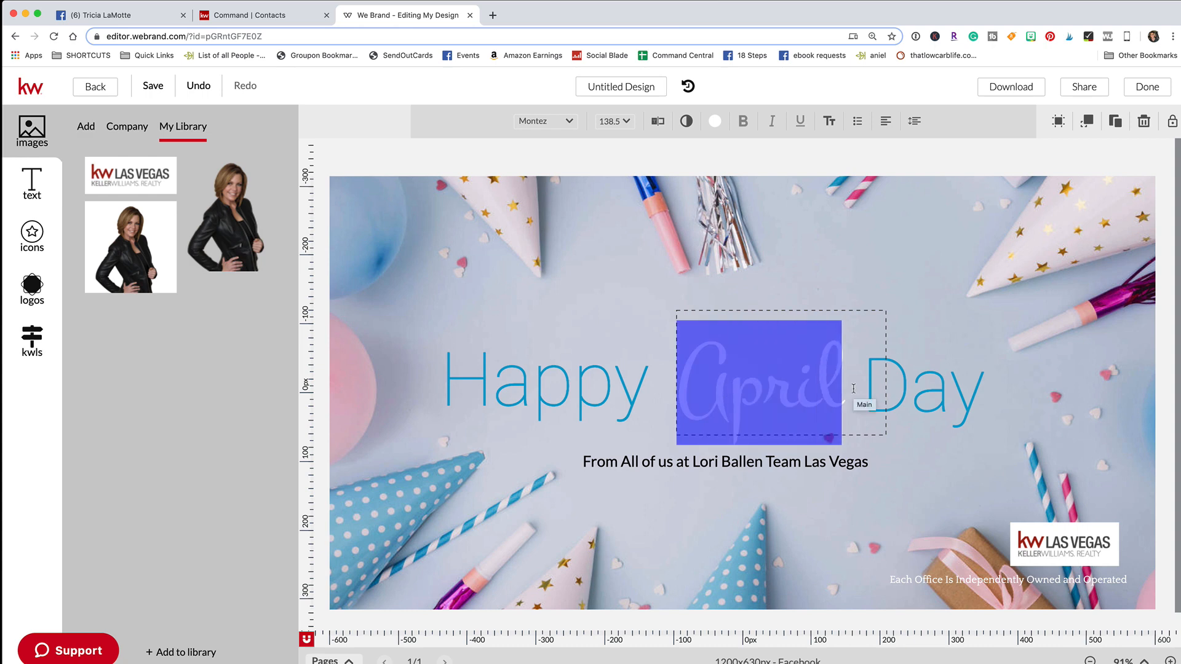
type("Trici")
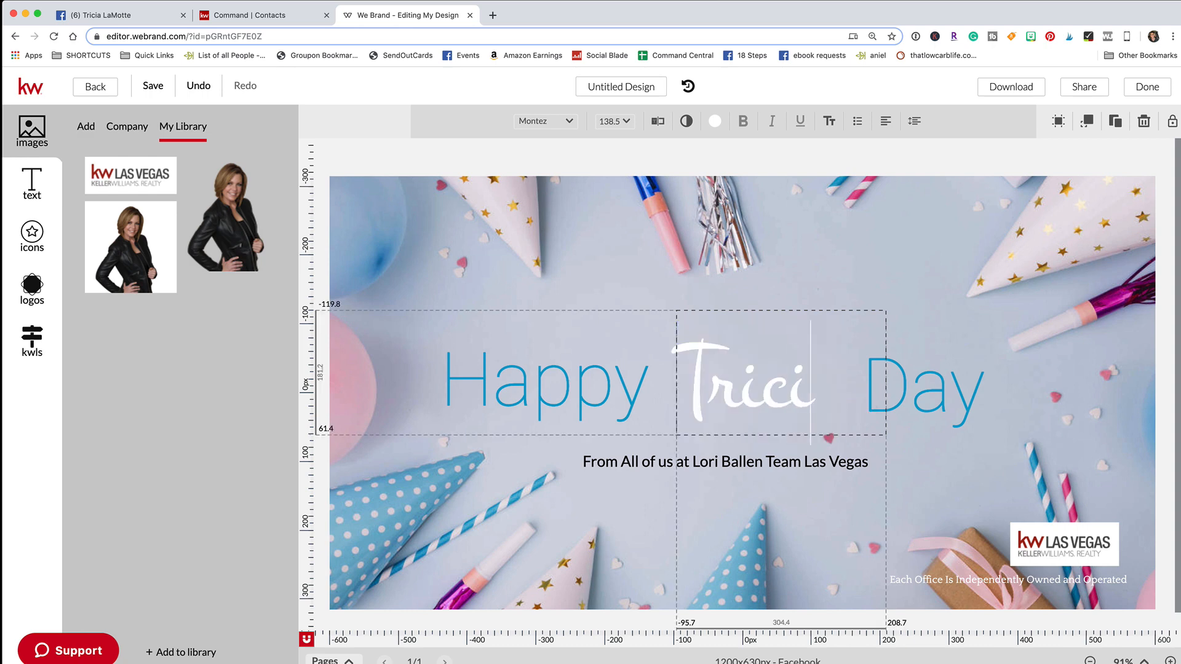
type("a")
key("Escape")
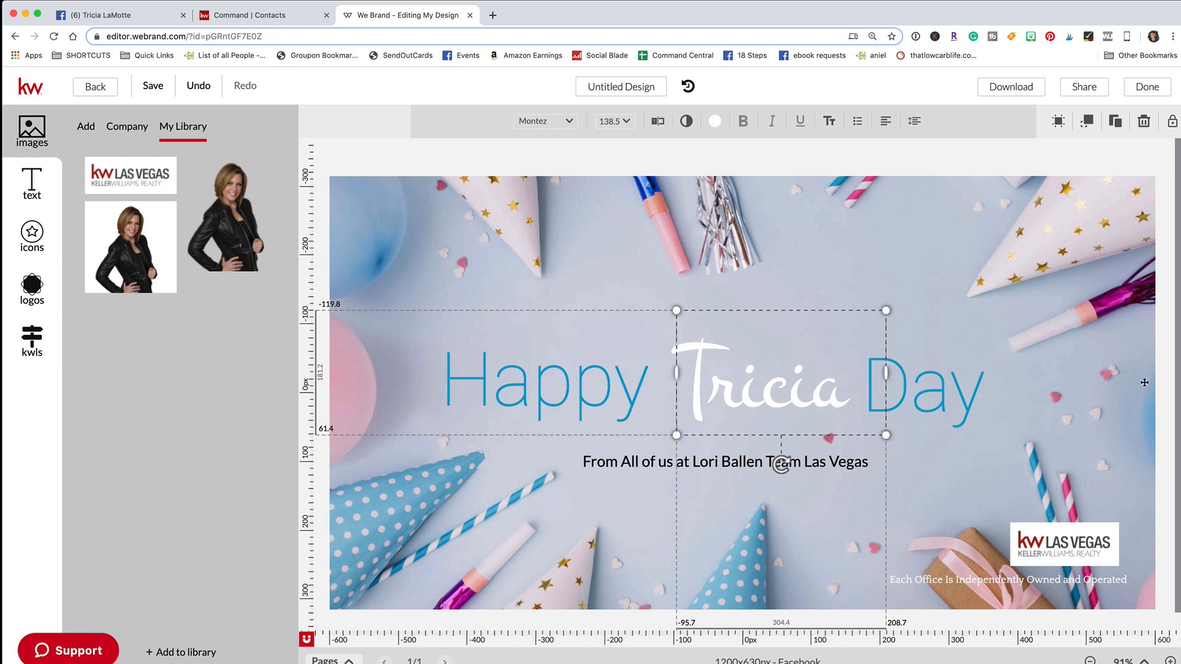
left_click(1160, 425)
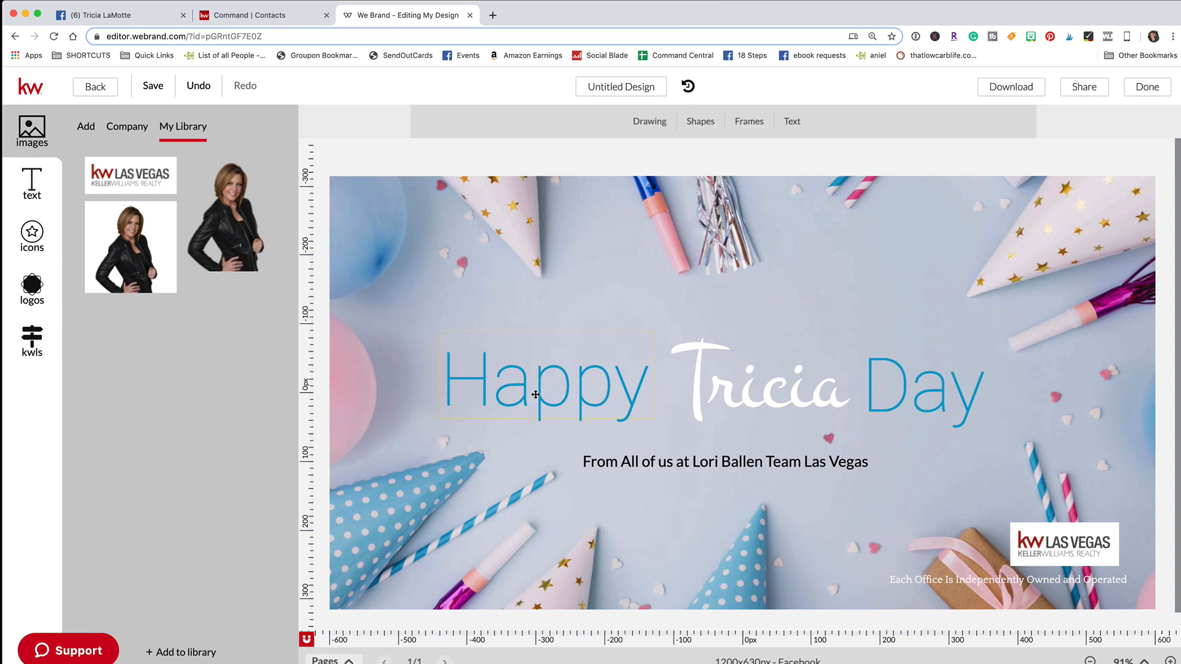
Step: Shift "Happy" left to start at about -473 px, and move the name and "Day" left to close up the greeting
left_click_drag(542, 395, 517, 396)
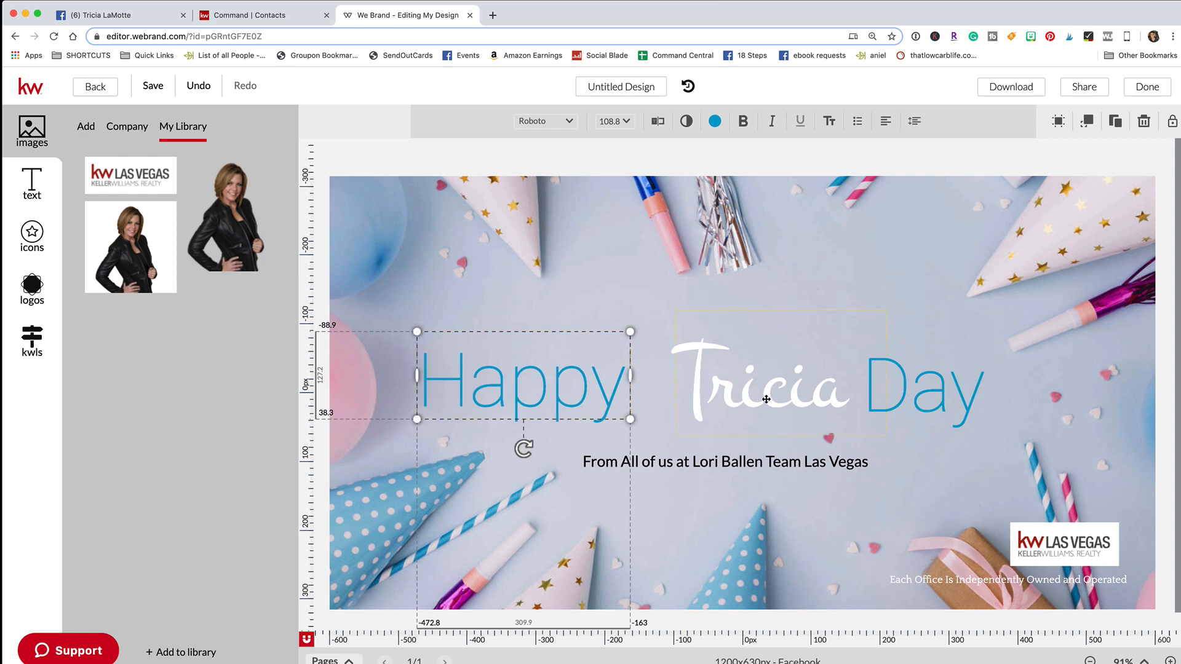
left_click_drag(762, 400, 732, 401)
left_click_drag(871, 401, 844, 397)
left_click_drag(729, 390, 736, 391)
left_click(1166, 453)
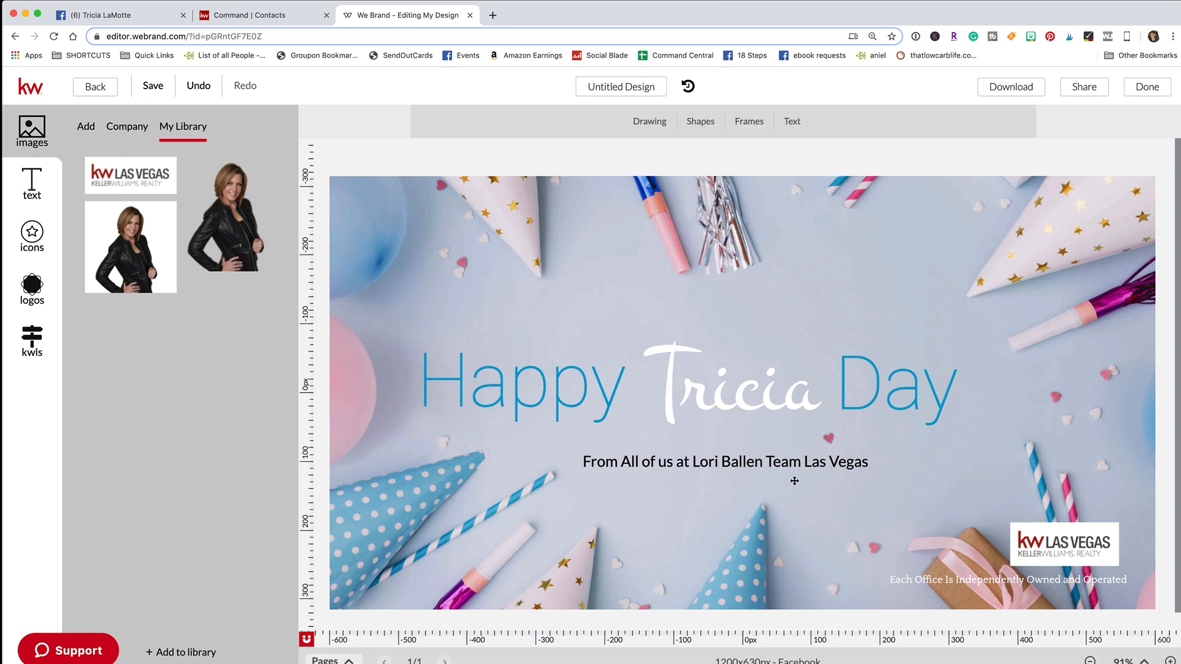
Step: Move the "From All of us at" line to about -204 px, and re-space the greeting above it with "Happy" starting at about -453 px
left_click_drag(715, 462, 734, 458)
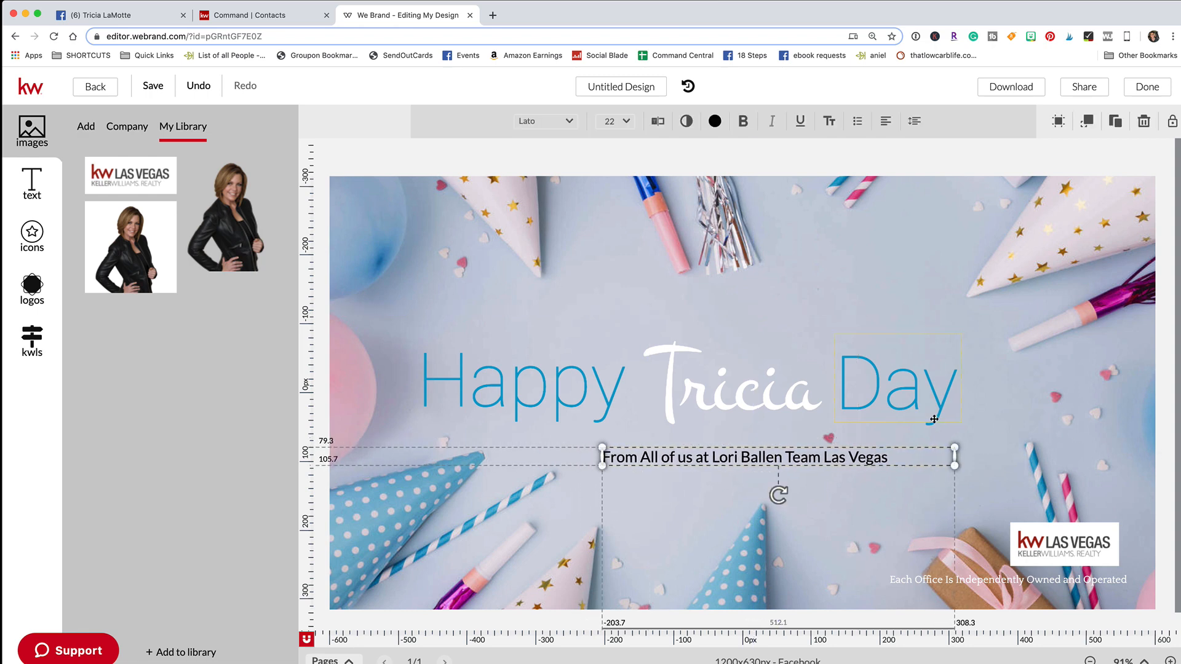
left_click_drag(919, 401, 934, 401)
left_click_drag(797, 395, 803, 396)
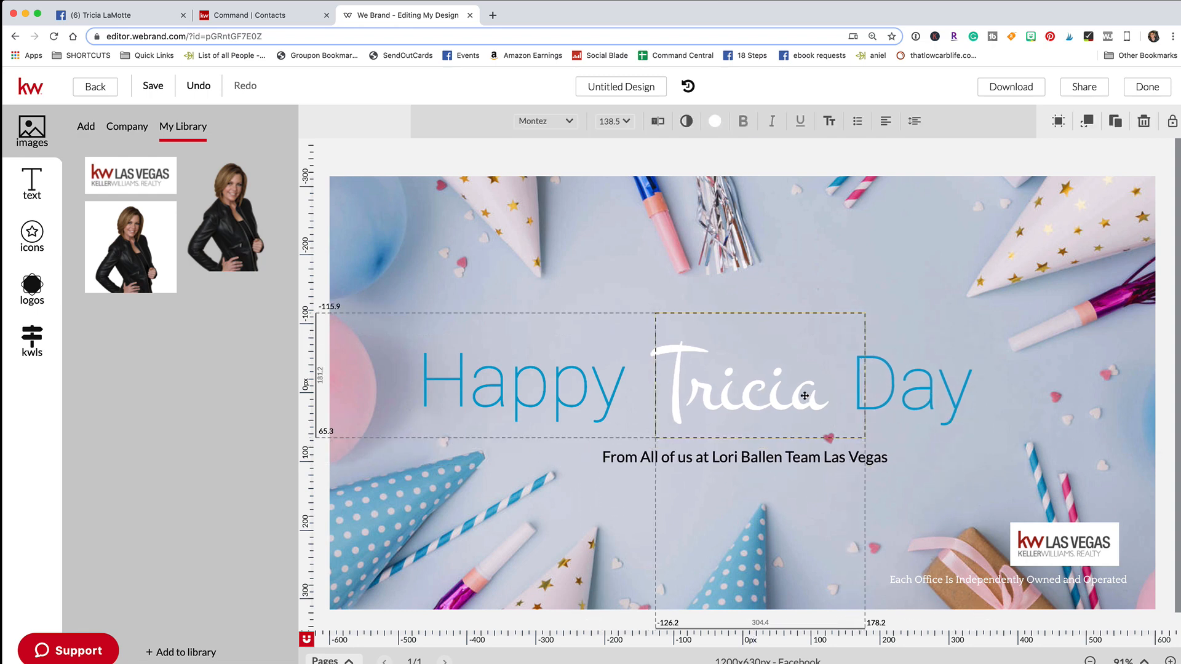
left_click_drag(603, 401, 616, 400)
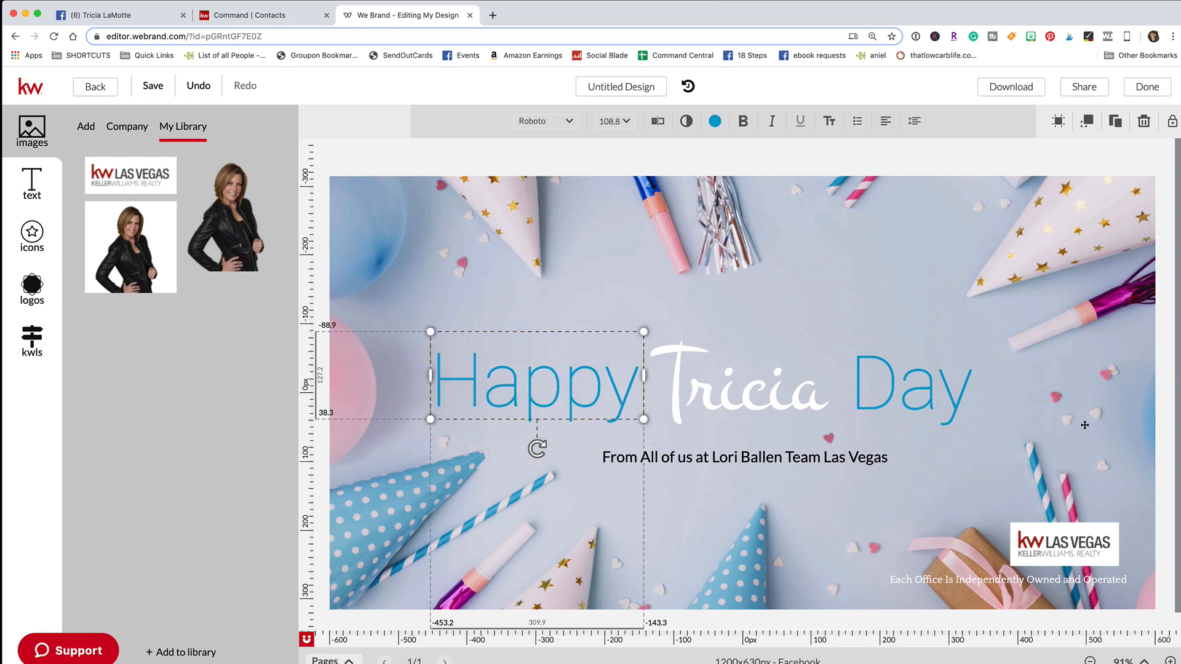
left_click(1162, 423)
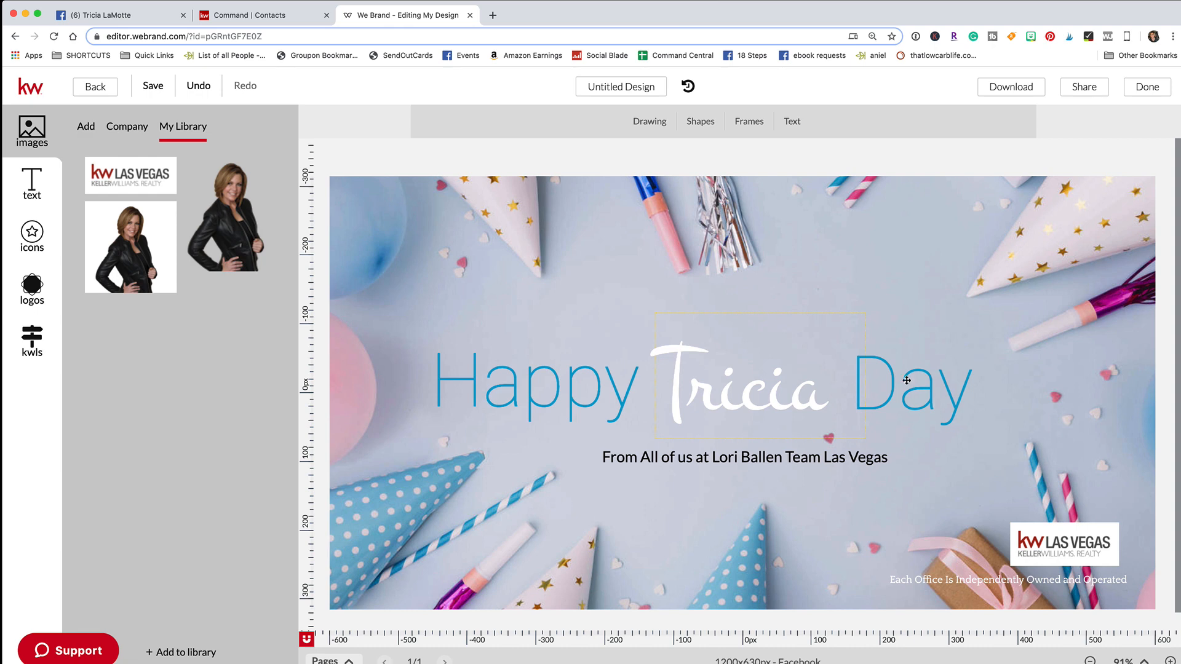
Step: Try the library's white-background agent photo in the design's lower-left corner, and remove it
left_click(1009, 86)
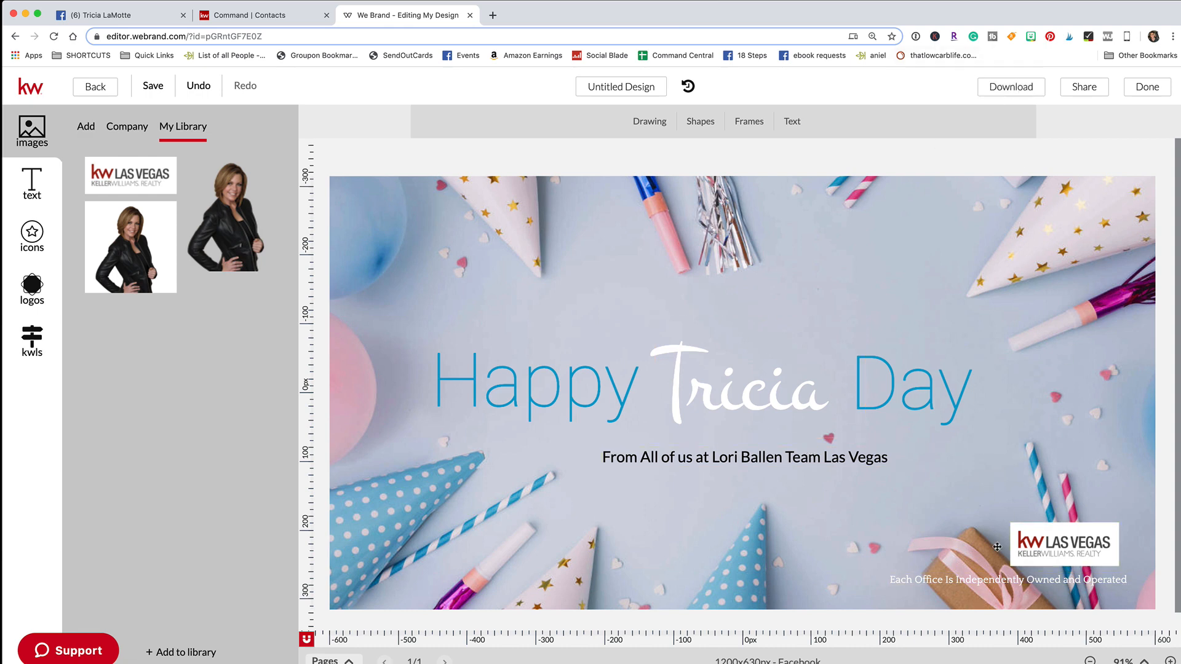
left_click(1009, 93)
left_click(142, 275)
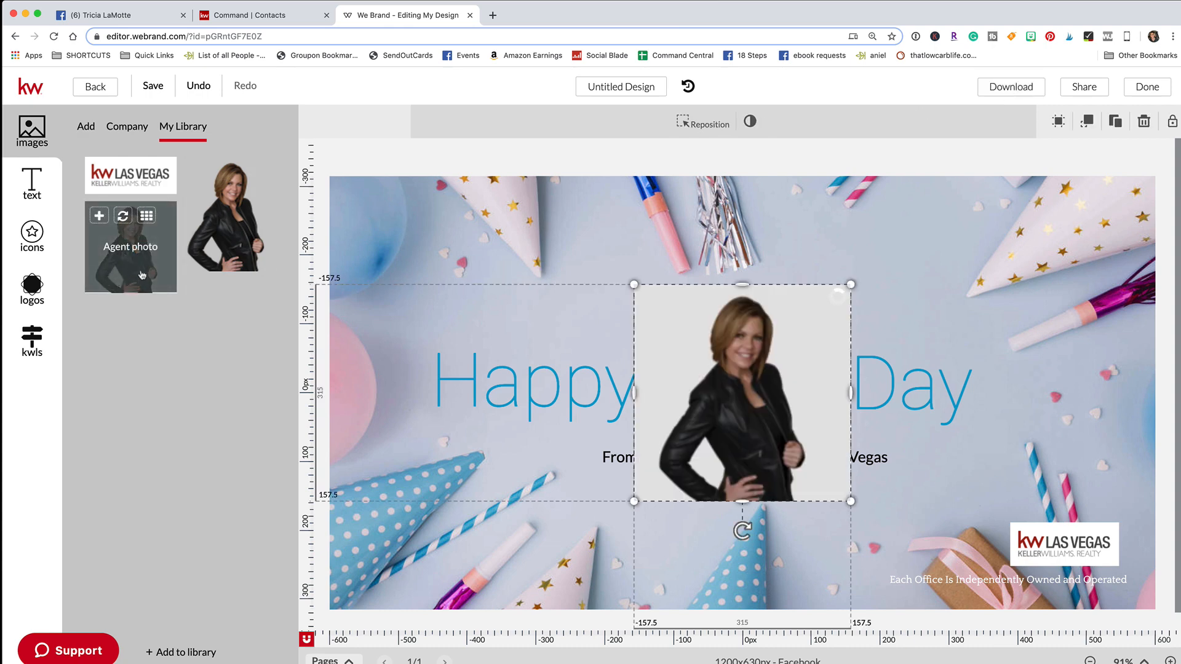
left_click_drag(776, 347, 473, 461)
key("Delete")
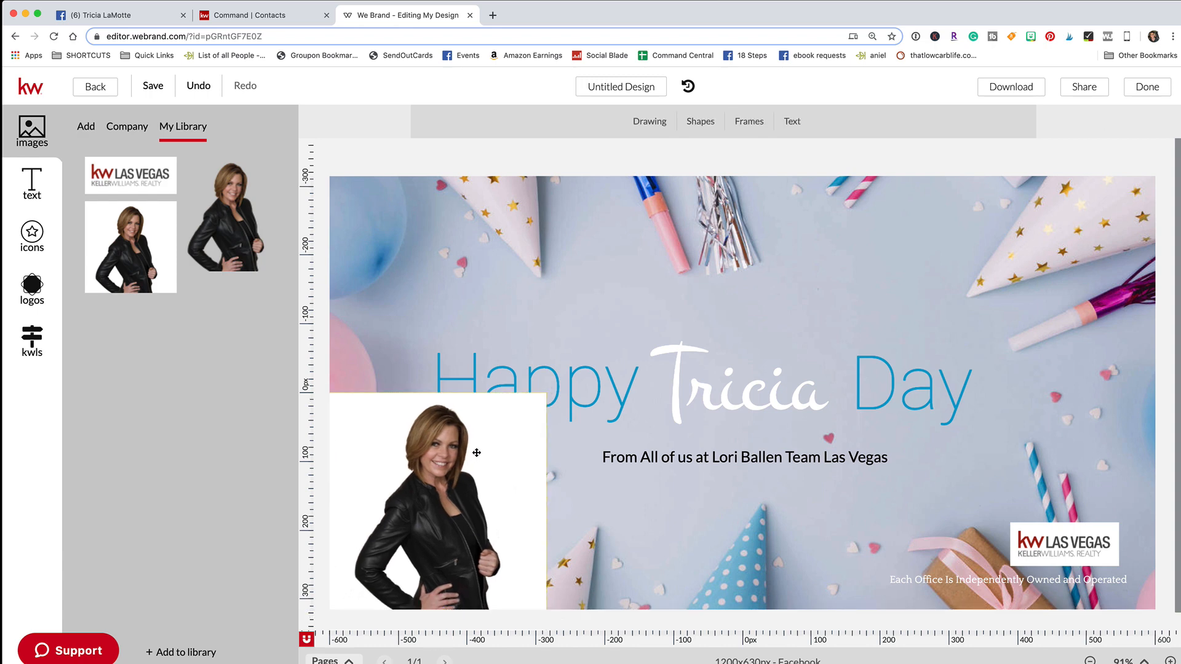
left_click(444, 430)
key("Delete")
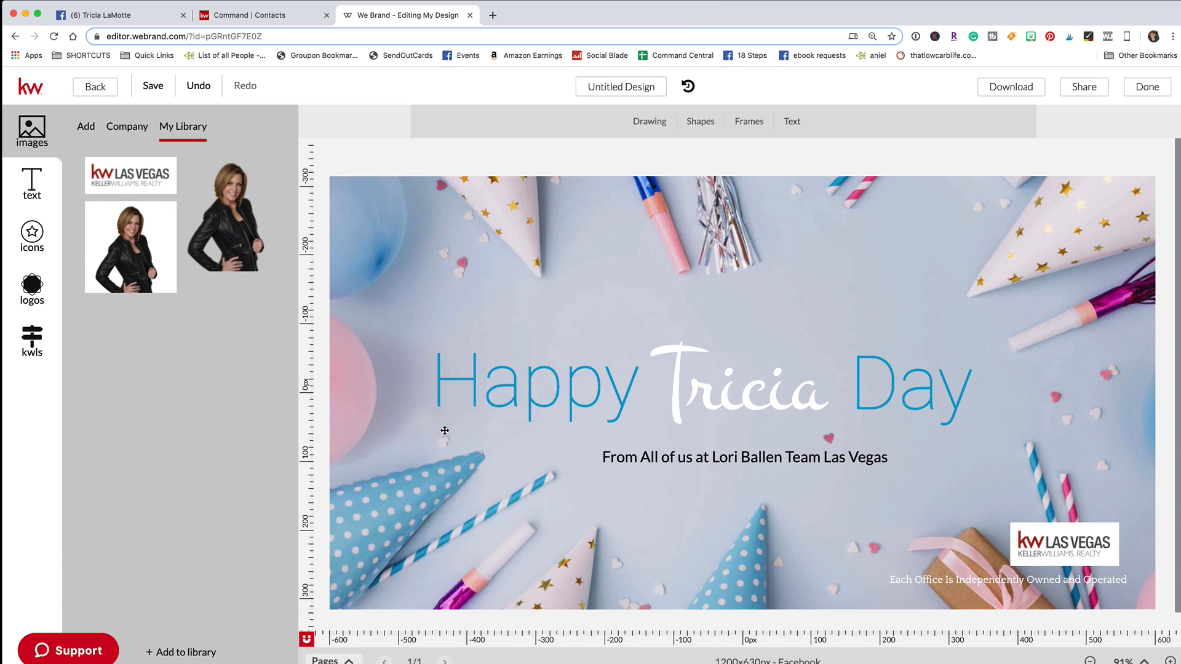
Step: Try the cut-out agent photo over the greeting and the white-background one beside it, and delete both along with their image placeholders
left_click(251, 259)
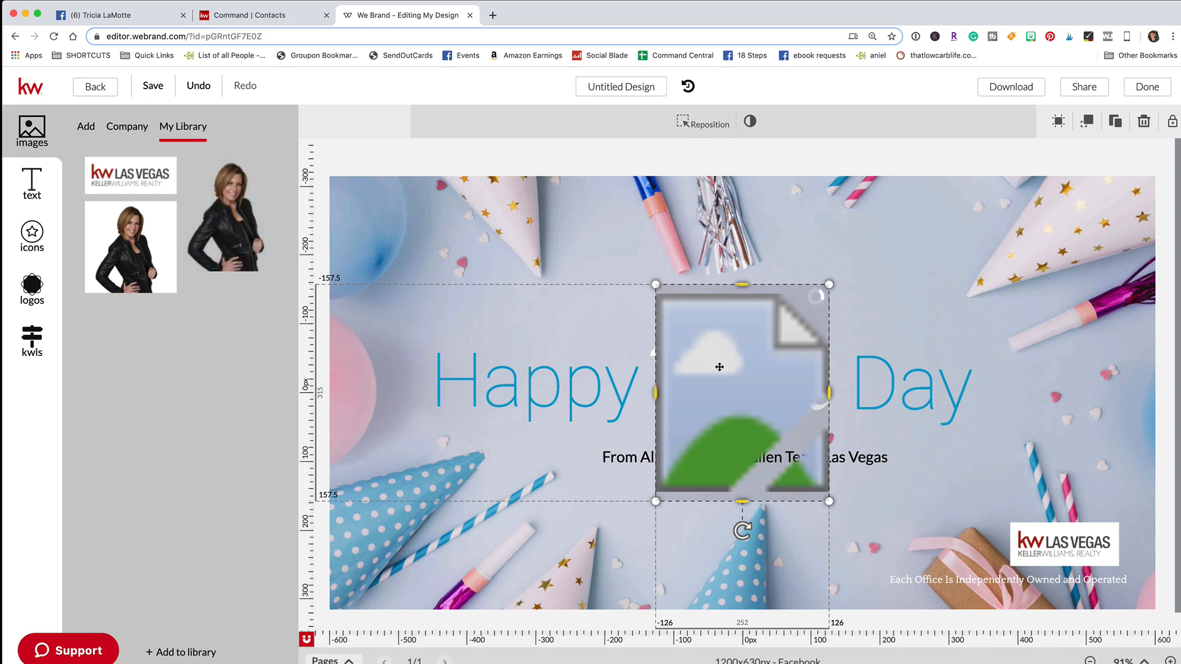
mouse_move(719, 363)
left_mouse_down()
mouse_move(804, 360)
mouse_move(720, 363)
mouse_move(728, 371)
left_mouse_up()
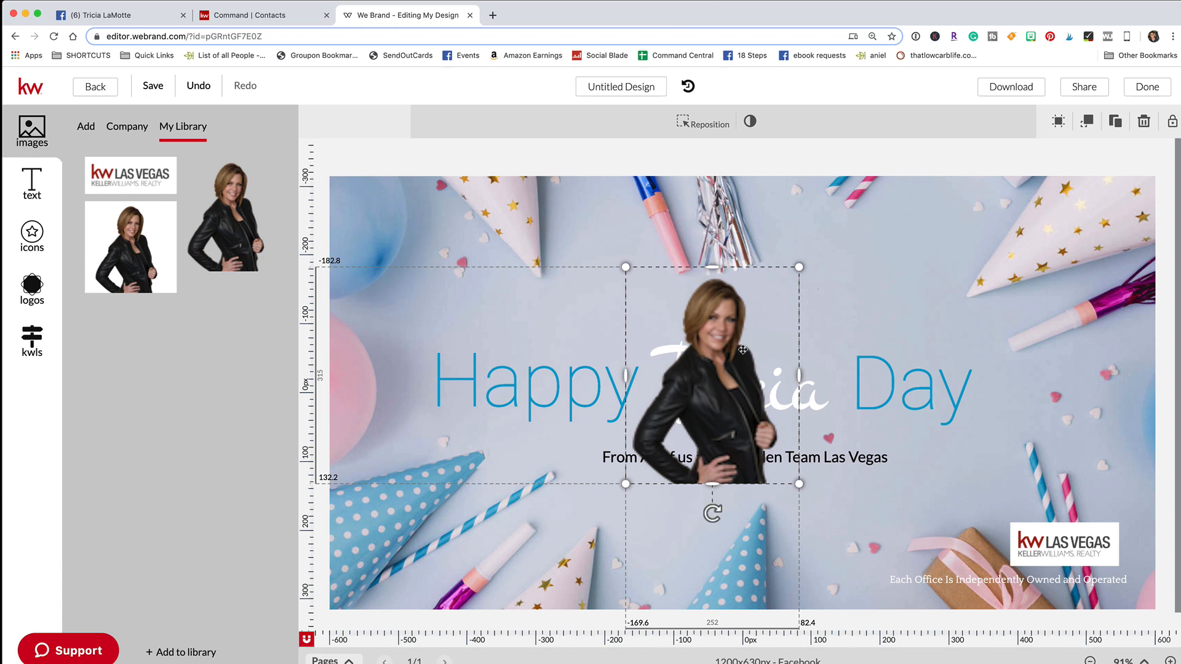
key("Delete")
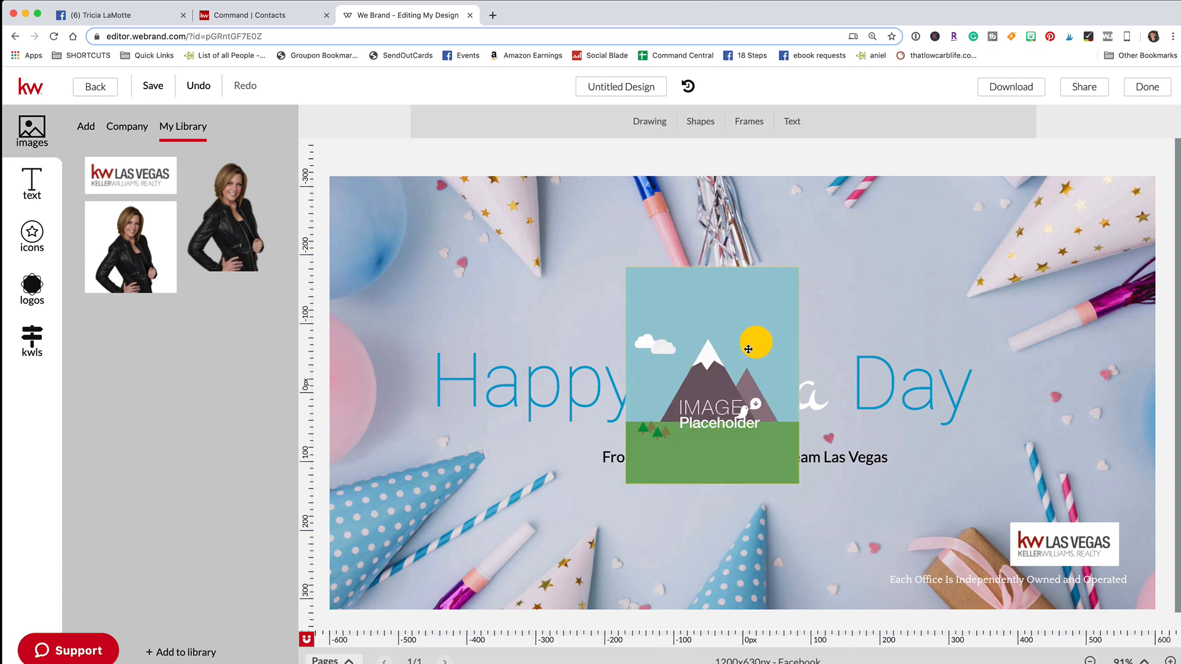
left_click(135, 249)
left_click_drag(815, 376, 561, 403)
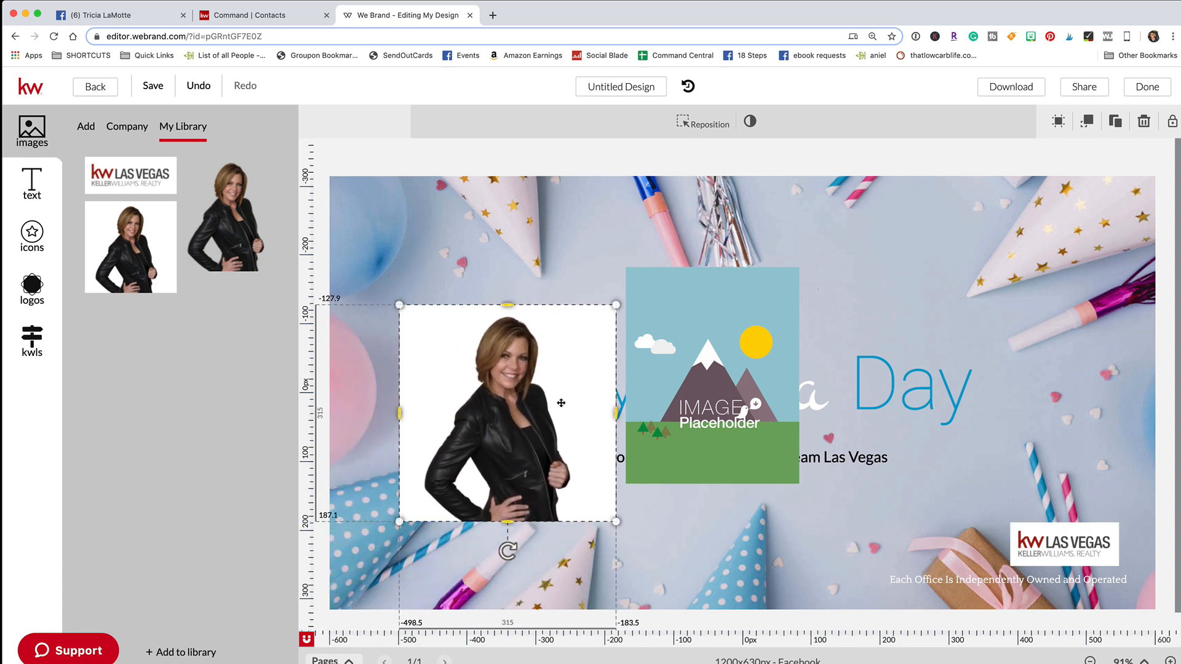
key("Delete")
left_click(737, 379)
key("Delete")
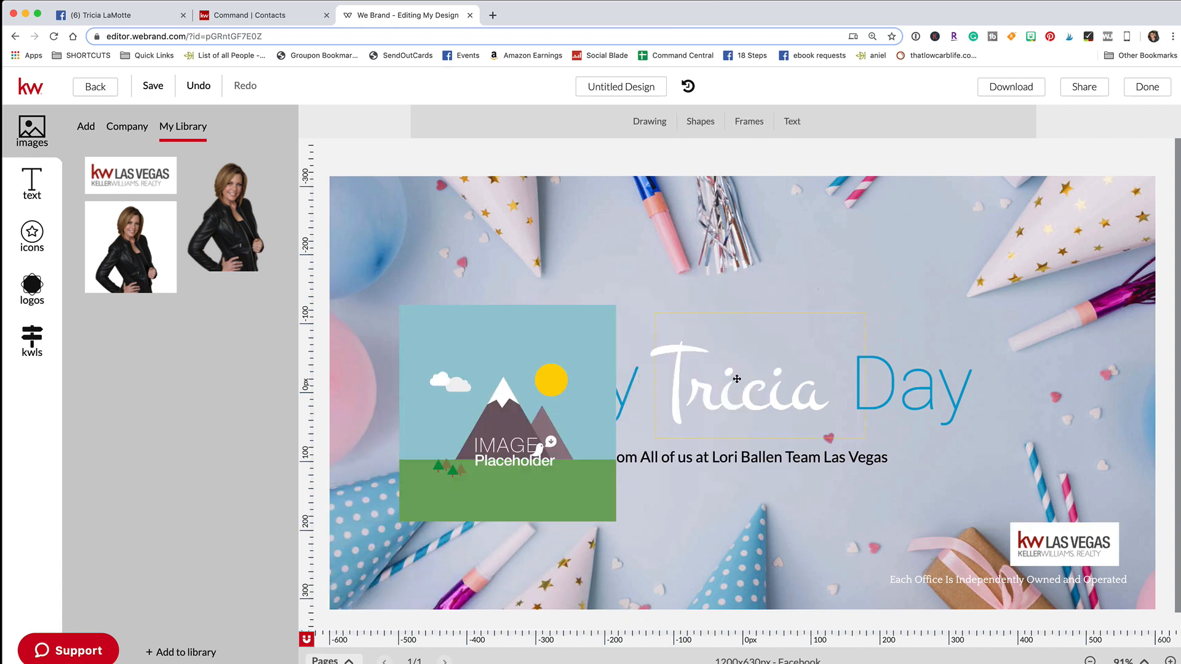
left_click(522, 396)
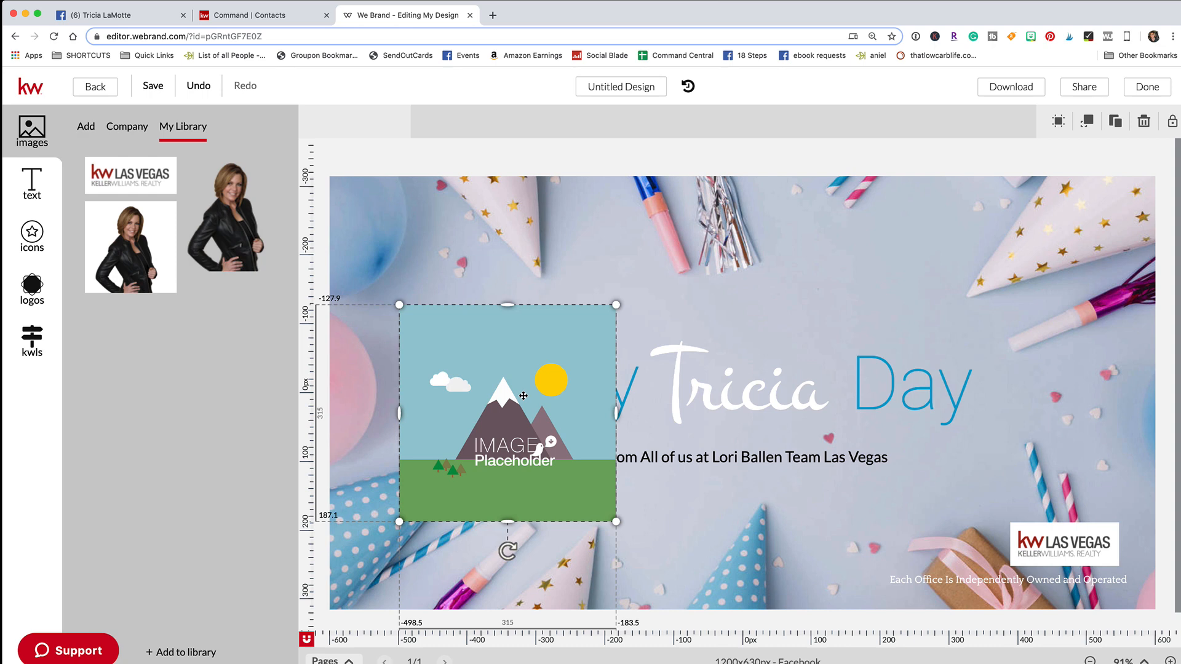
key("Delete")
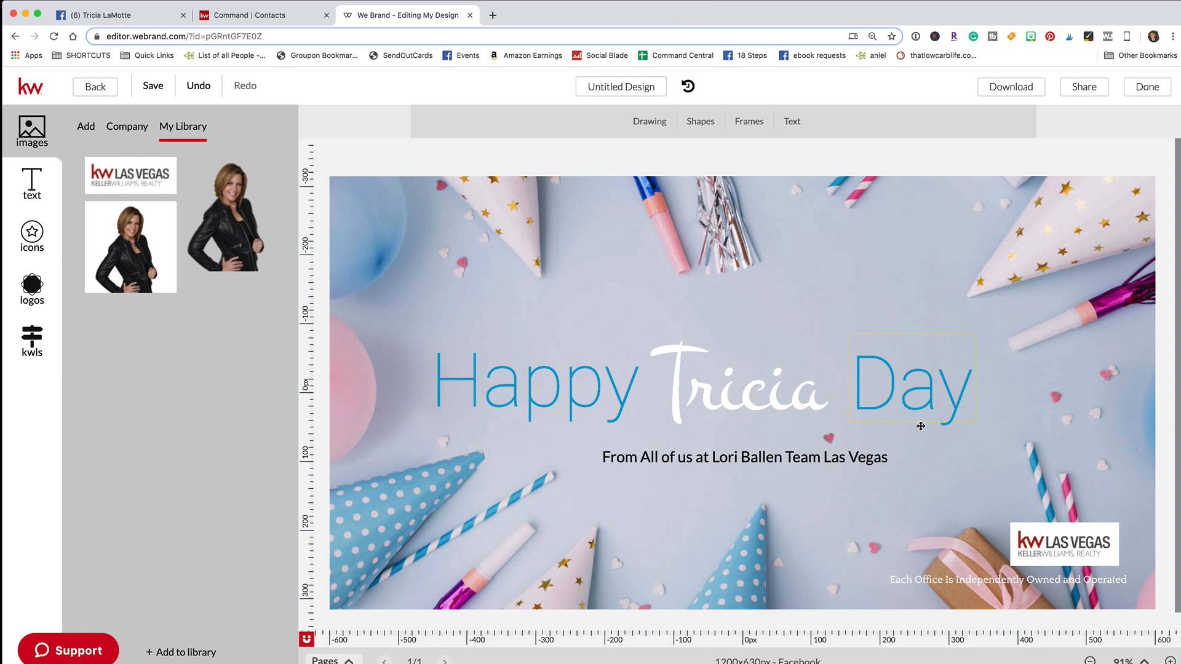
Step: Download the design as a JPEG to the Desktop, named "Happy Birthda" followed by the friend's first name
left_click(1013, 88)
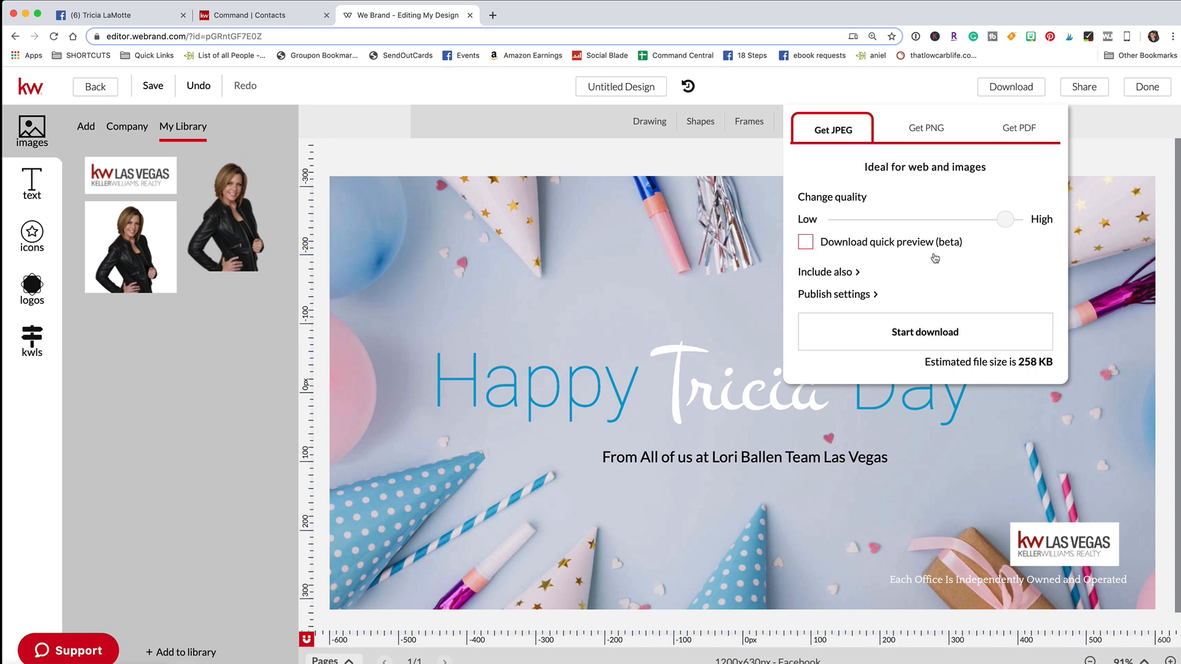
left_click(920, 331)
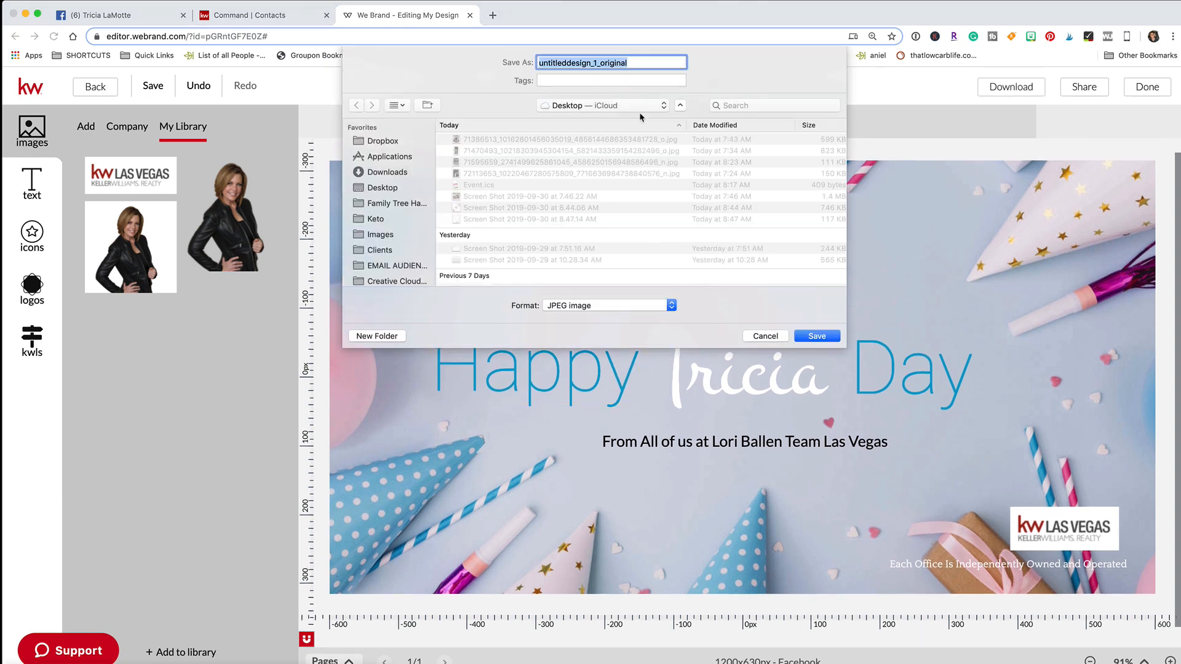
type("Happy Bi")
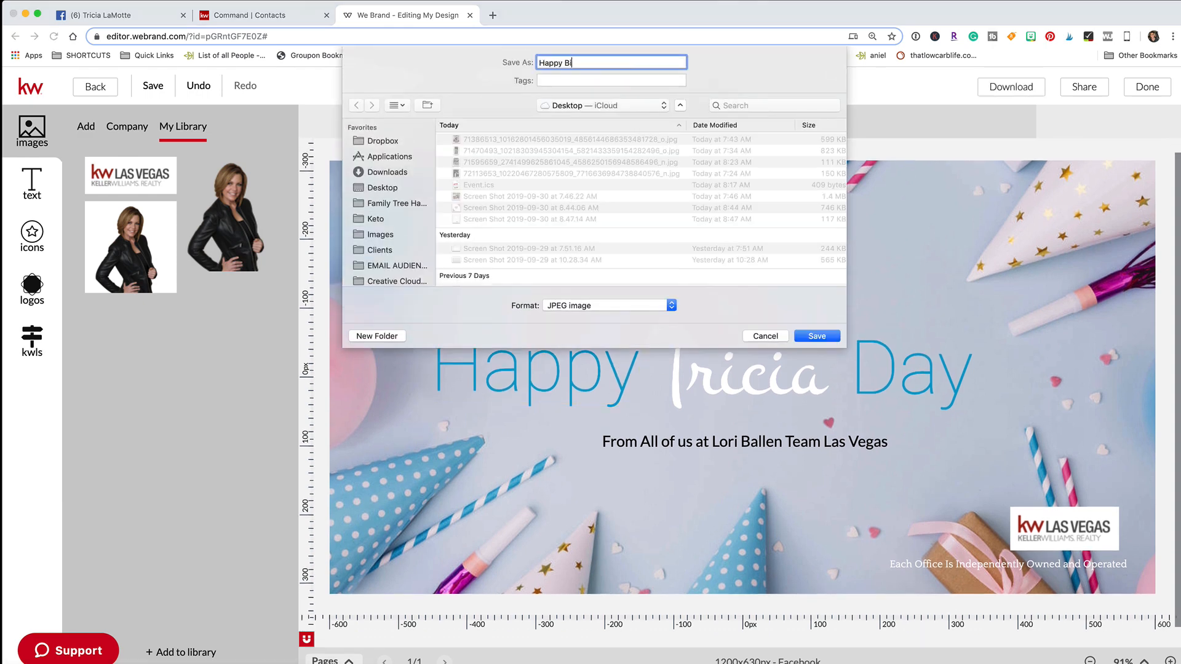
type("rthda Tricia")
left_click(813, 336)
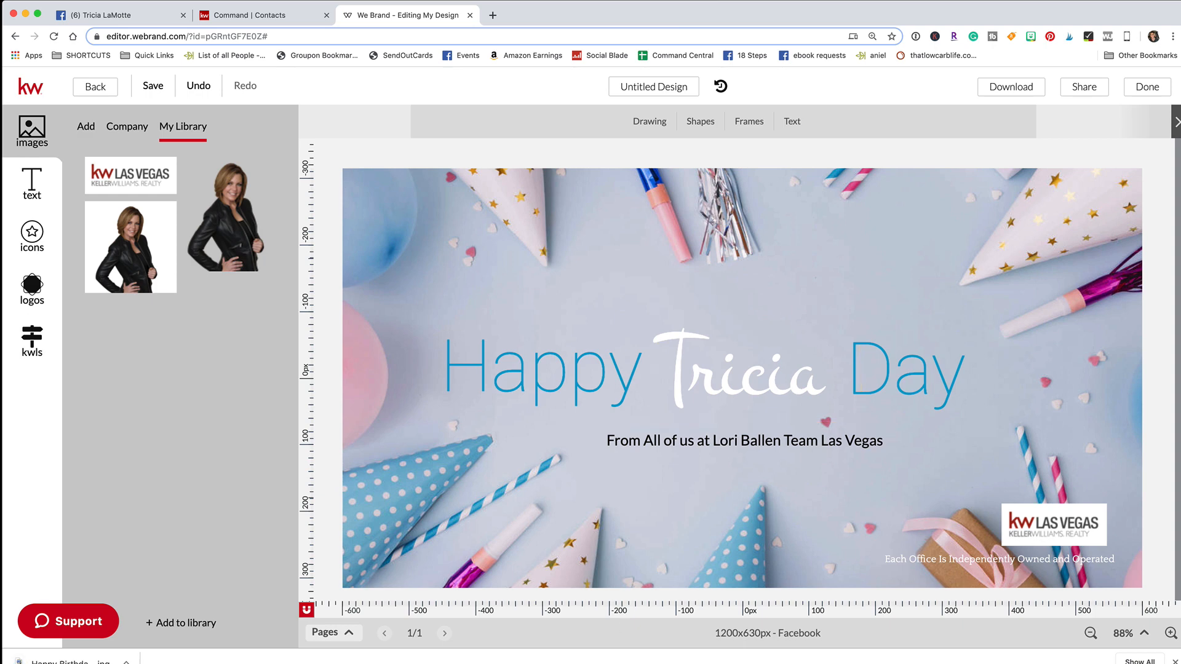
Step: Switch to the friend's Facebook profile and start a new post on the timeline
left_click(123, 15)
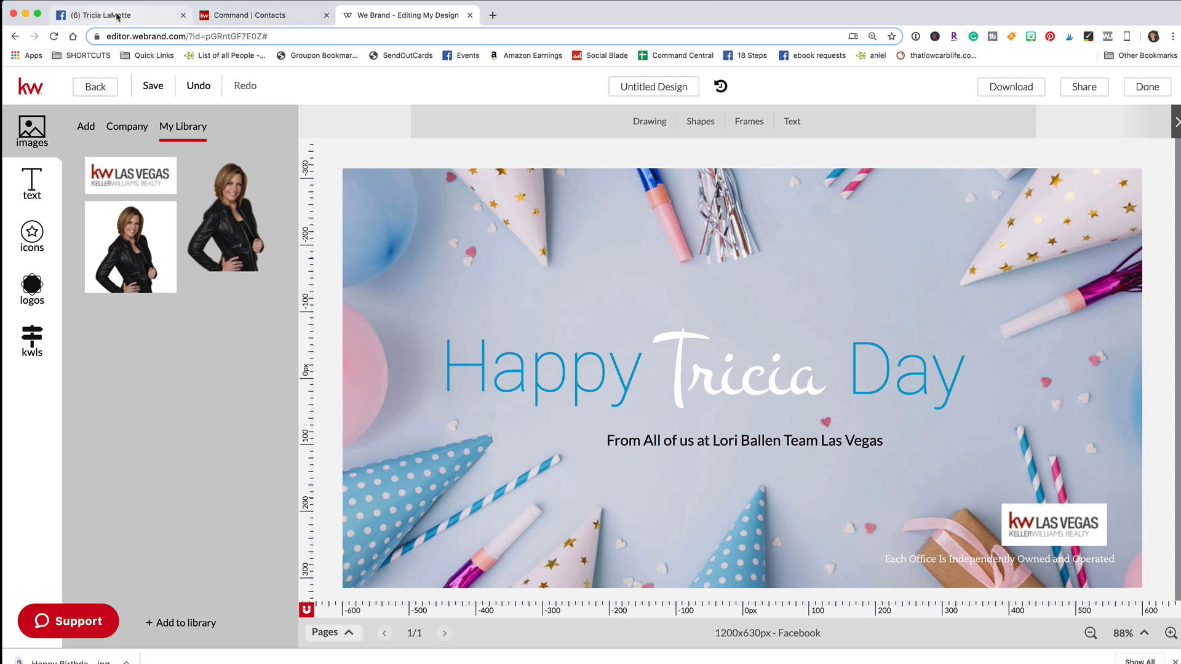
mouse_move(728, 235)
left_click(529, 356)
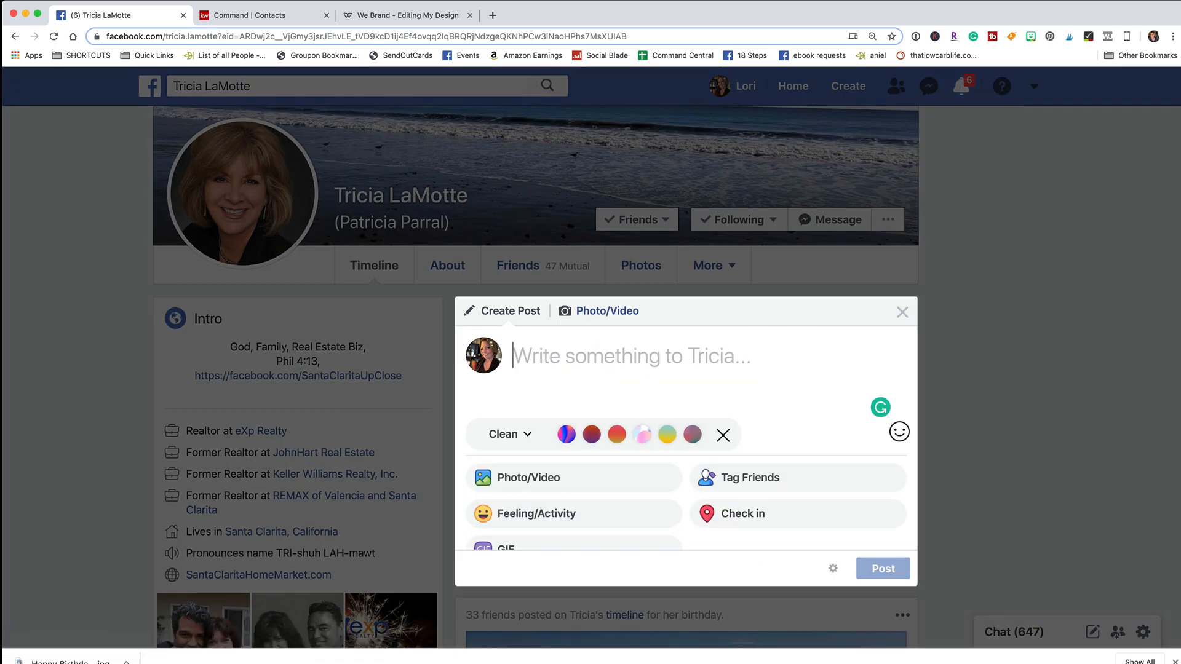
left_click(768, 663)
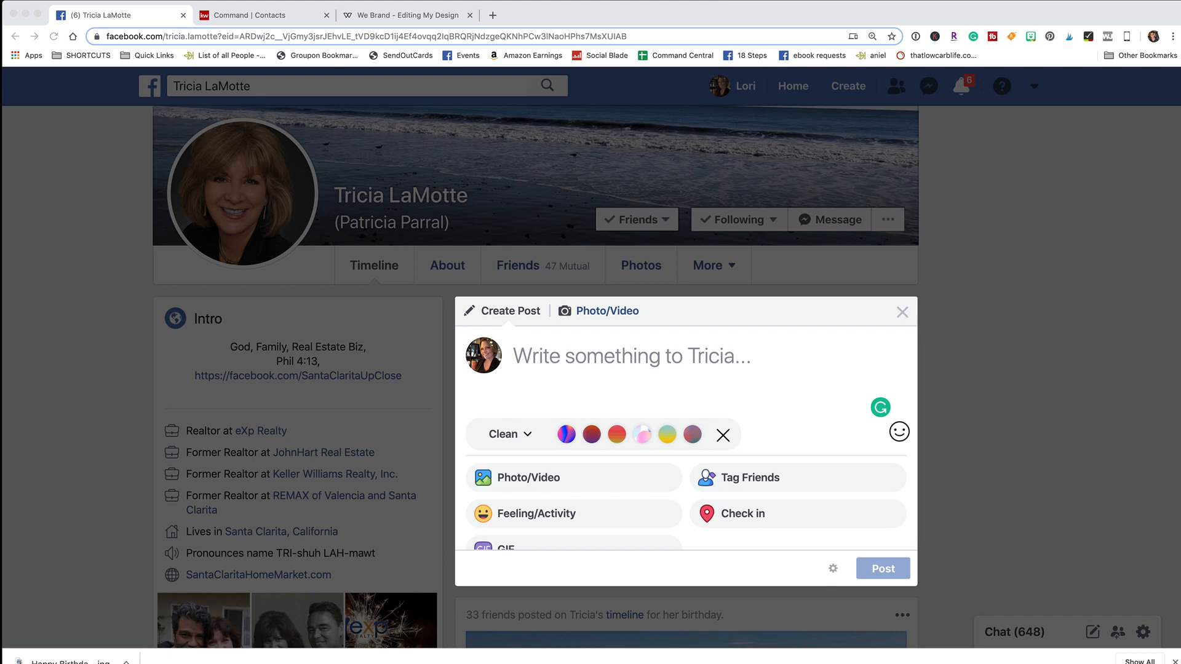
left_click(628, 361)
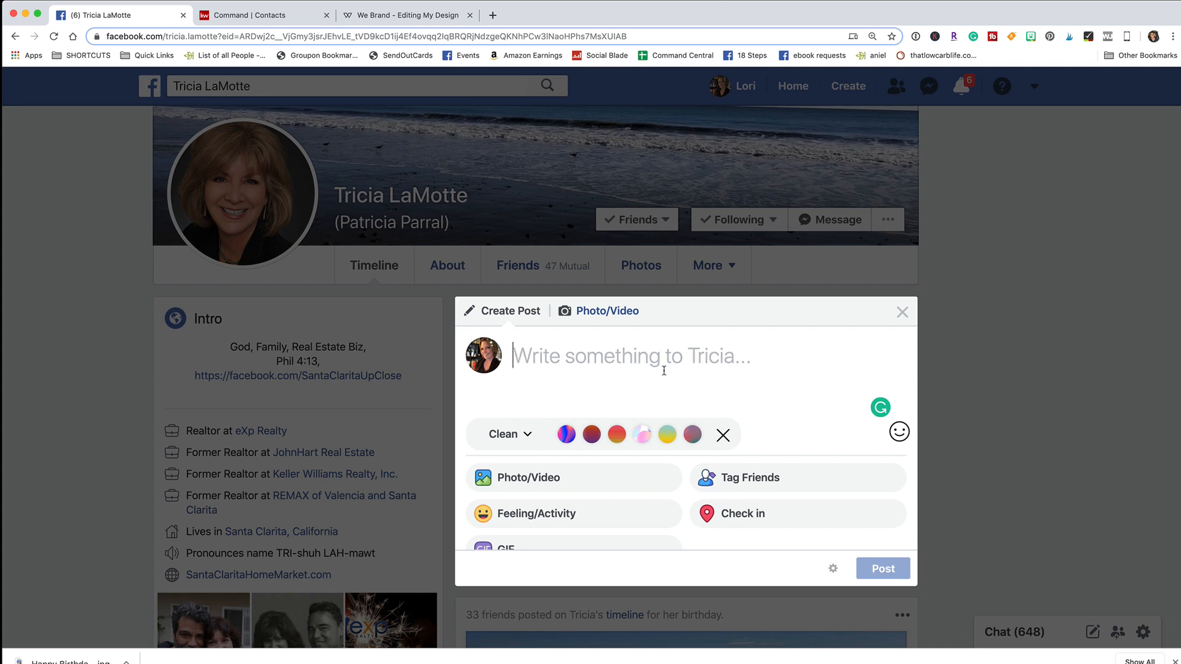
Step: Write the post message "Happy Birthday" with the friend's first name, followed by "Hope it's amazing!"
type("Happy Birthda")
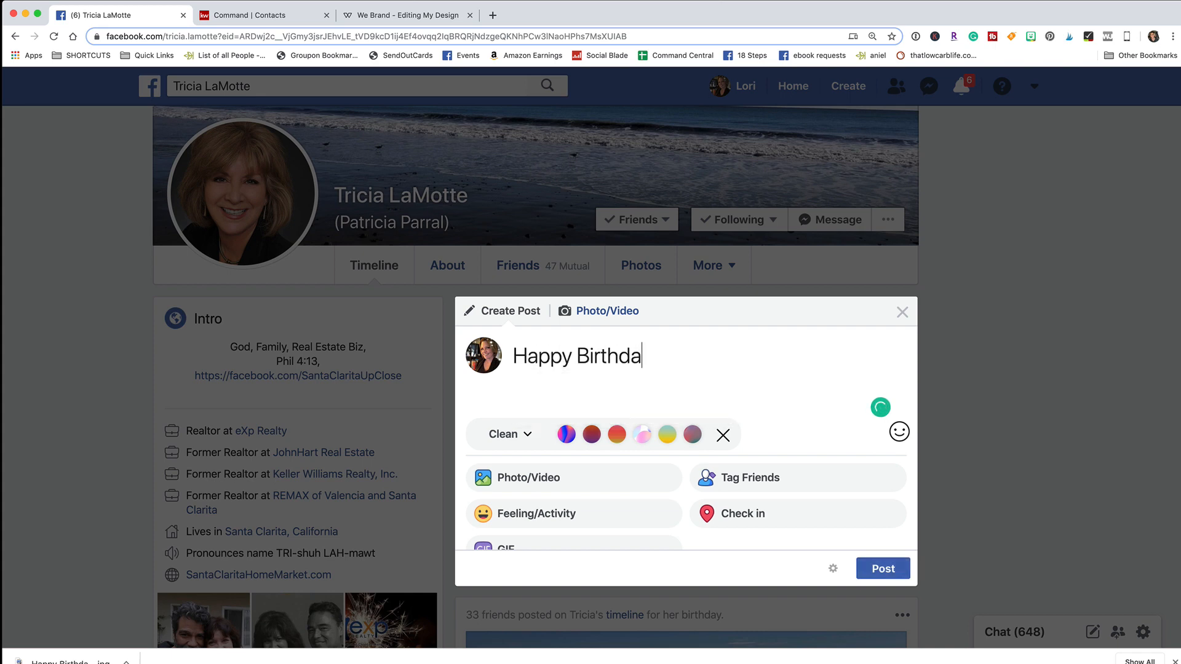
type("y Tricia! H")
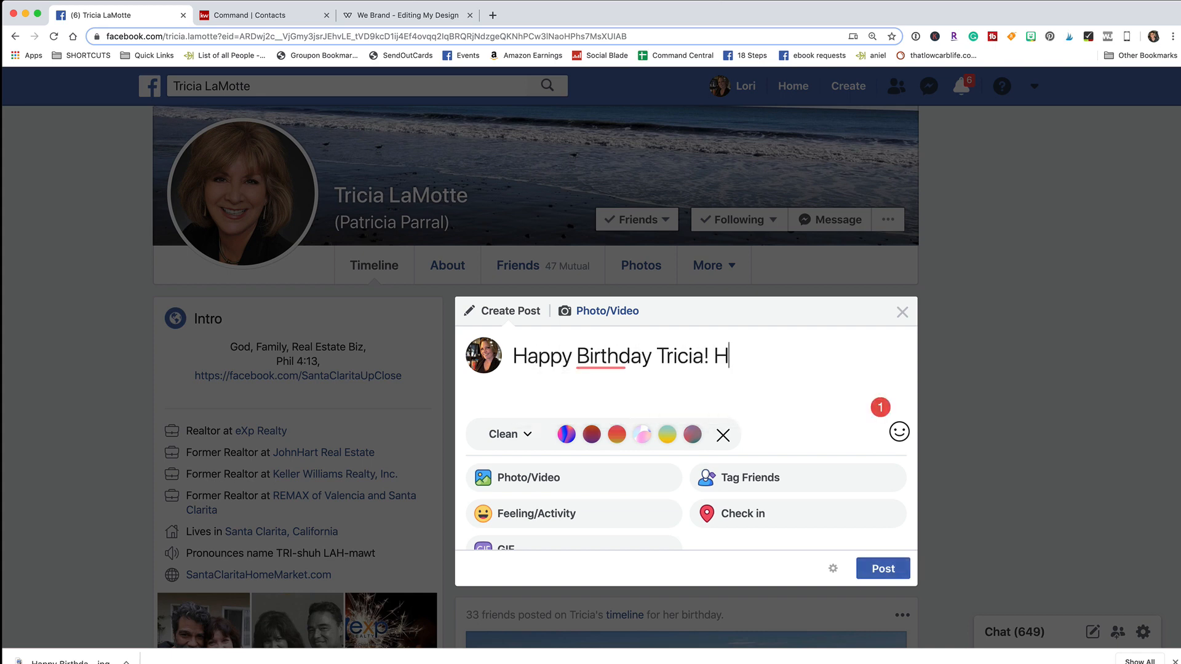
type("ope it's ama")
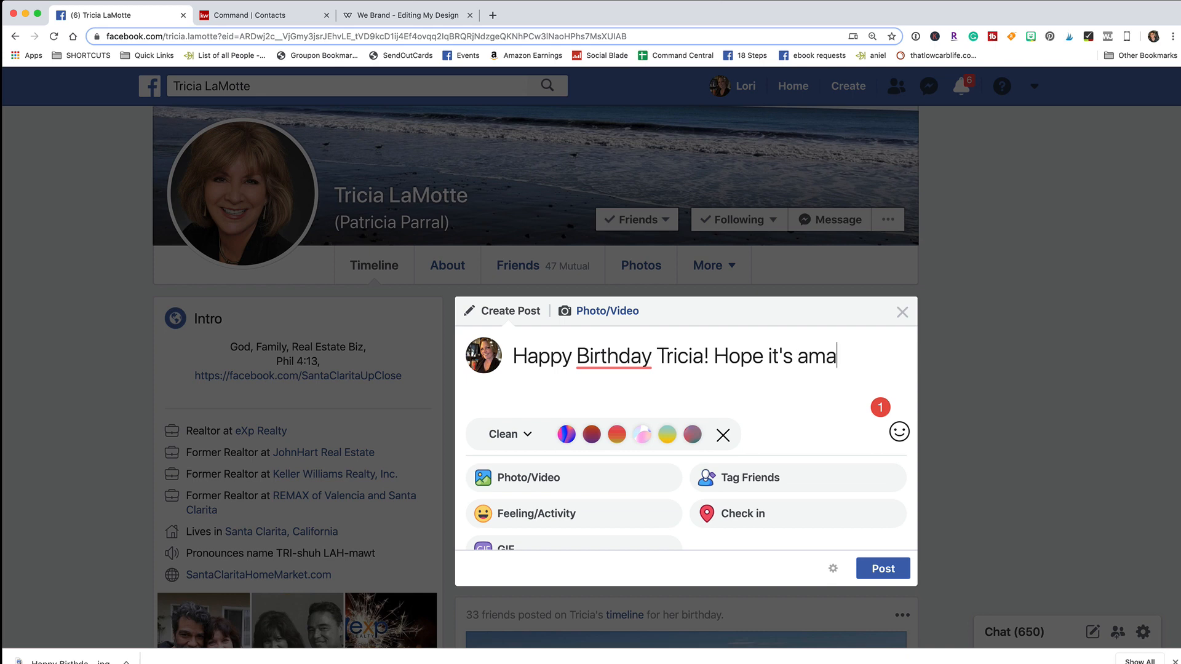
type("zing!")
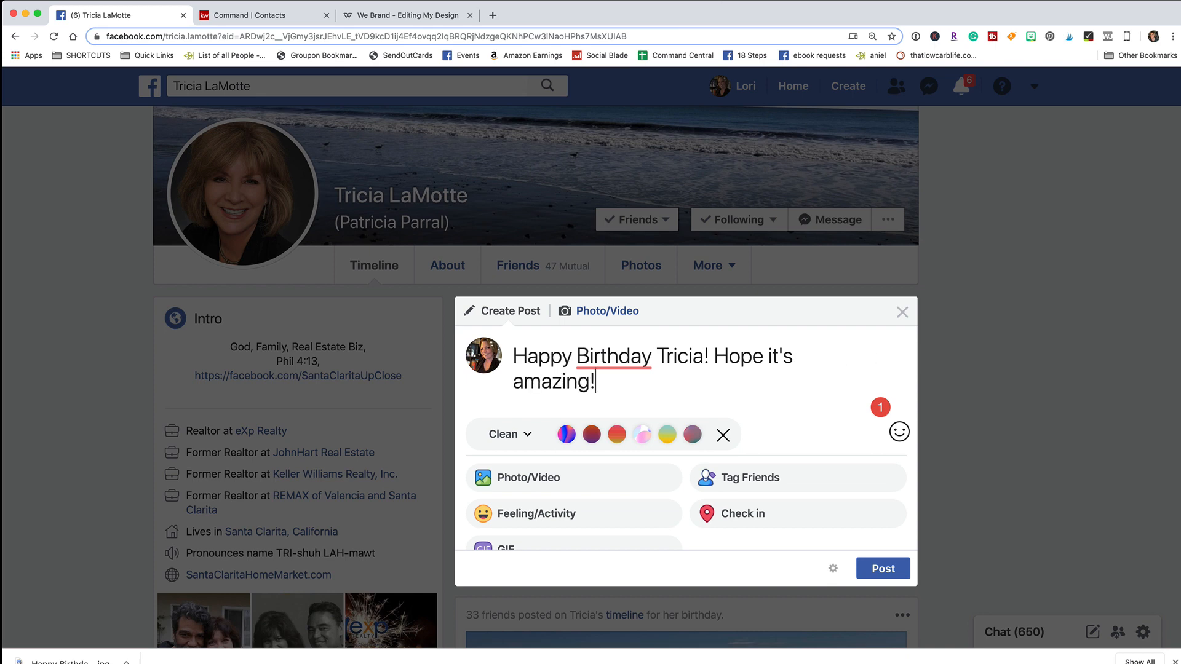
Step: Attach the personalized "Happy Birthda" JPEG from the Desktop to the post
left_click(530, 483)
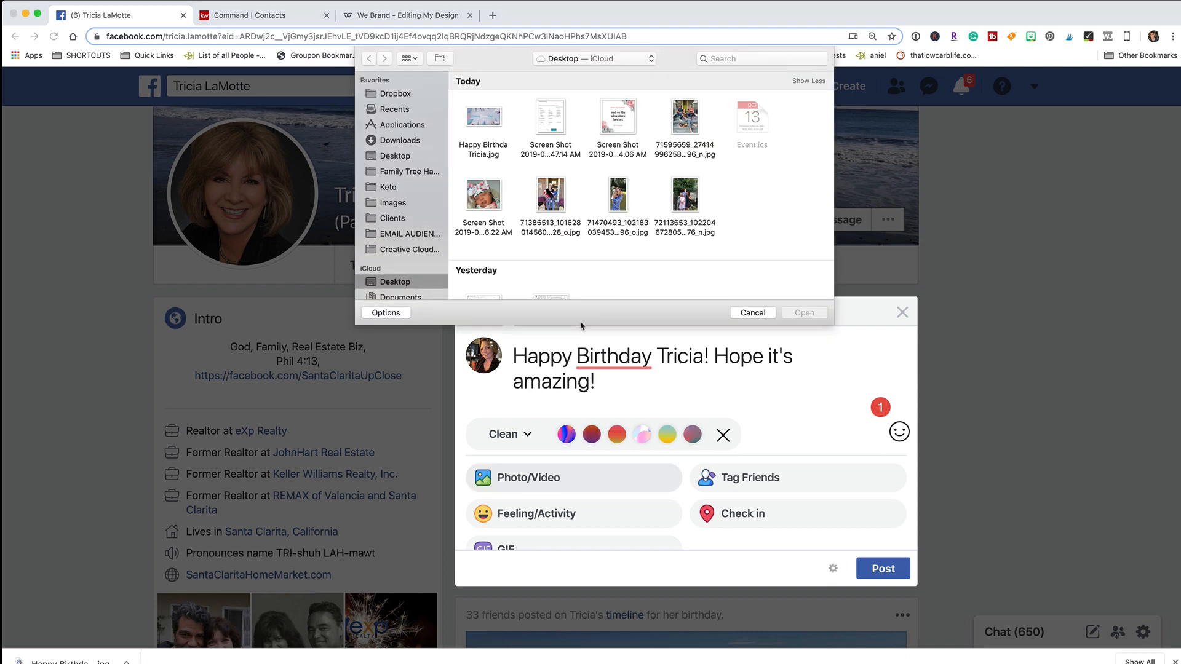
left_click(484, 120)
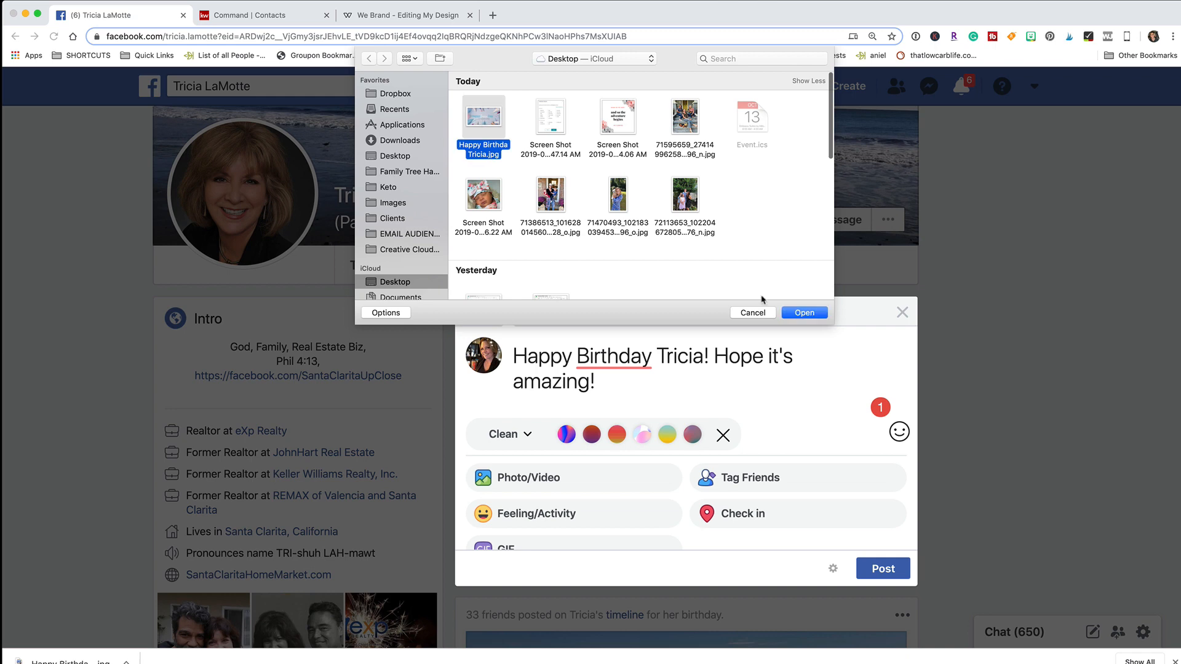
left_click(805, 313)
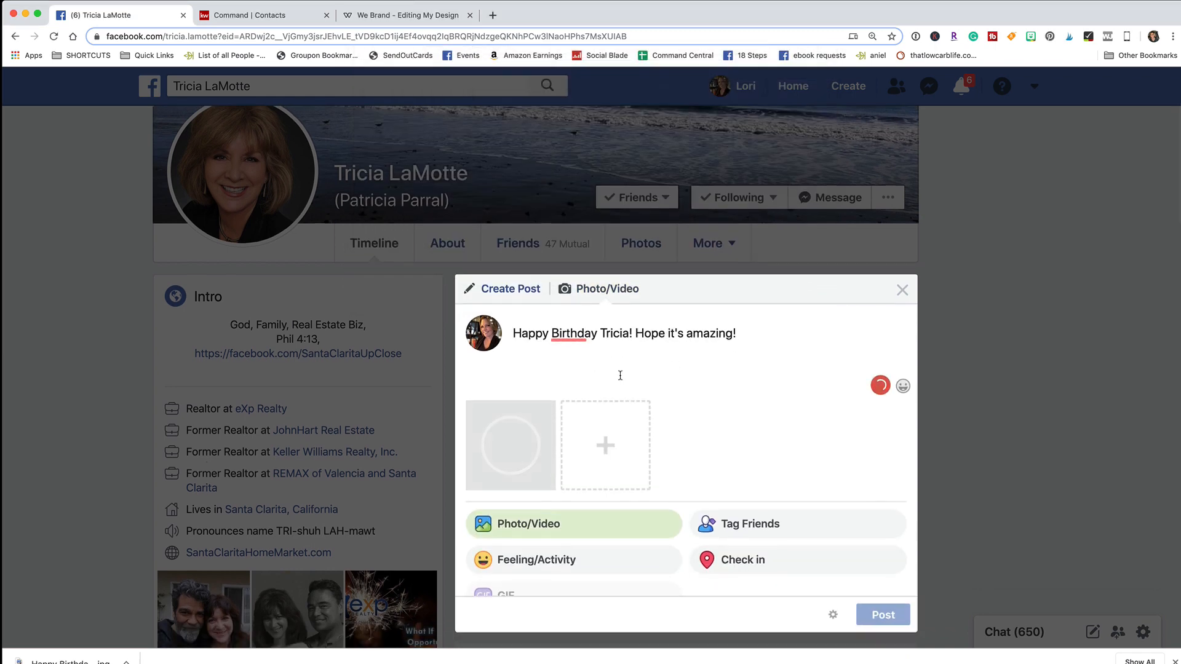
Step: Insert the suggested comma after "Birthday" in the message and publish the post on the friend's timeline
mouse_move(571, 332)
left_click(589, 379)
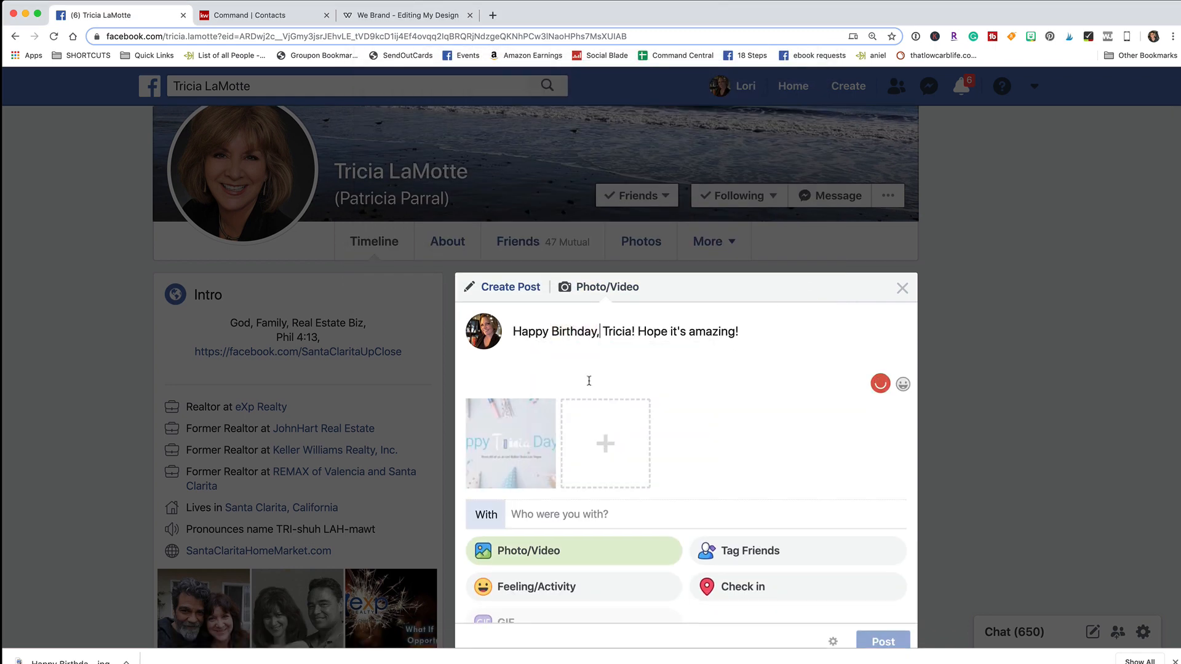
scroll(769, 377, "down", 2)
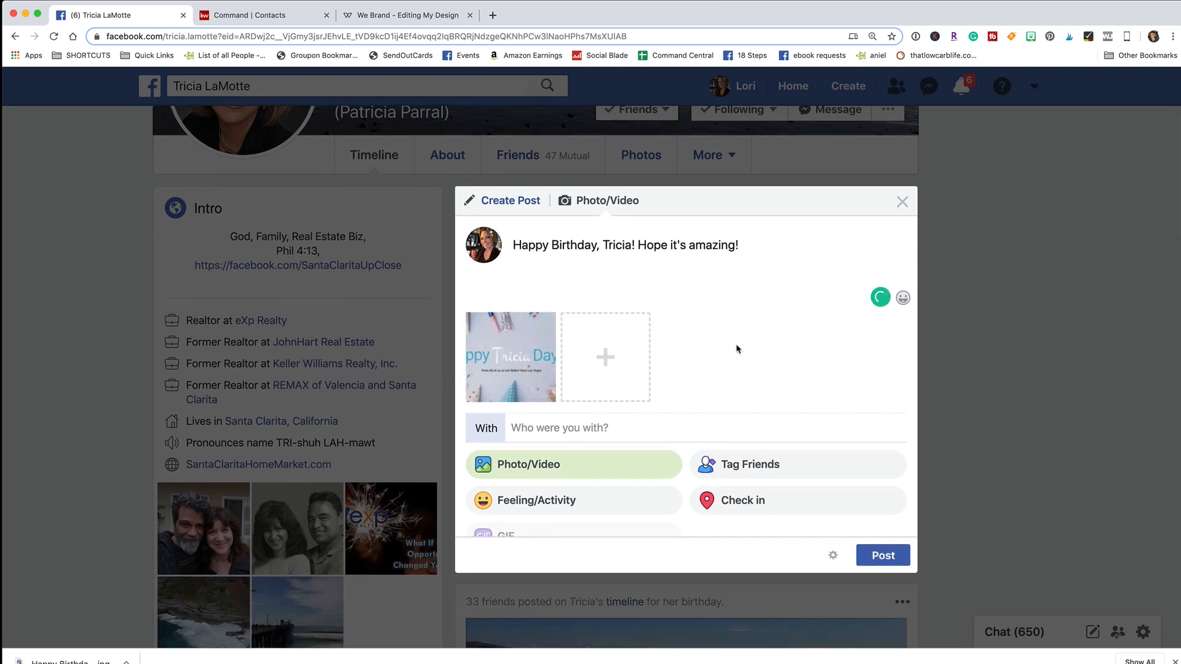
scroll(735, 348, "up", 2)
scroll(781, 482, "down", 2)
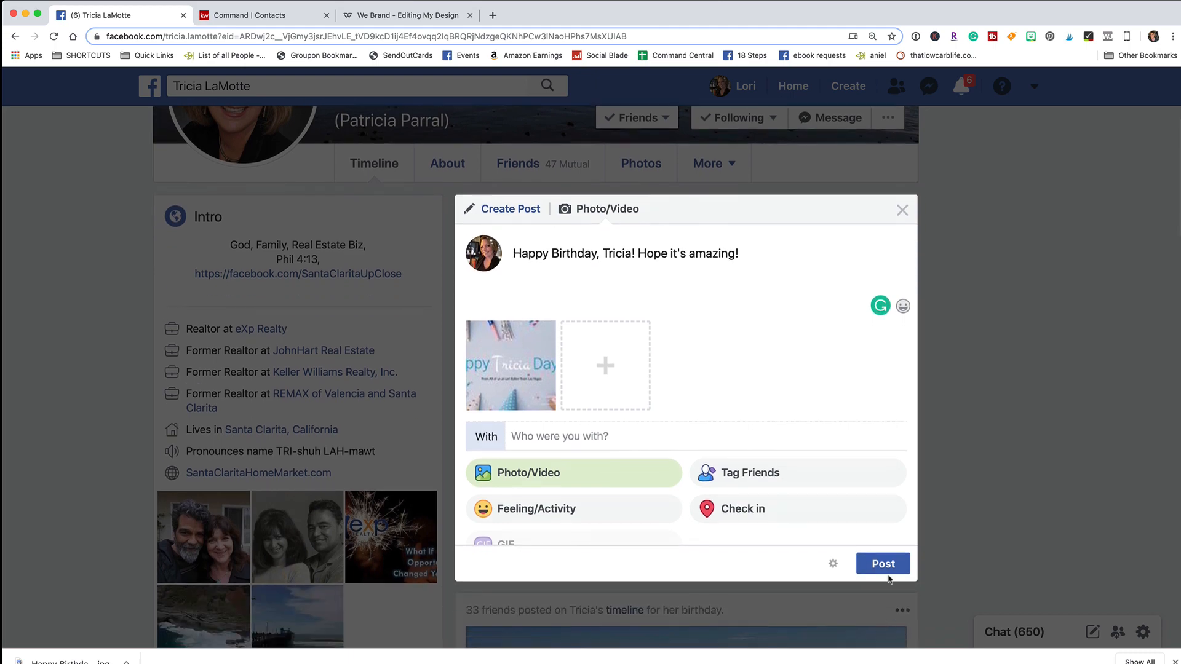
left_click(883, 563)
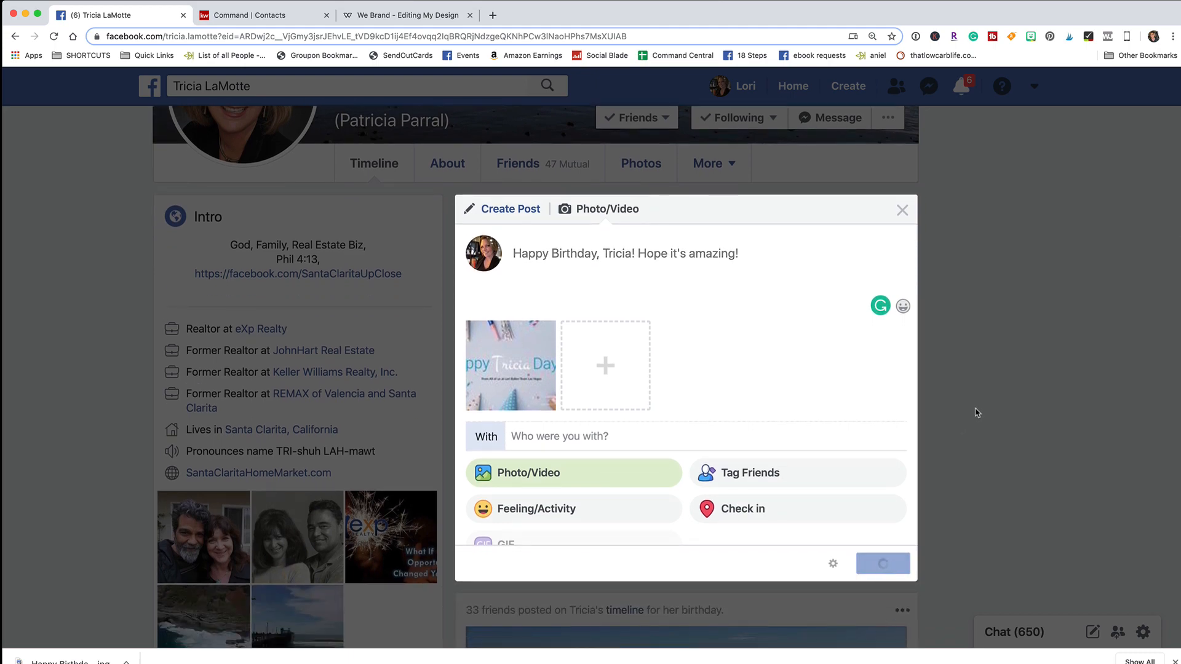
scroll(783, 436, "down", 5)
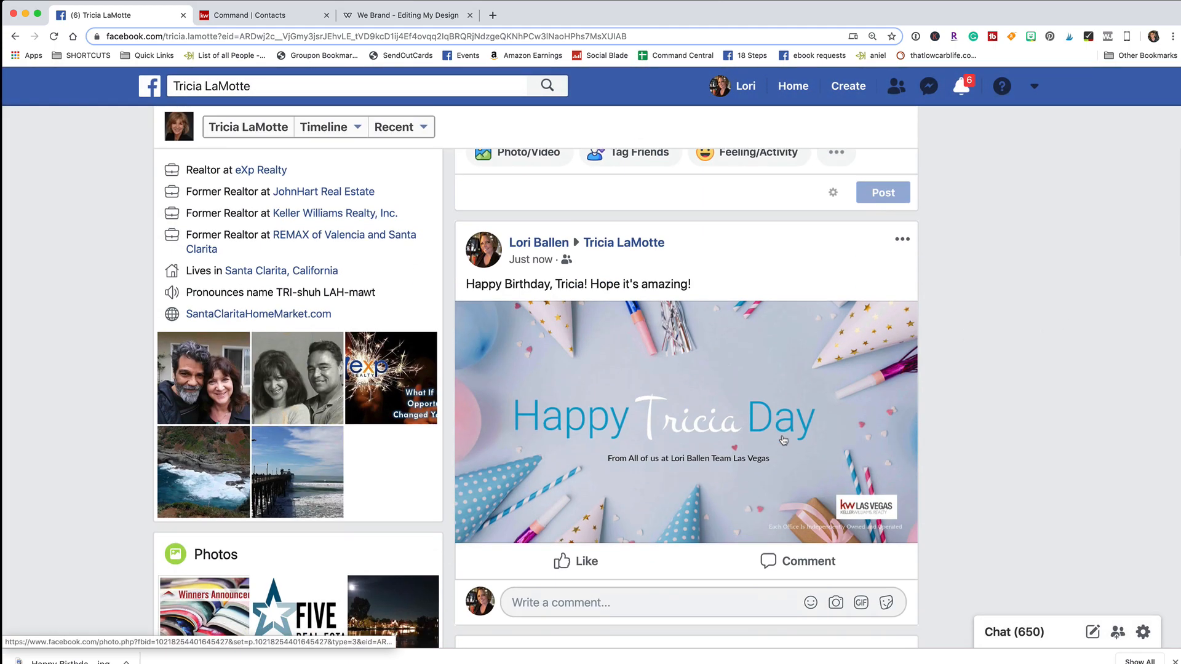
scroll(781, 441, "up", 1)
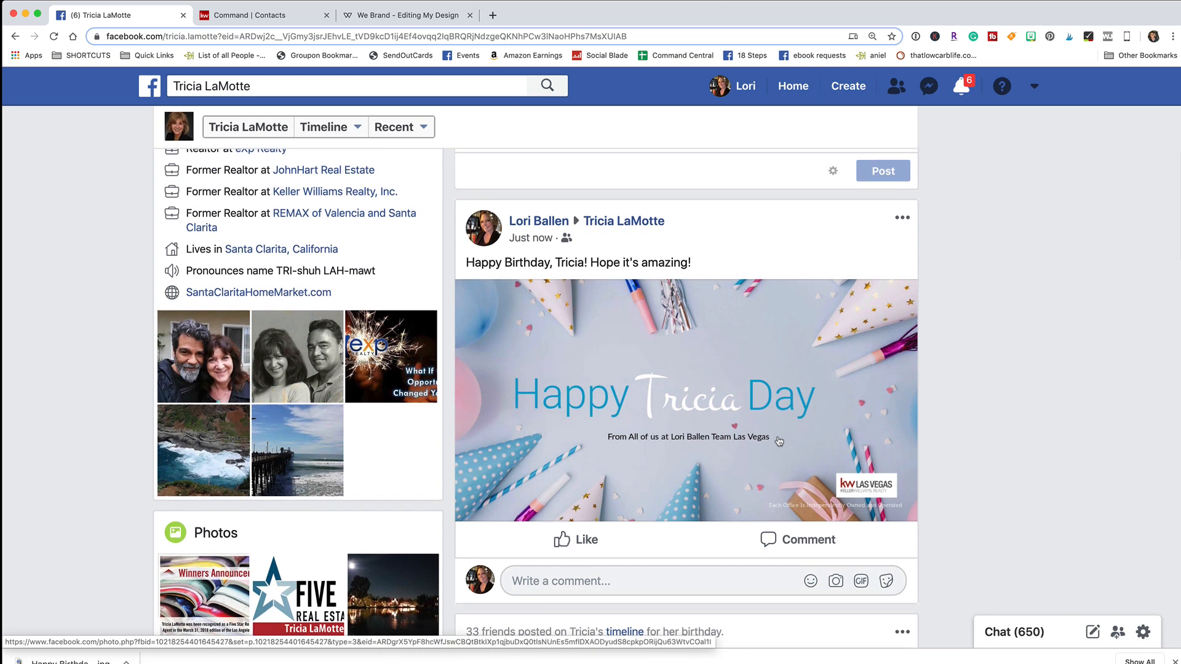
scroll(805, 443, "down", 1)
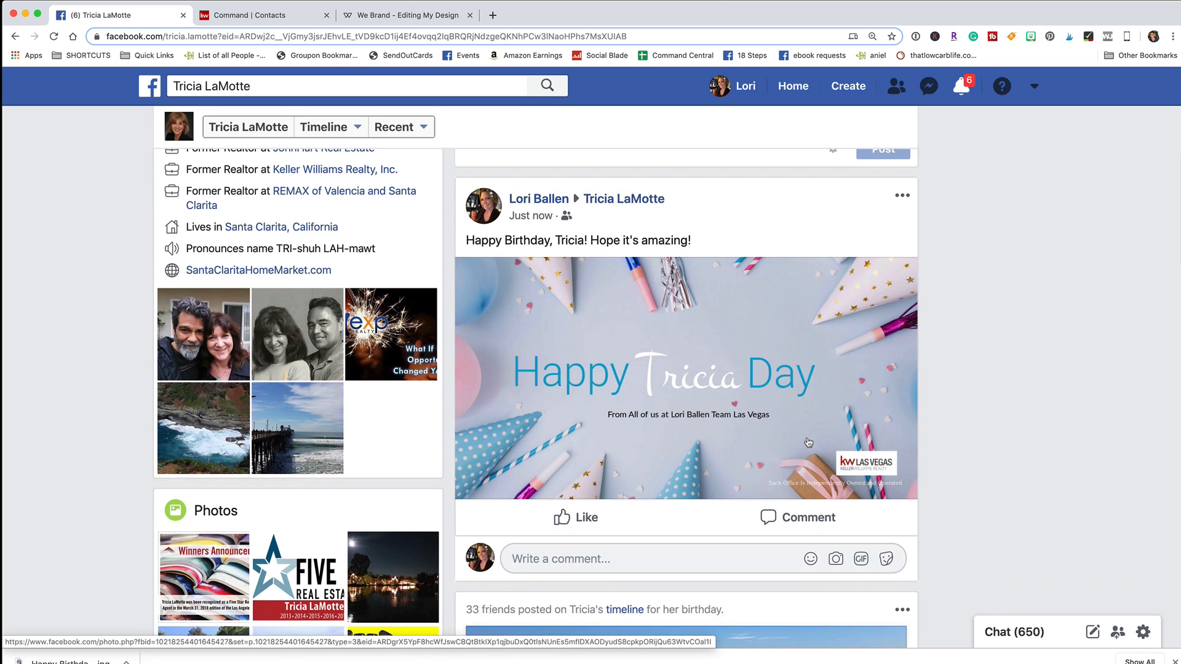
scroll(808, 442, "down", 1)
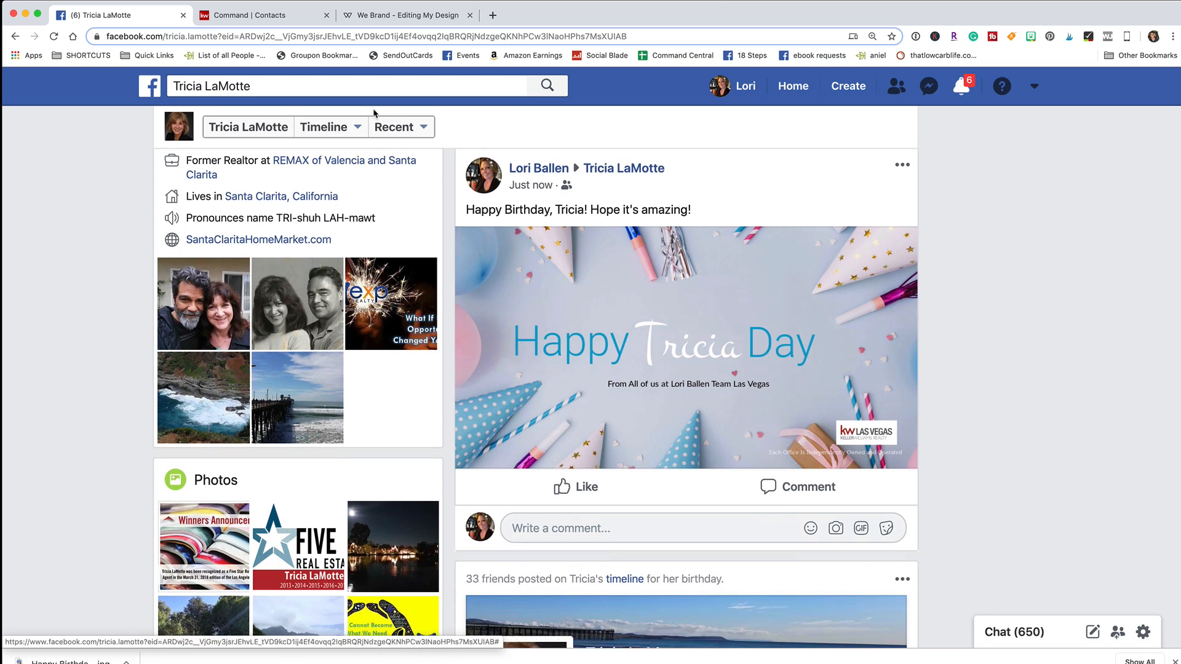
Step: Switch to the We Brand design and replace the friend's name in the greeting with "Birthday"
left_click(306, 19)
left_click(377, 17)
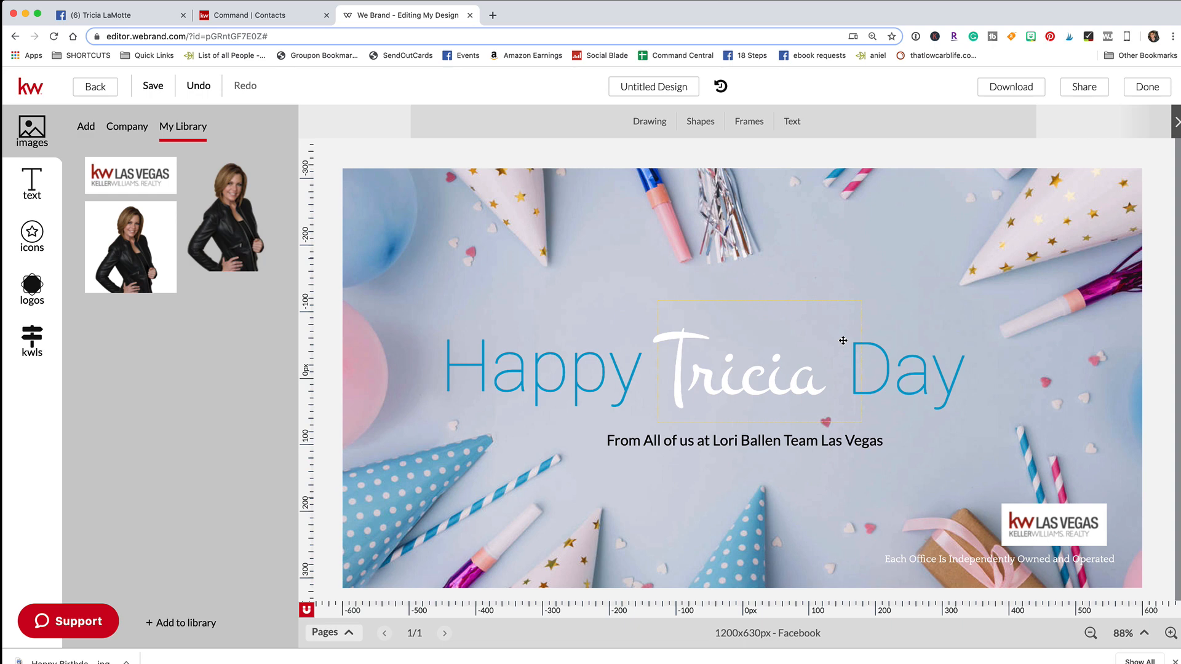
left_click(771, 355)
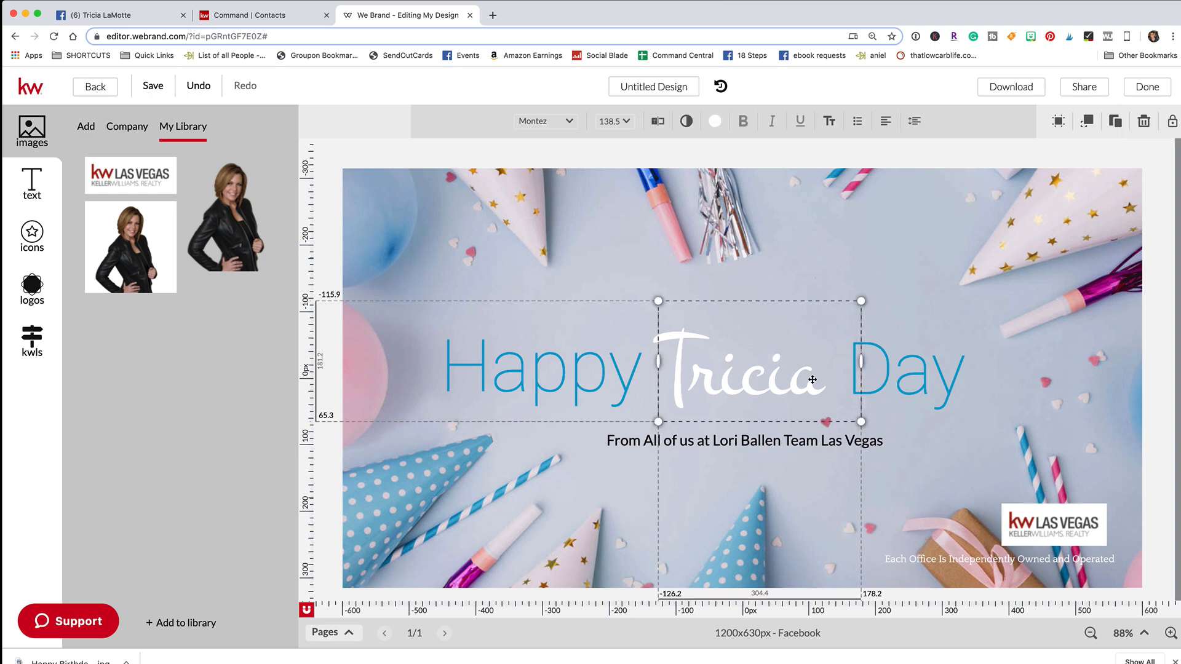
left_click(827, 379)
left_click_drag(659, 372, 822, 377)
type("Birthday")
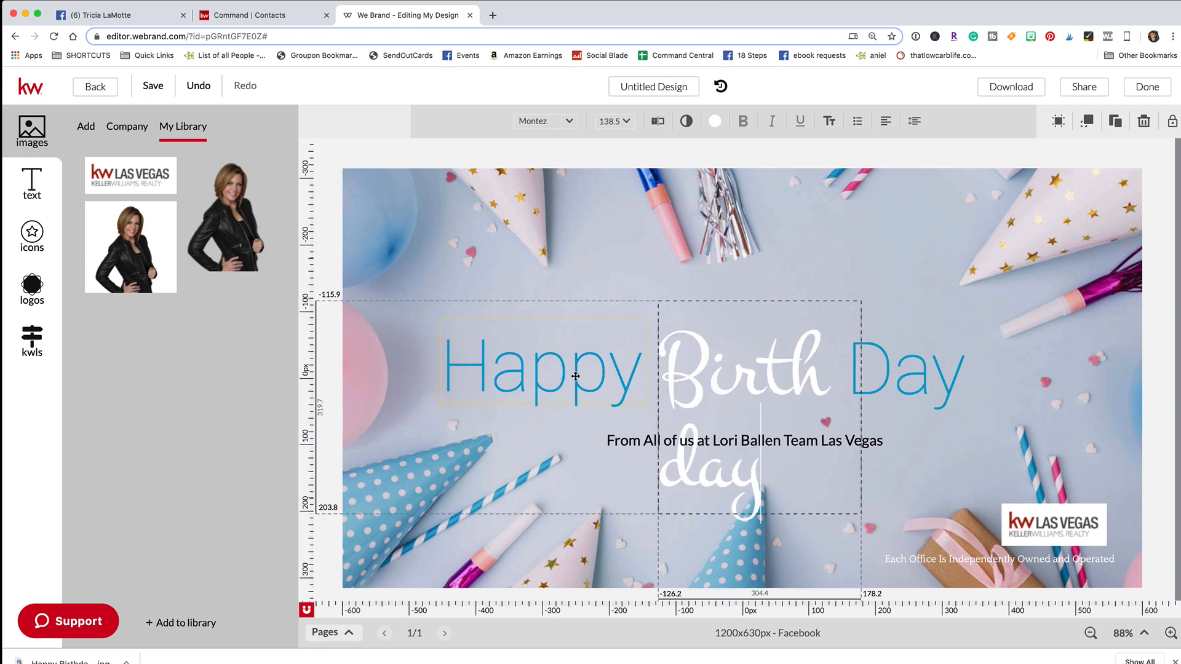
Step: Shift "Happy" left, set "Birthday" right beside it and widen its text box to about 474 px so it fits one line
left_click(487, 367)
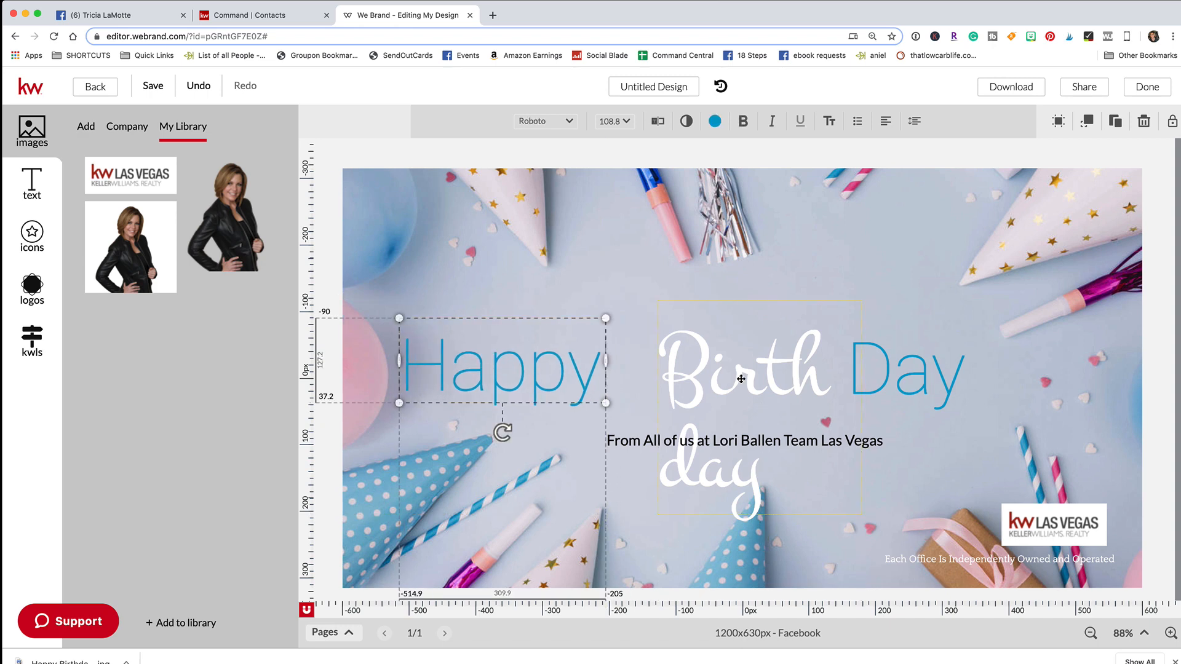
left_click_drag(738, 375, 686, 375)
left_click_drag(811, 406, 975, 372)
left_click(830, 389)
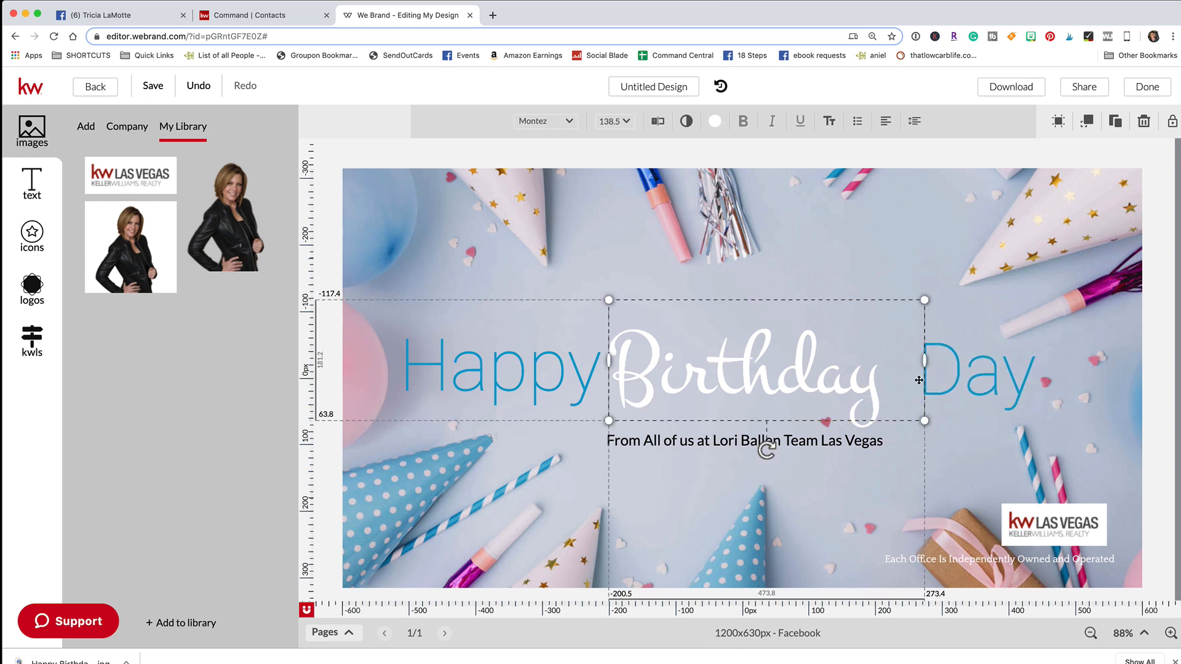
Step: Place "Day" just right of "Birthday", with its left edge at about 222 px, and deselect it
left_click_drag(957, 368, 908, 369)
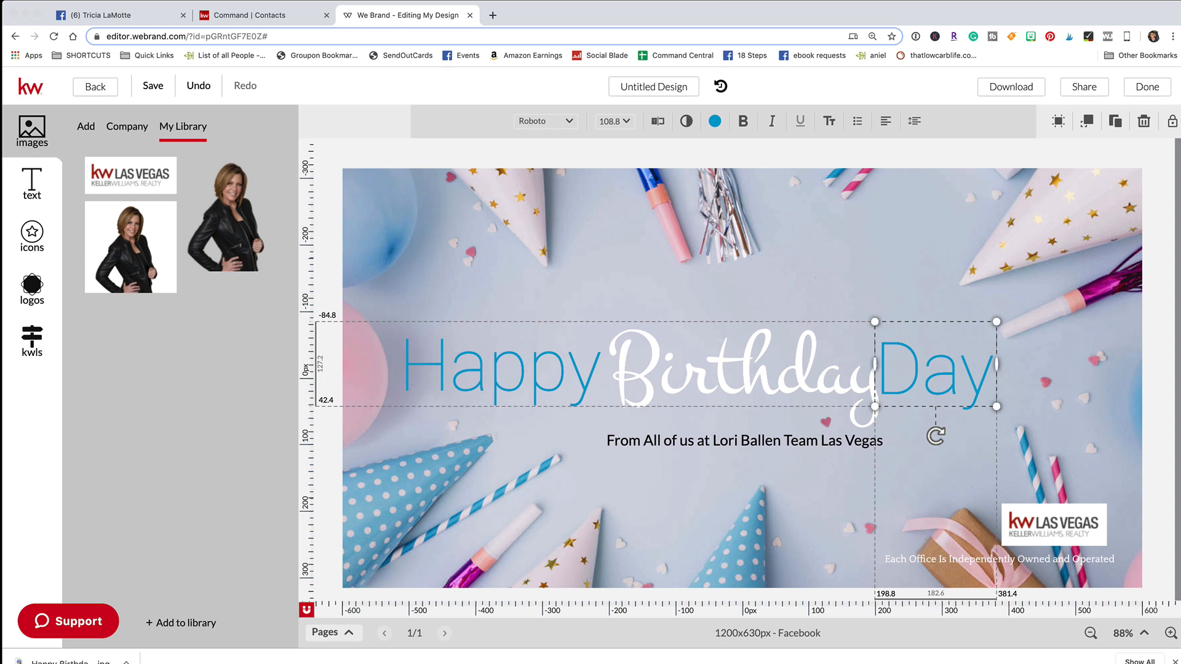
left_click(1166, 377)
left_click(1133, 358)
left_click_drag(965, 381, 981, 381)
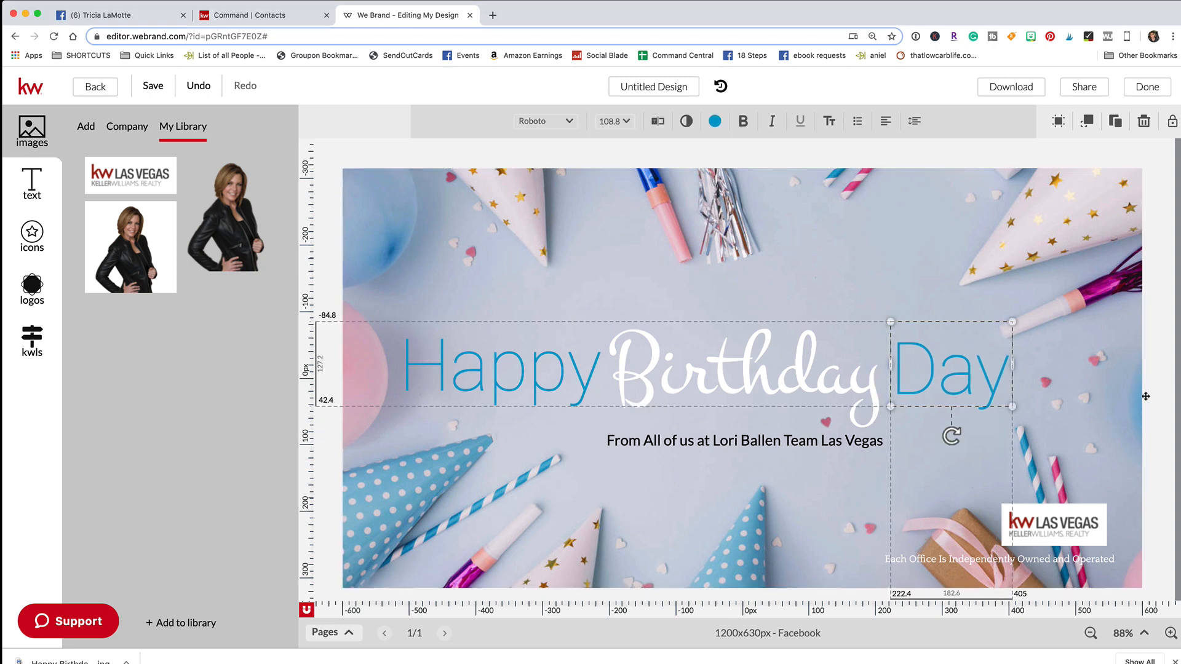
left_click(1167, 400)
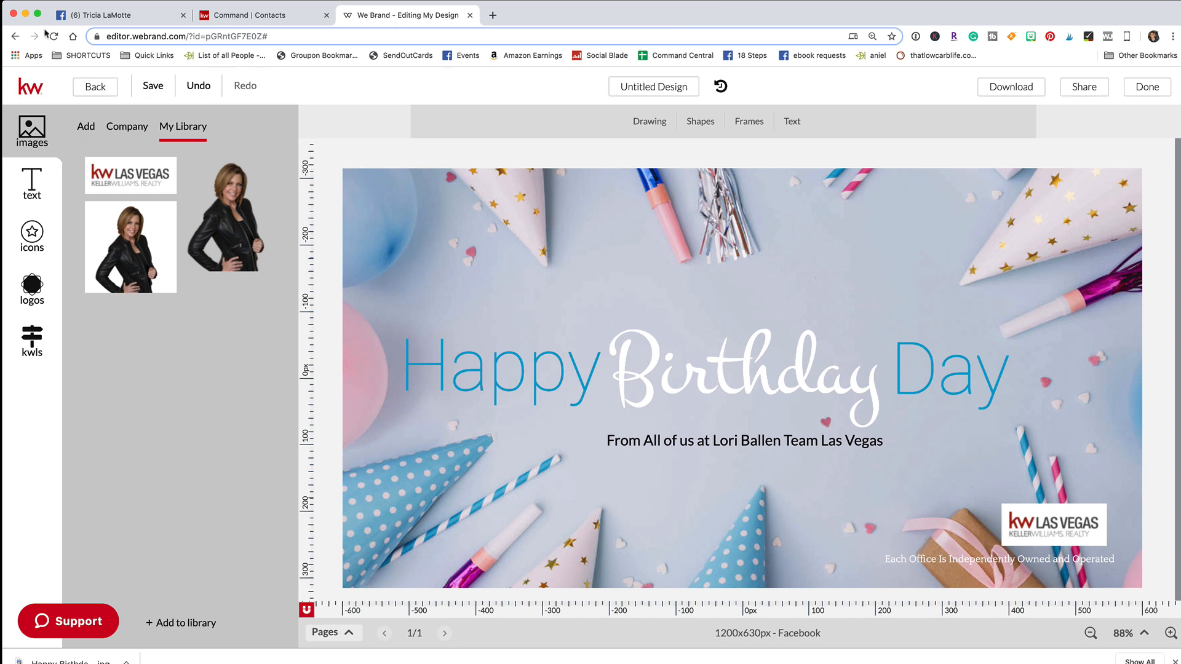
Step: Switch back to Command and open its home dashboard to view the task list
left_click(88, 16)
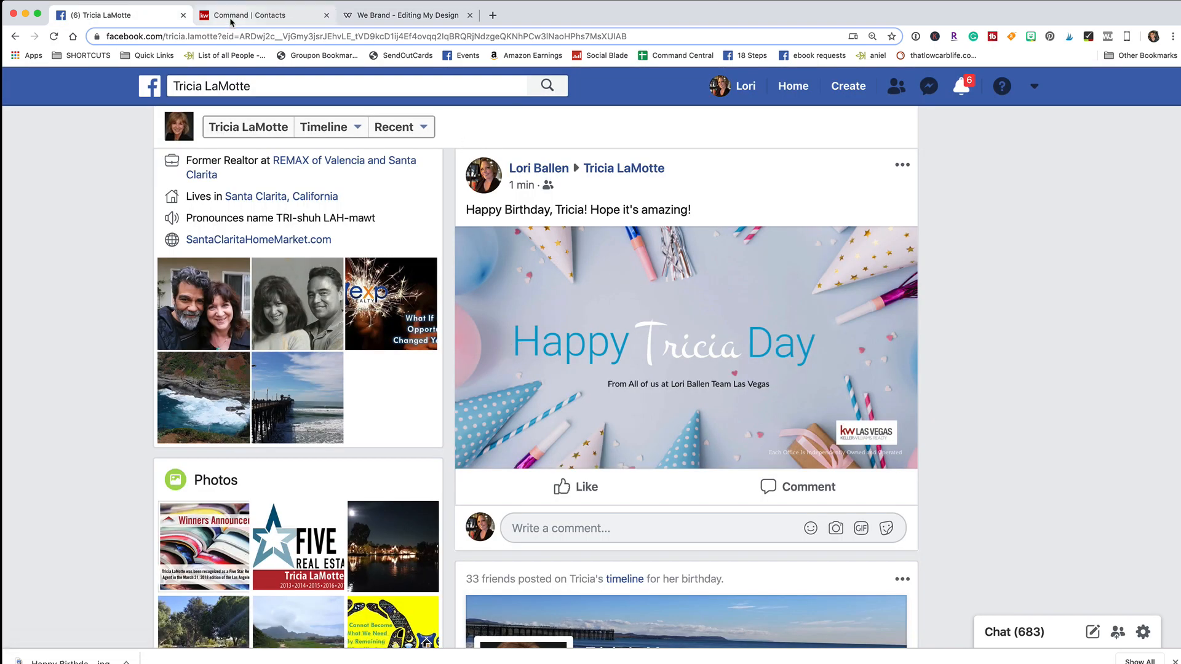
left_click(249, 15)
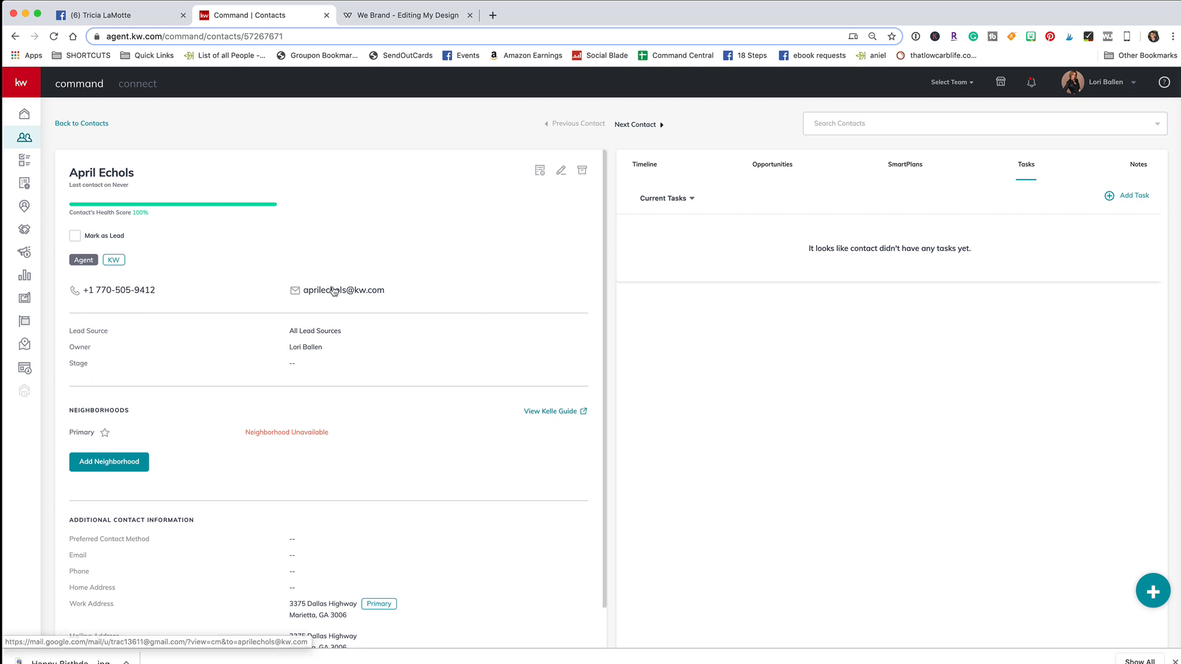
left_click(25, 115)
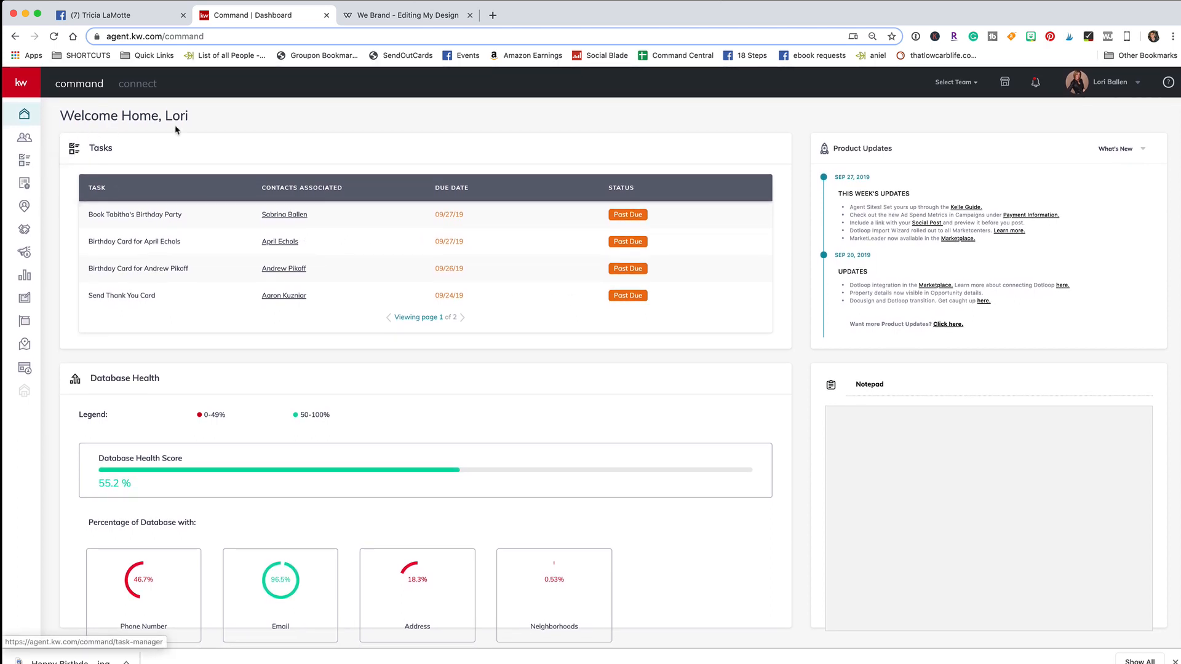
Step: Open SendOutCards in a new browser tab and show the account's card history
left_click(493, 15)
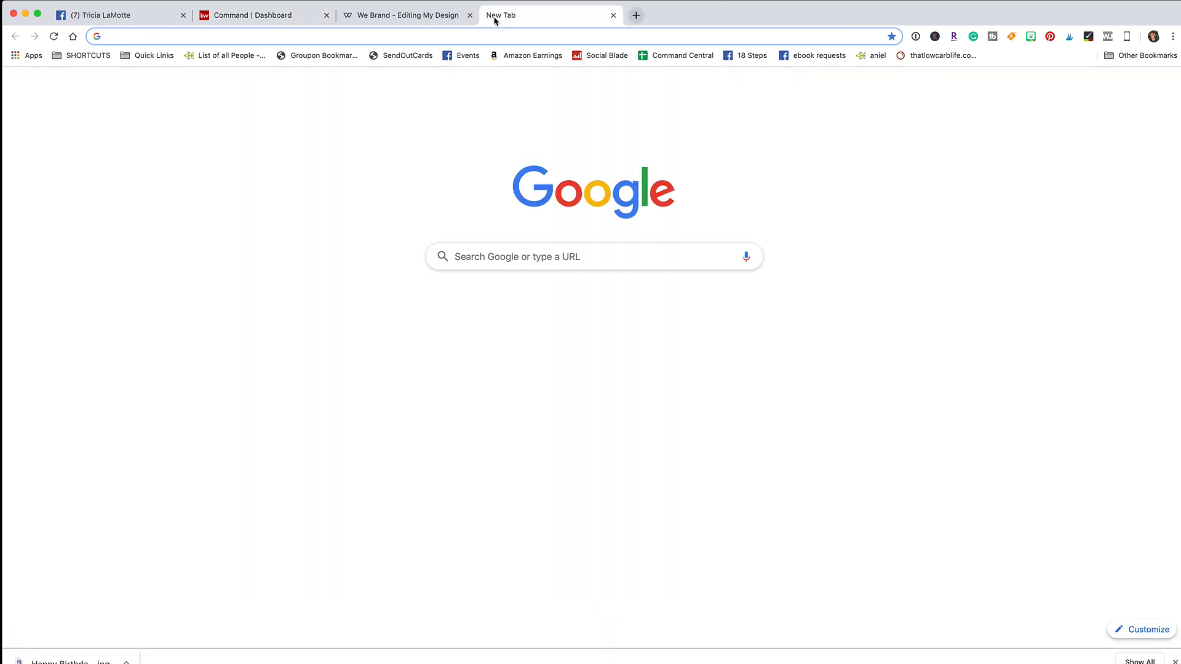
type("send")
key("Return")
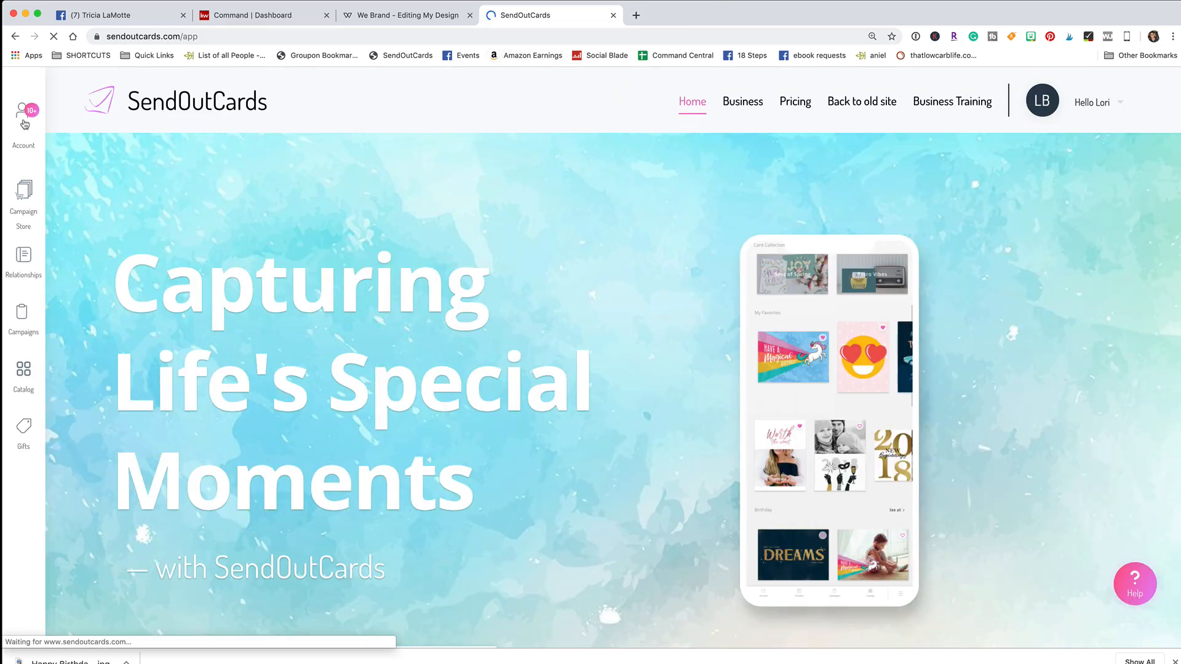
left_click(25, 120)
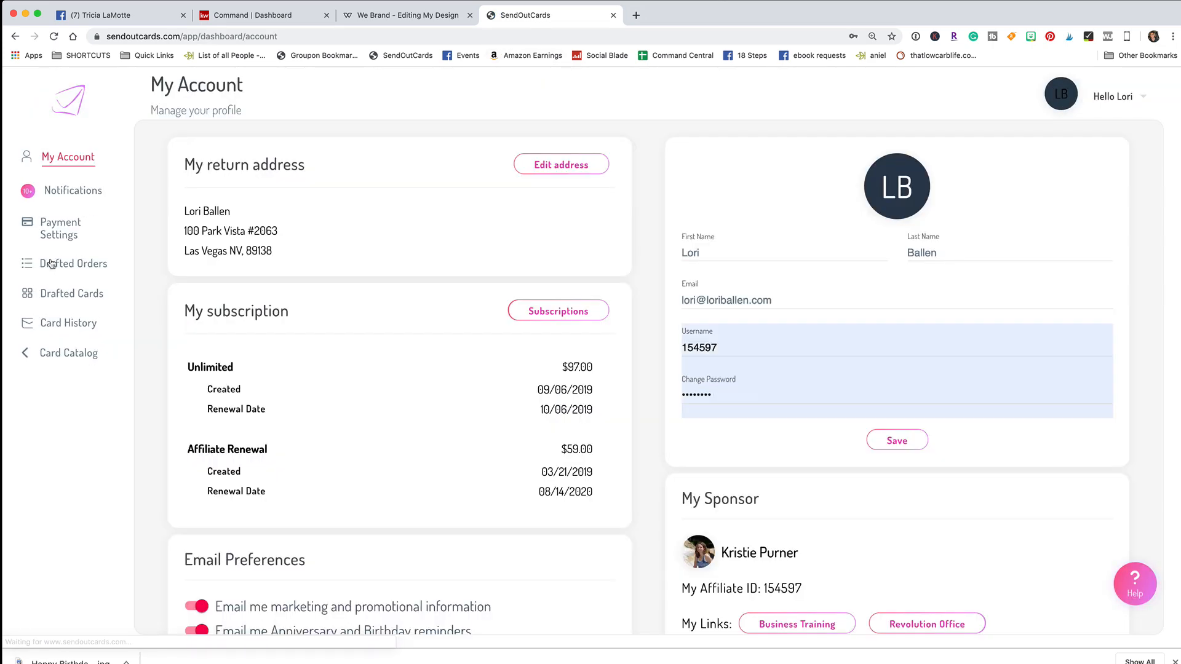
left_click(72, 324)
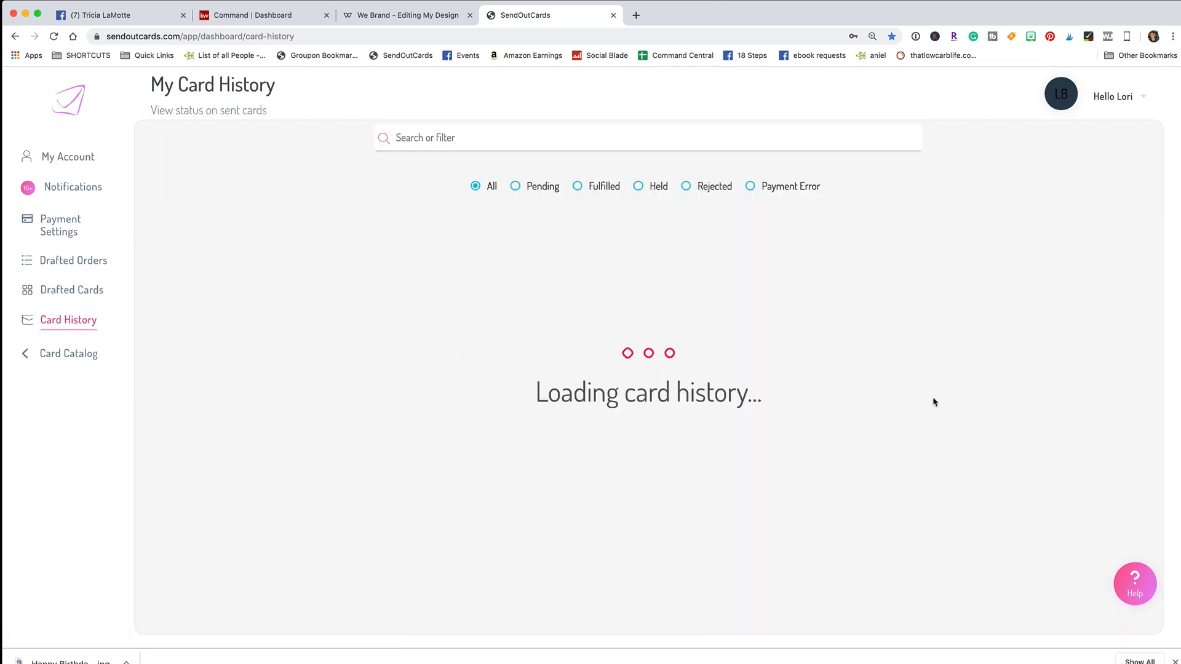
Step: Browse the sent cards on the first page of the card history and go on to page 2
scroll(740, 406, "down", 5)
scroll(739, 408, "down", 10)
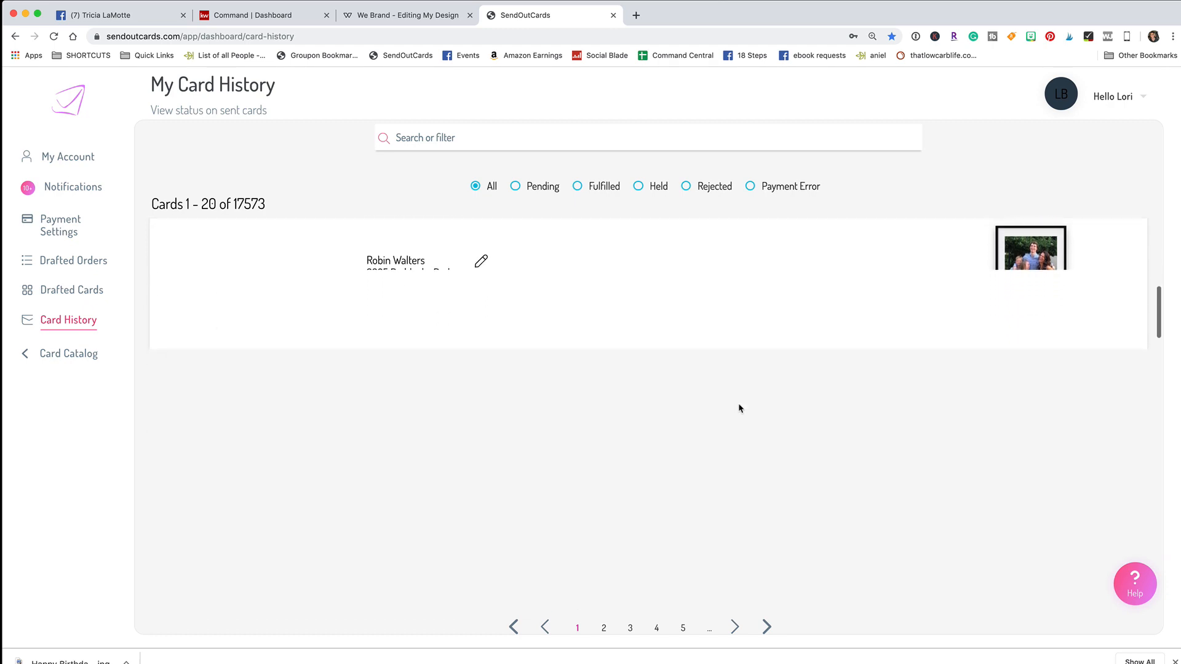
scroll(740, 408, "down", 10)
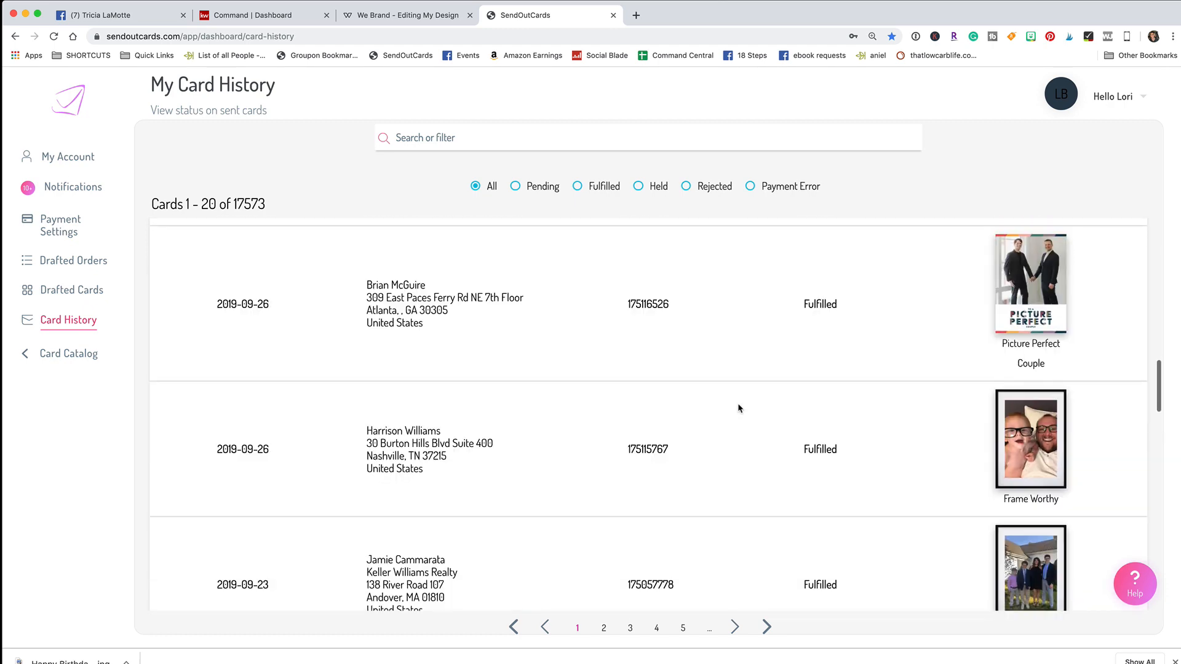
scroll(742, 408, "down", 10)
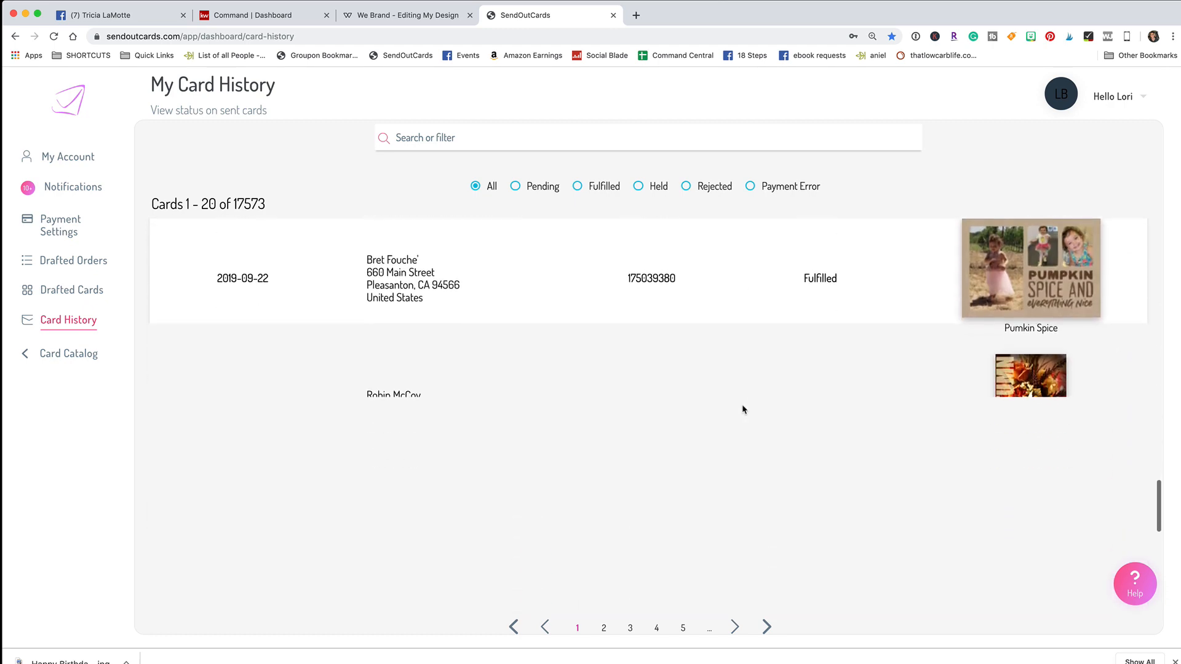
scroll(743, 409, "down", 5)
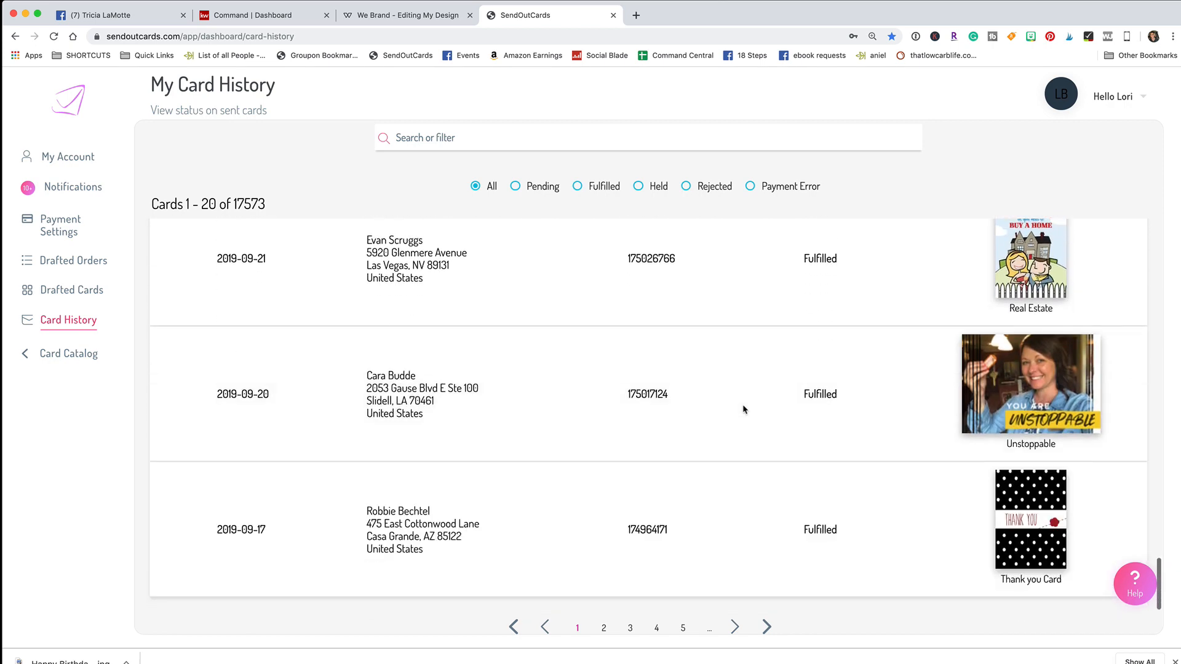
left_click(735, 620)
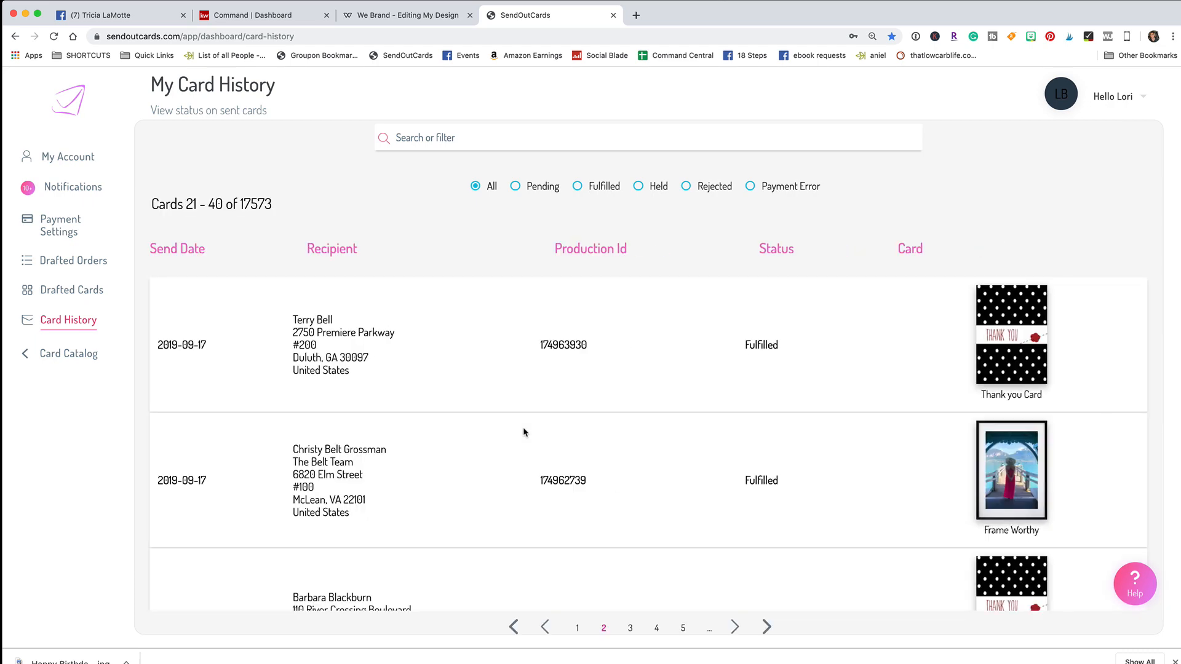
Step: Preview the front of the Birthday Confetti card with the jumping man on page 2 of the history, then close it
scroll(554, 430, "down", 6)
scroll(550, 434, "down", 5)
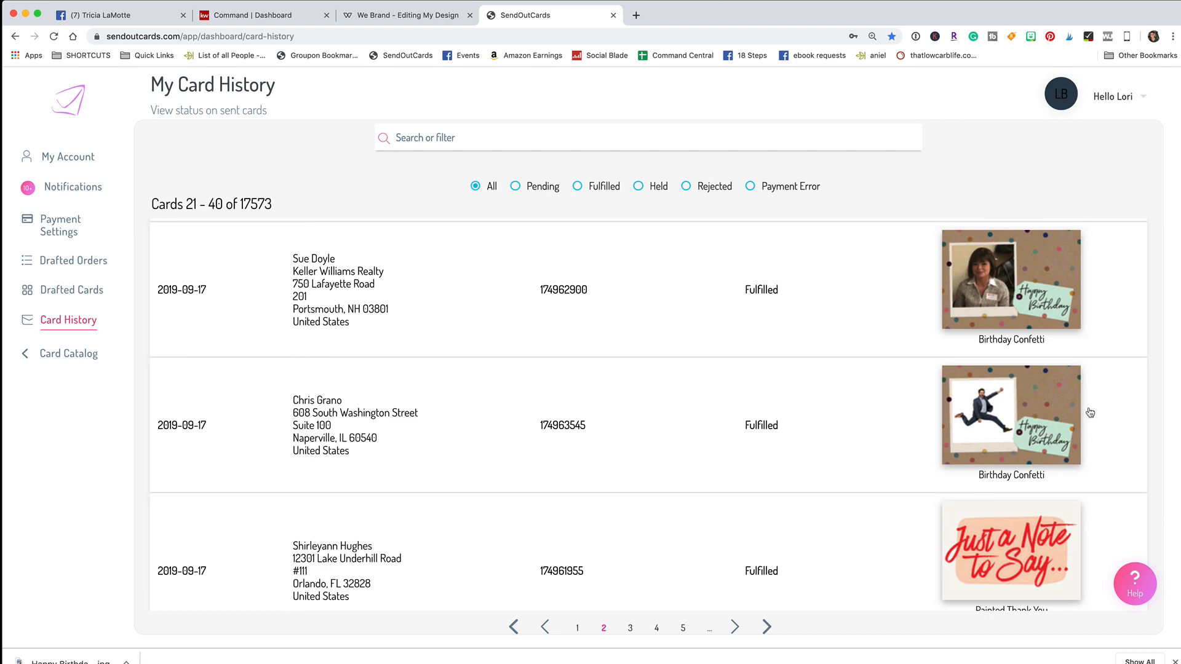
left_click(983, 414)
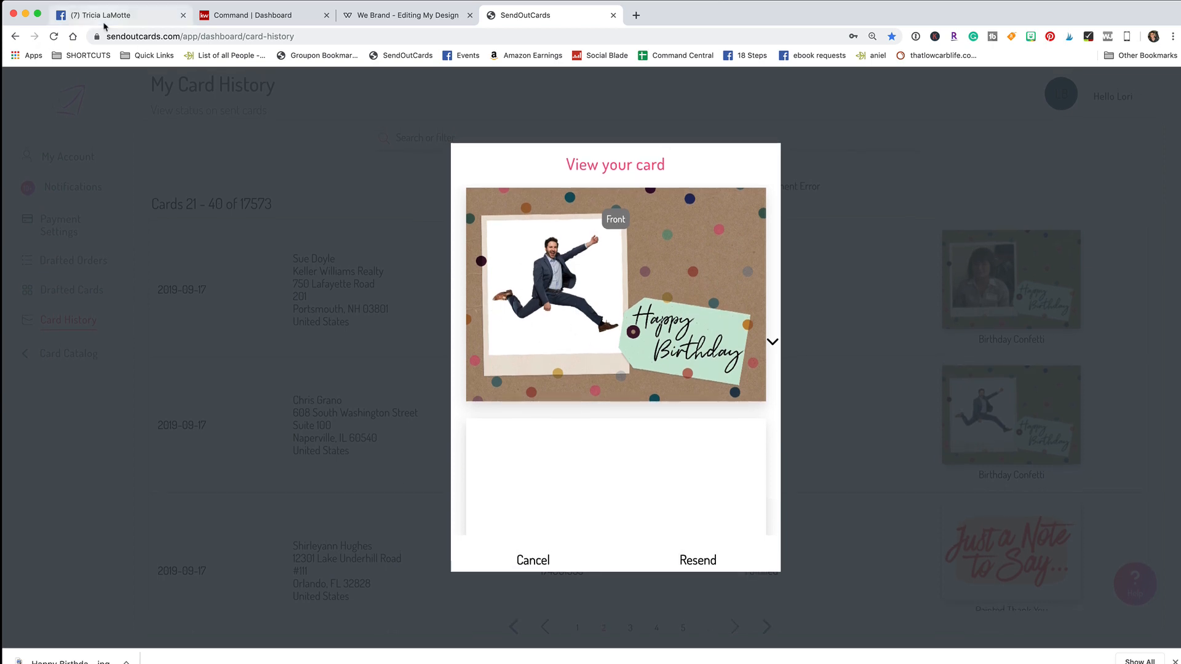
left_click(872, 219)
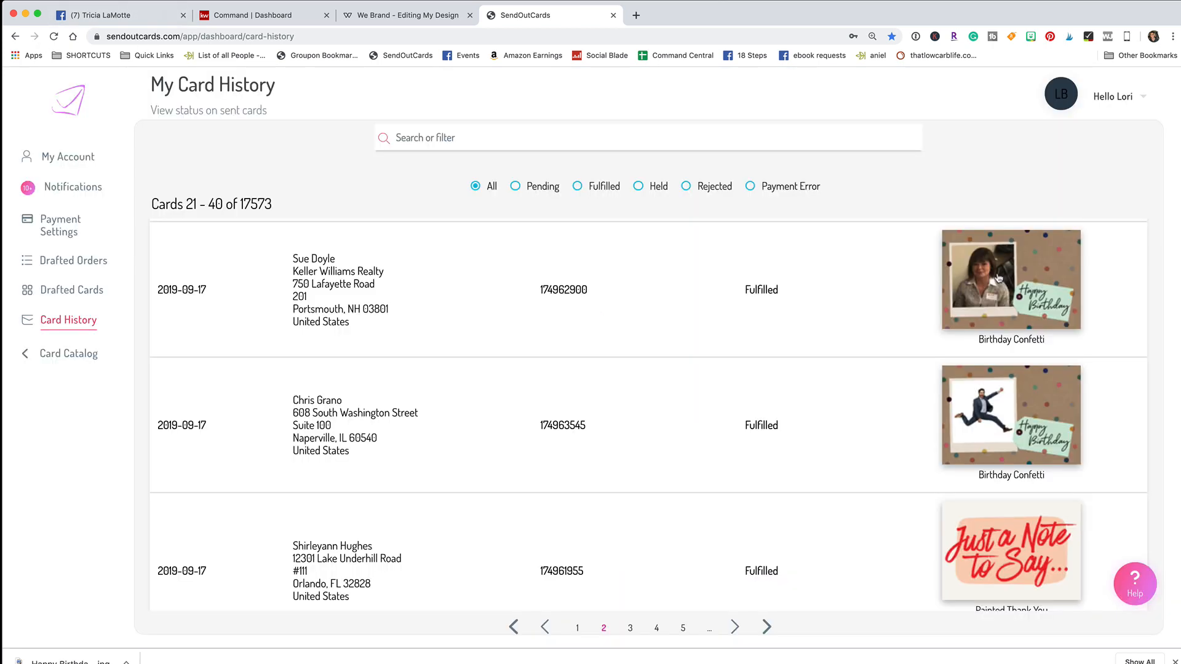
Step: View the Birthday Confetti card with the woman's portrait from front through both inside panels to the back, and close the preview
left_click(997, 278)
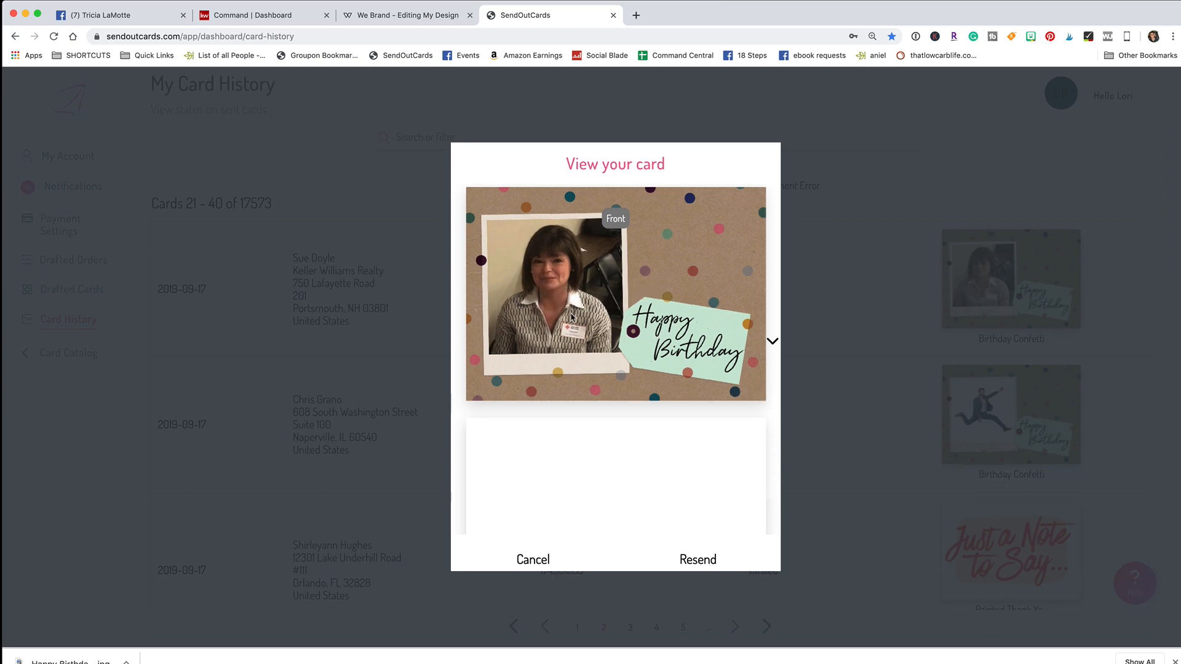
left_click(772, 342)
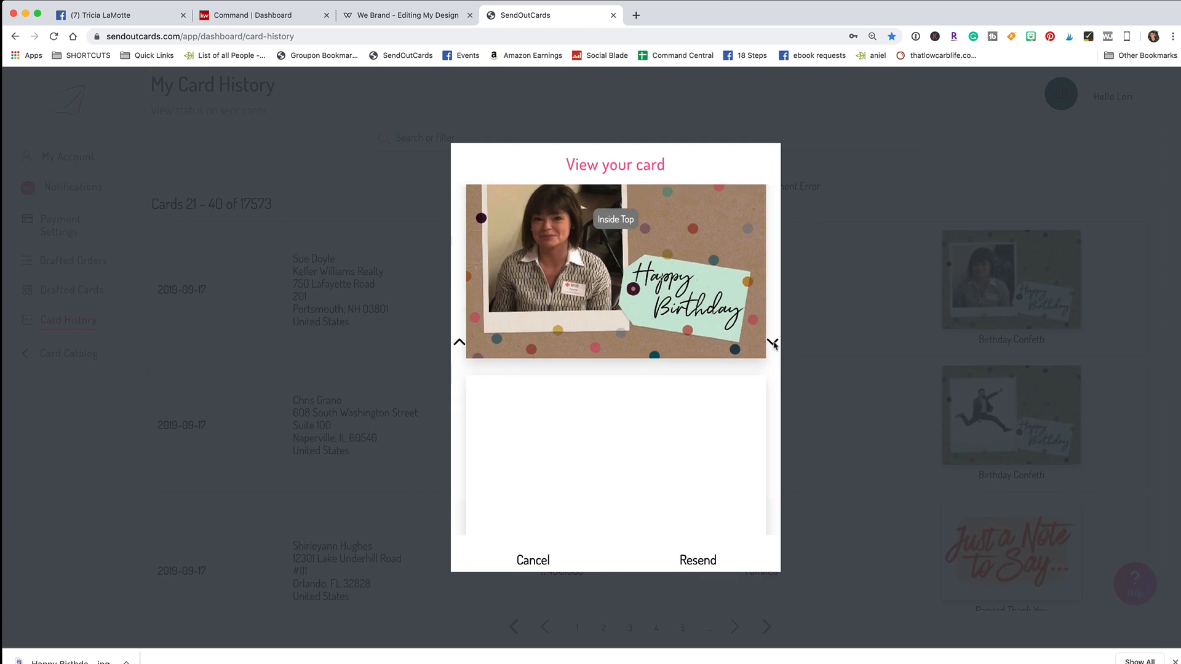
left_click(772, 343)
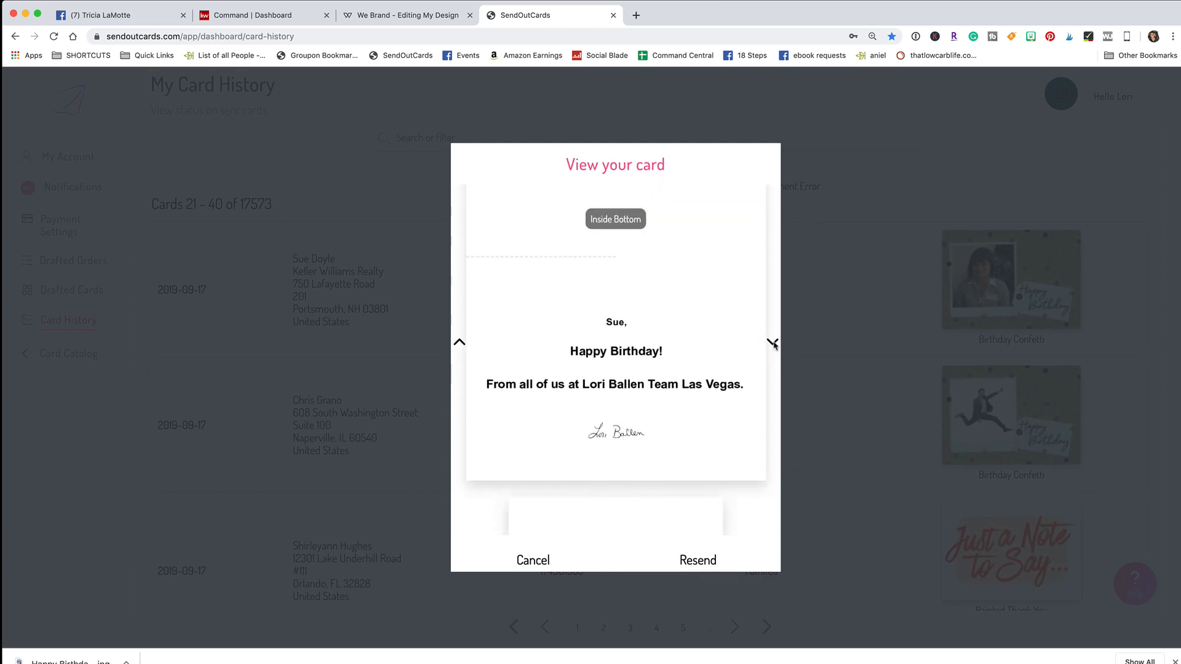
left_click(773, 343)
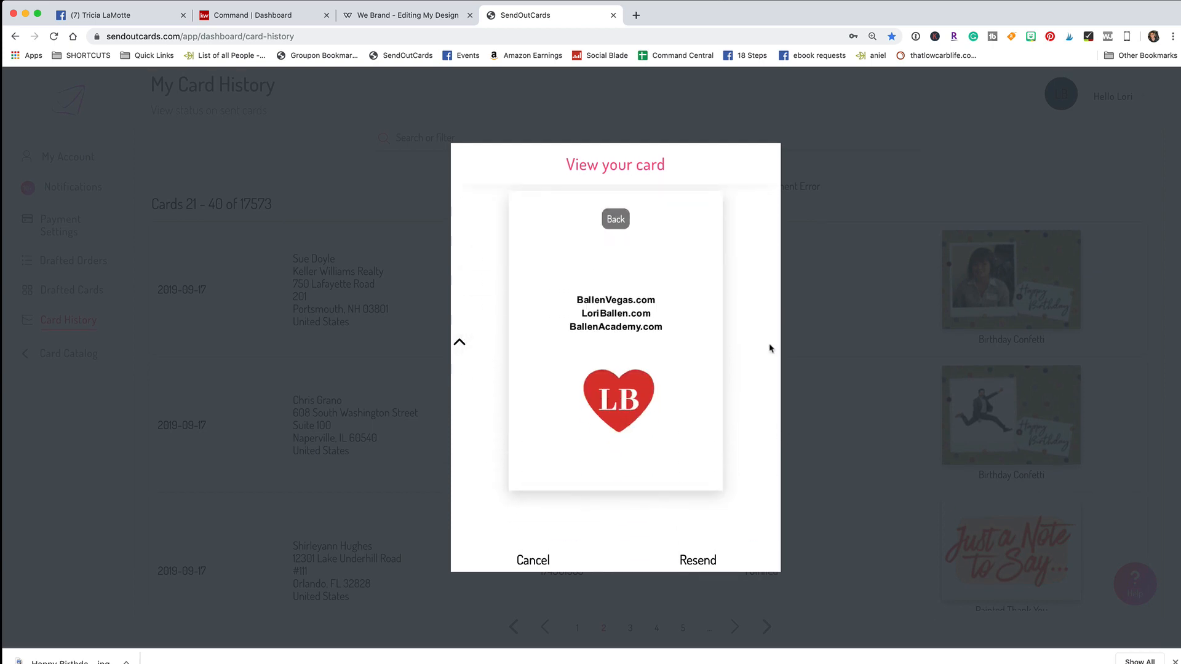
left_click(532, 560)
Step: Examine the rest of the sent birthday and thank-you cards on page 2 of the card history
scroll(715, 427, "down", 5)
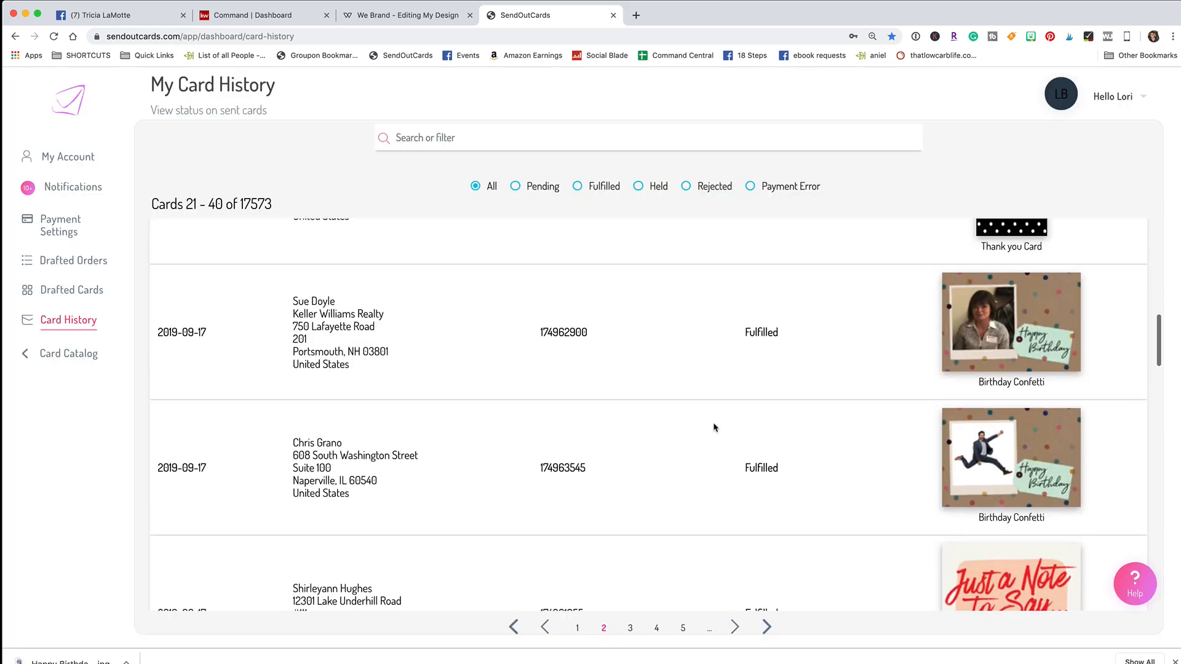
scroll(714, 427, "up", 11)
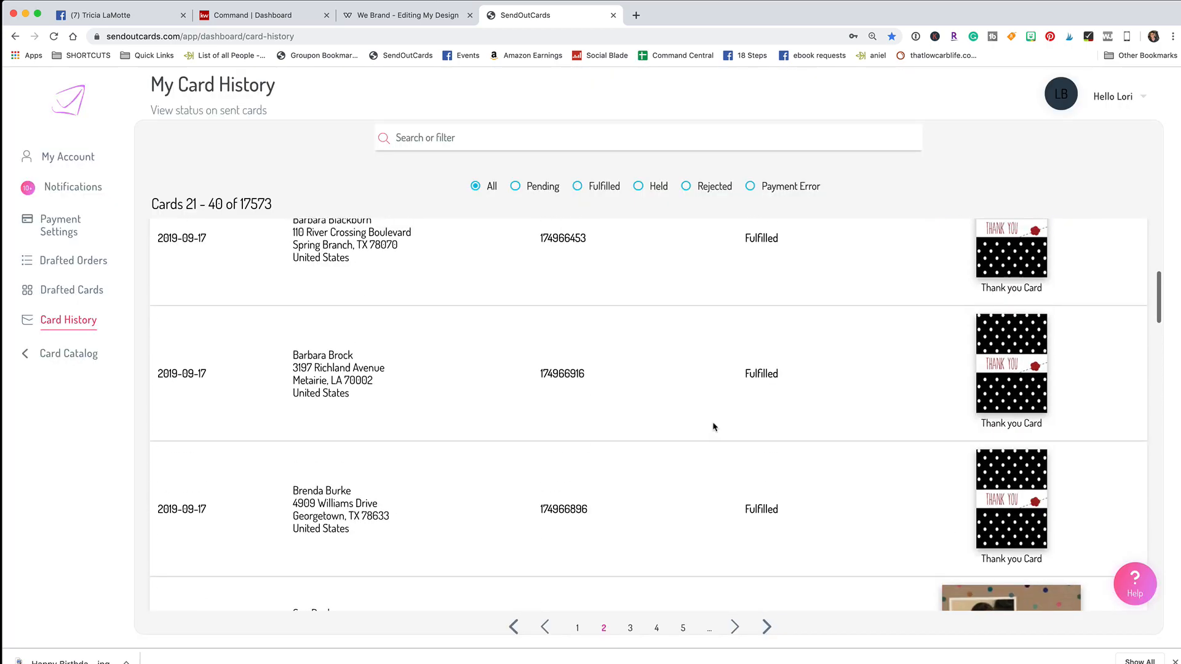
scroll(712, 428, "down", 13)
scroll(710, 429, "down", 7)
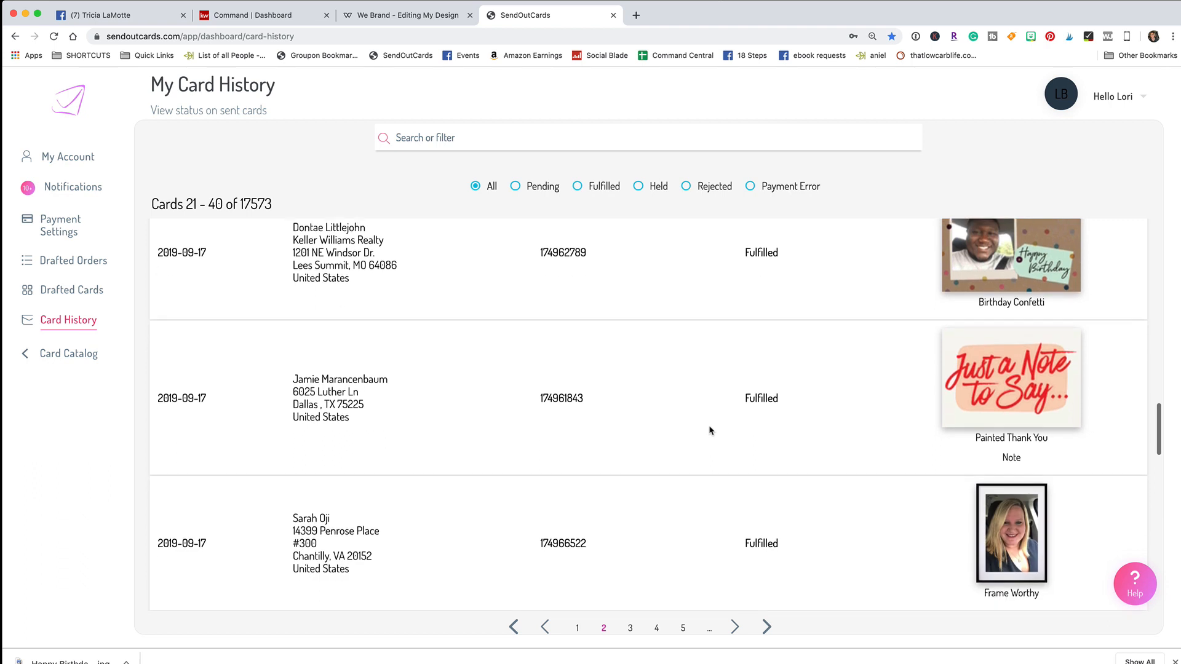
scroll(710, 430, "down", 5)
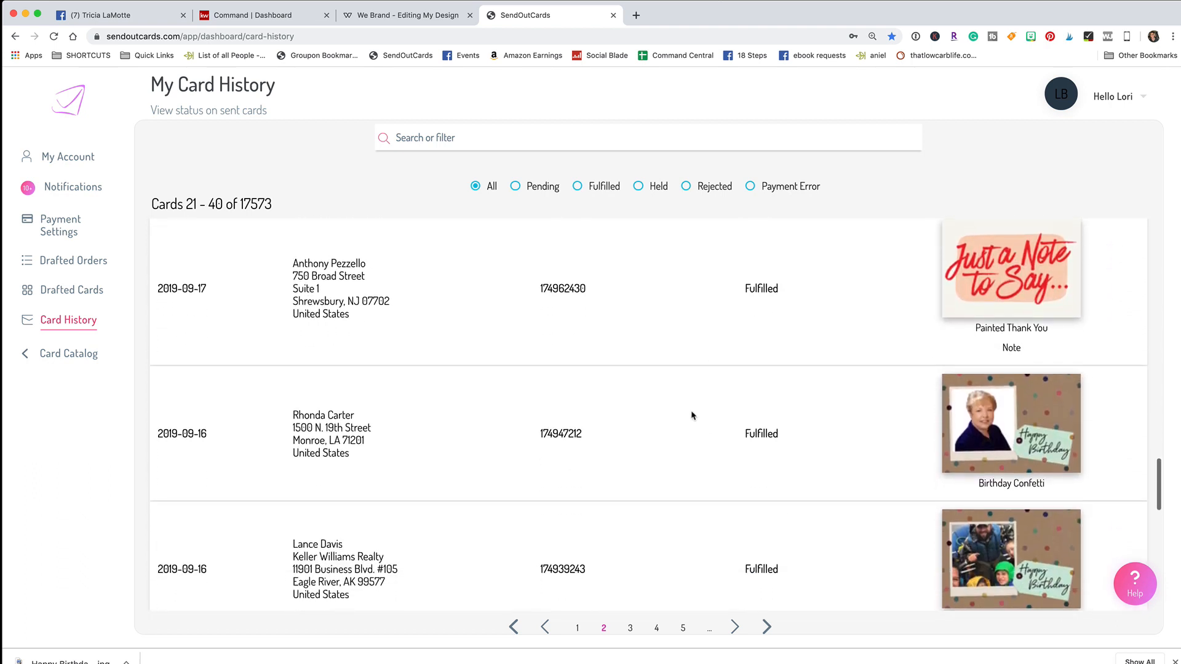
scroll(691, 412, "down", 7)
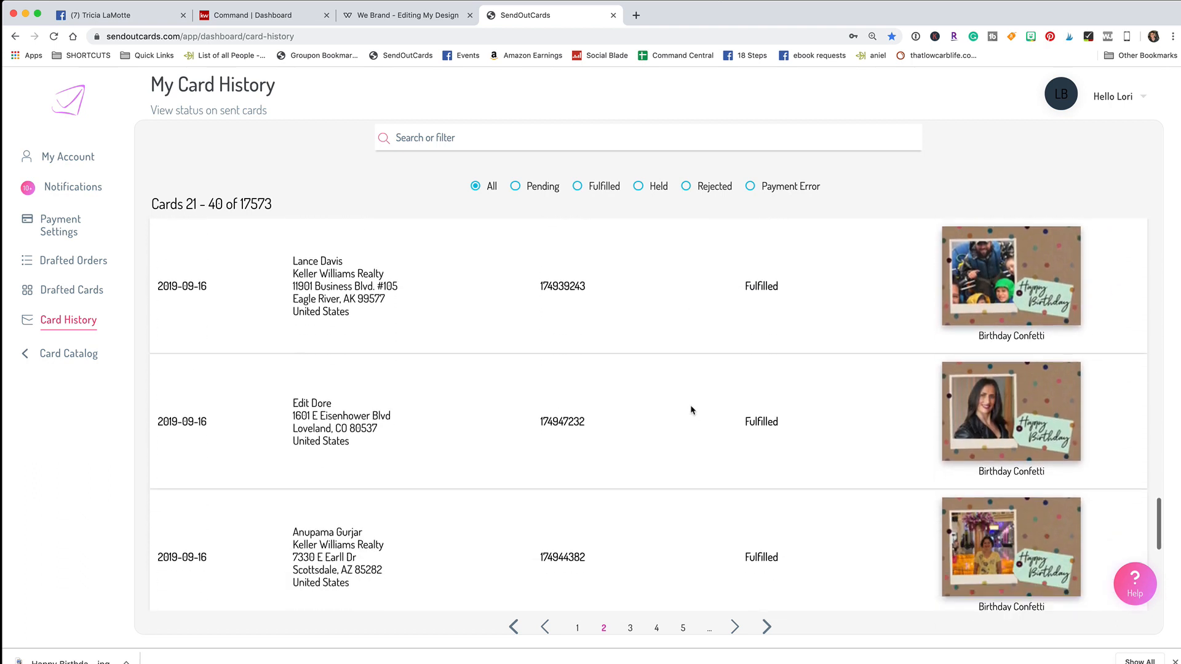
scroll(691, 408, "down", 4)
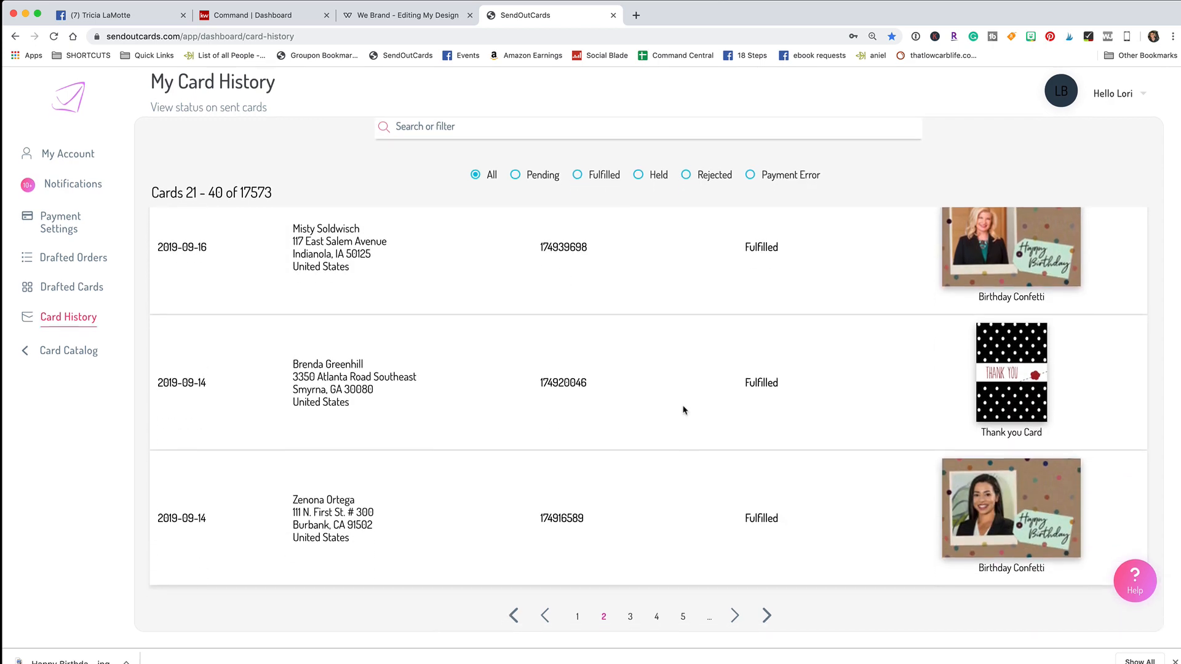
scroll(686, 410, "up", 20)
scroll(685, 413, "down", 10)
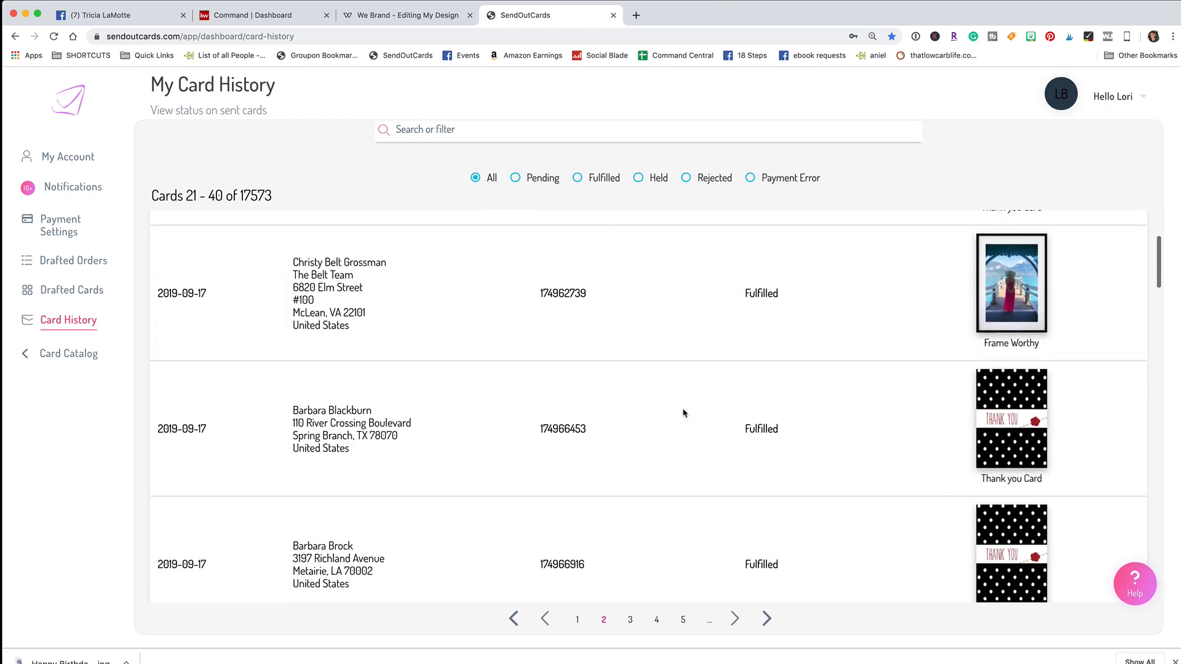
scroll(689, 413, "down", 6)
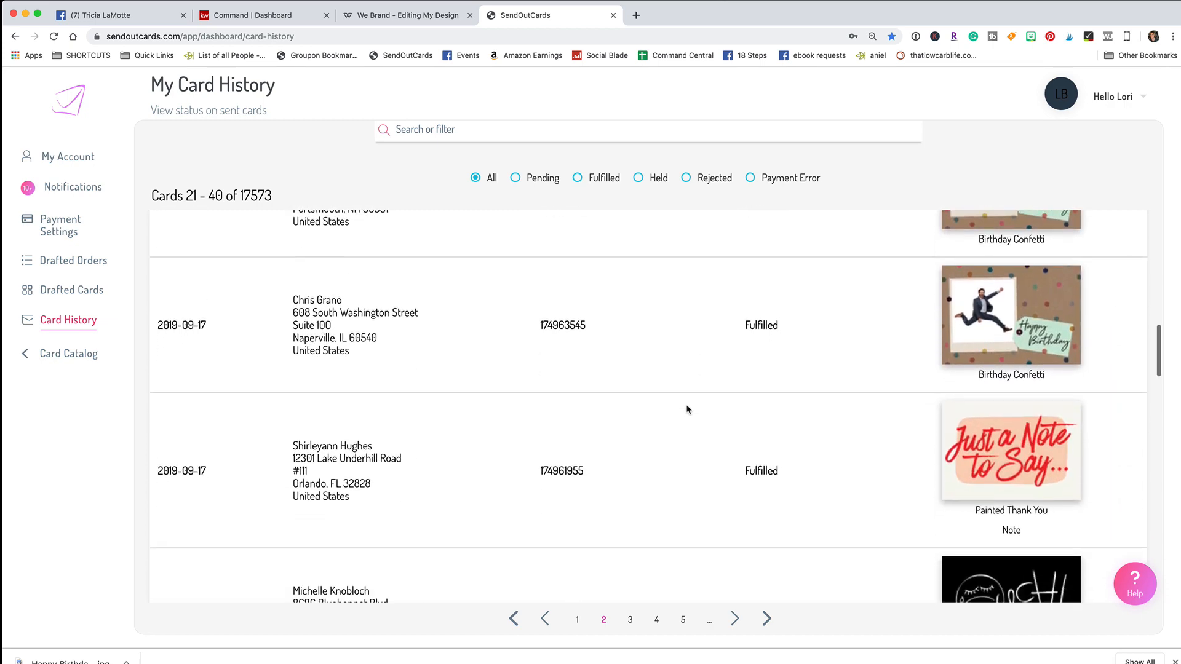
scroll(681, 409, "down", 5)
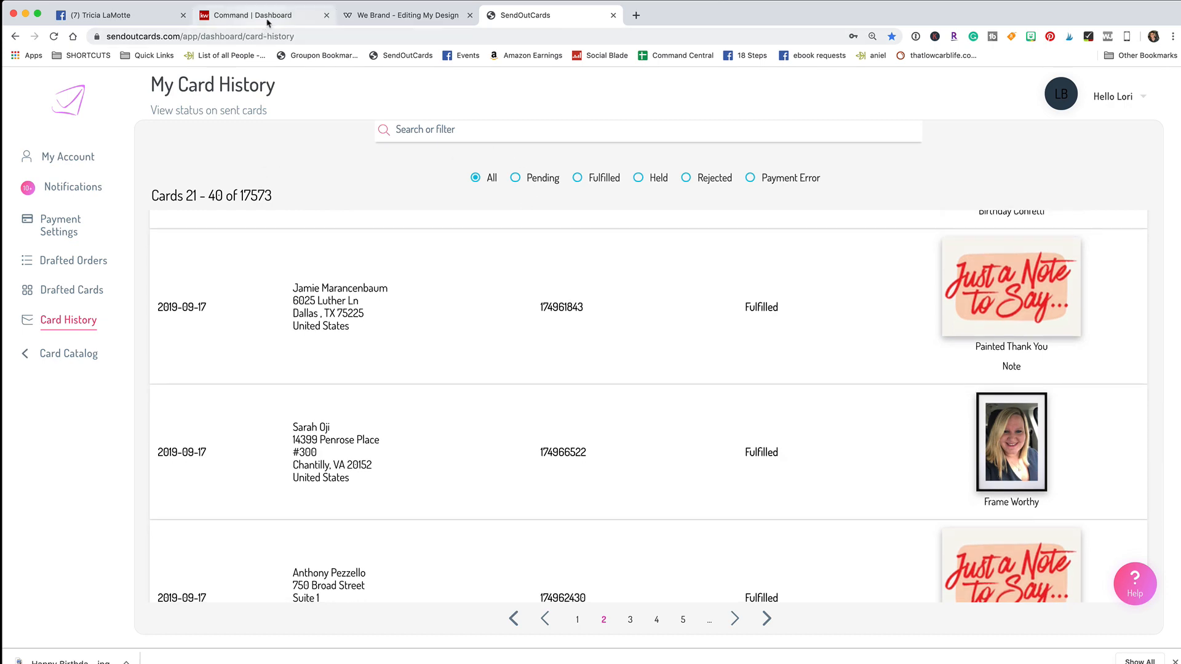
Step: Switch back to the Happy Birthday Day design in the We Brand editor
left_click(402, 15)
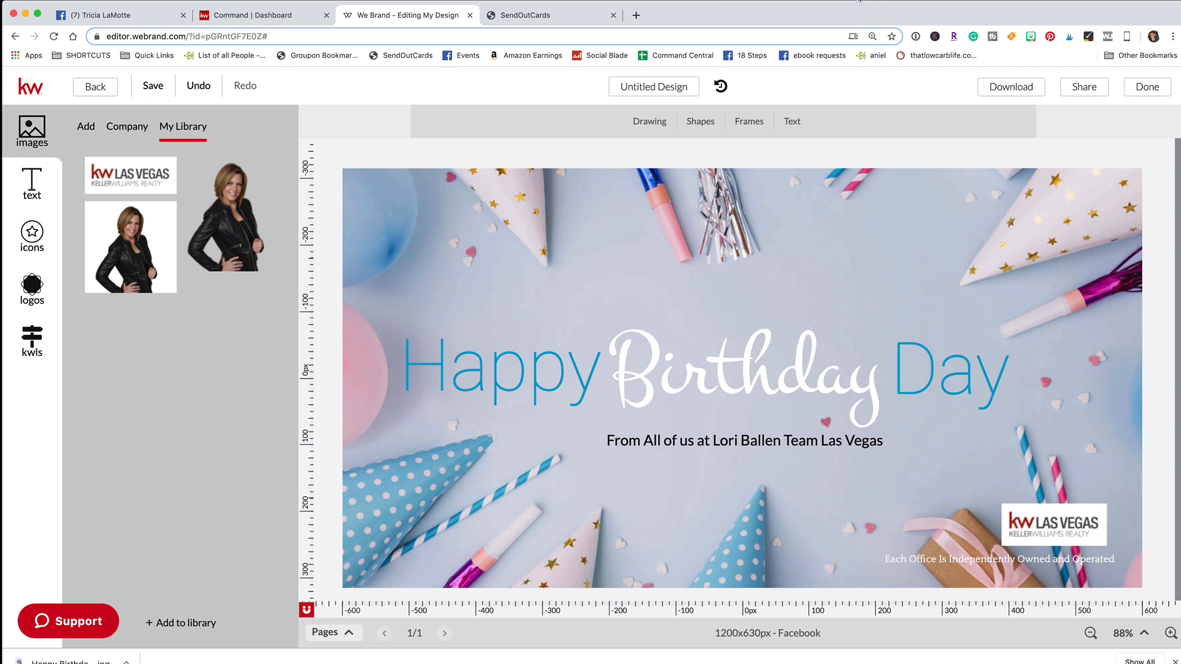
left_click(860, 1)
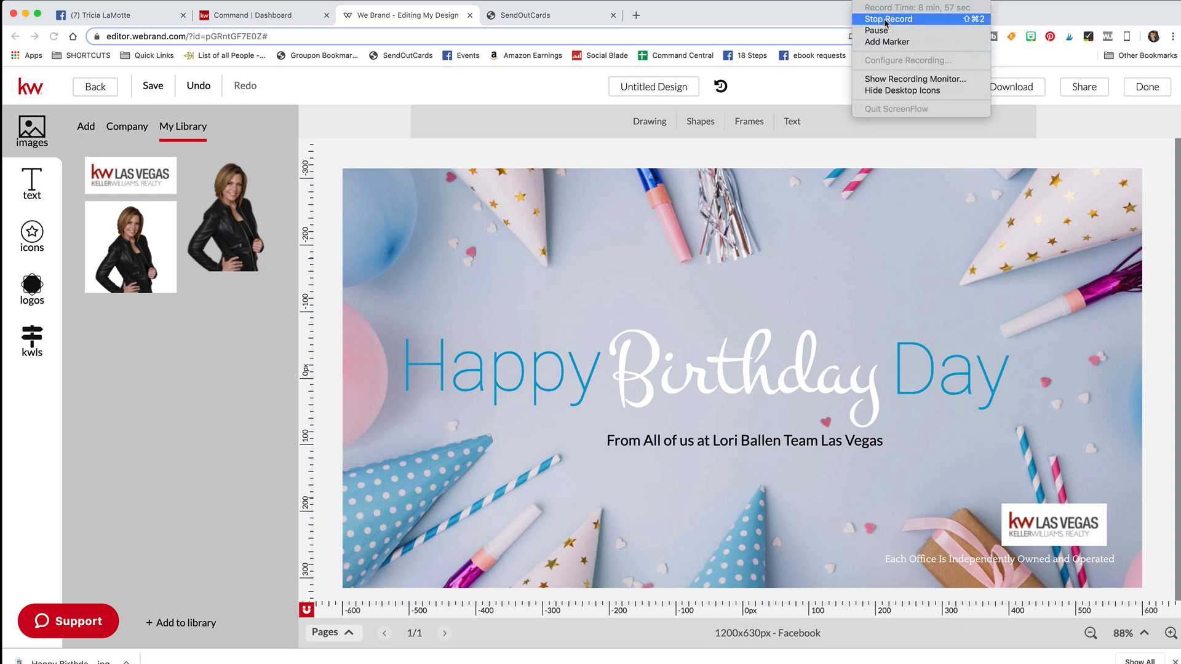